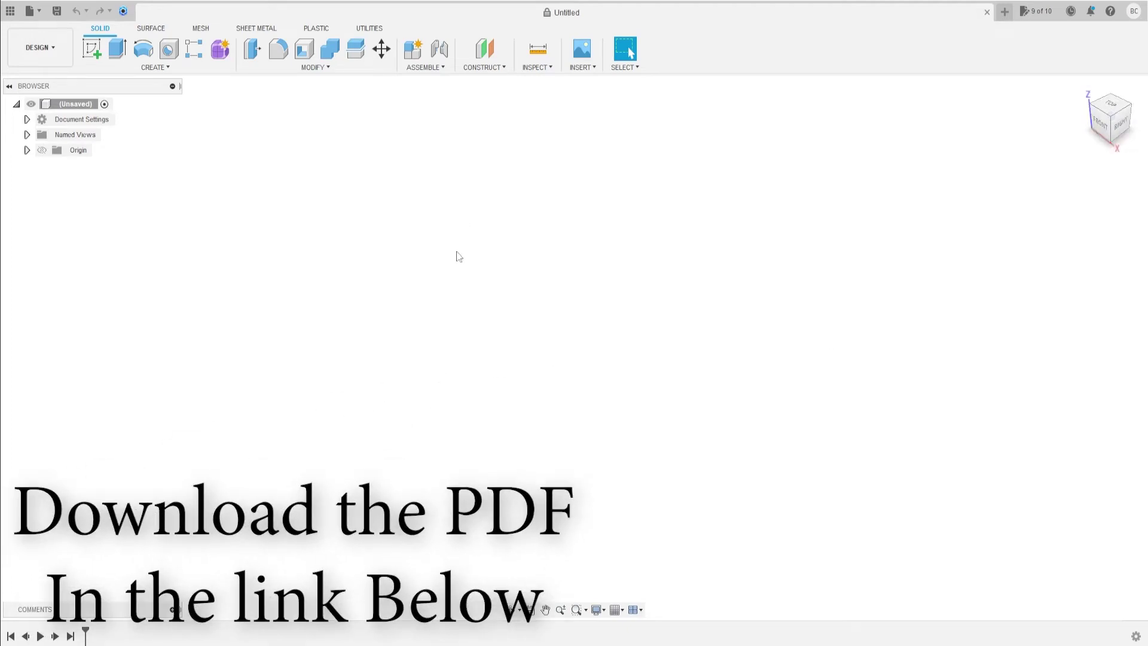
Sketch a centre-point slot 76 mm wide on the XY plane, centred on the origin
click(91, 48)
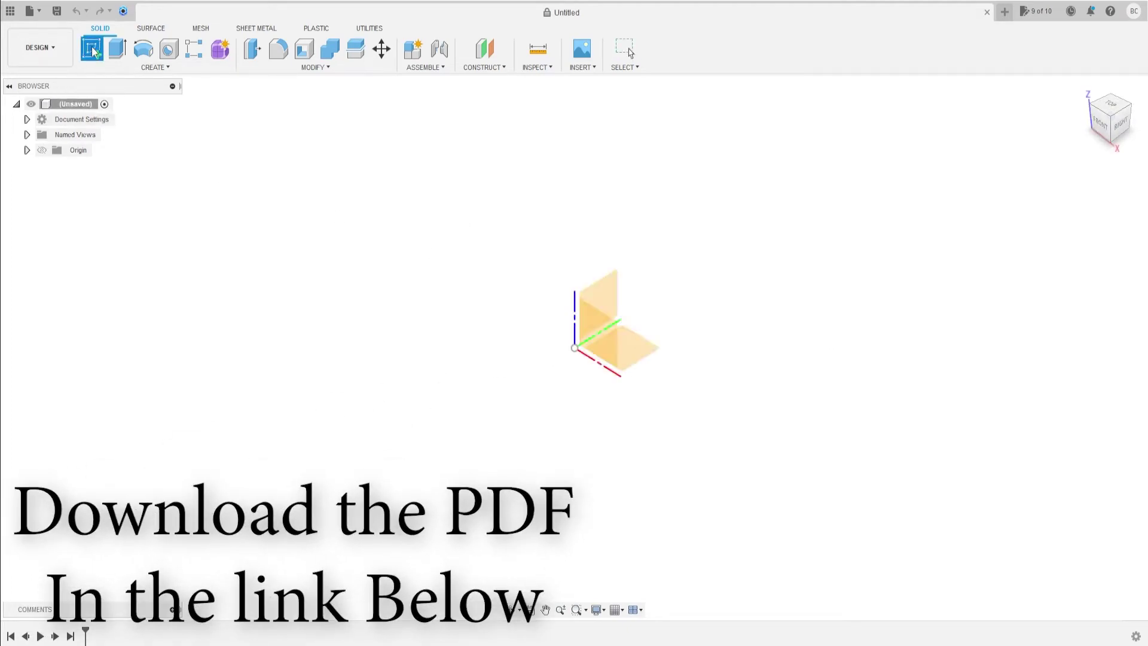
click(625, 340)
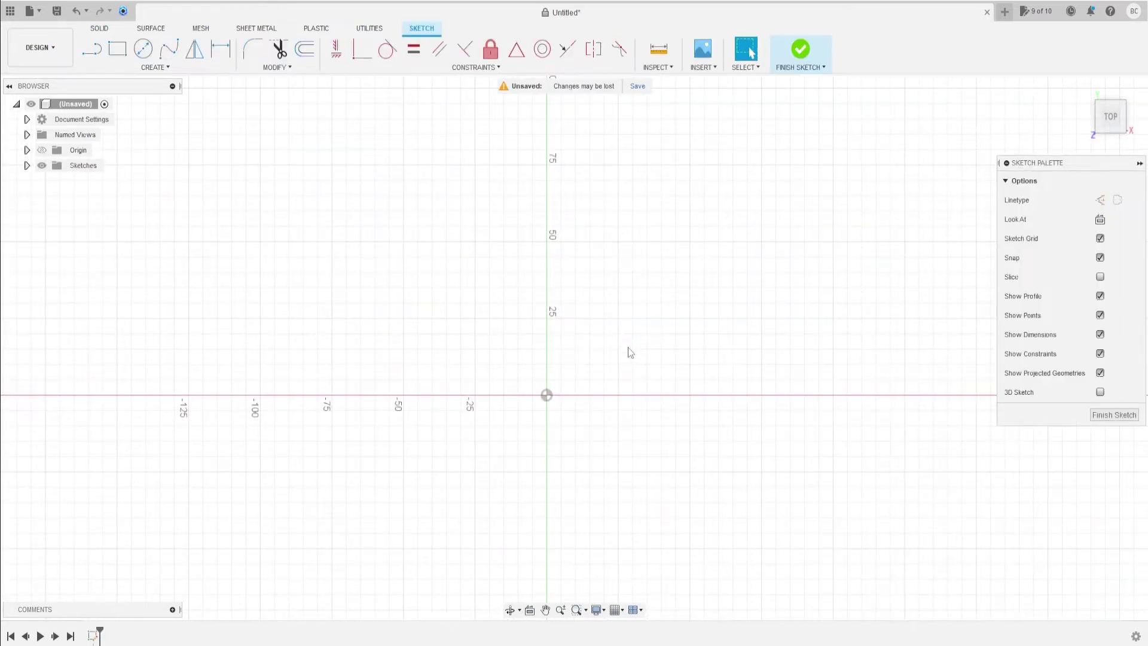
click(155, 67)
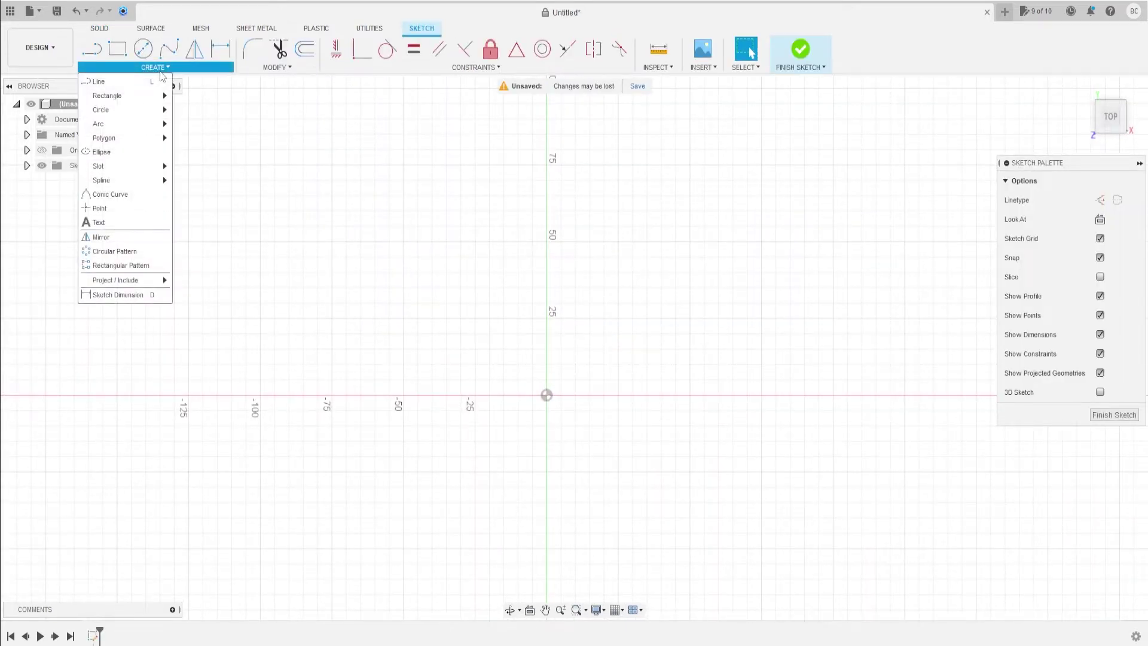
mouse_move(98, 166)
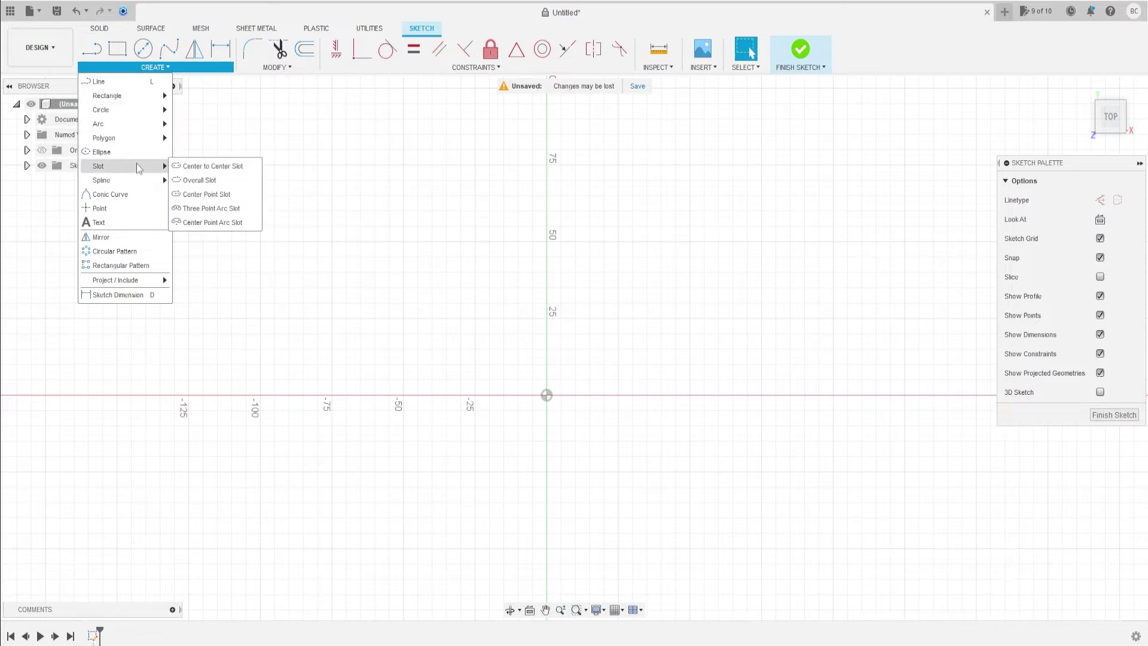
click(201, 196)
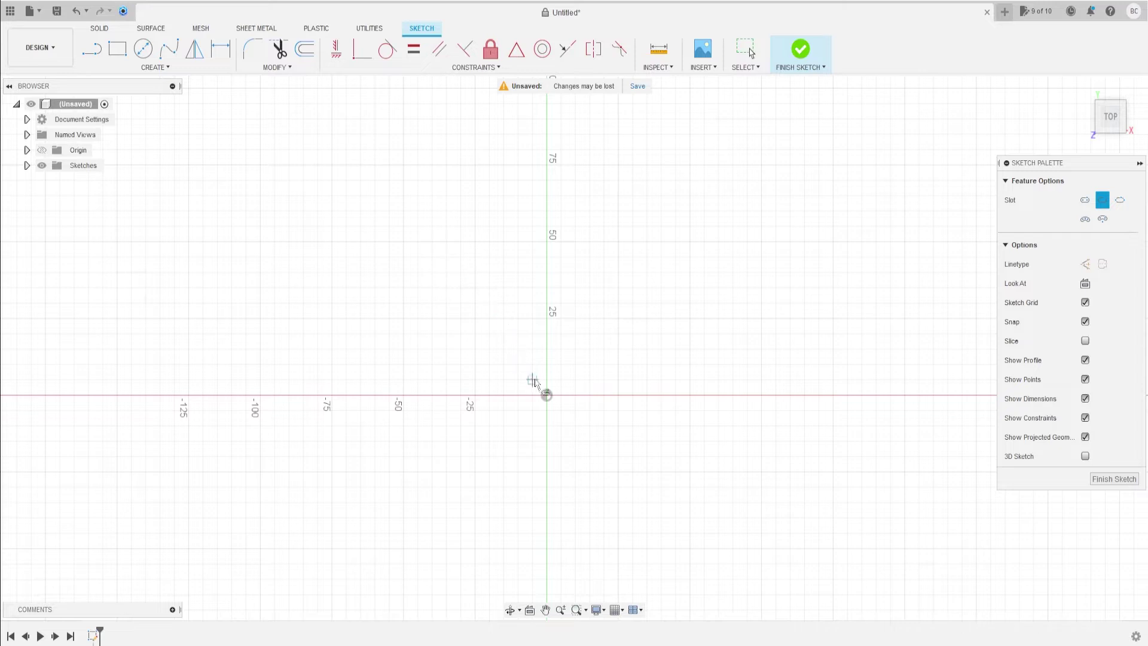
click(547, 395)
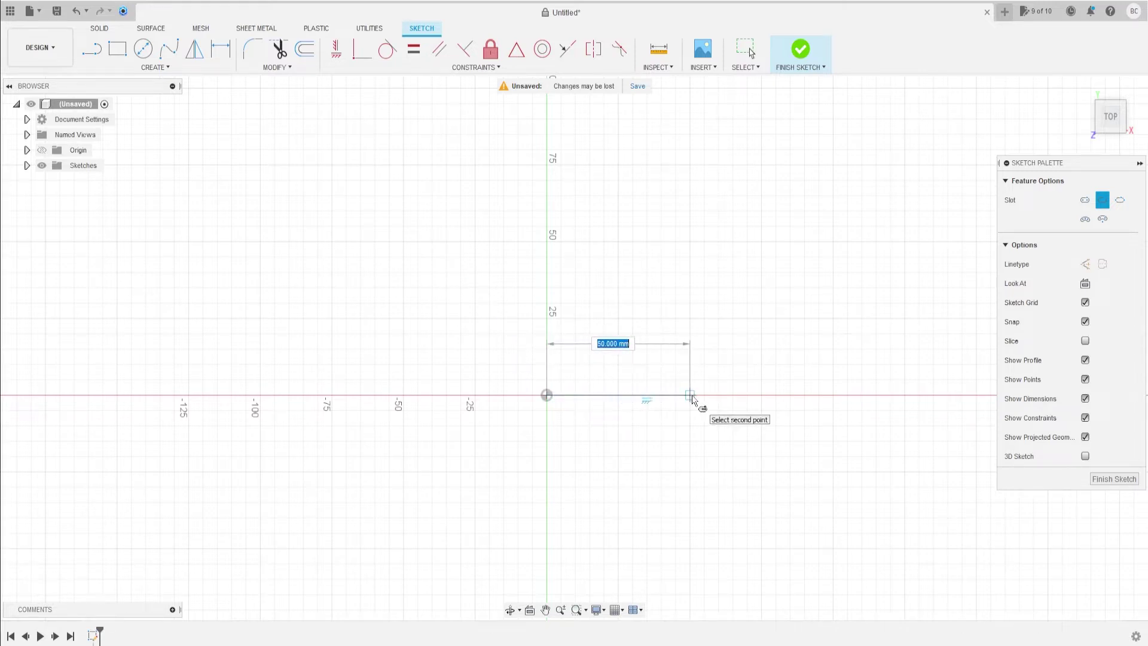
click(690, 396)
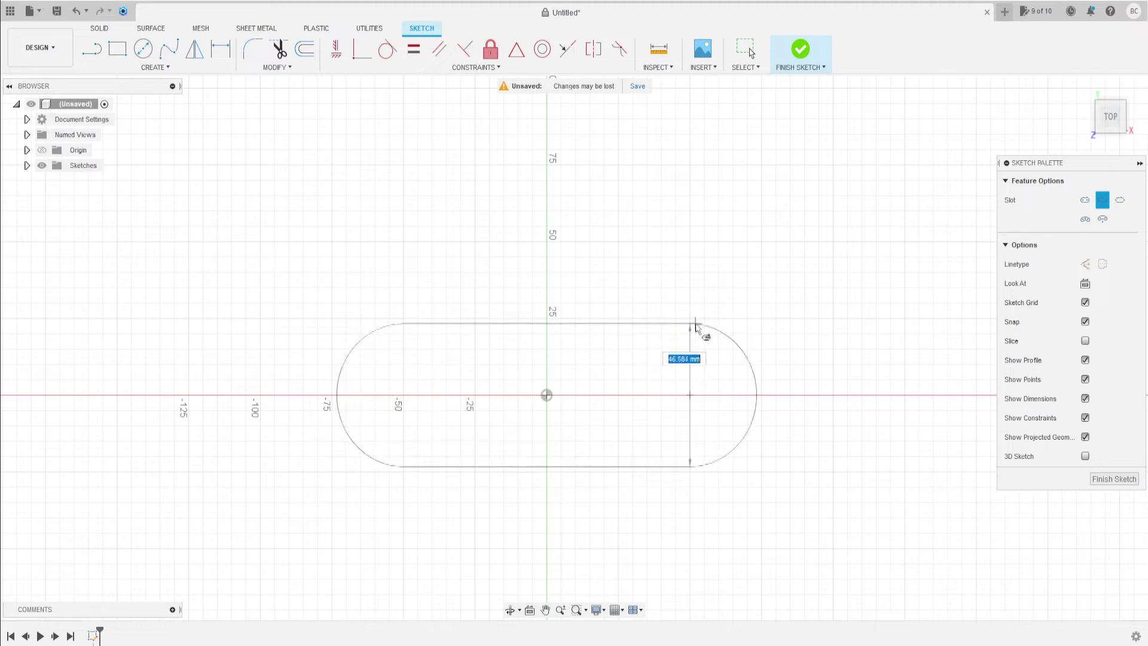
text(76)
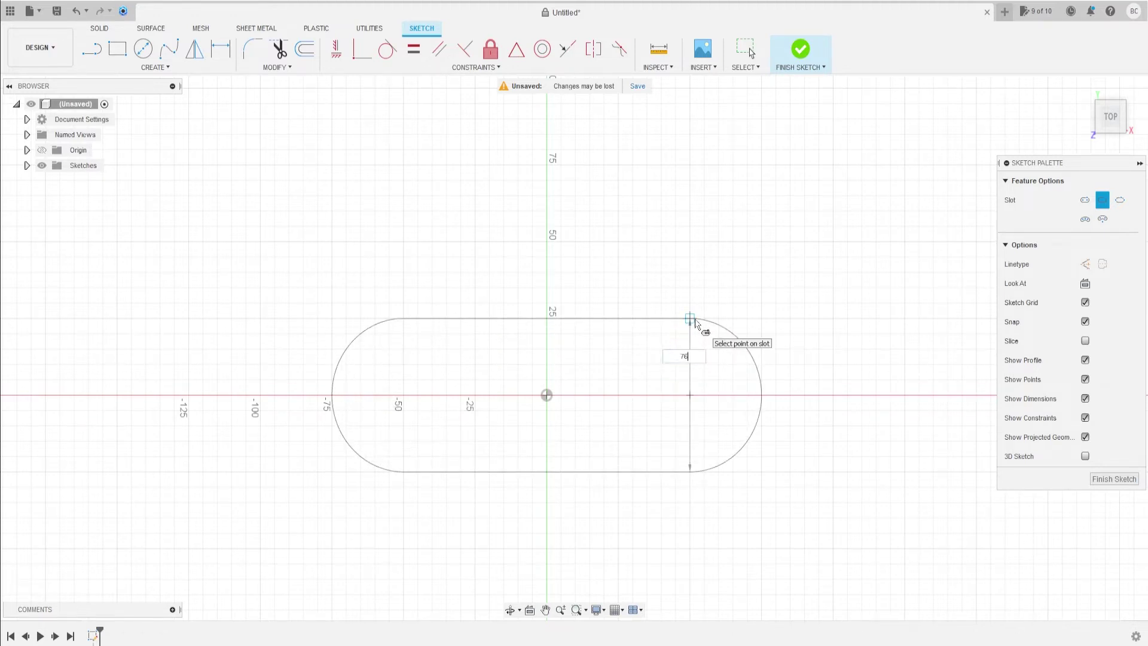
key(Tab)
key(Return)
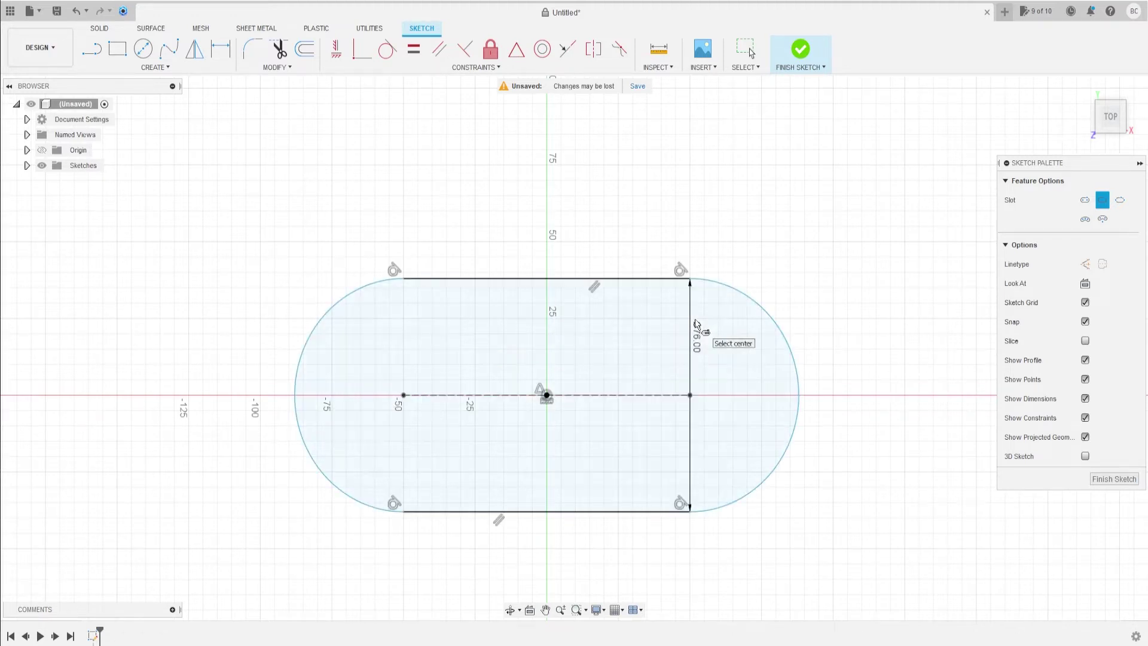
key(Escape)
Dimension the slot's centre line to 100 mm between arc centres
click(479, 395)
key(d)
click(549, 578)
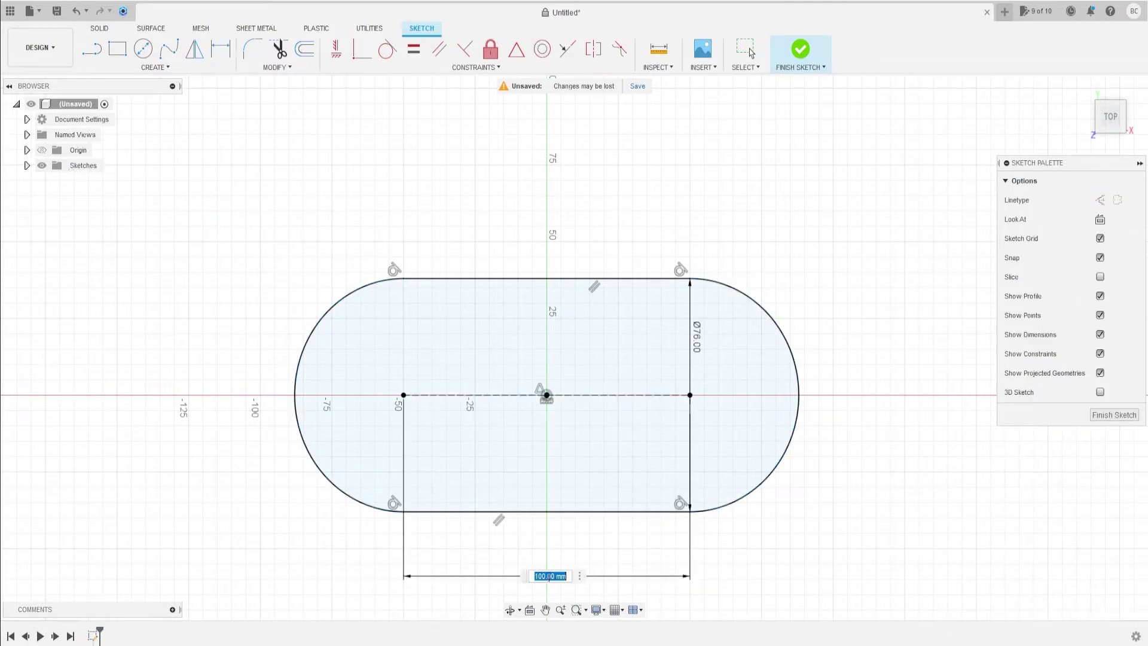
key(Return)
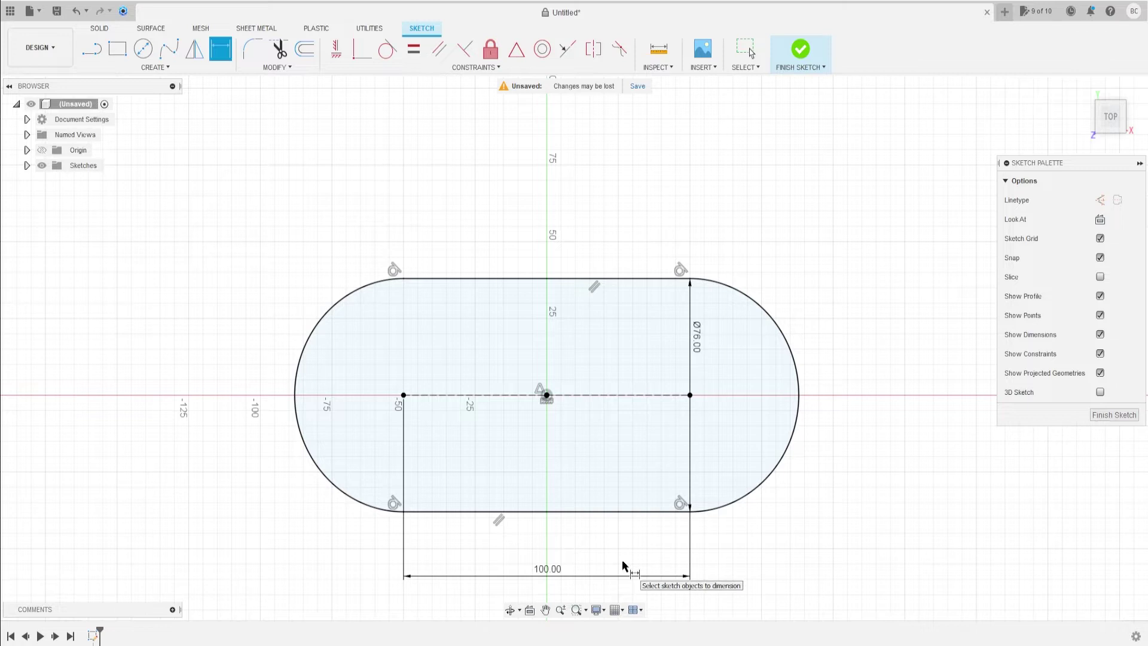
scroll(551, 400, down, 1)
key(Escape)
shift+middle_drag(533, 344, 508, 286)
key(d)
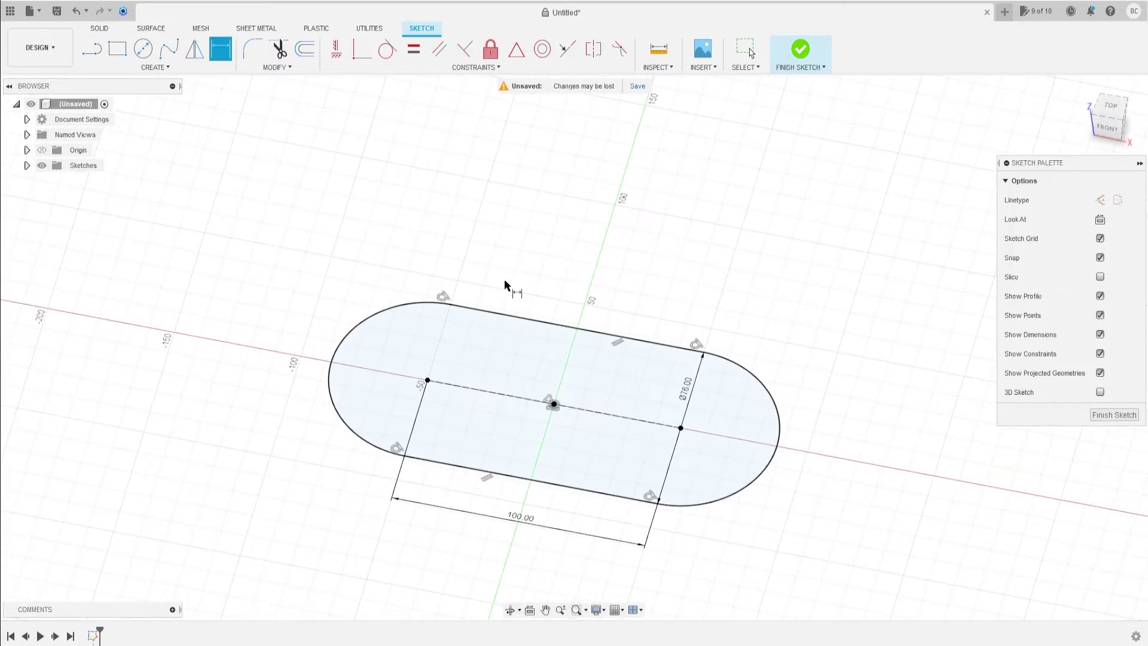
click(99, 28)
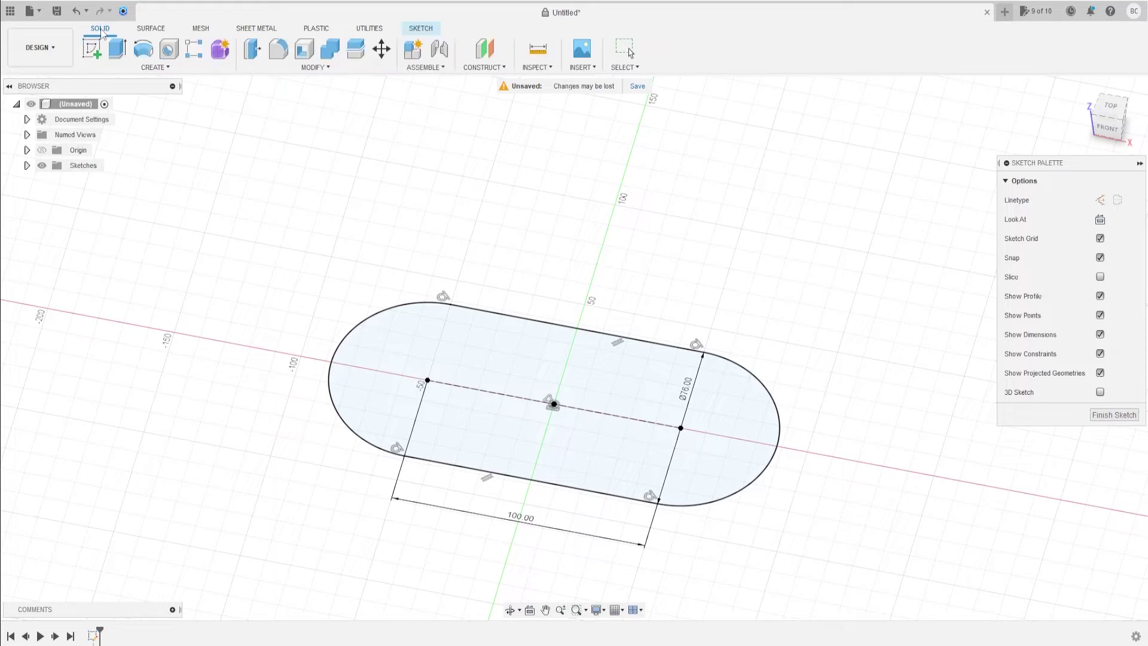
Extrude the slot profile 15 mm as a new solid body
click(120, 51)
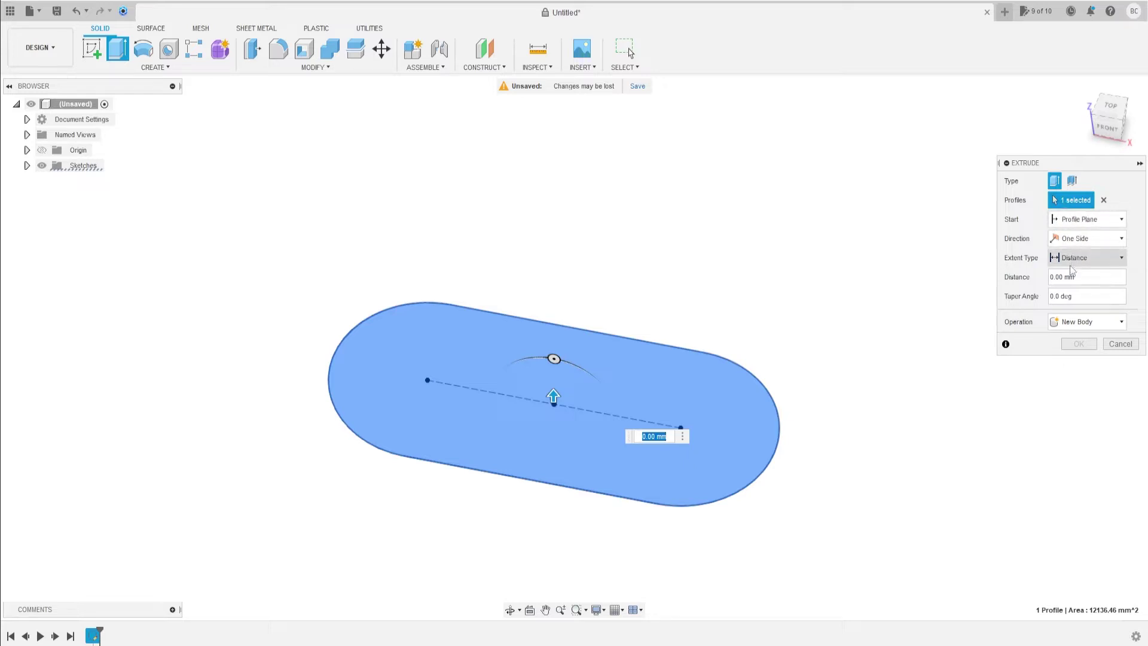
drag(554, 396, 553, 358)
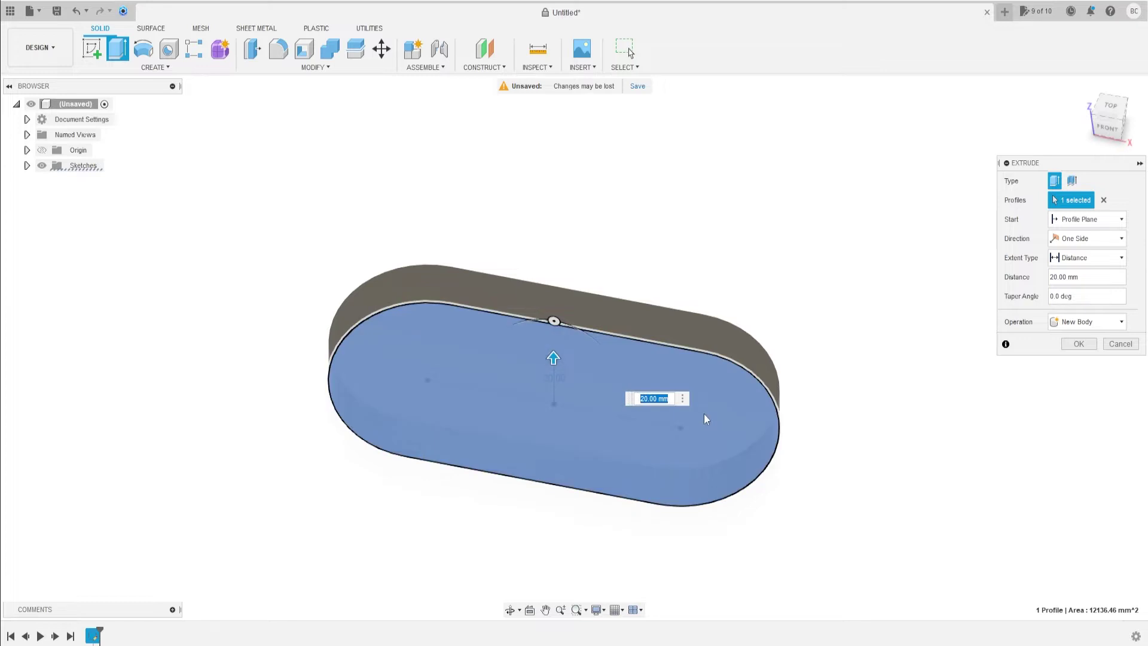
text(15)
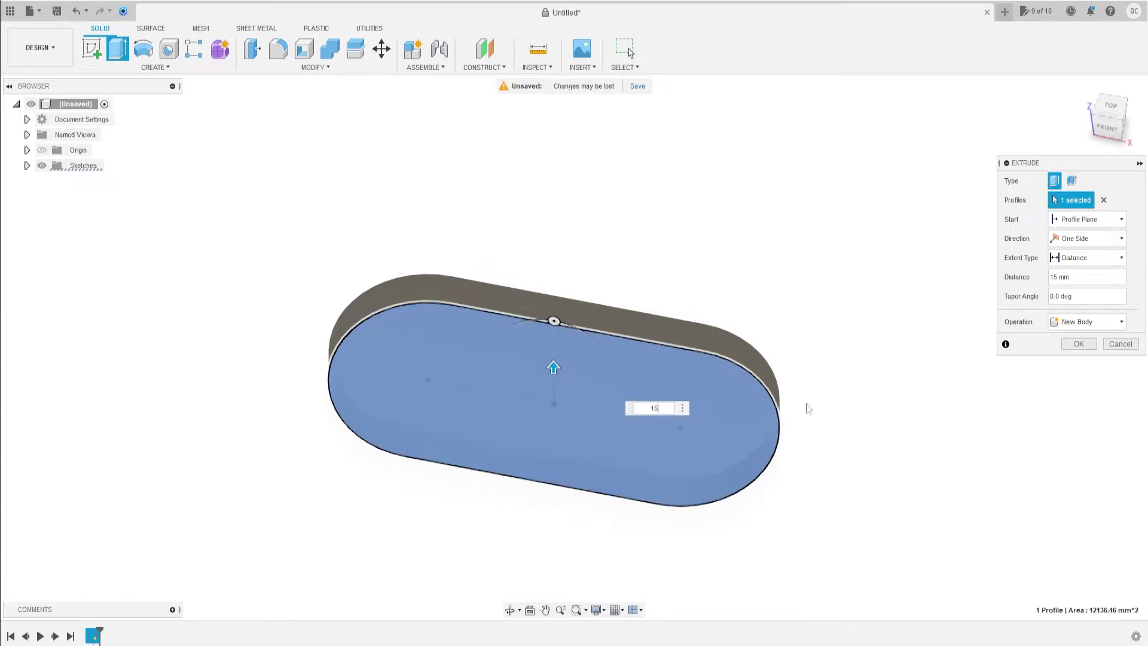
key(Return)
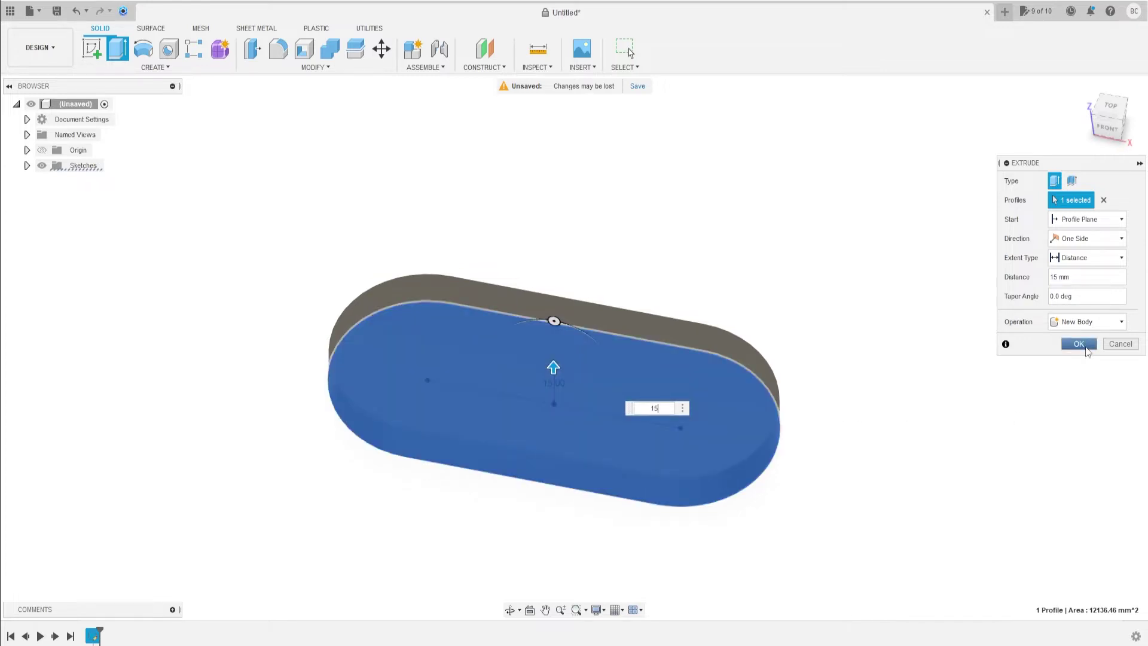
click(1079, 344)
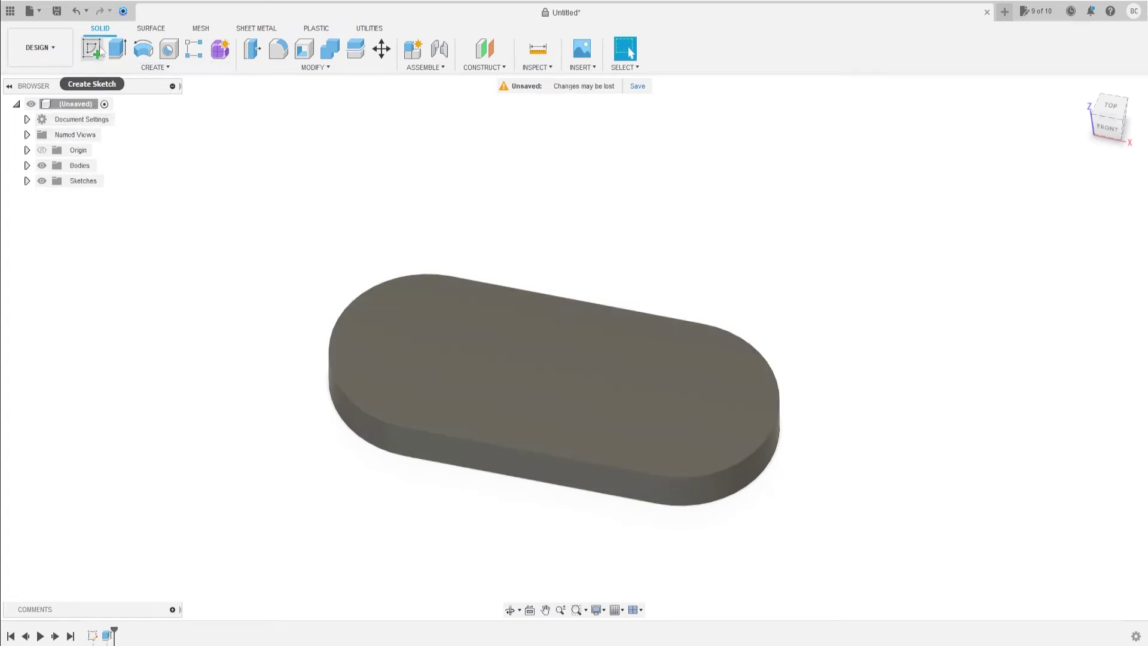
Start a sketch on the plate's top face with a 55 mm circle centred on the origin
click(92, 50)
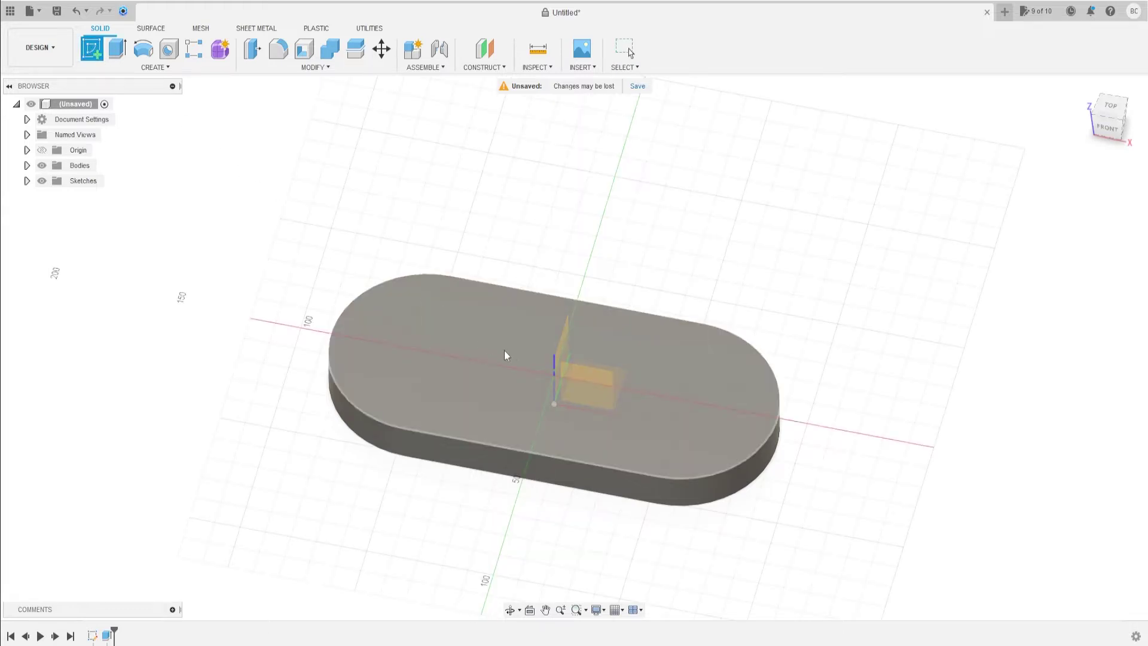
click(512, 353)
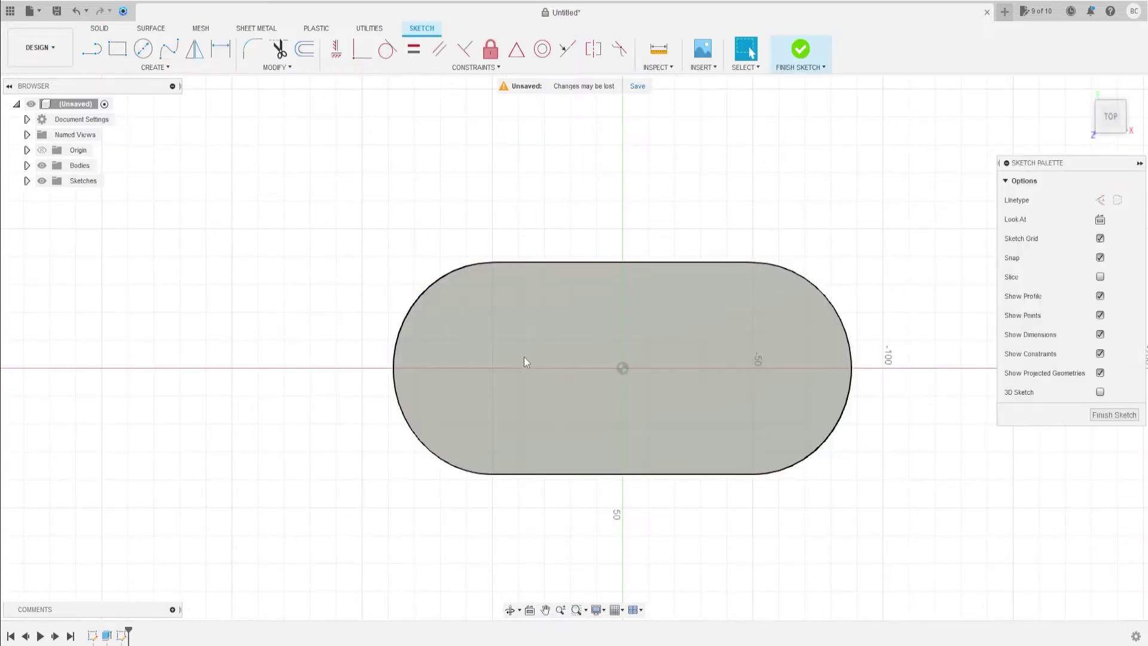
click(144, 48)
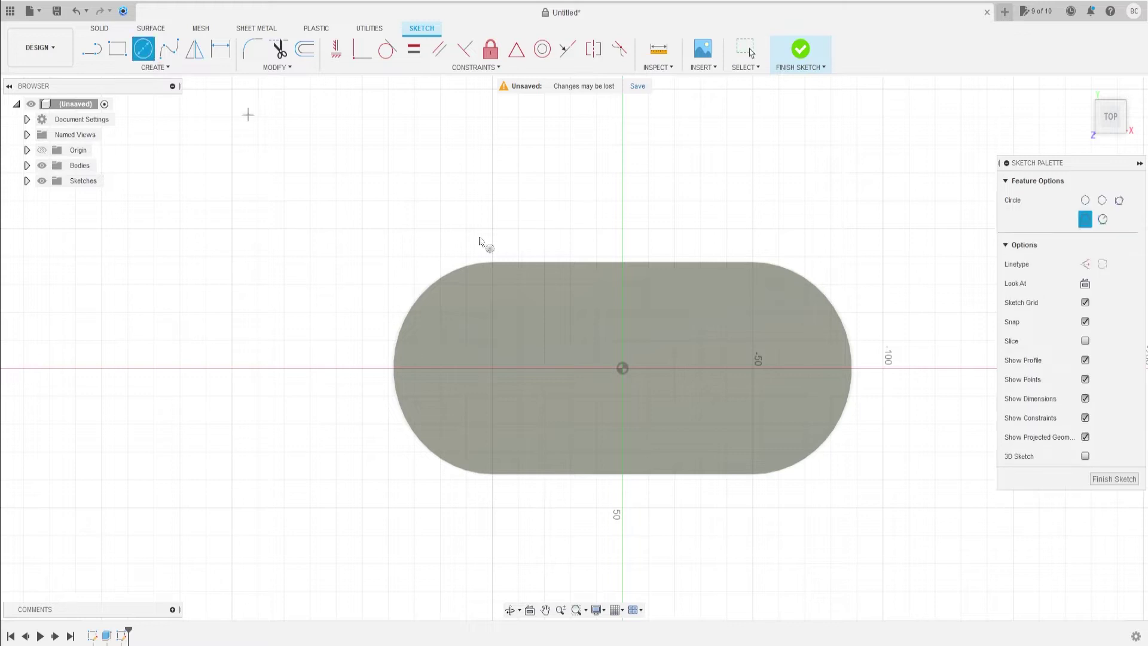
click(622, 369)
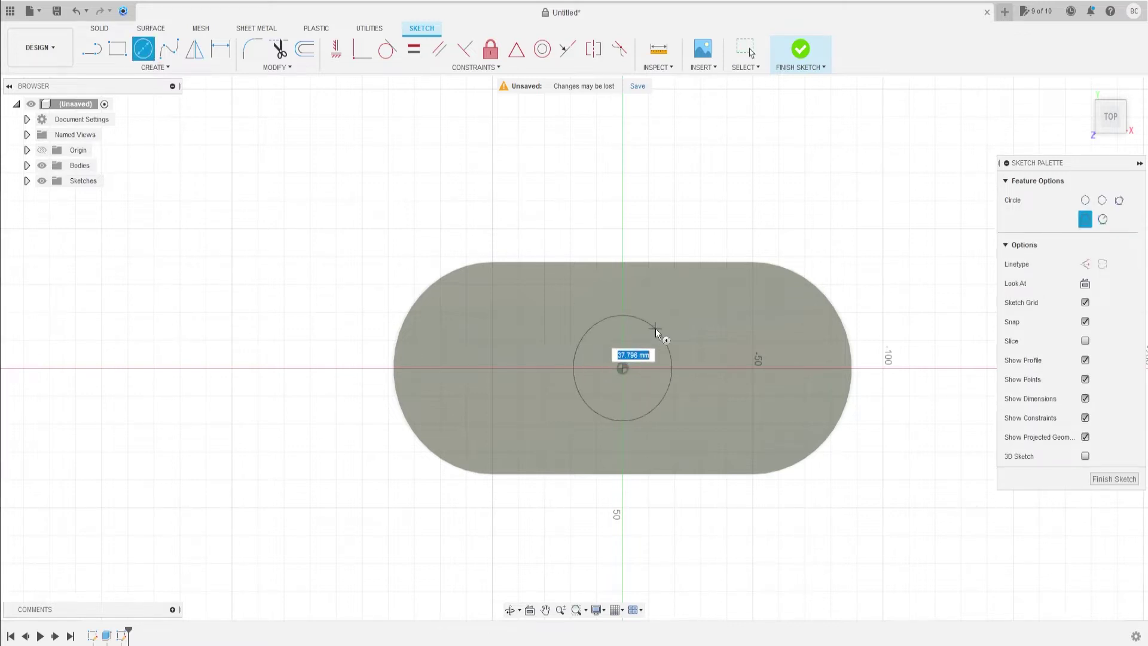
text(55)
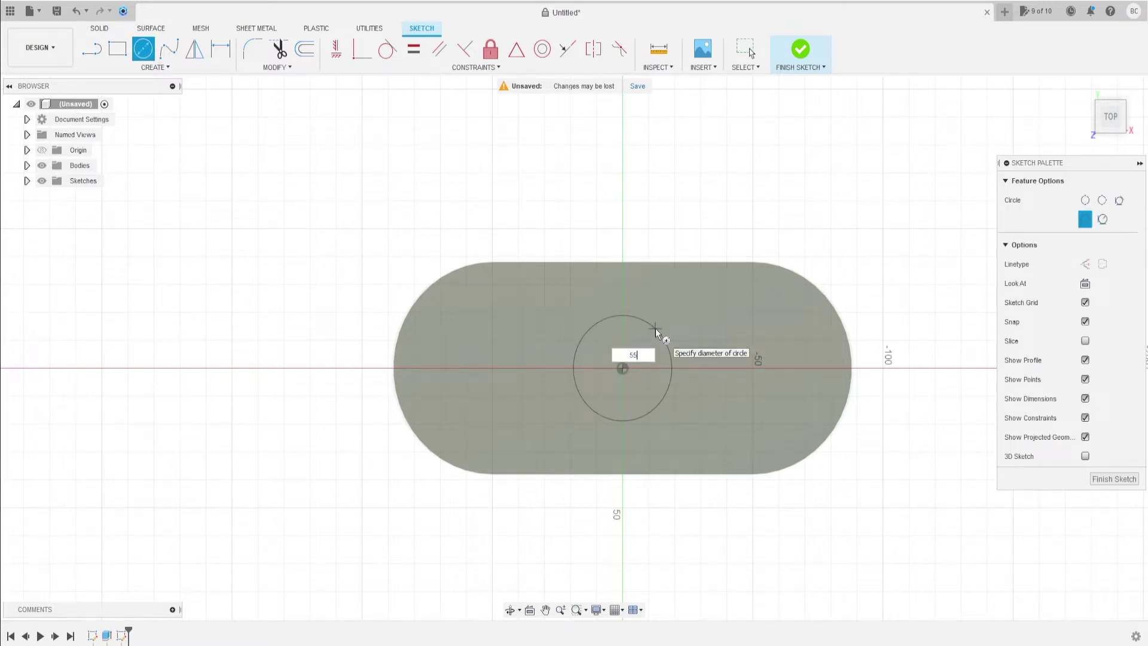
key(Return)
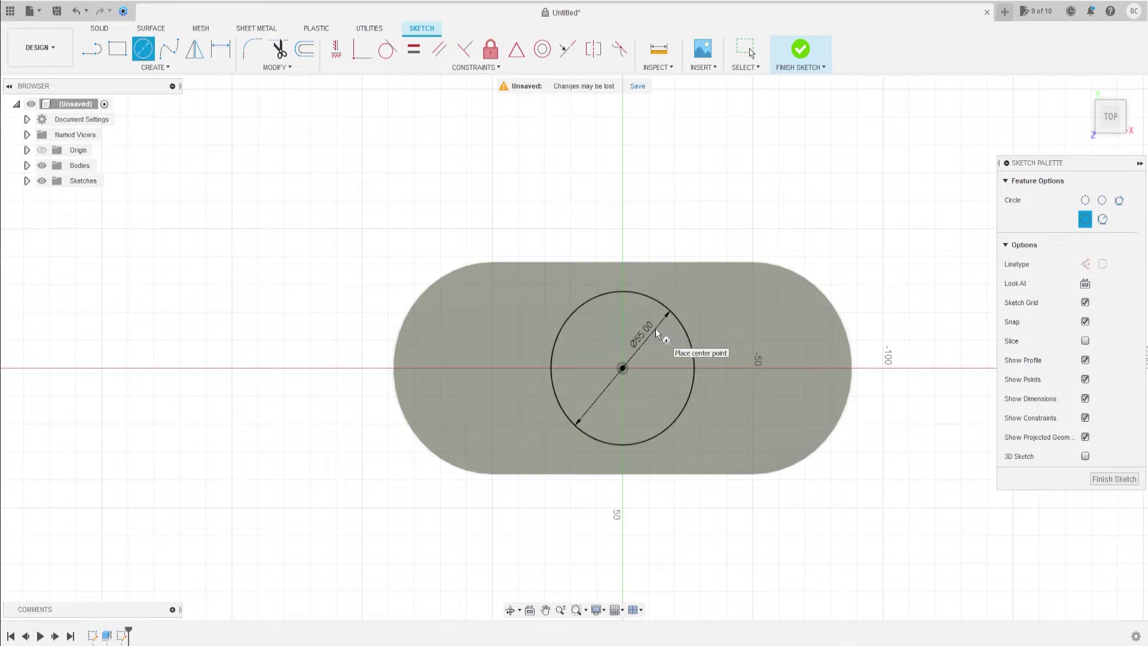
Add a 24 mm circle on the left side of the large circle
click(465, 368)
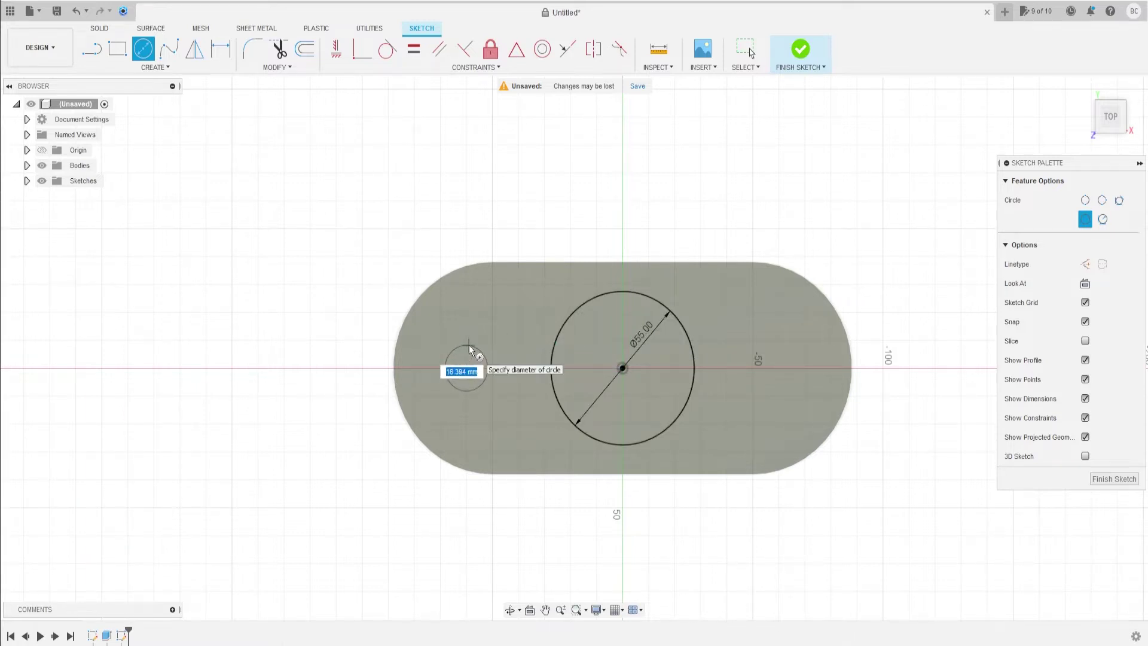
text(24)
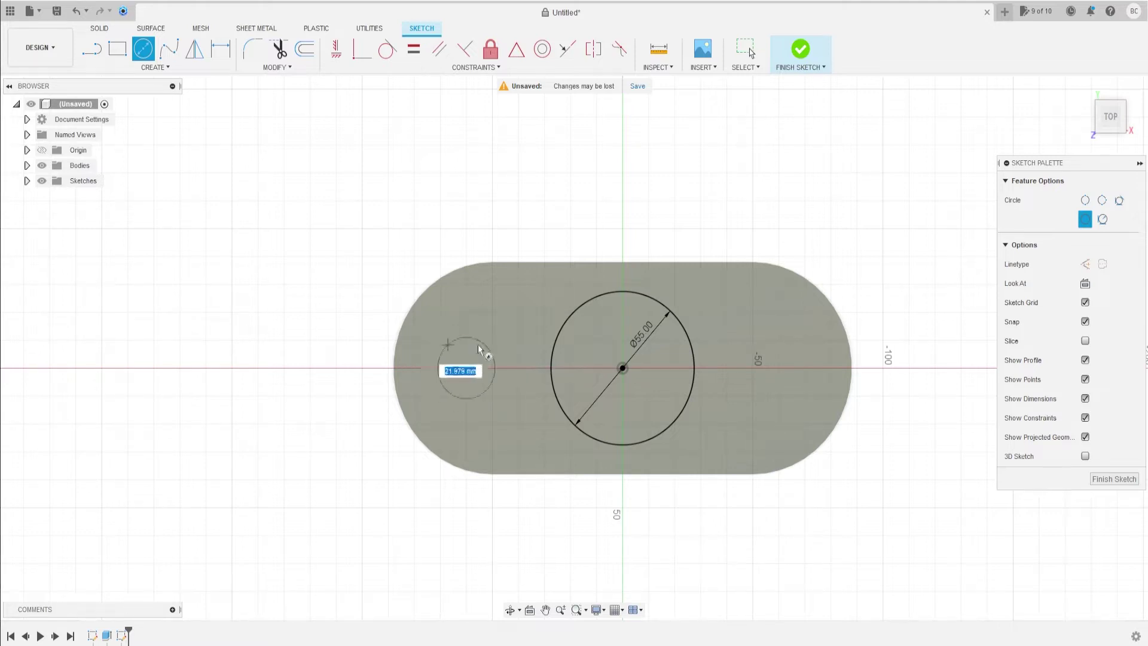
key(Escape)
click(143, 47)
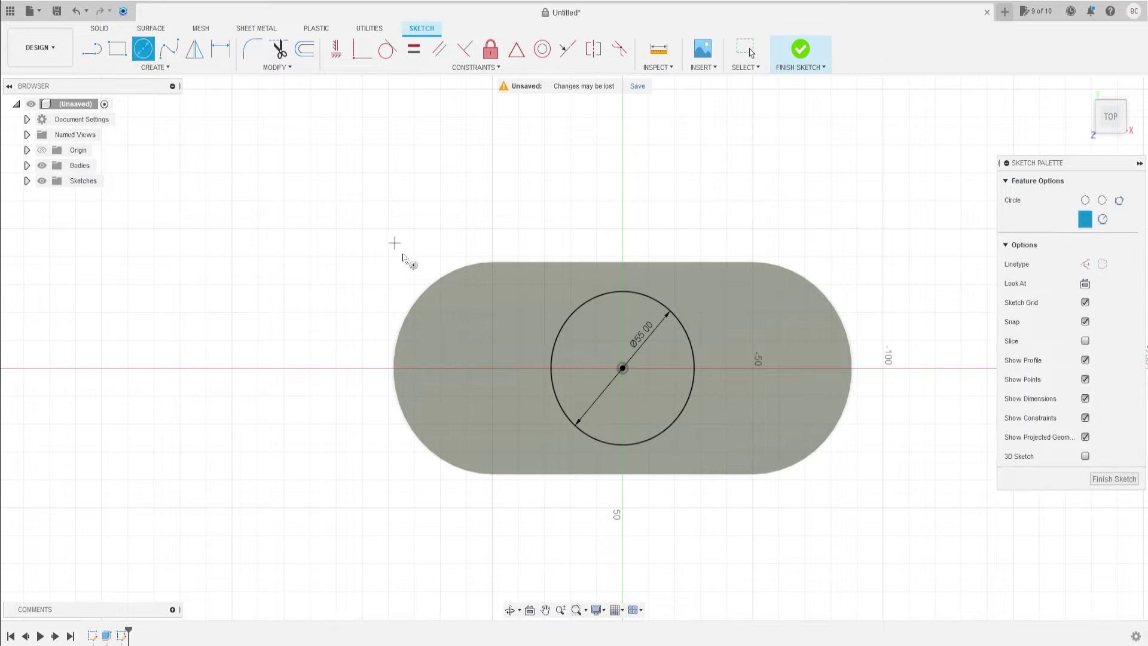
click(493, 369)
text(24)
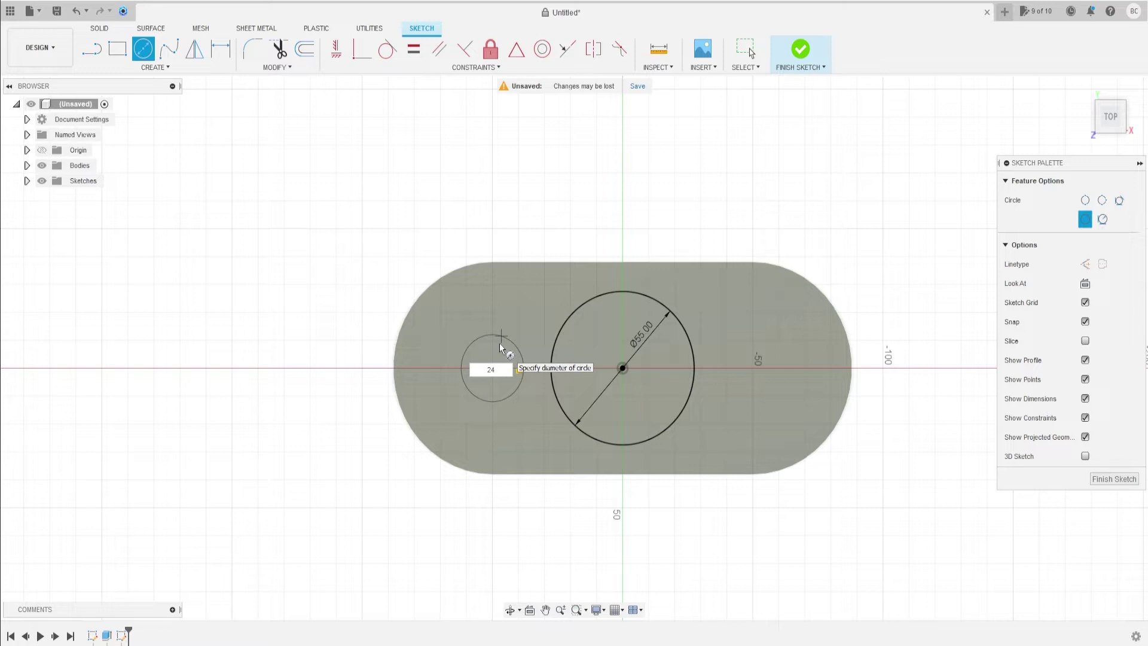
key(Return)
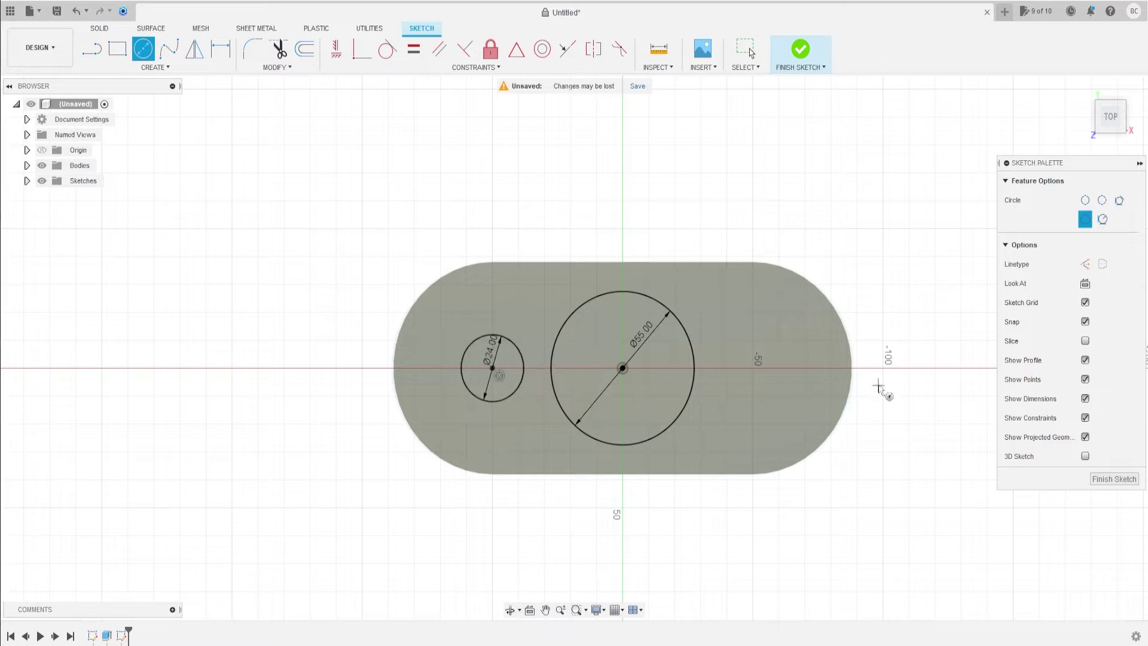
Add a matching 24 mm circle on the right side
click(752, 368)
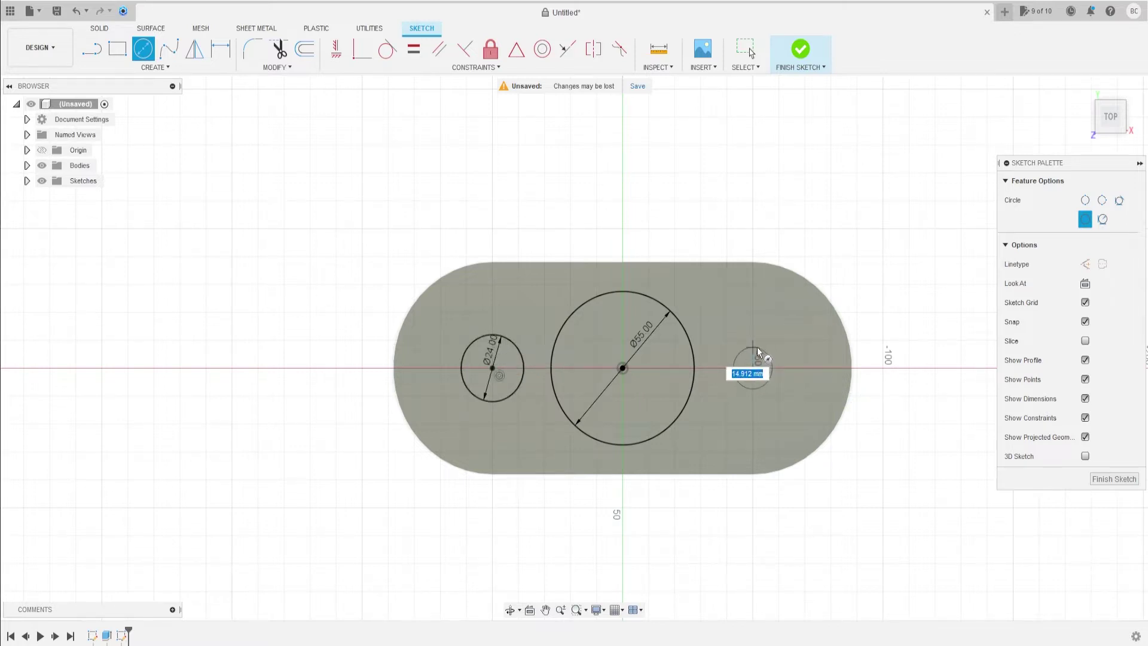
text(24)
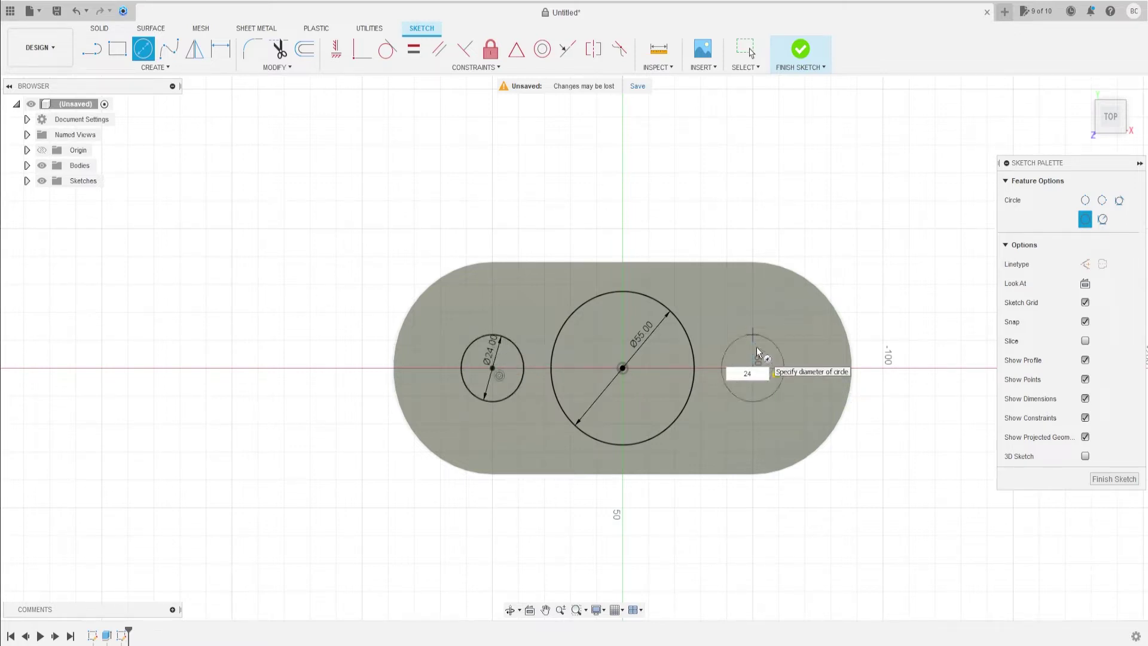
key(Return)
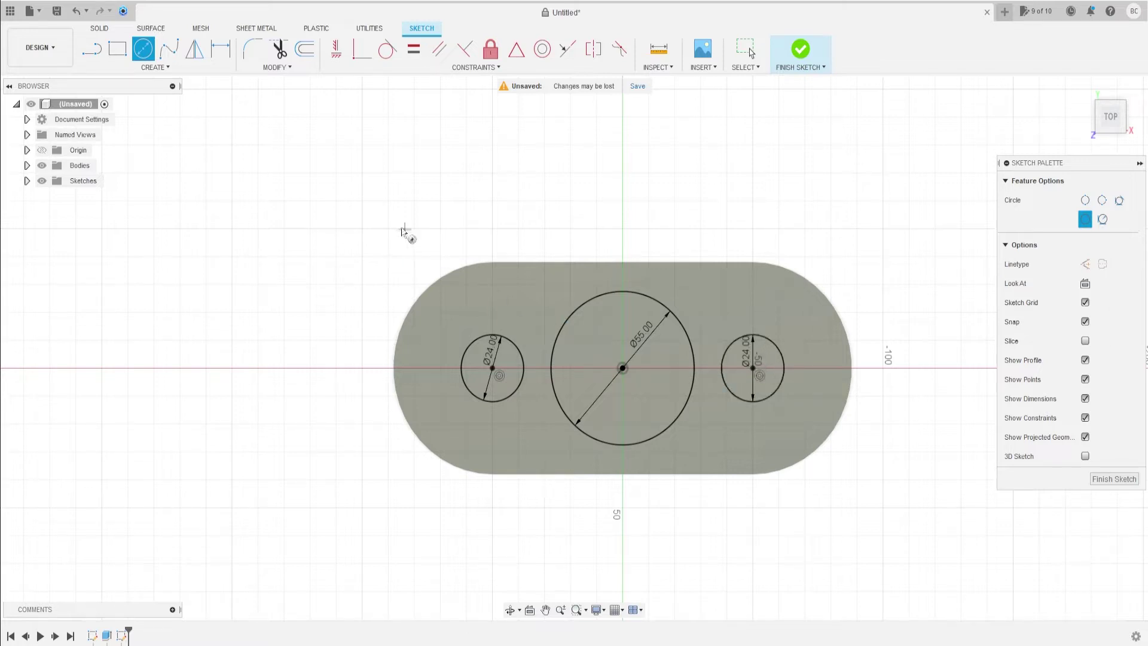
click(95, 53)
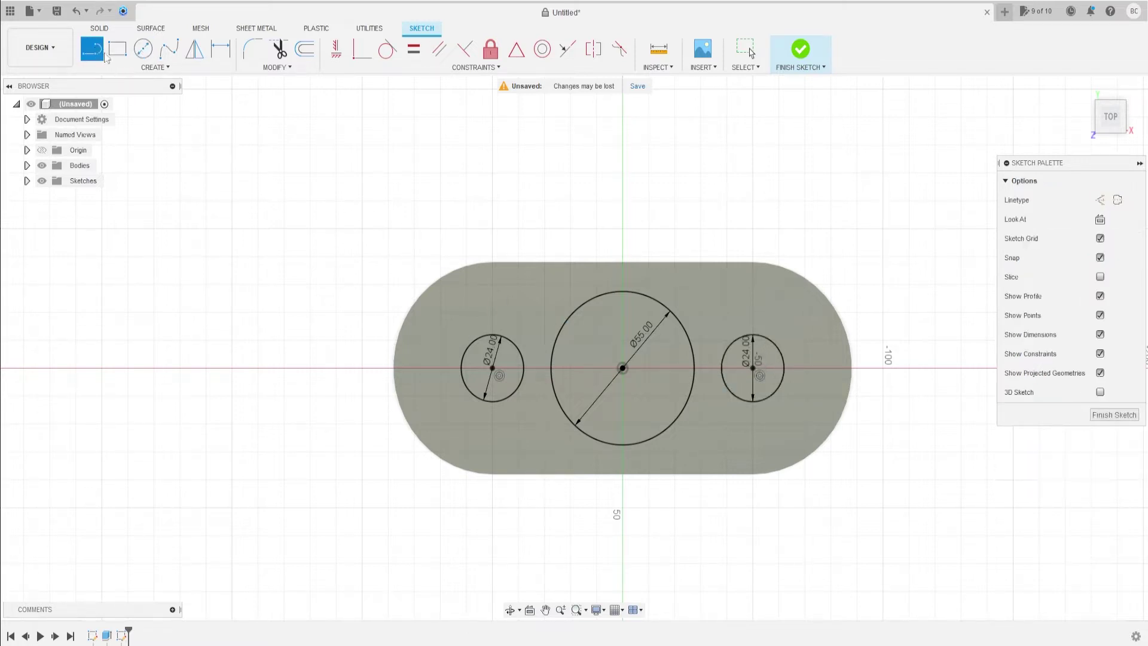
Draw a line from the Ø55 circle to the left Ø24 circle, tangent to the large circle
click(604, 295)
double_click(479, 336)
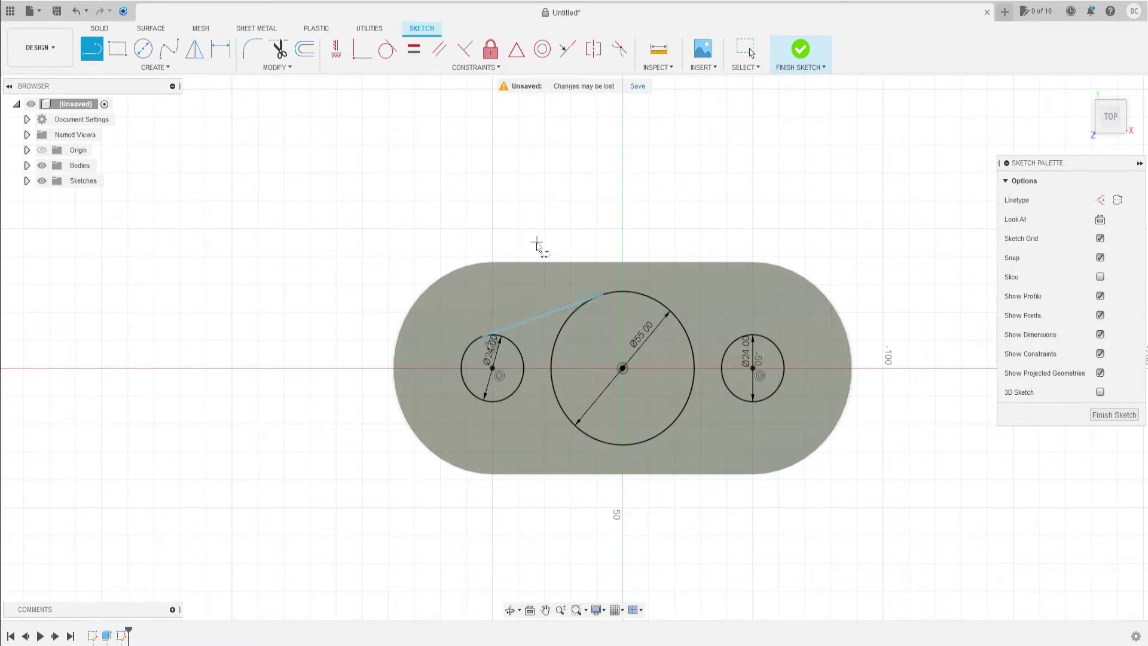
key(Escape)
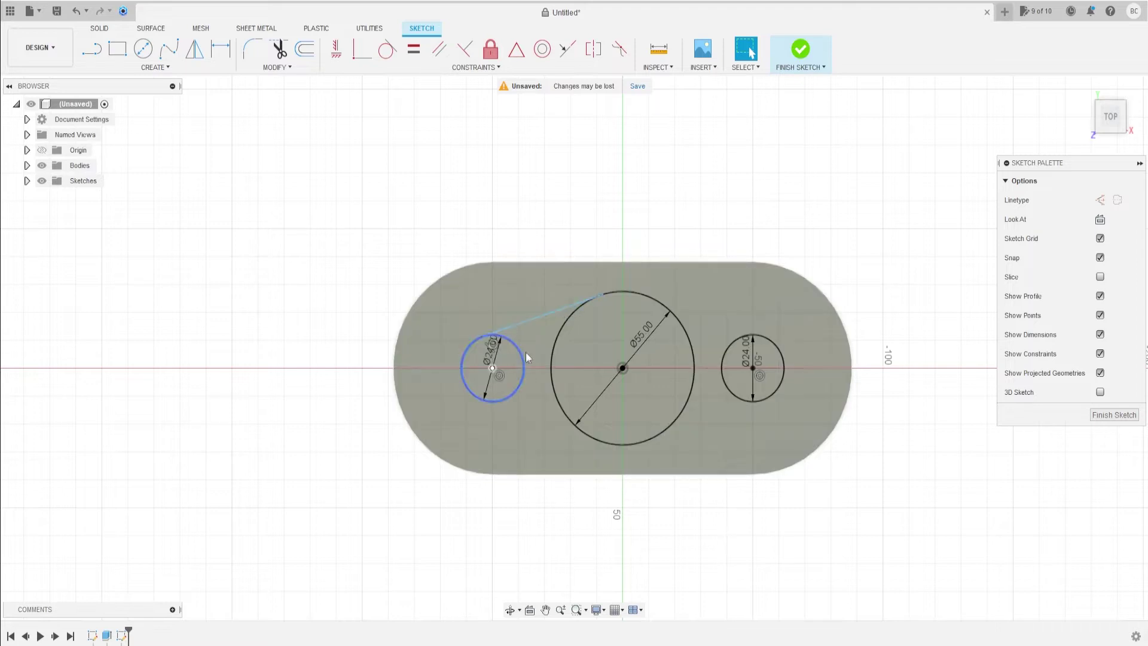
click(573, 305)
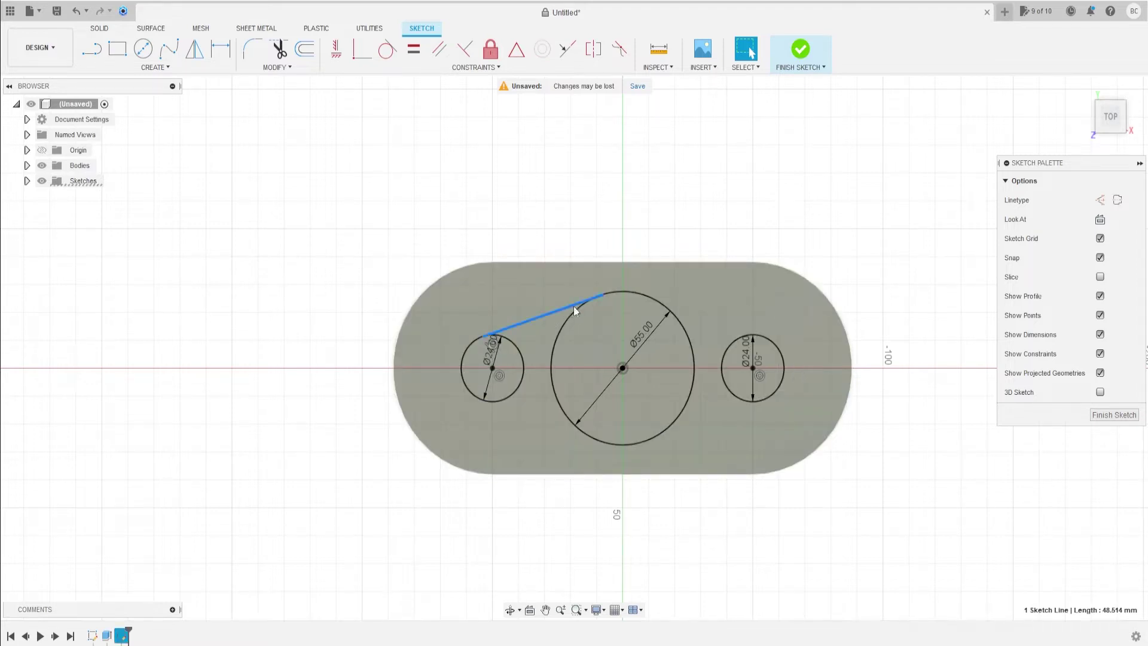
shift+click(615, 293)
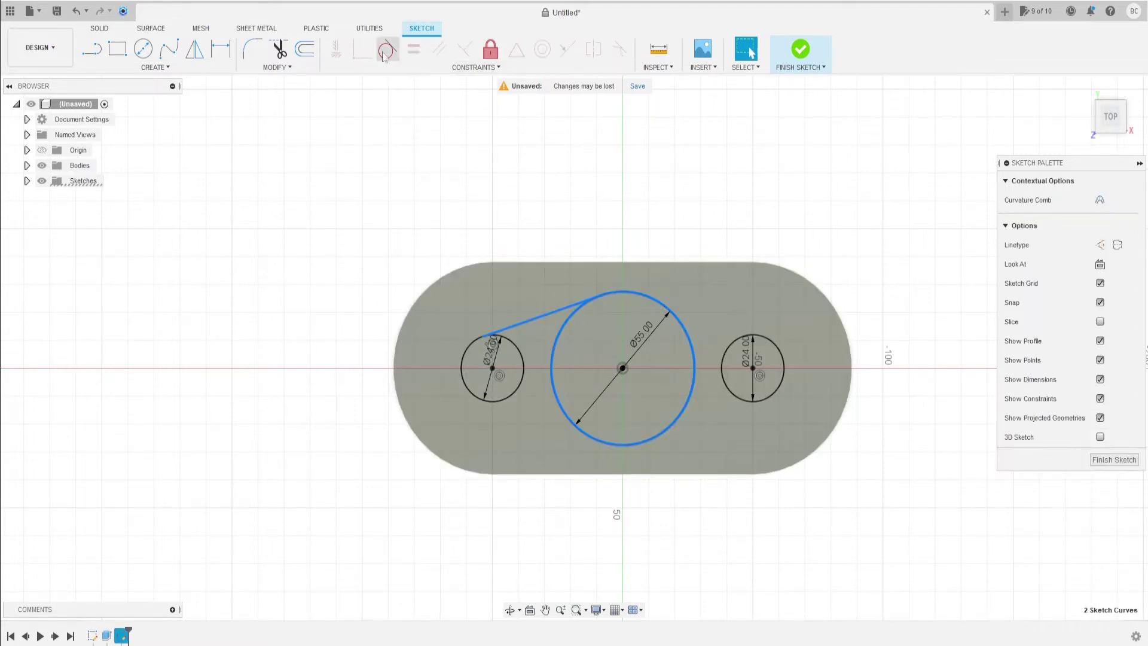
click(386, 53)
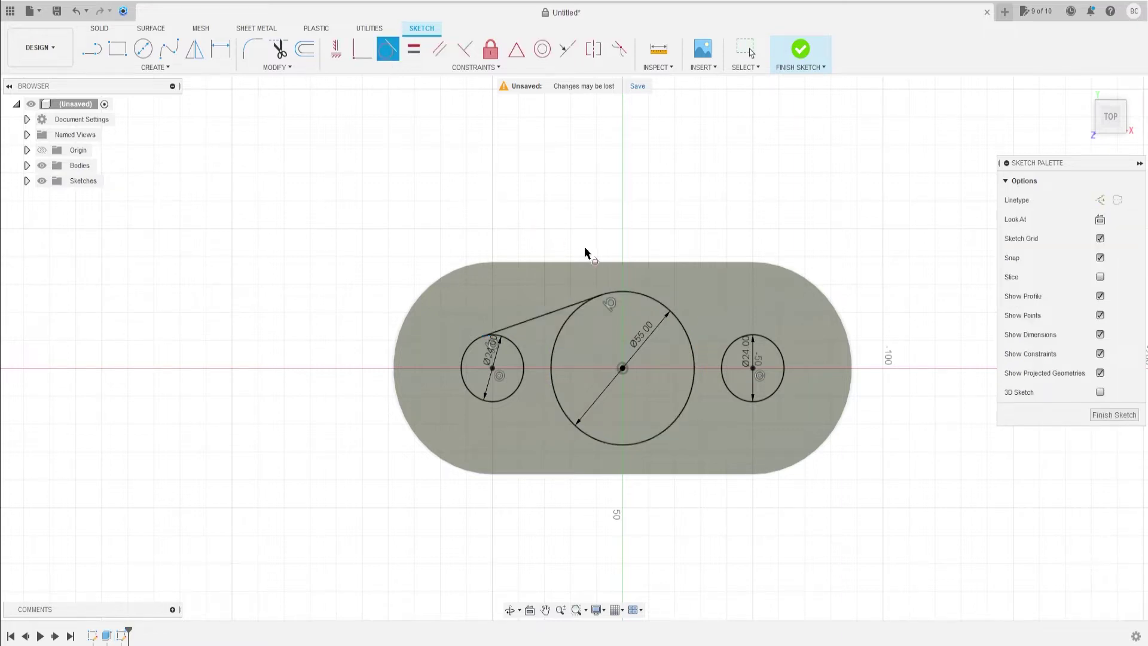
Add horizontal and vertical construction centre lines through the circles
click(95, 55)
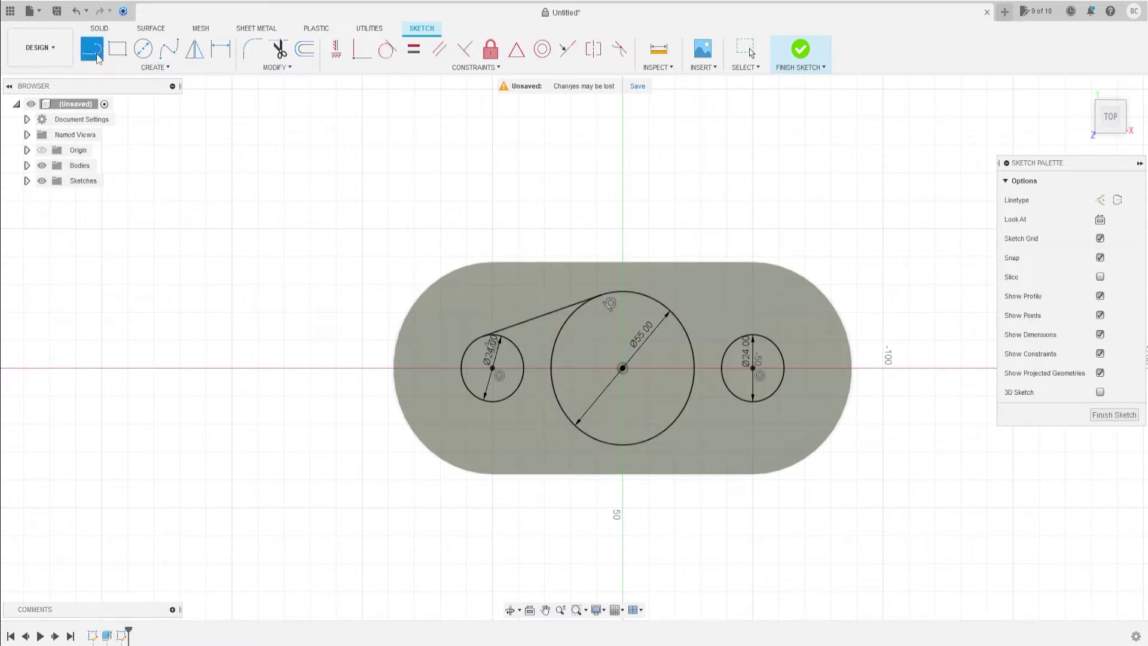
click(1100, 201)
click(441, 367)
click(810, 367)
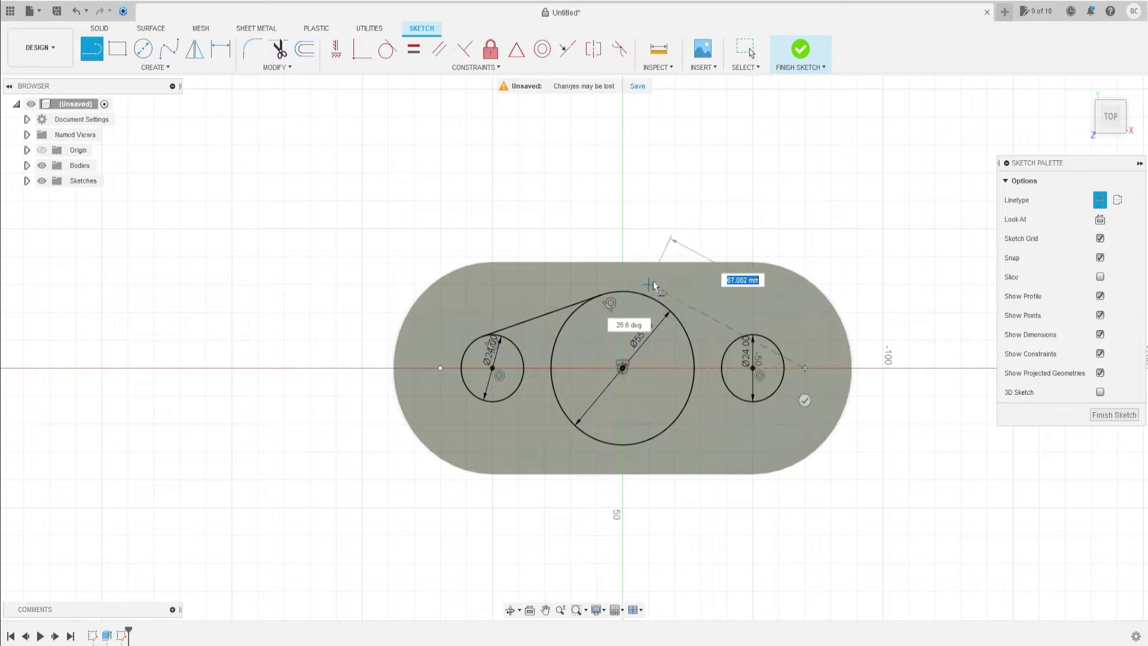
key(Escape)
click(623, 273)
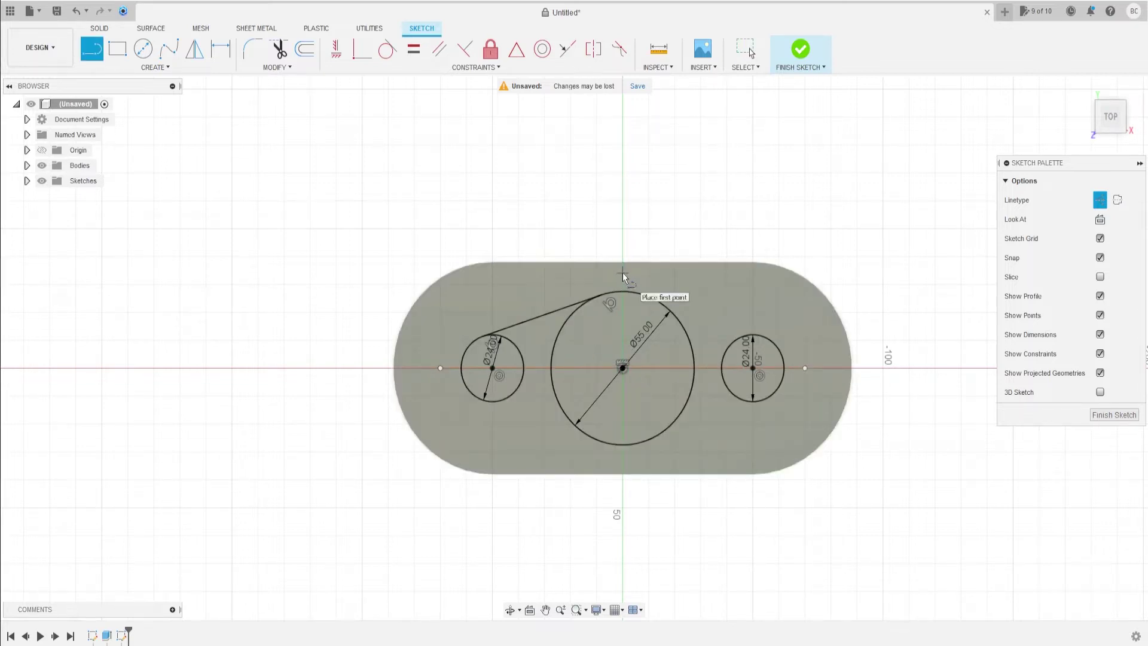
click(622, 425)
key(Escape)
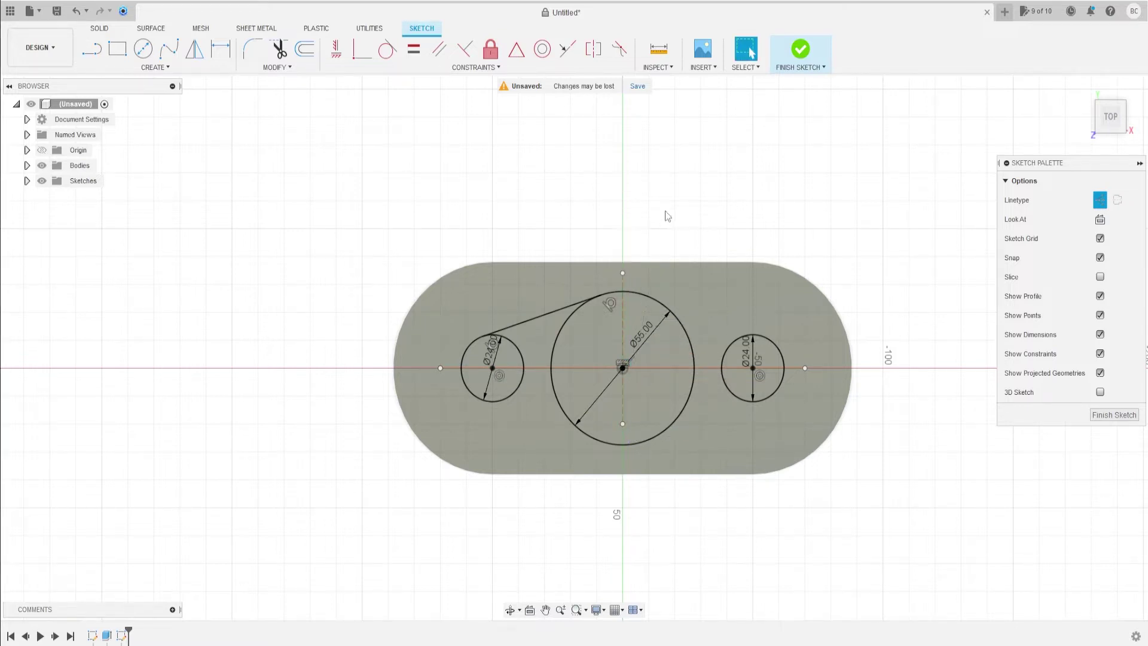
Mirror the tangent line across the horizontal centre line
click(151, 67)
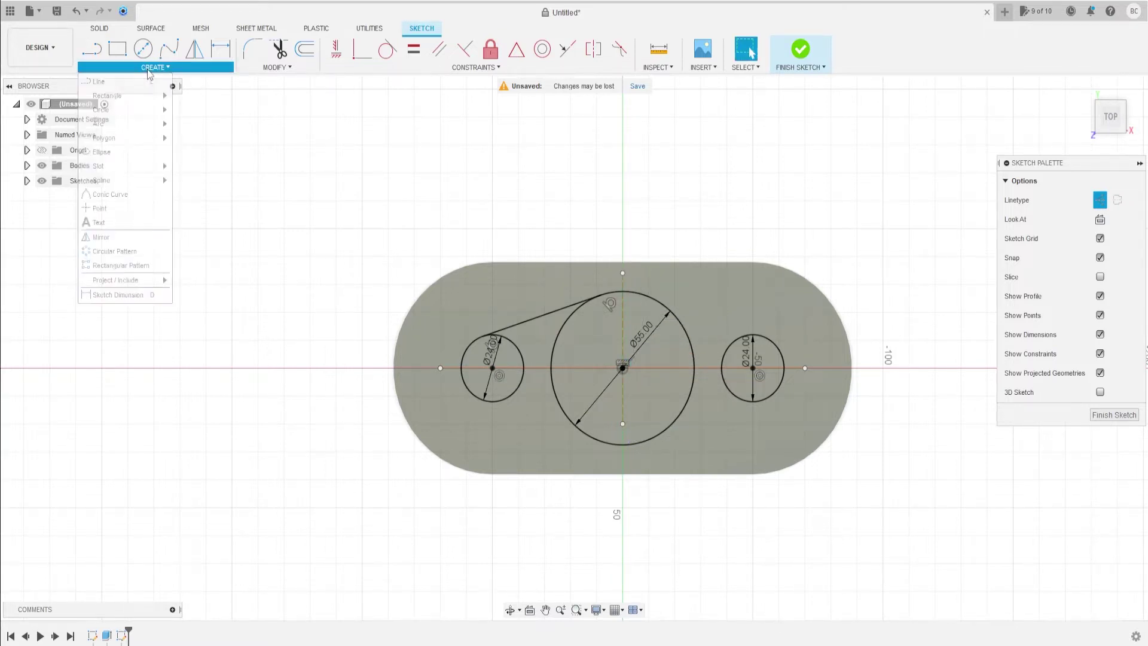
click(114, 238)
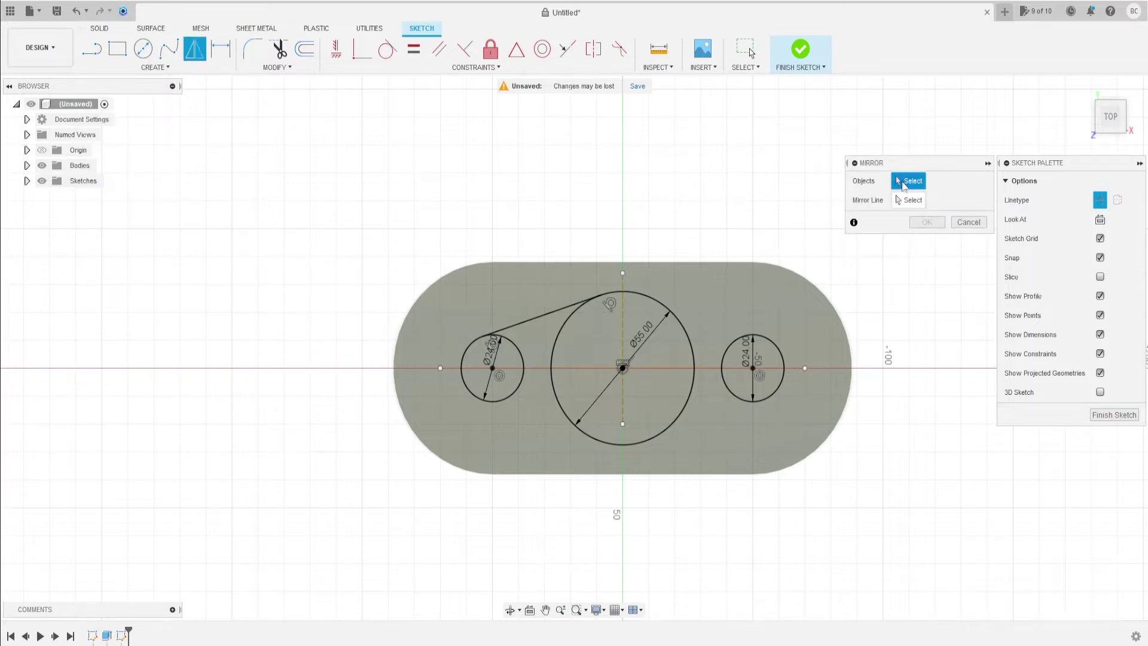
click(541, 315)
click(909, 200)
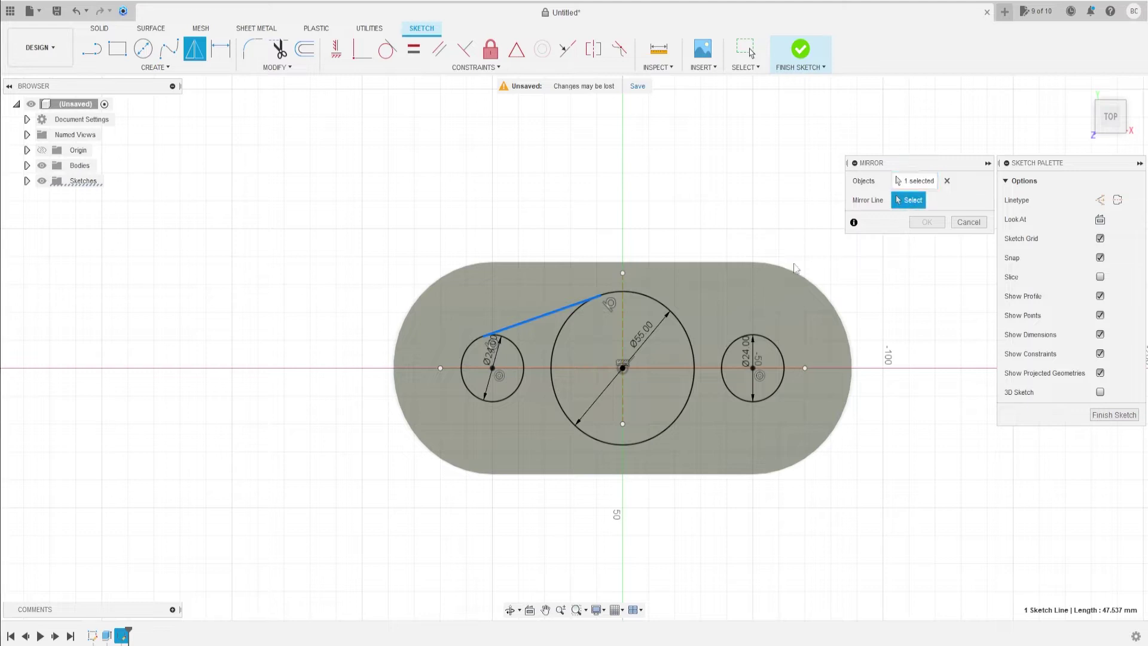
click(537, 368)
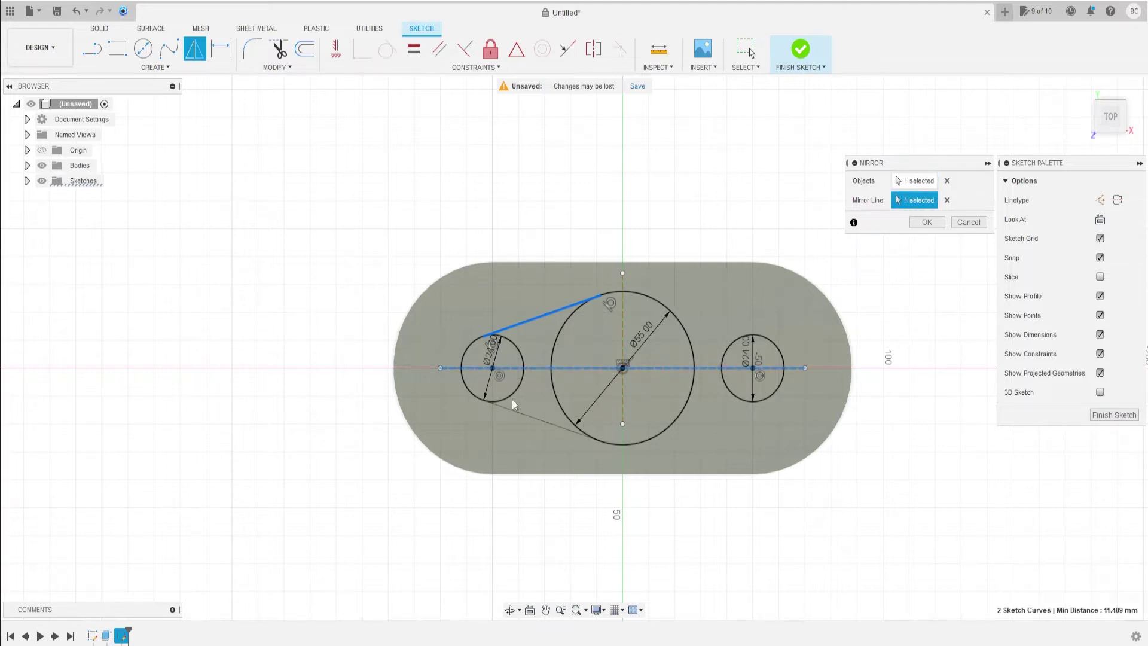
click(927, 223)
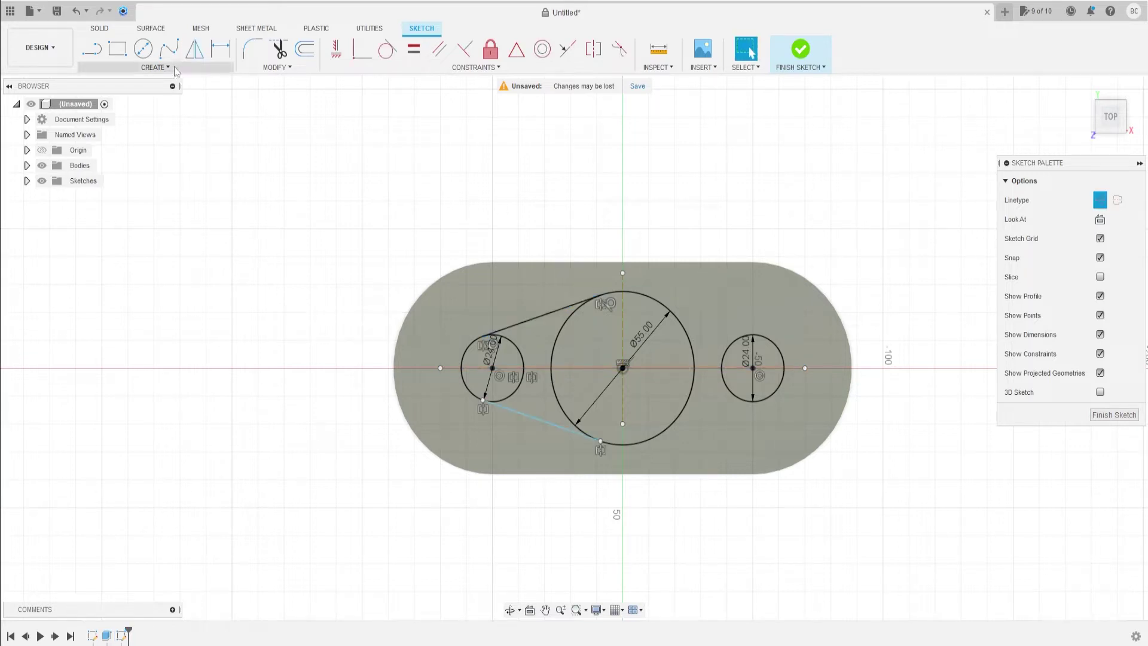
Mirror both tangent lines across the vertical centre line to the right circle
click(155, 67)
click(135, 240)
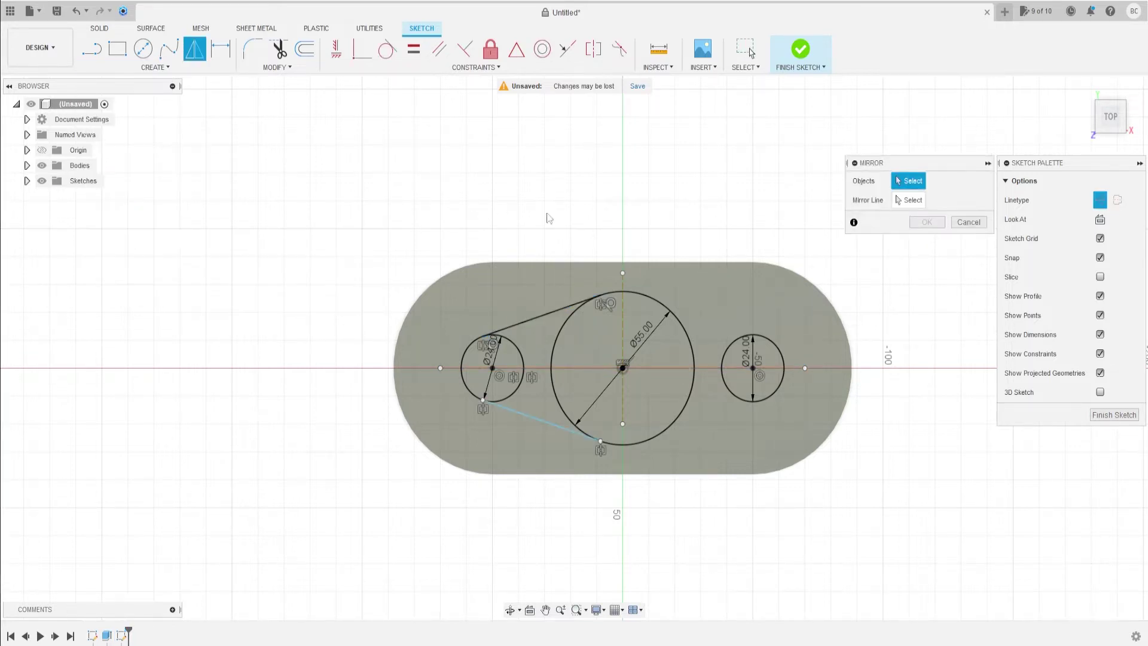
click(543, 313)
click(534, 420)
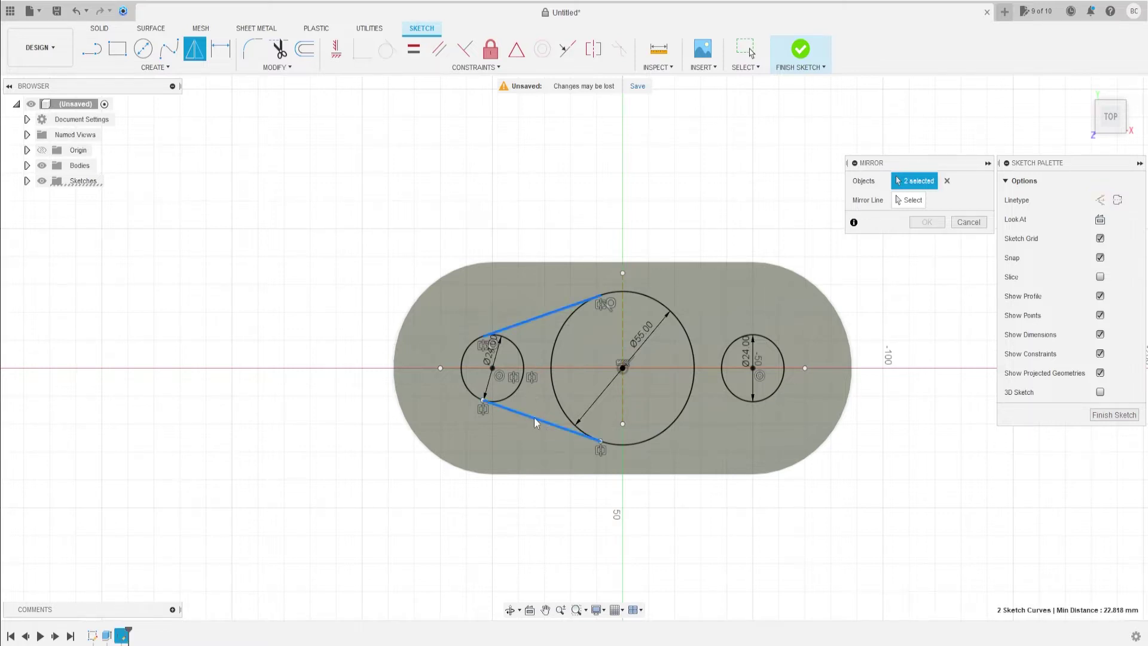
click(905, 202)
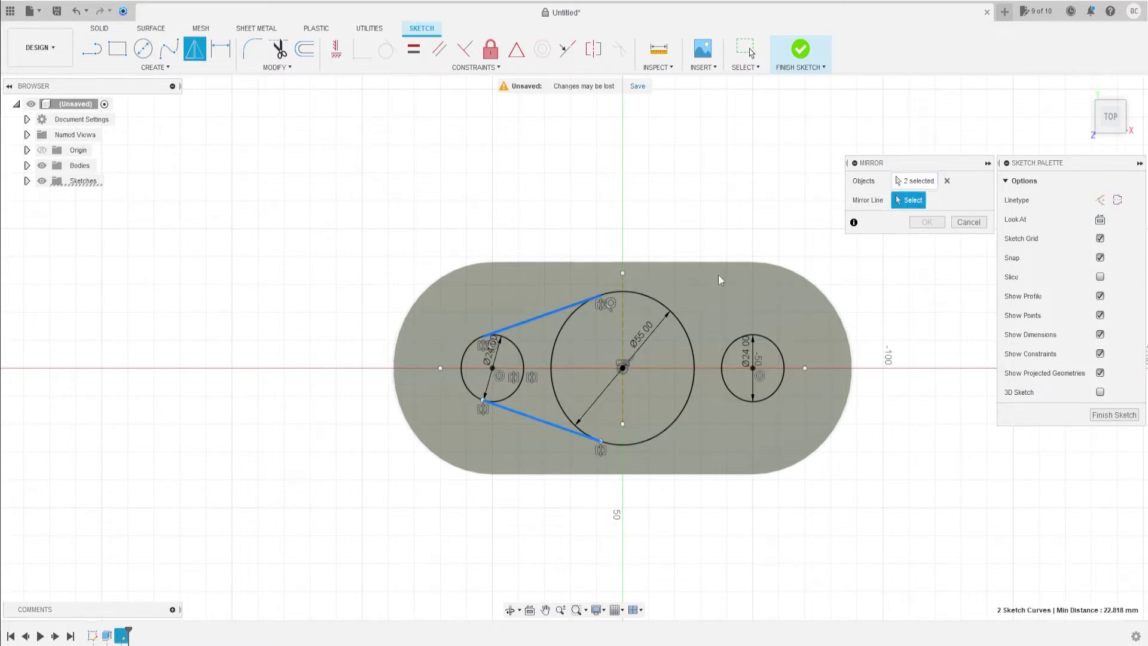
click(621, 323)
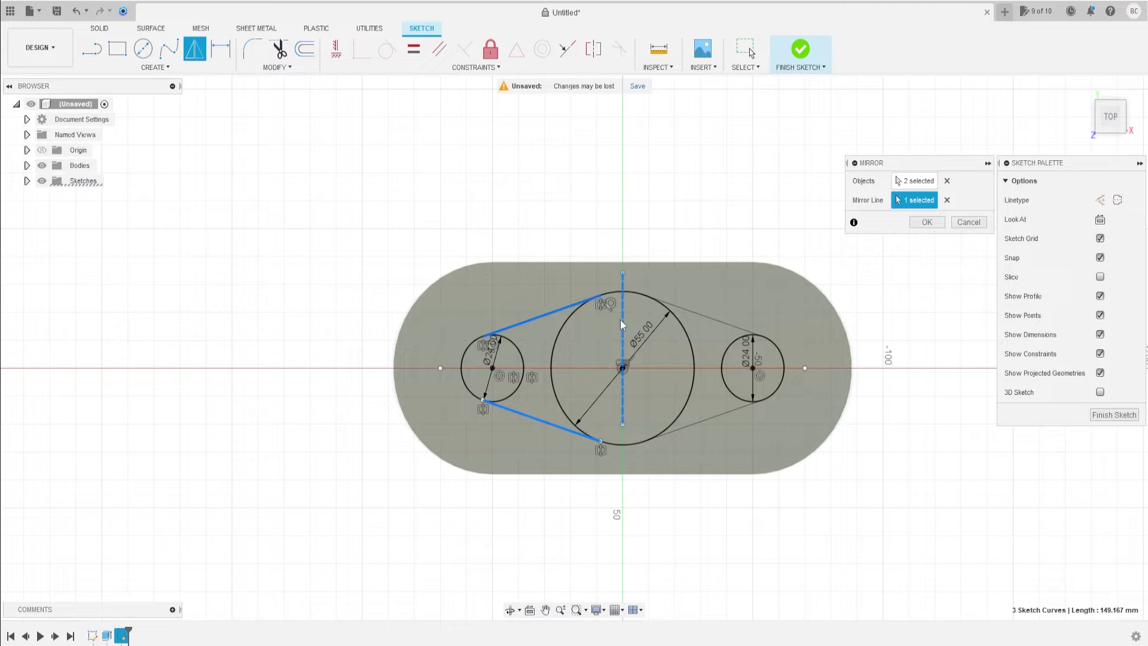
click(928, 222)
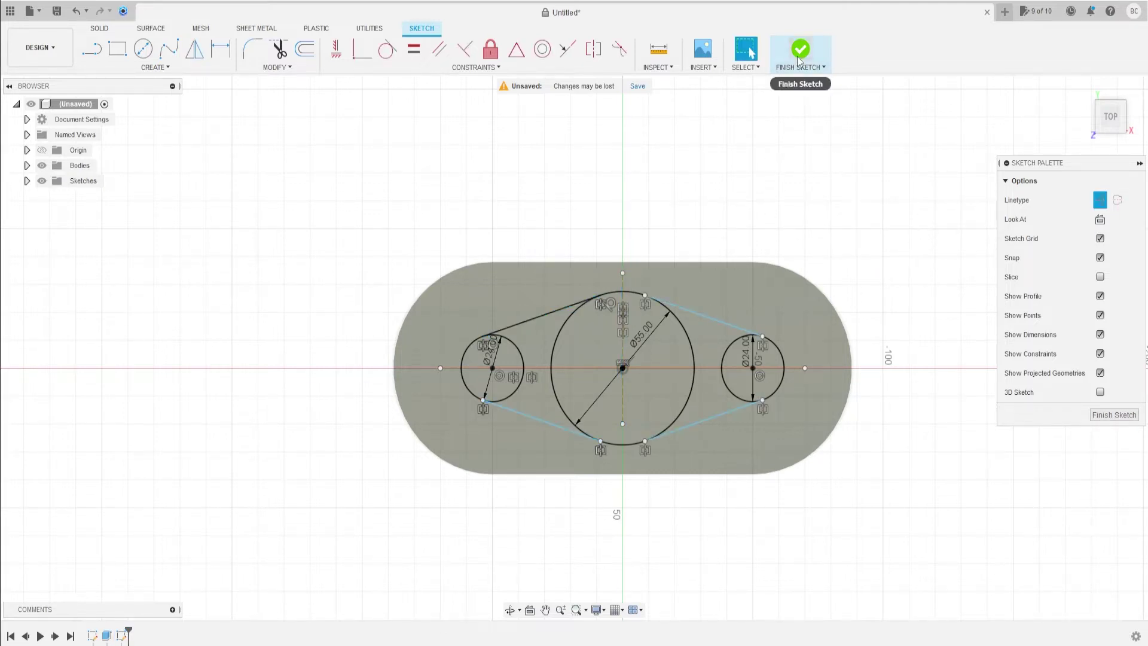
Select the five circle and tangent regions of the diamond outline for extrusion
click(99, 31)
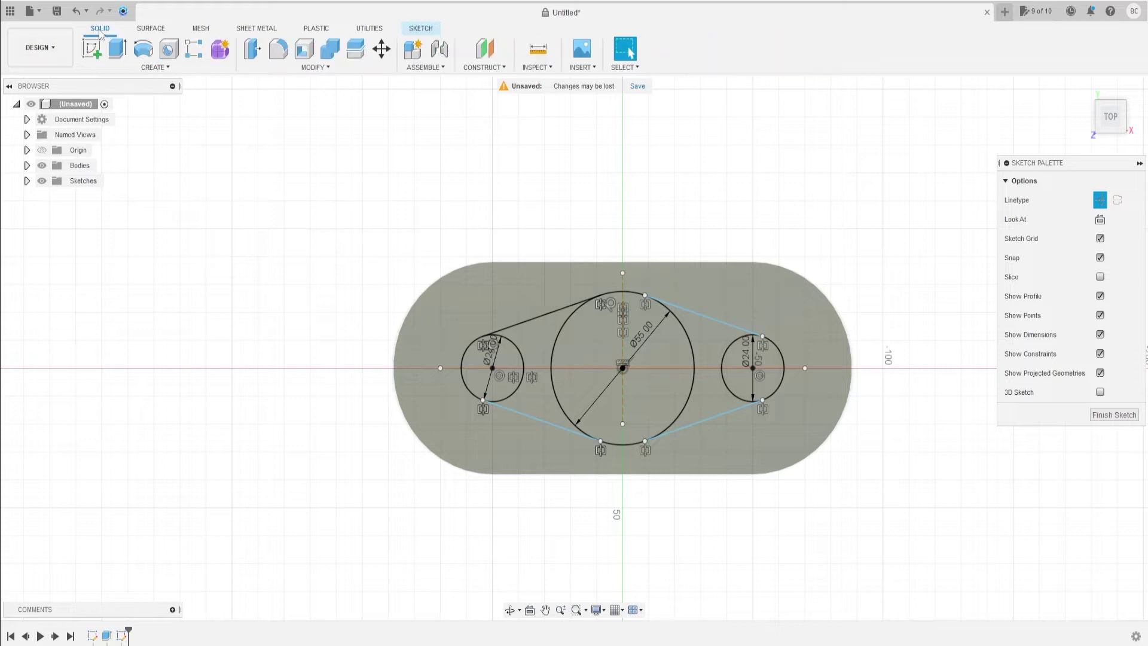
click(119, 53)
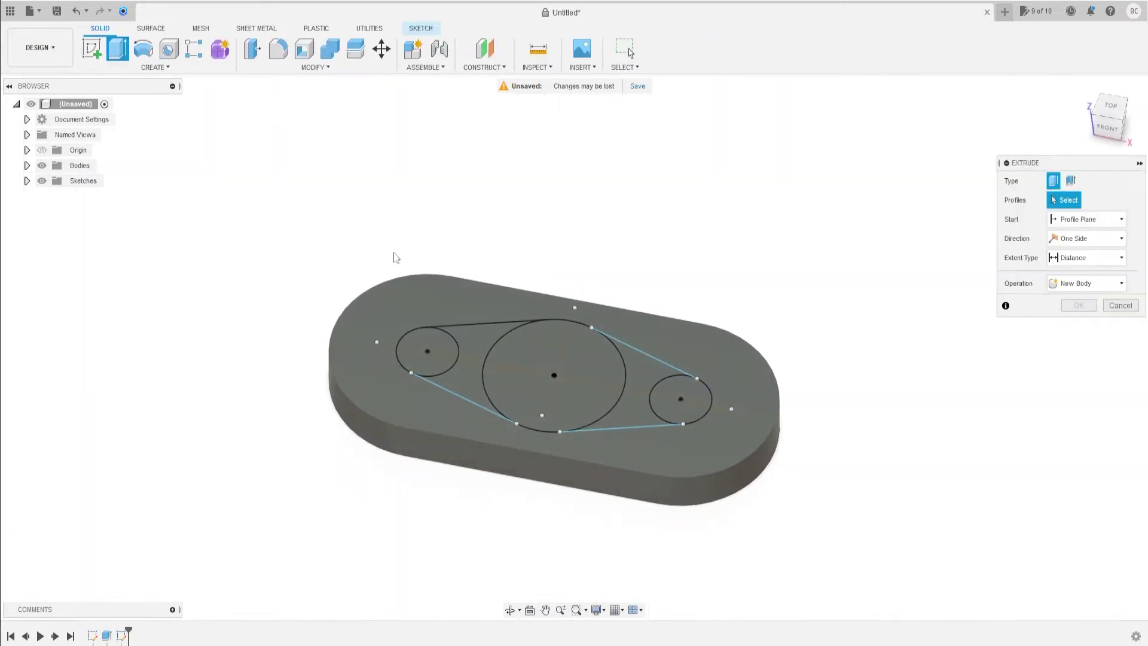
click(436, 347)
click(471, 339)
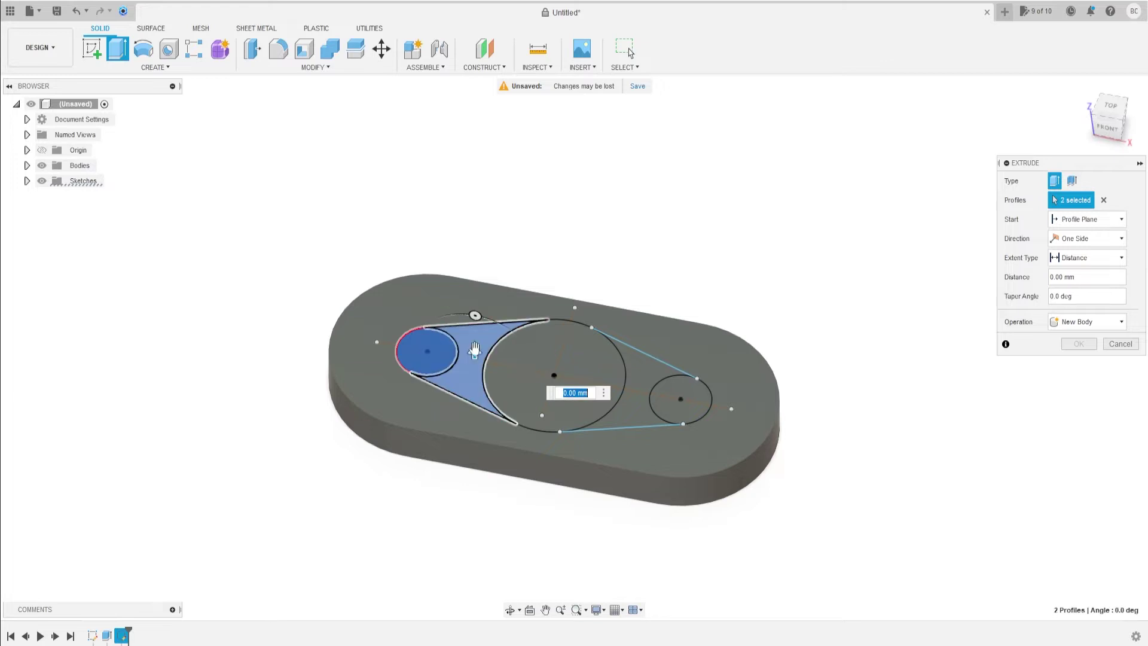
click(555, 366)
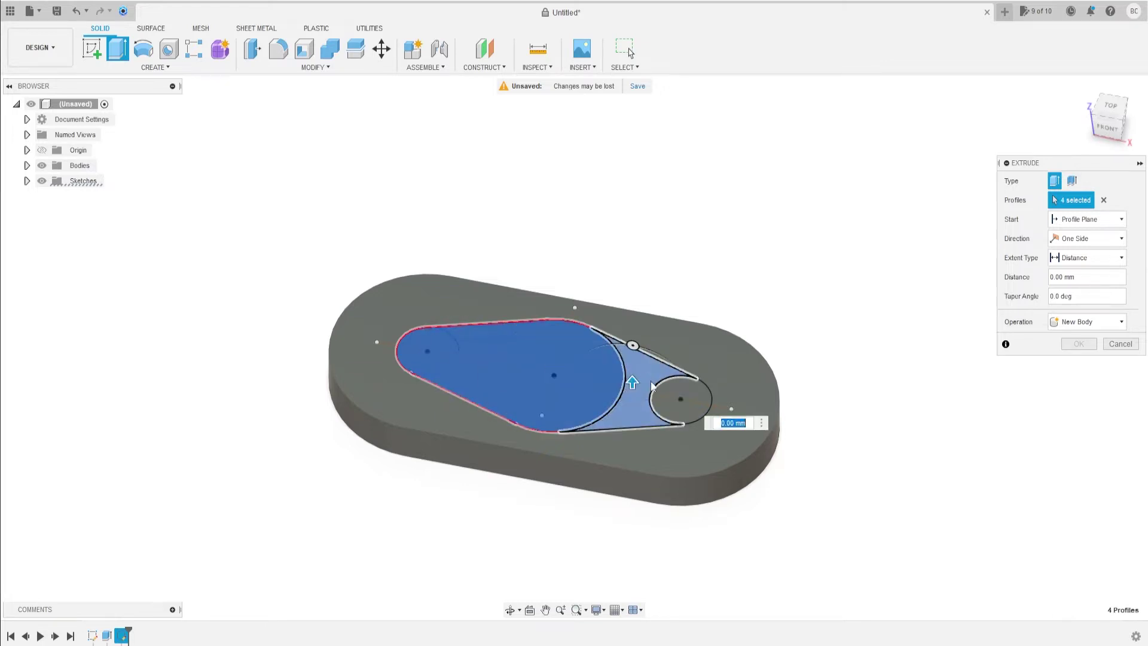
click(649, 386)
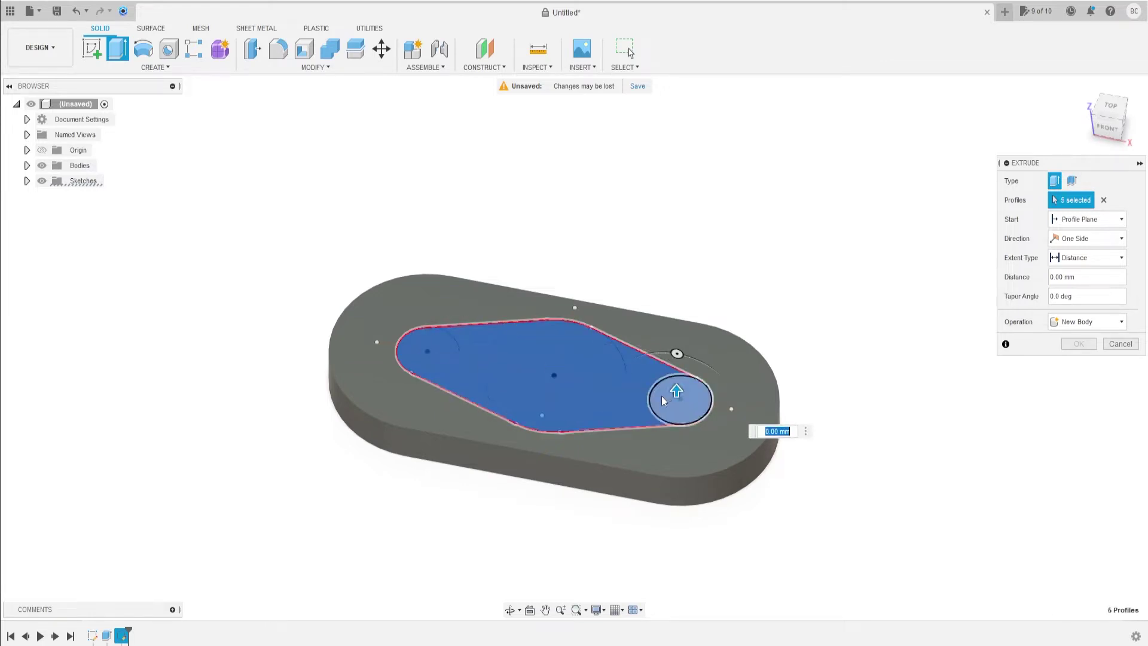
click(665, 393)
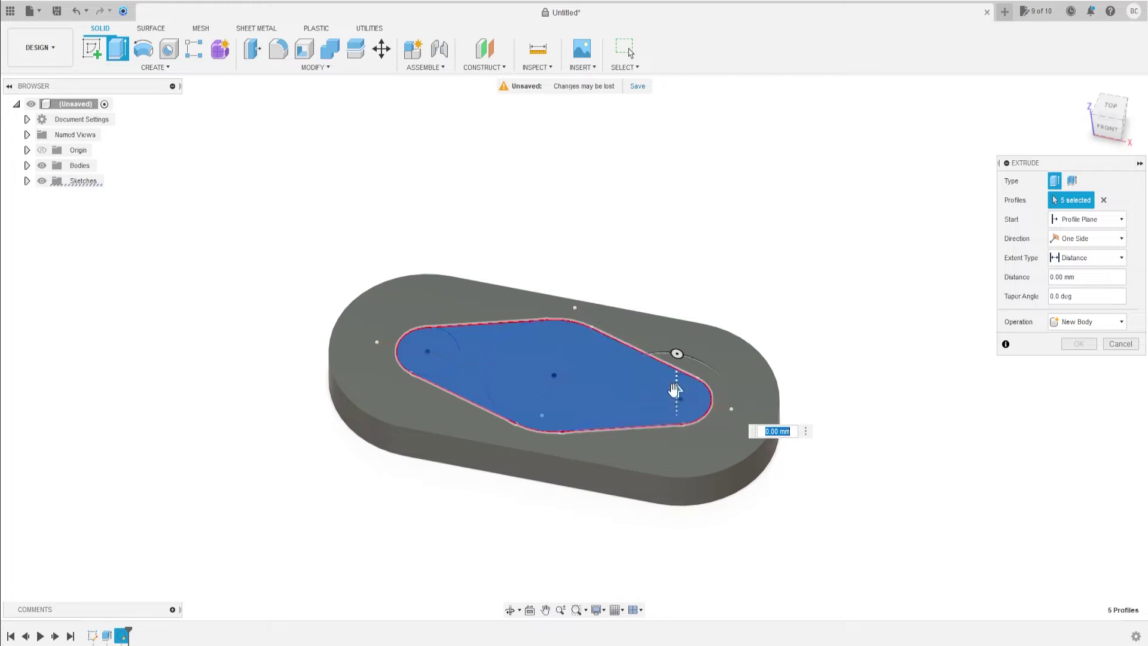
Extrude the diamond boss 40 mm, joined to the plate, and view it isometrically
drag(676, 391, 676, 315)
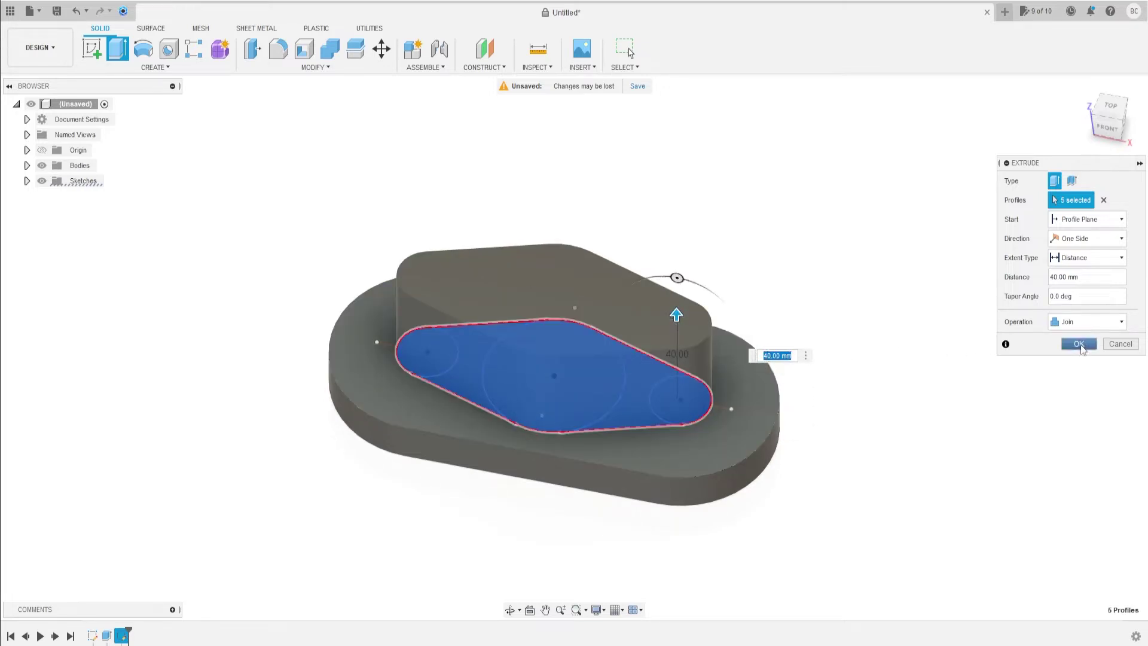
click(1081, 328)
click(1079, 345)
shift+middle_drag(546, 287, 569, 230)
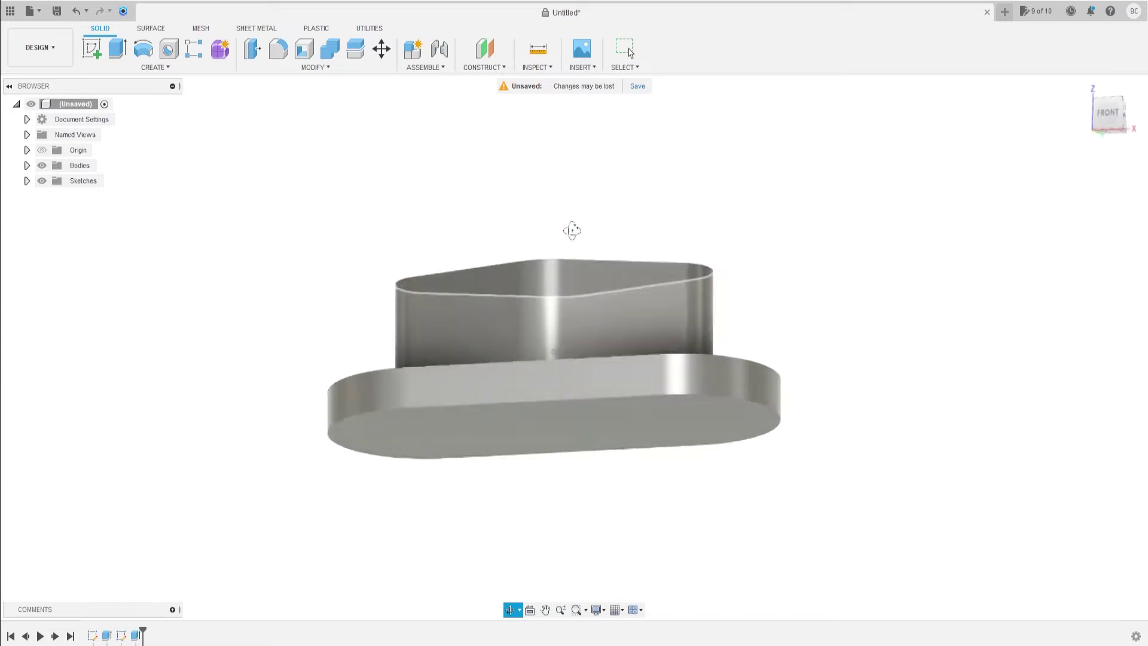
drag(572, 225, 539, 212)
key(Escape)
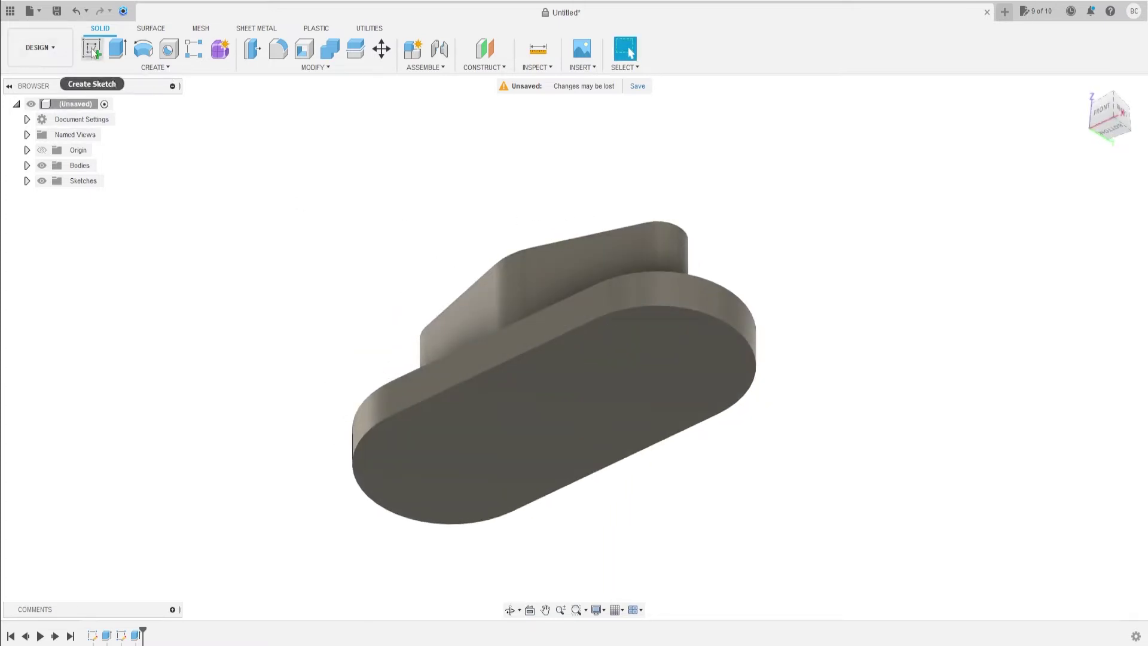
Sketch a 55 mm circle centred on the origin on the plate's bottom face
click(93, 52)
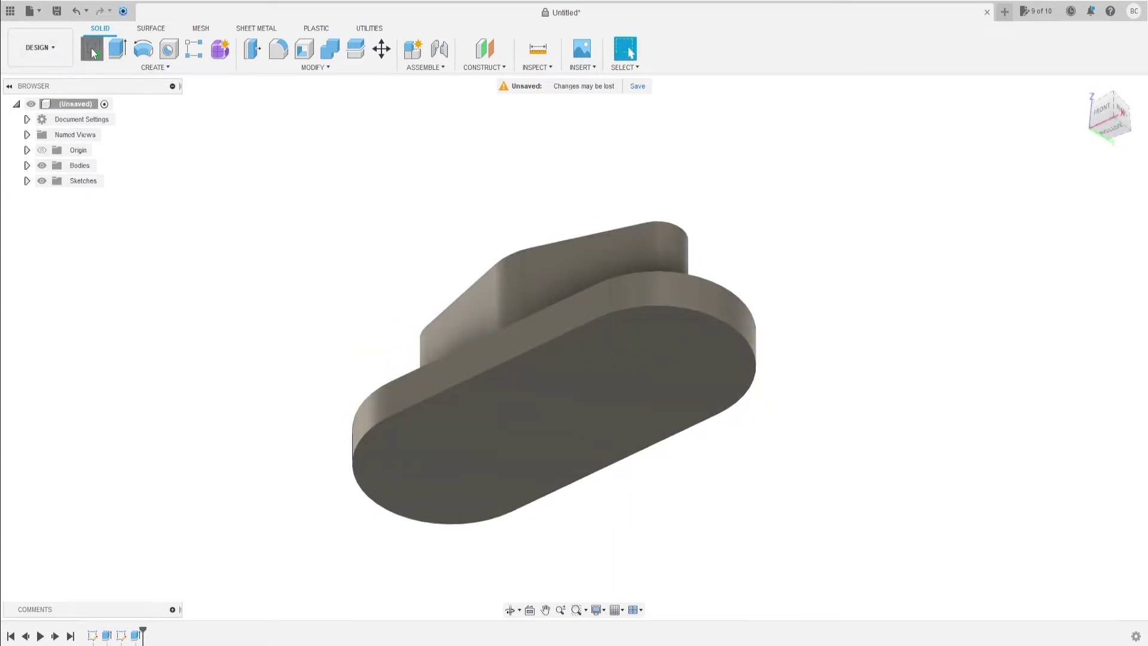
click(526, 412)
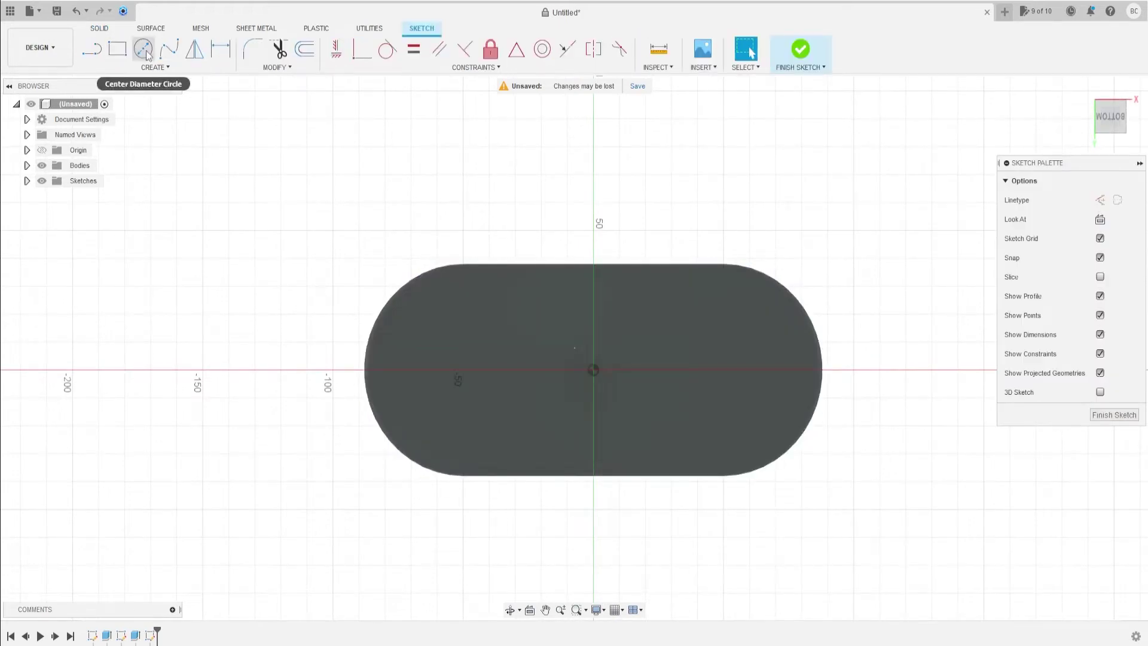
click(143, 49)
click(592, 369)
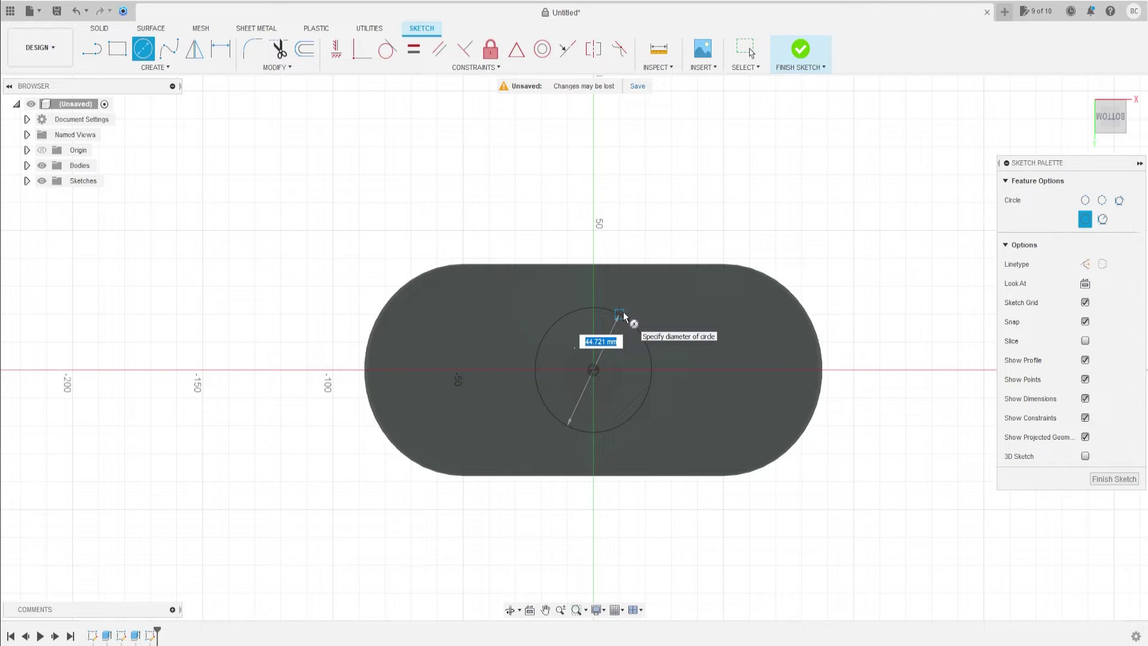
text(55)
key(Return)
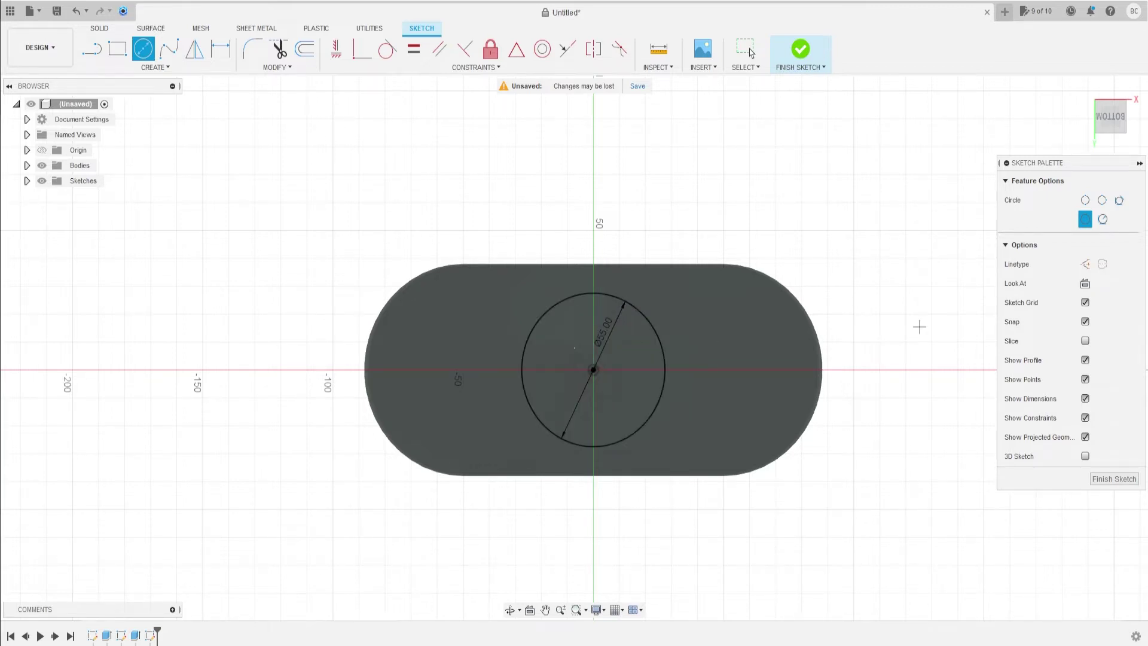
click(97, 54)
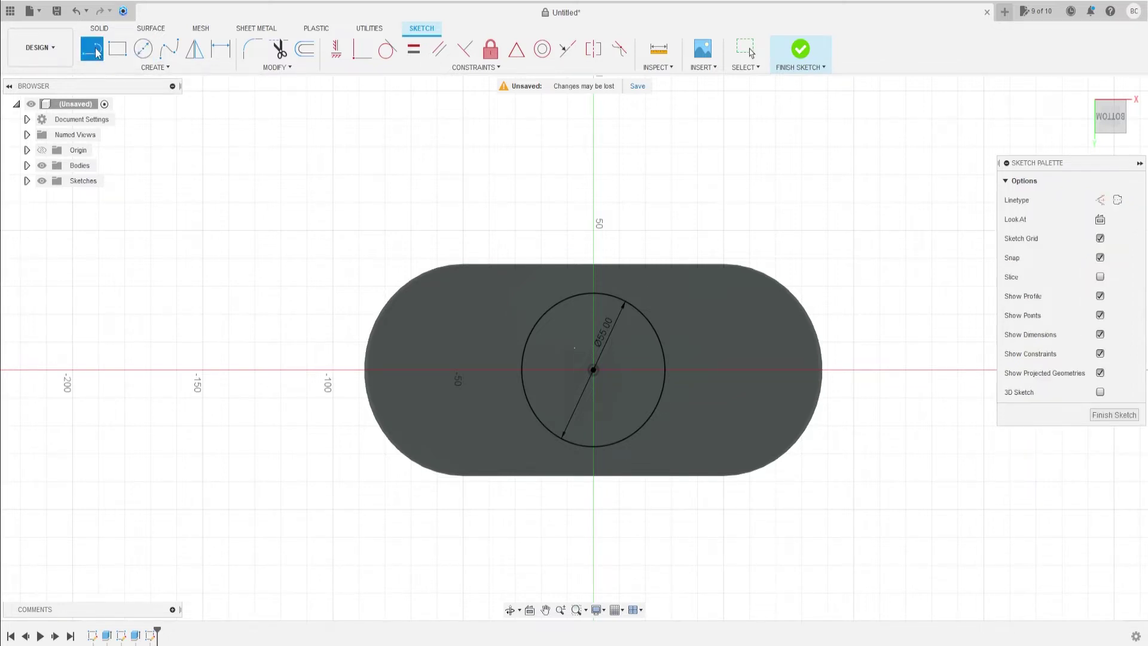
Draw a vertical construction line with its midpoint on the origin, dimensioned 90 mm
click(594, 231)
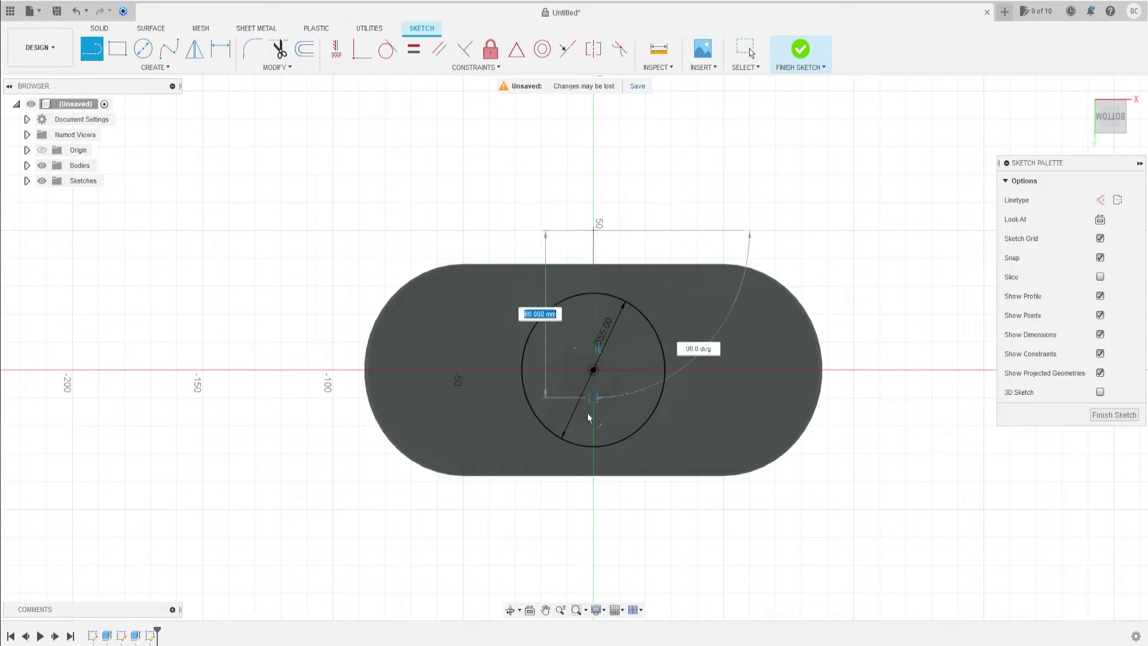
click(594, 509)
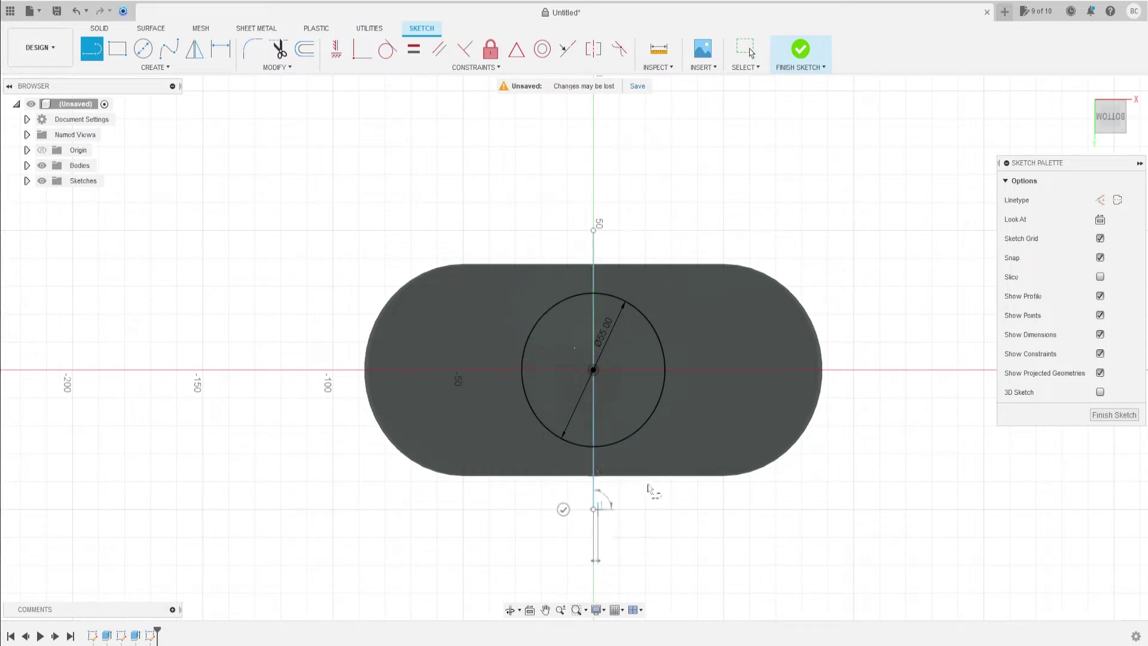
key(Escape)
click(592, 277)
click(1100, 200)
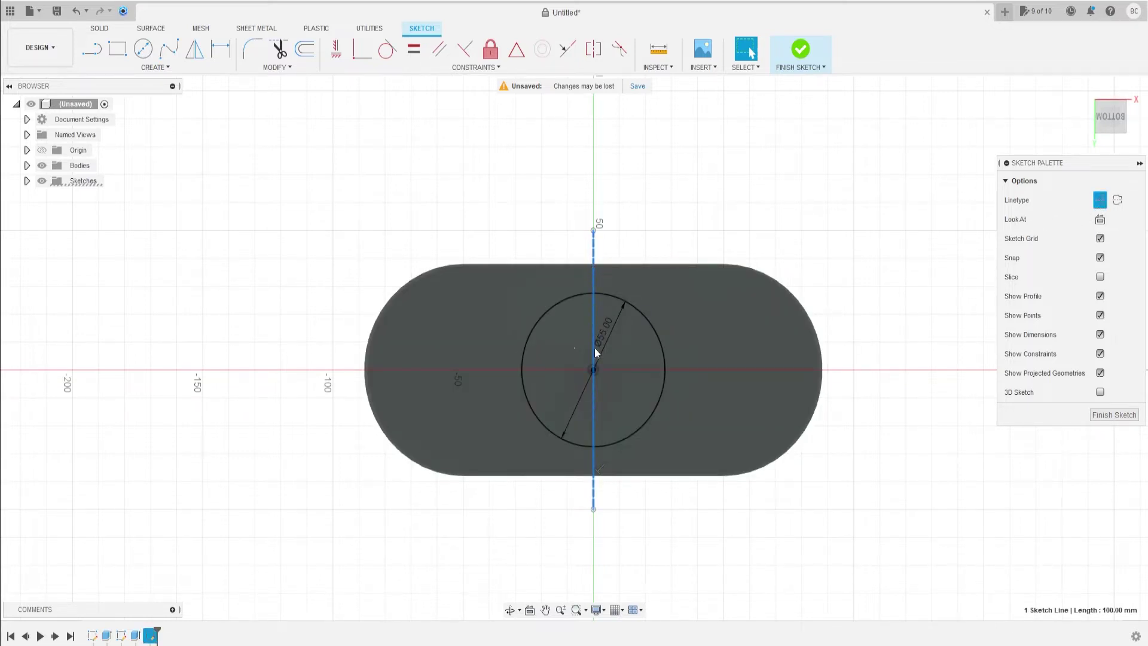
click(593, 369)
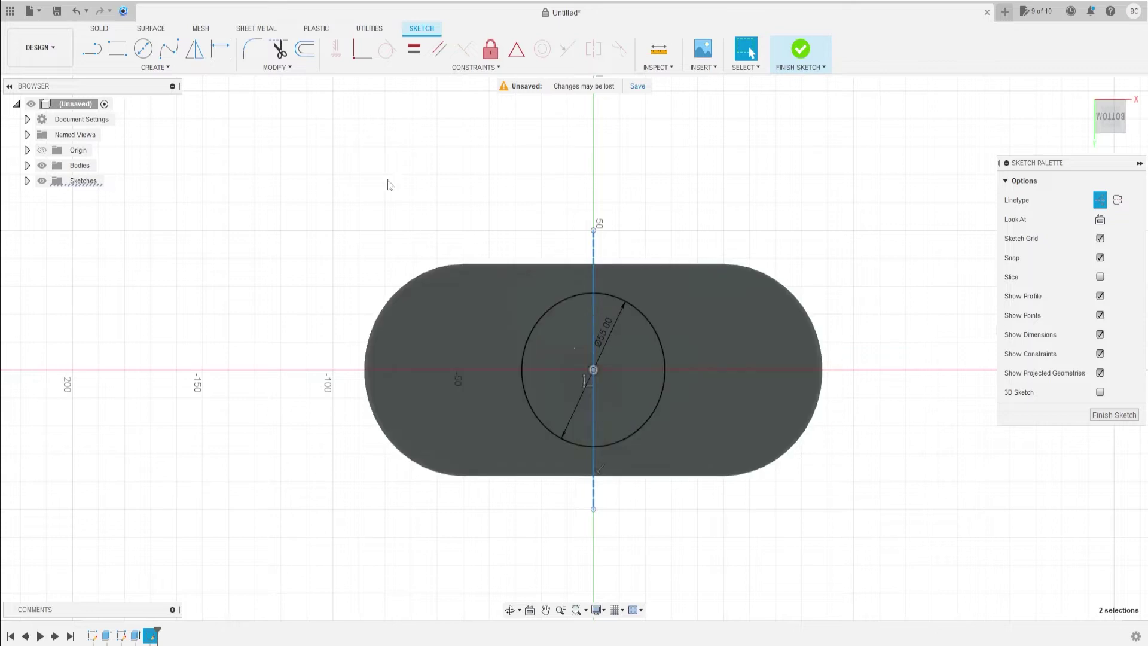
click(516, 48)
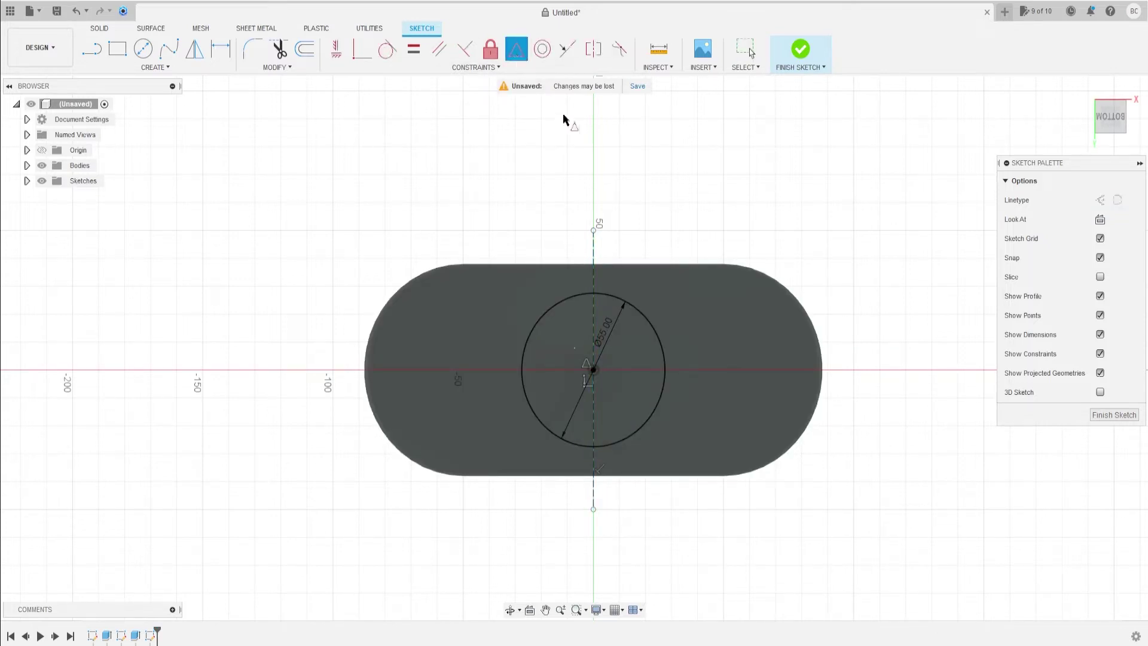
click(221, 48)
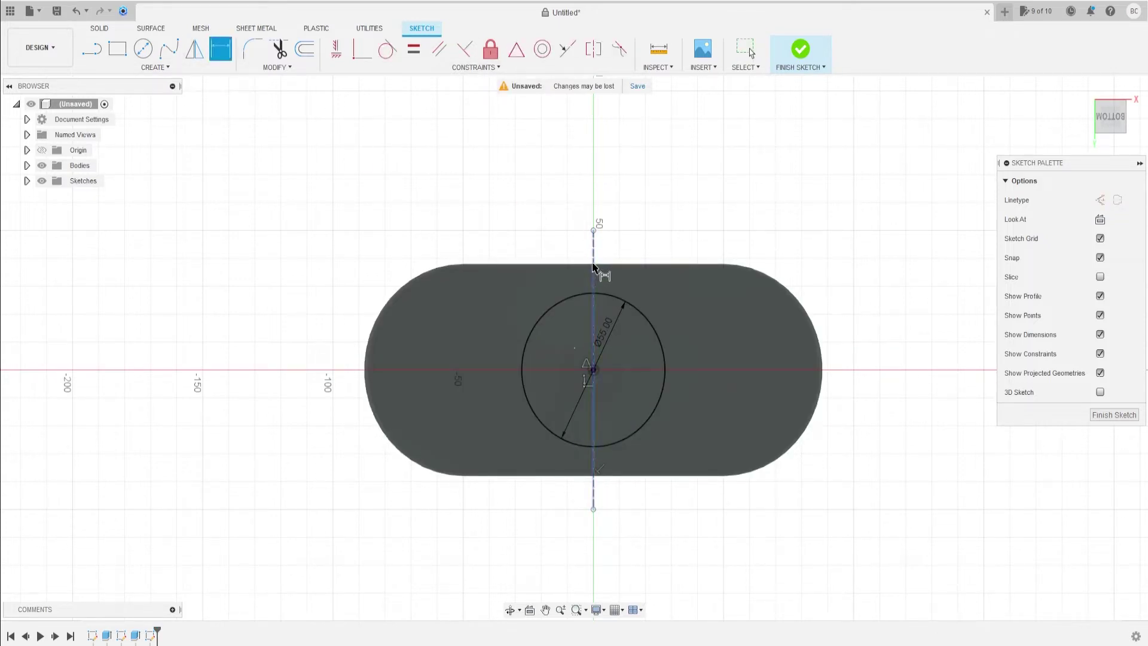
click(594, 268)
click(860, 369)
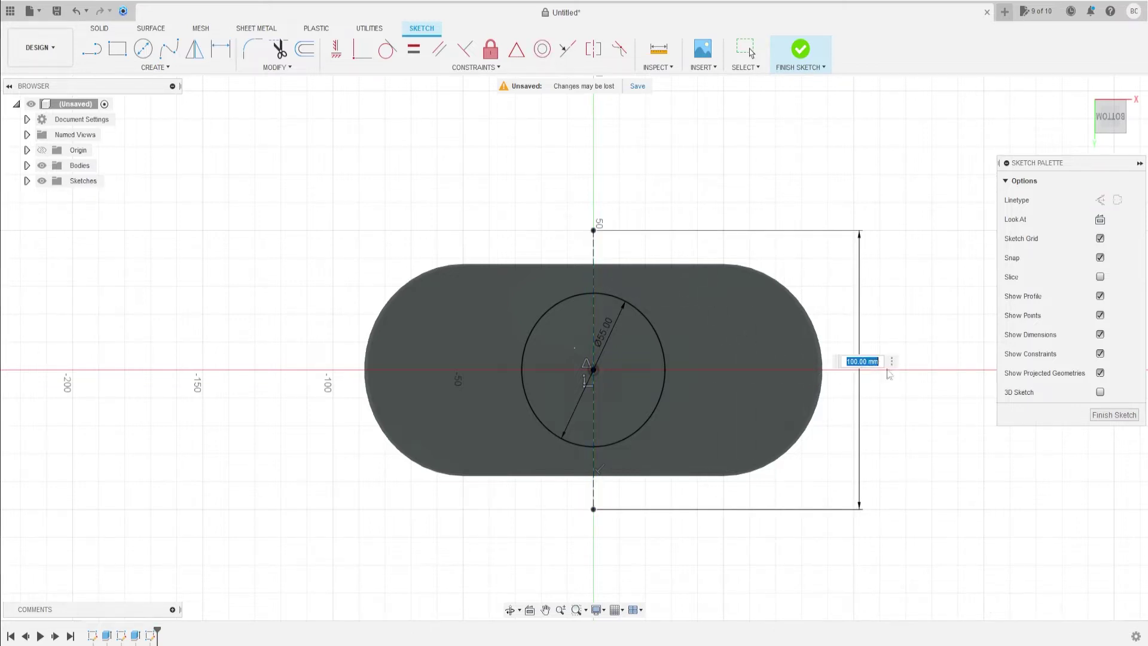
text(90)
key(Return)
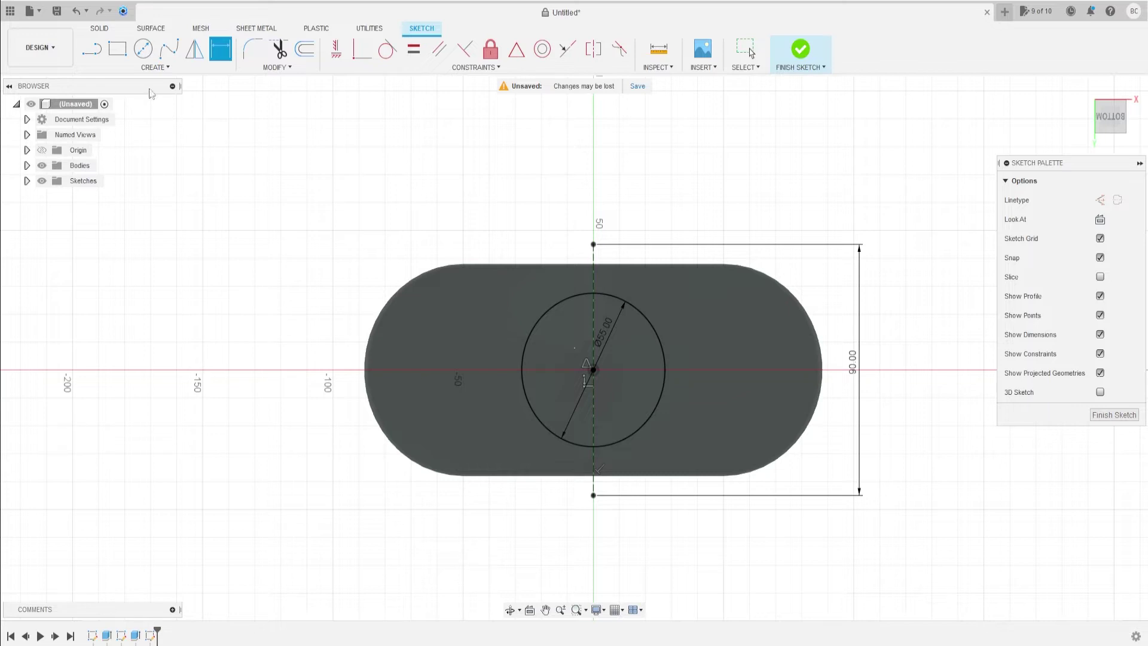
Place 20 mm circles at the top and bottom ends of the line
click(144, 52)
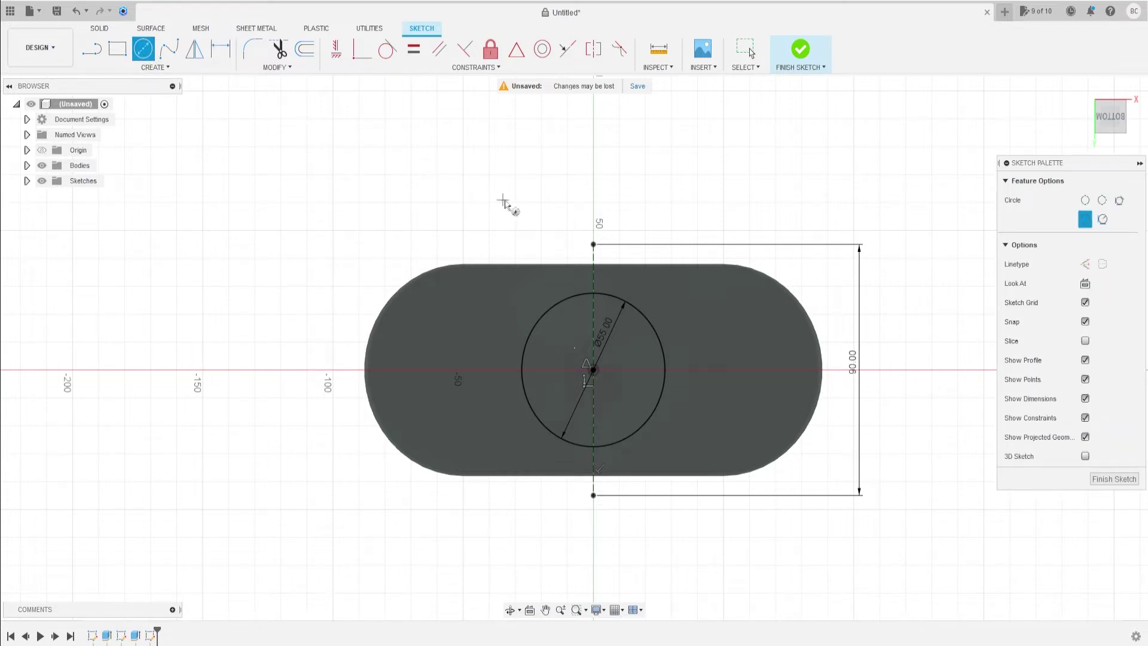
click(593, 244)
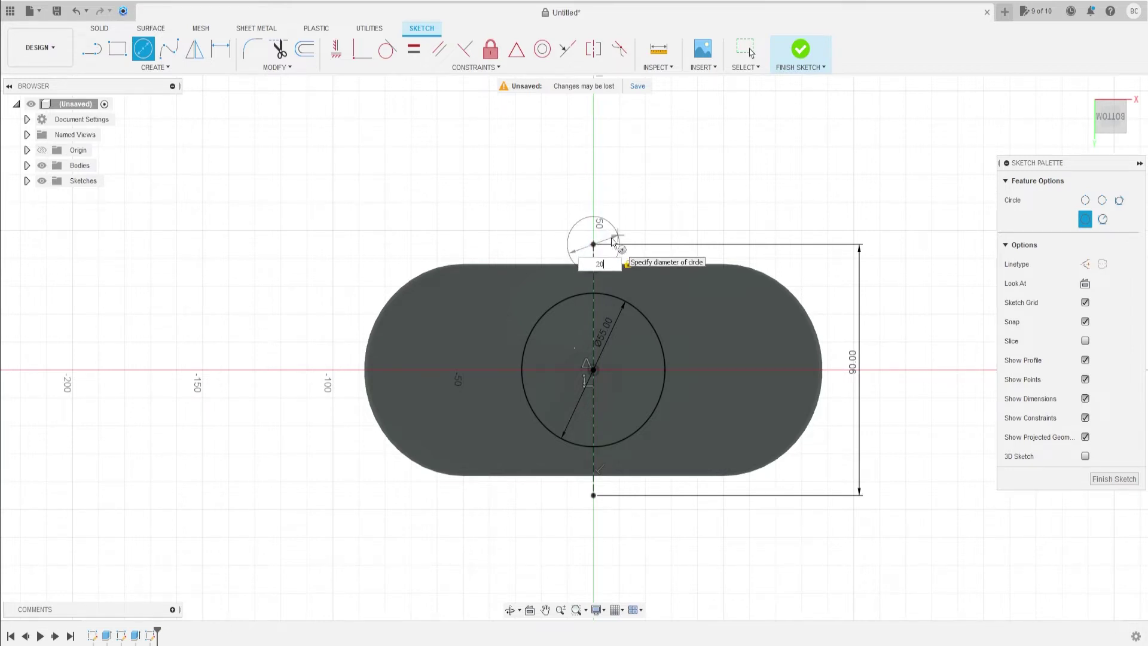
key(Return)
click(593, 495)
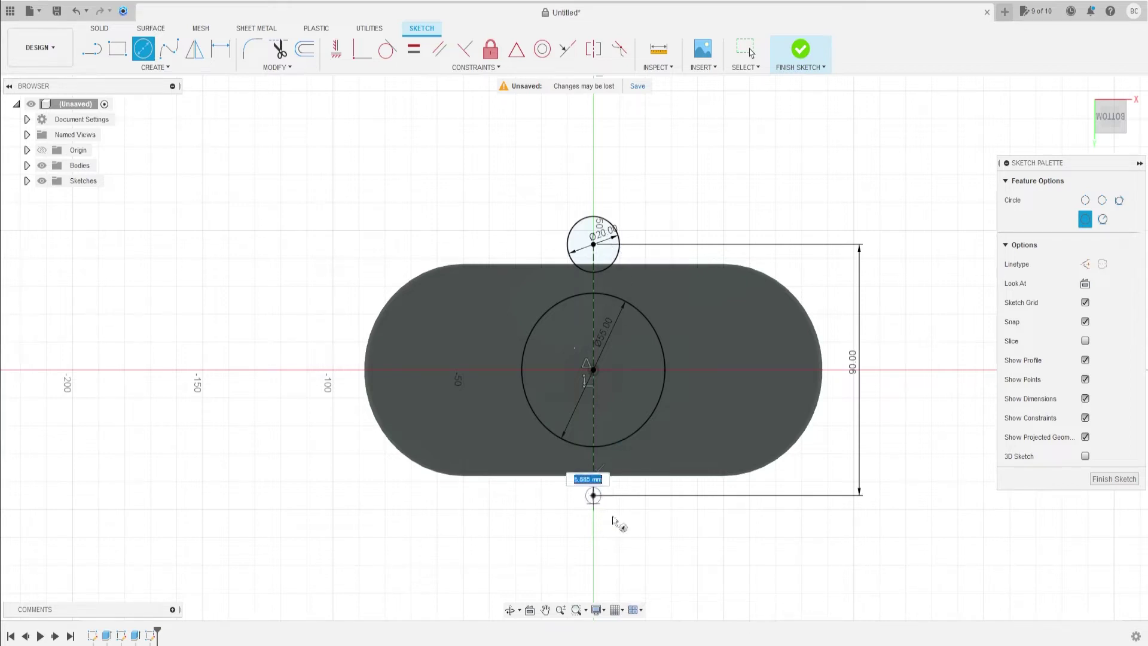
text(20)
key(Return)
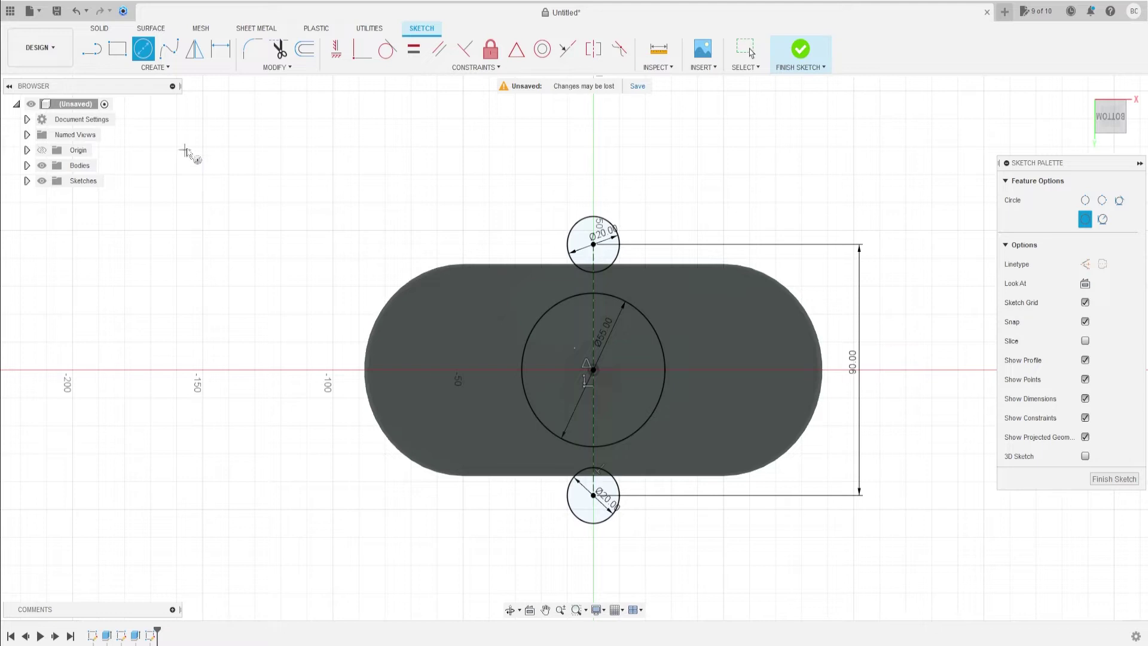
key(l)
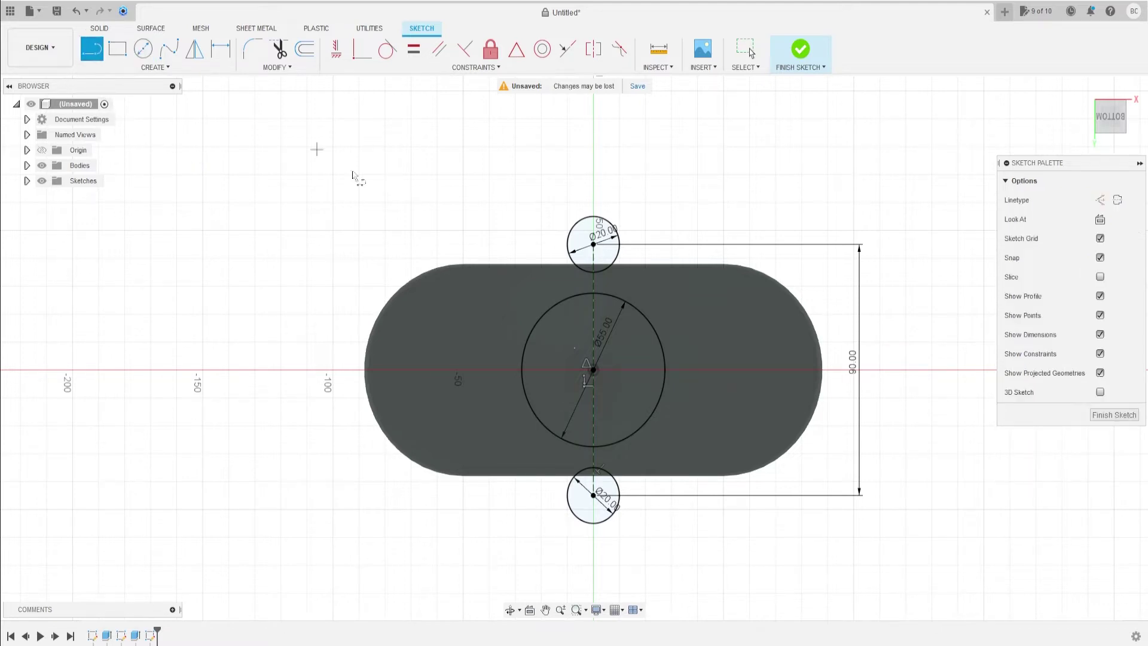
Draw a line from the 55 mm circle to the lower 20 mm circle, tangent to the large circle
click(524, 390)
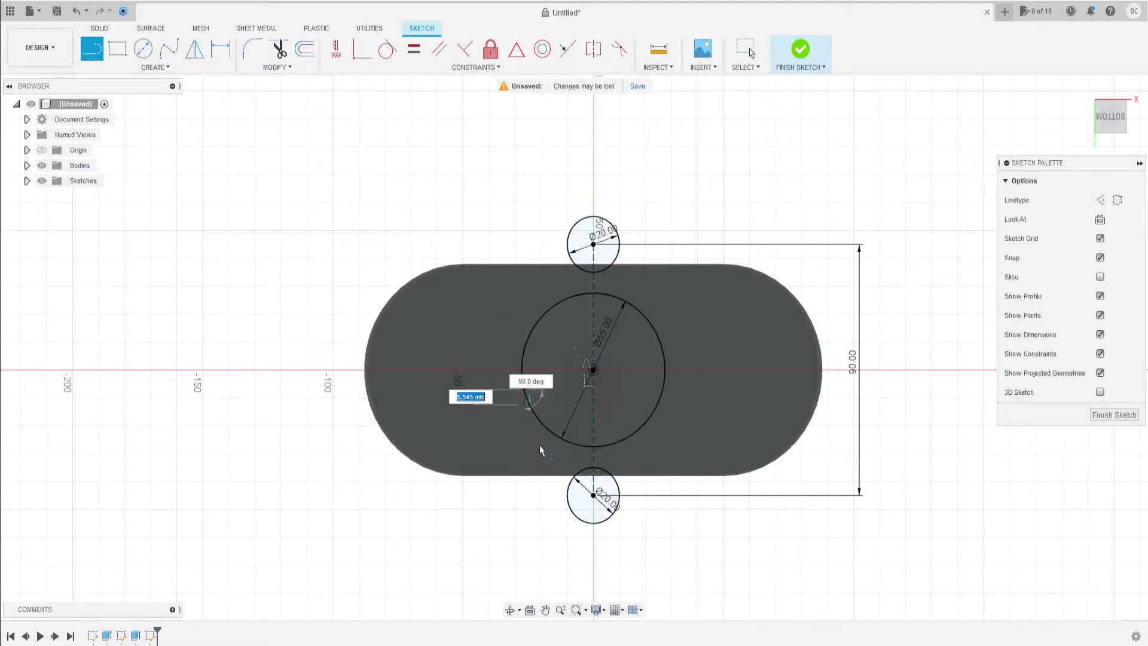
click(569, 509)
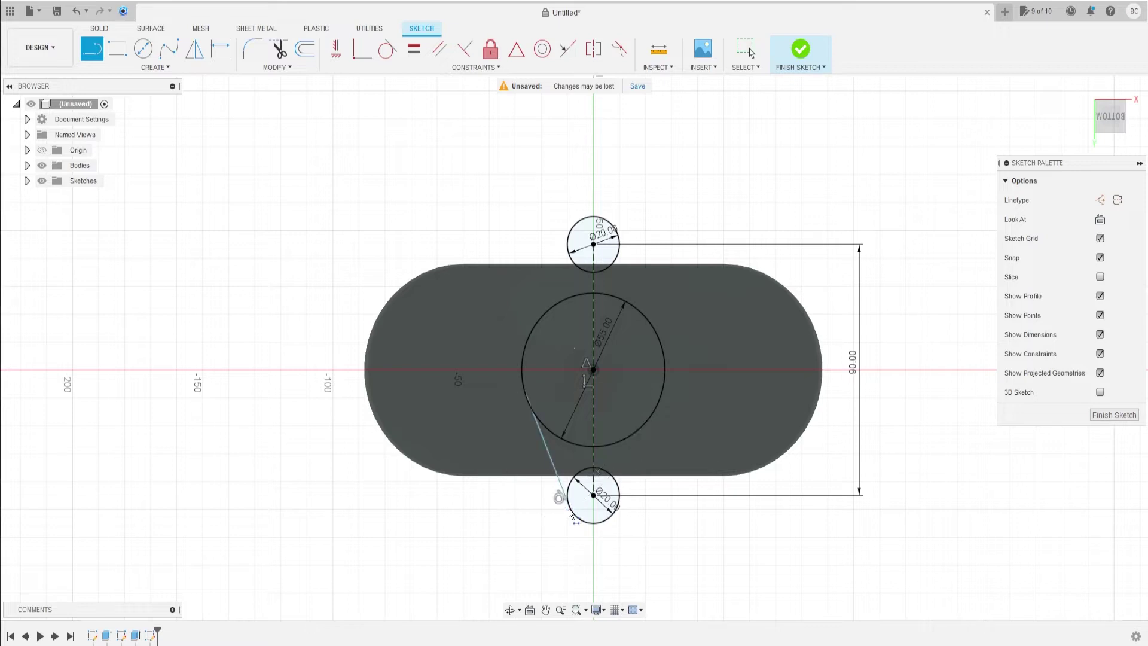
click(387, 49)
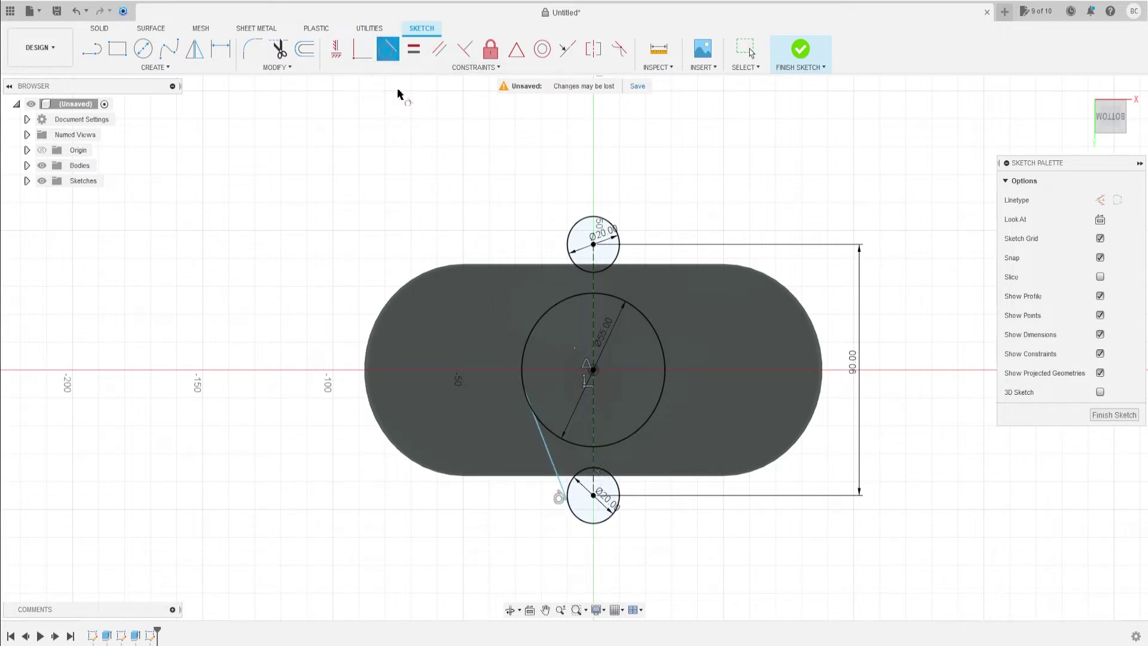
click(540, 441)
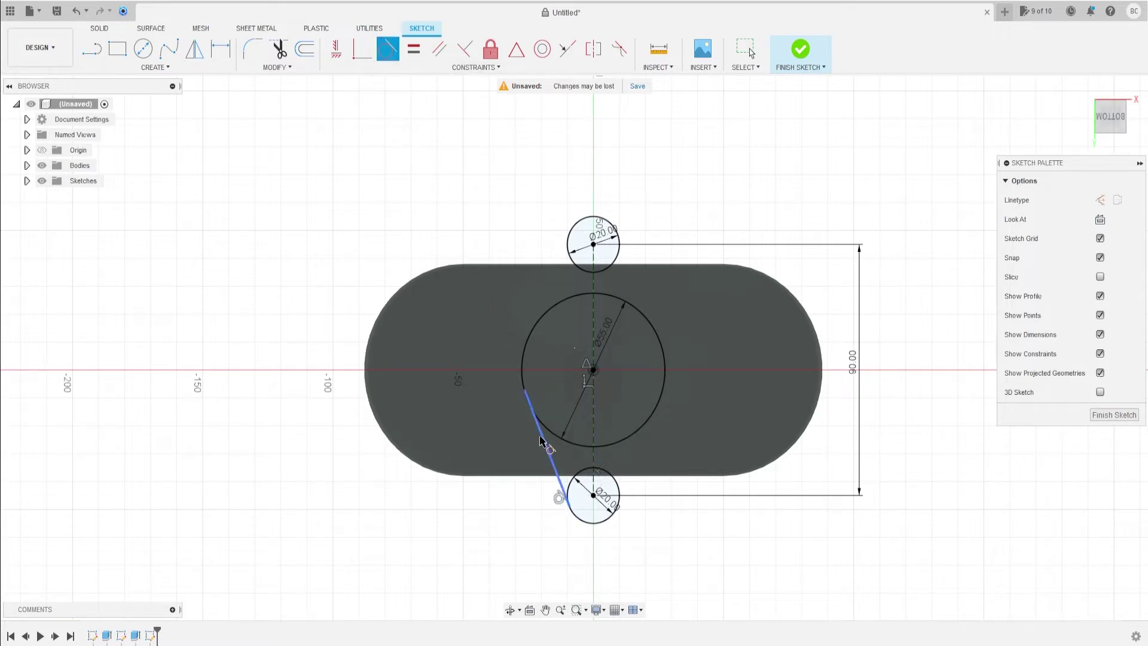
click(523, 388)
Add a horizontal construction line across the centre
click(92, 49)
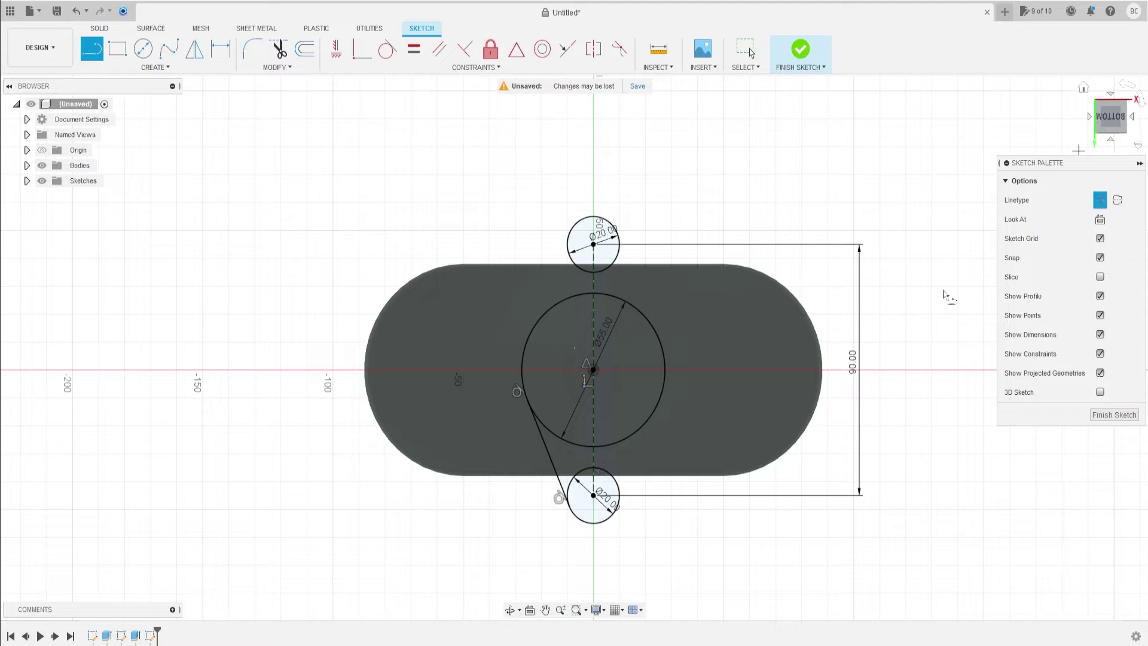
click(496, 371)
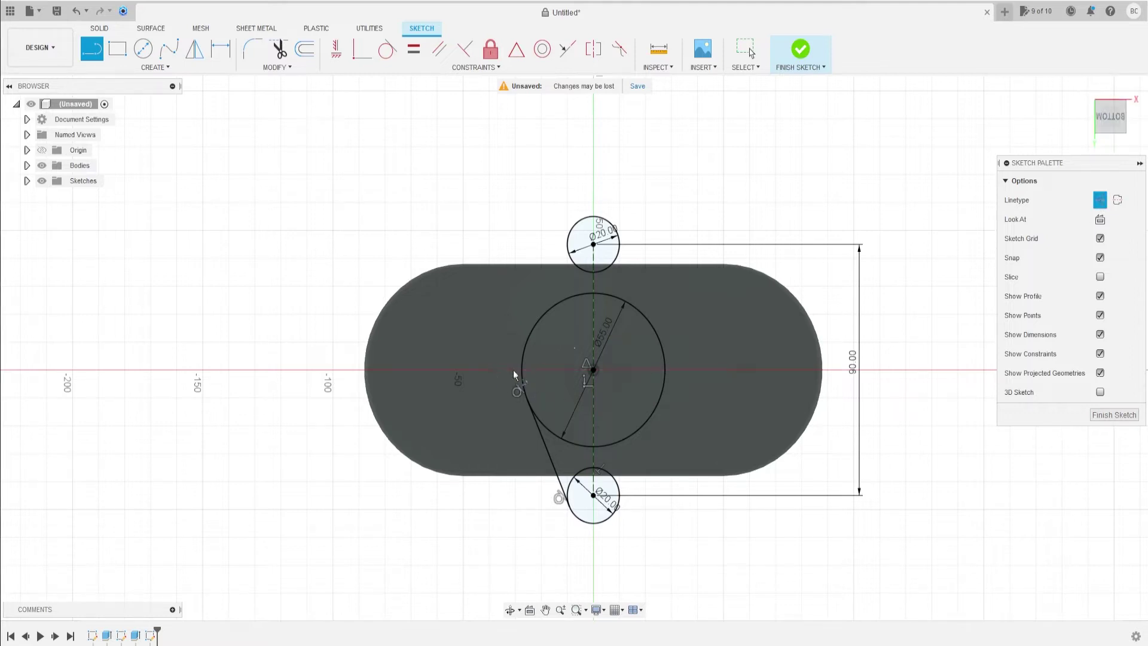
click(715, 371)
key(Escape)
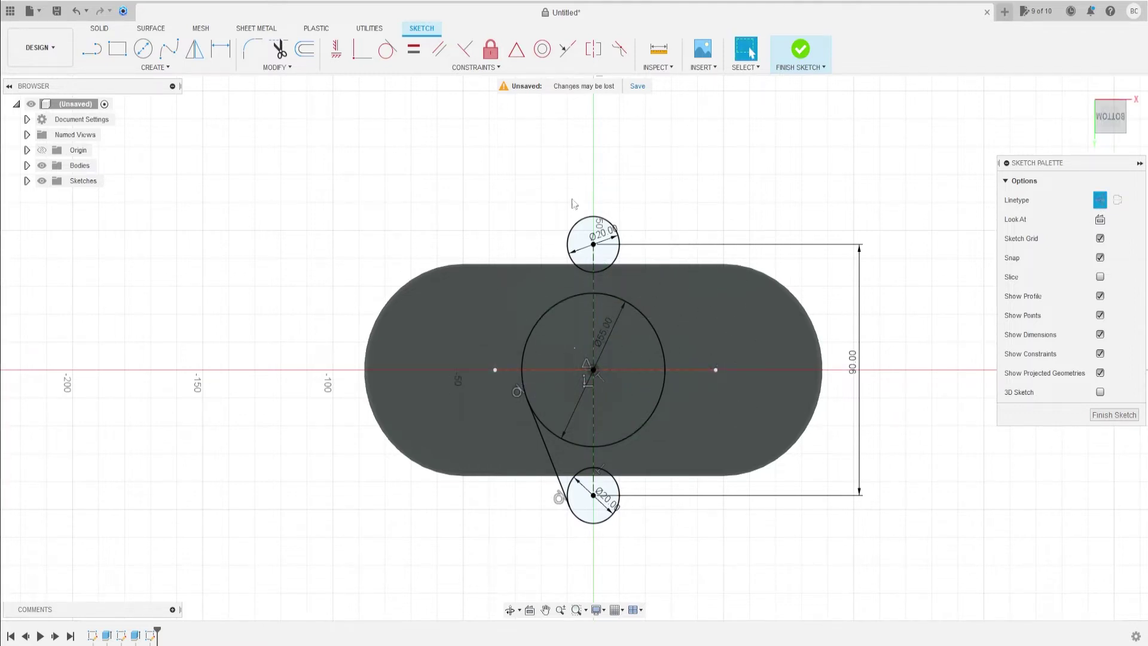
click(155, 67)
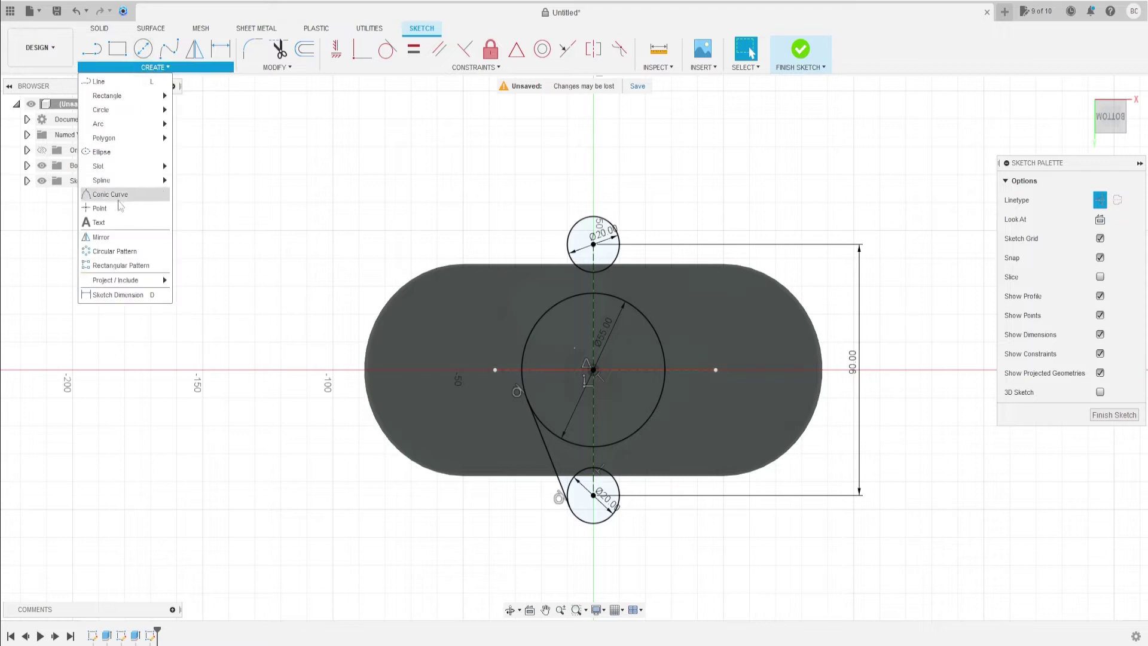
Mirror the left tangent line across the vertical centre line
click(103, 235)
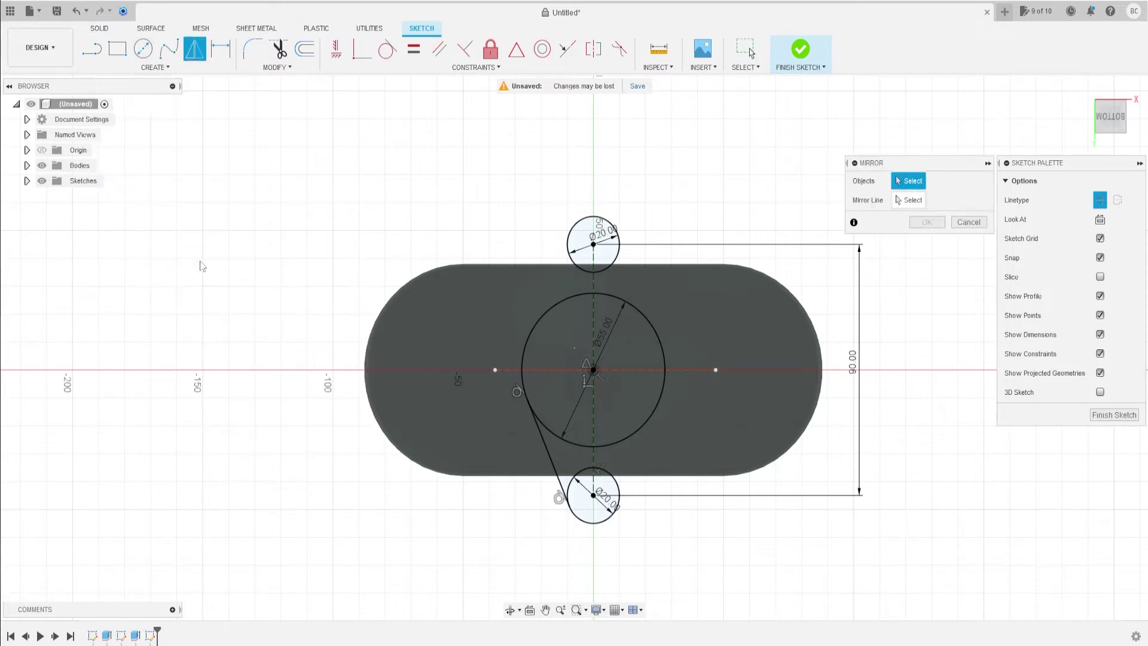
click(547, 449)
click(909, 200)
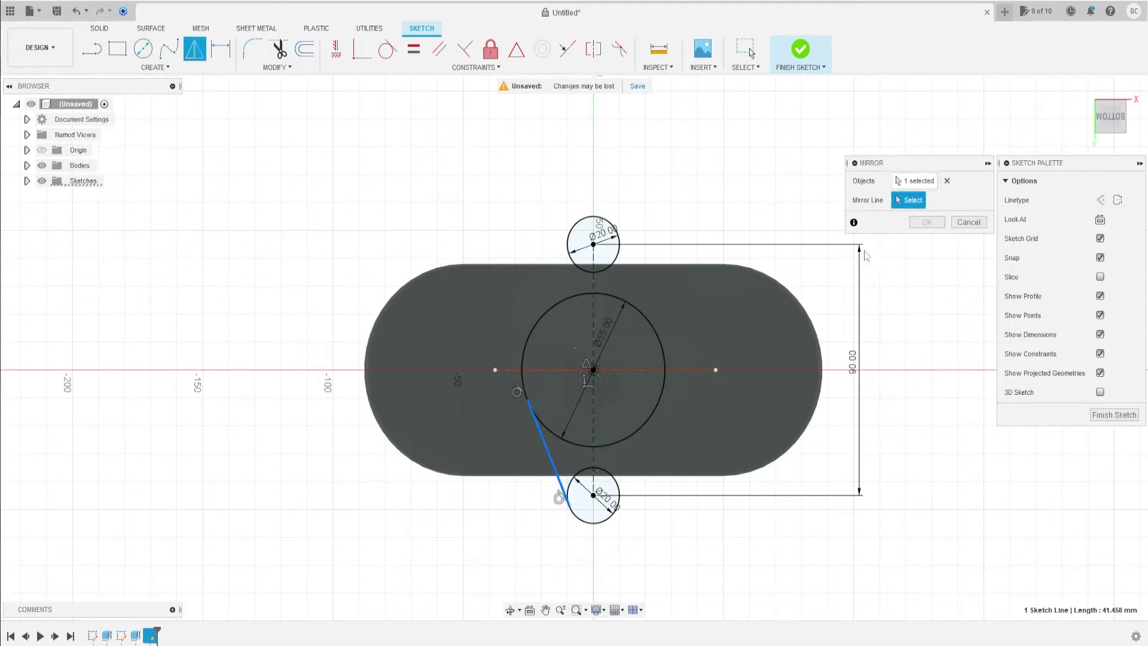
click(594, 411)
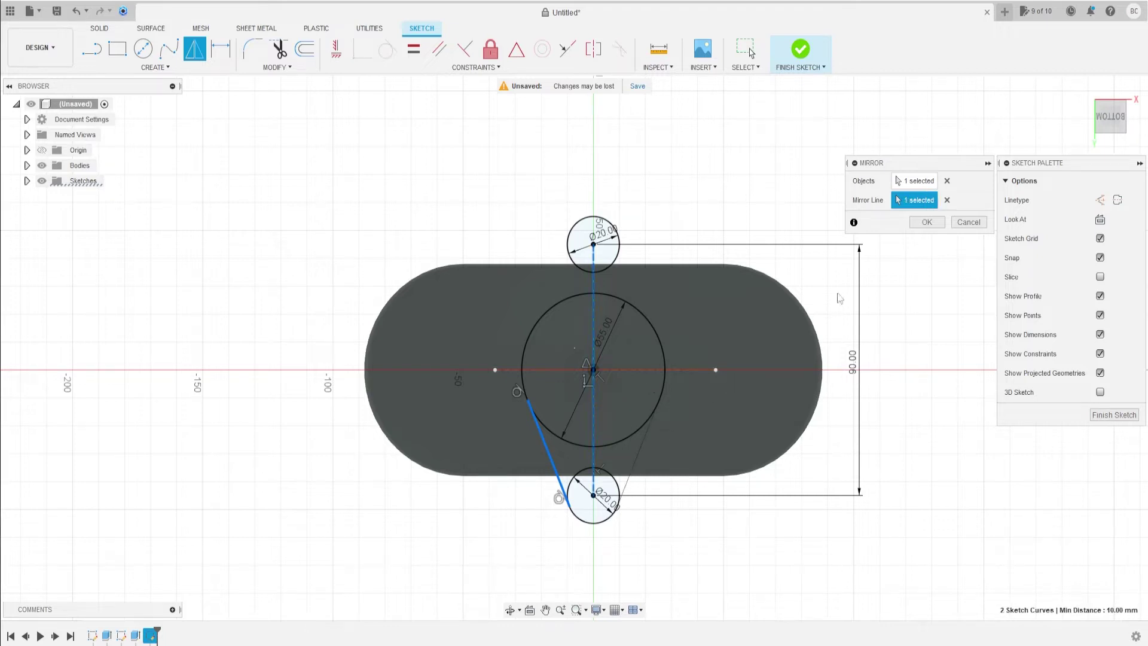
click(927, 223)
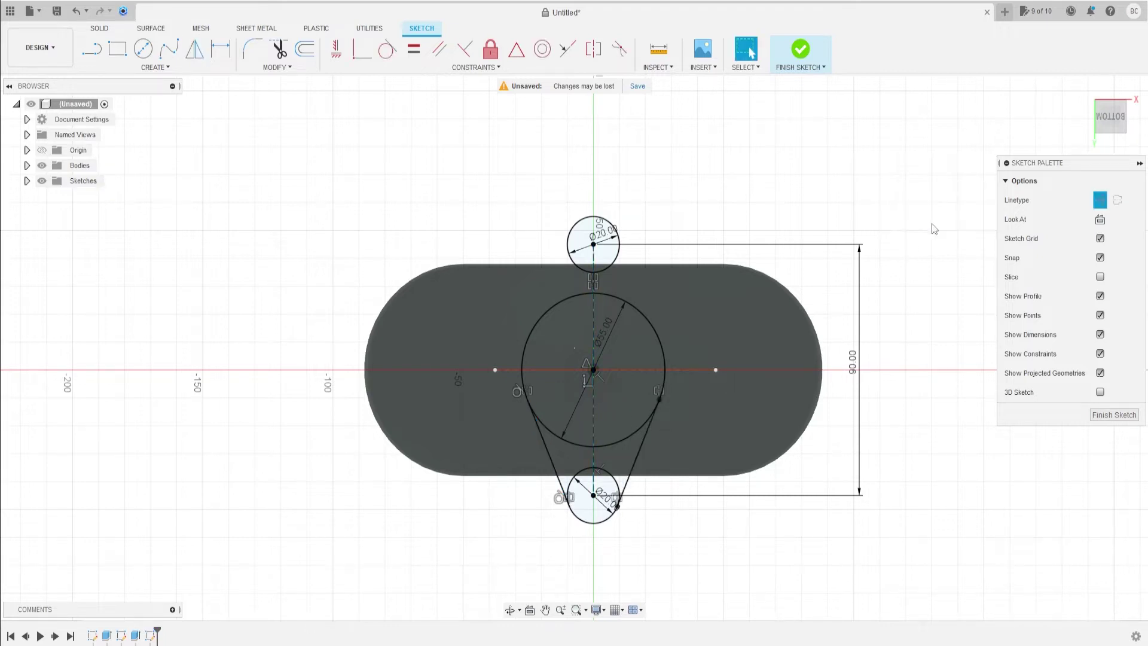
Mirror both lower lines across the horizontal centre line to the top circle and finish the sketch
click(163, 67)
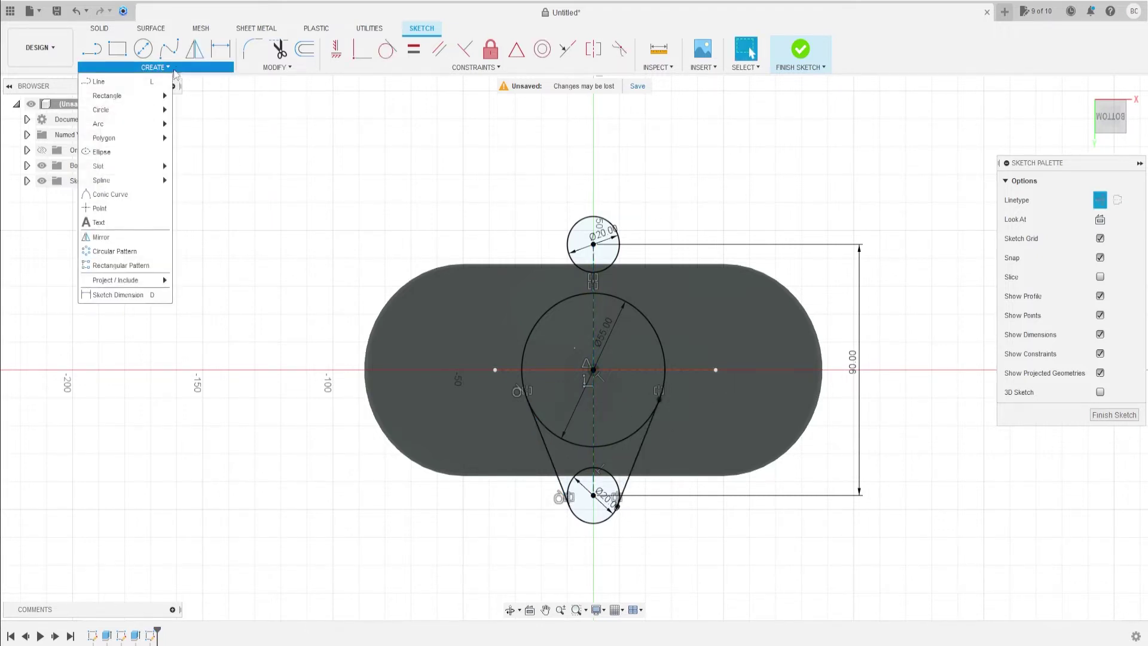
click(133, 242)
click(546, 451)
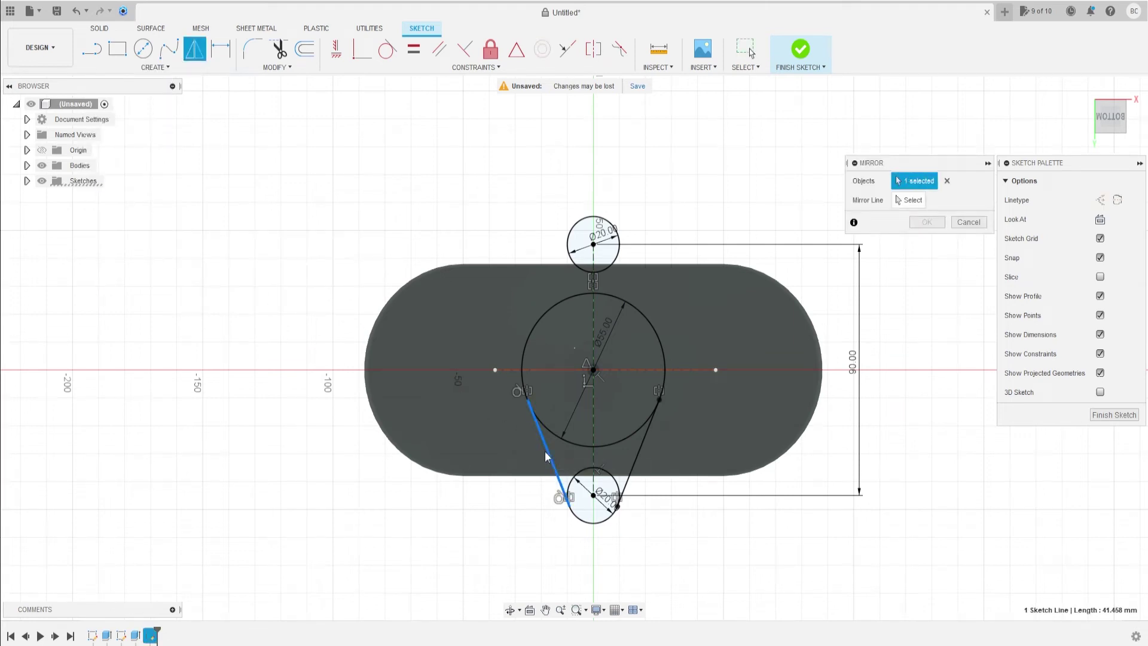
click(638, 456)
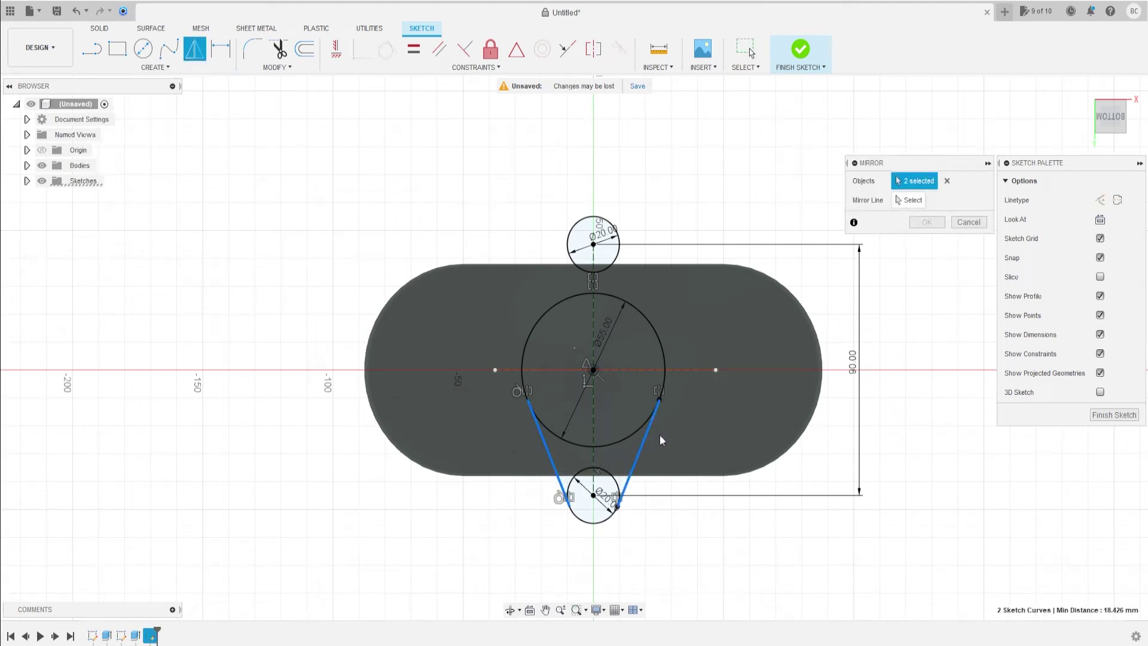
click(901, 203)
click(698, 368)
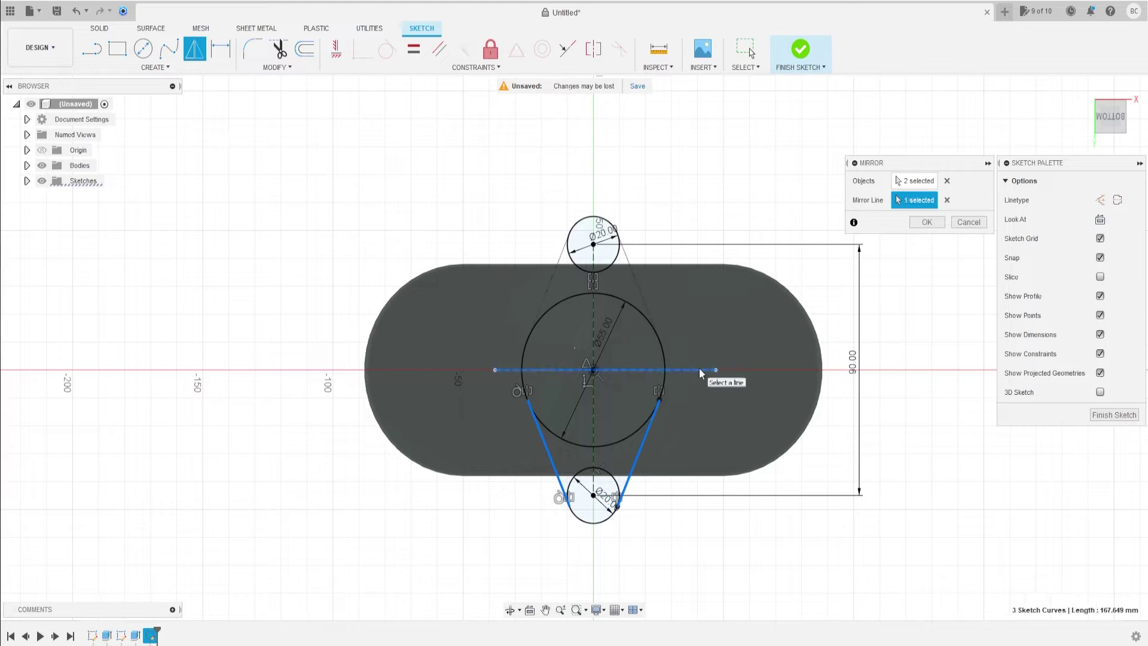
click(926, 223)
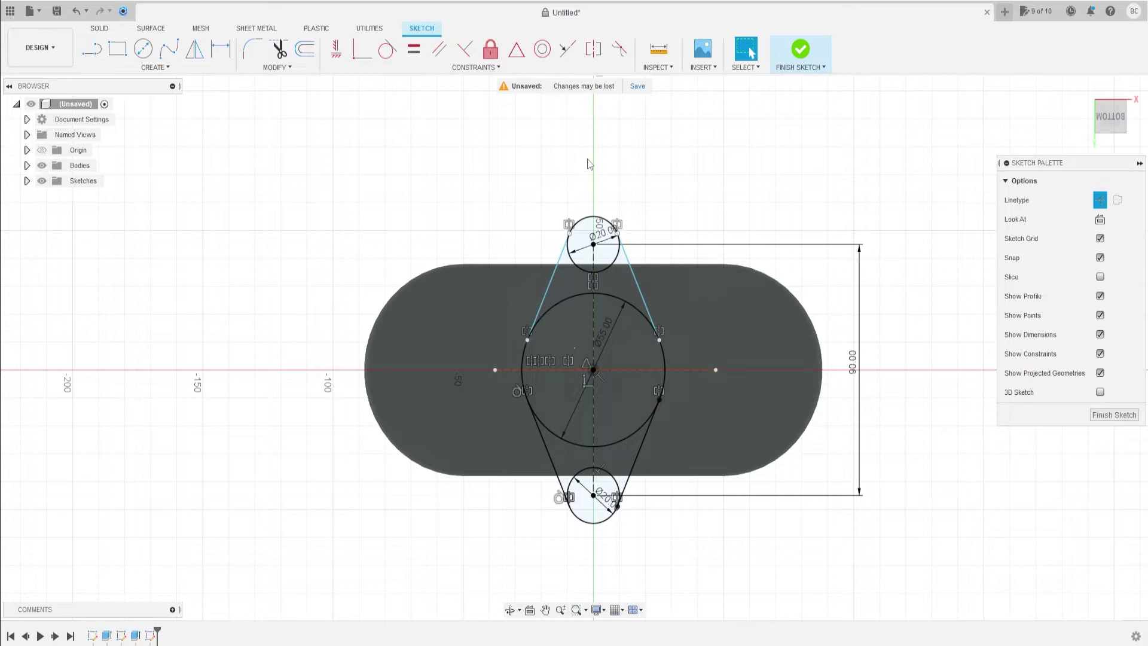
shift+middle_drag(590, 164, 598, 246)
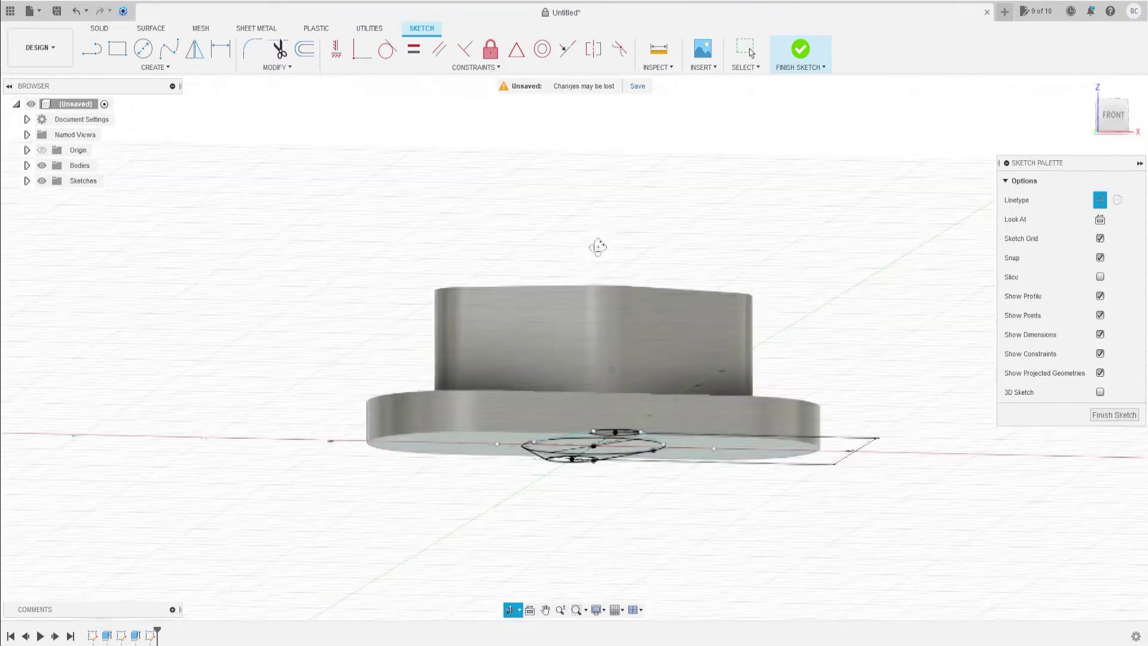
shift+middle_drag(598, 246, 592, 257)
click(100, 28)
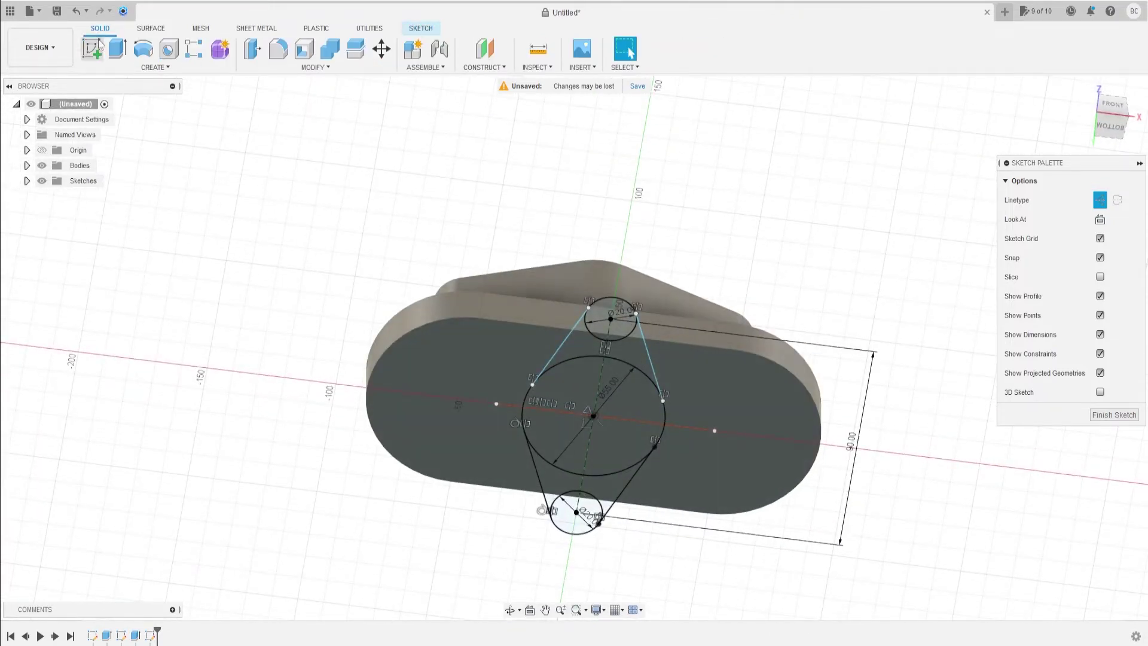
Select all 11 diamond outline profiles, including the circle and wedge regions, for extrusion
click(118, 48)
click(605, 312)
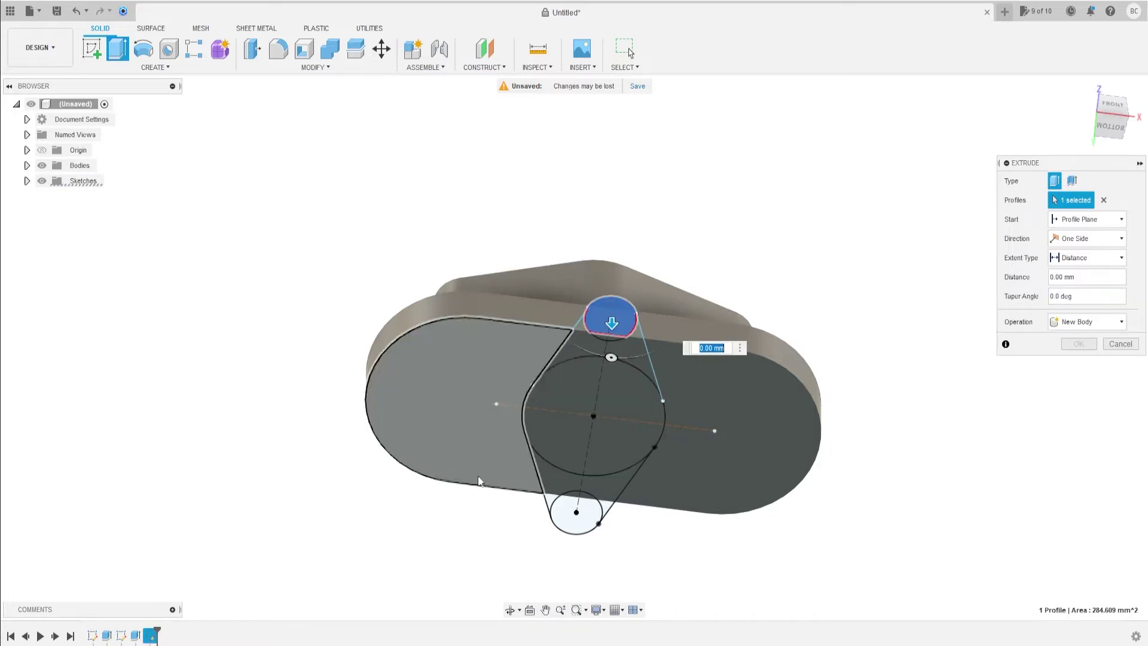
click(150, 637)
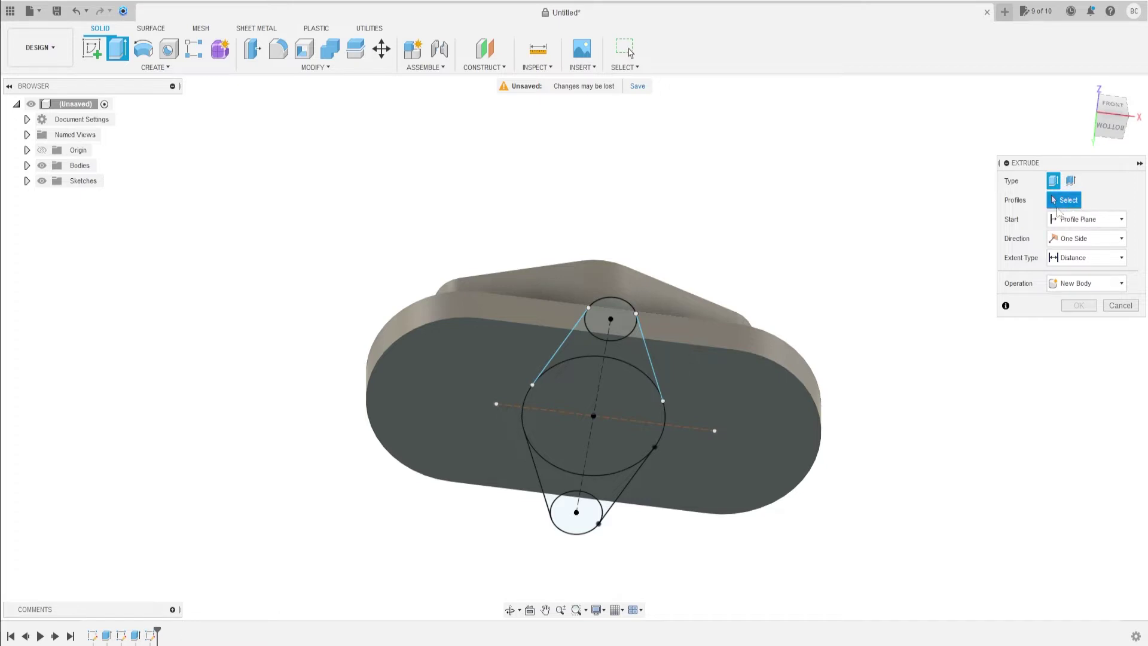
click(619, 314)
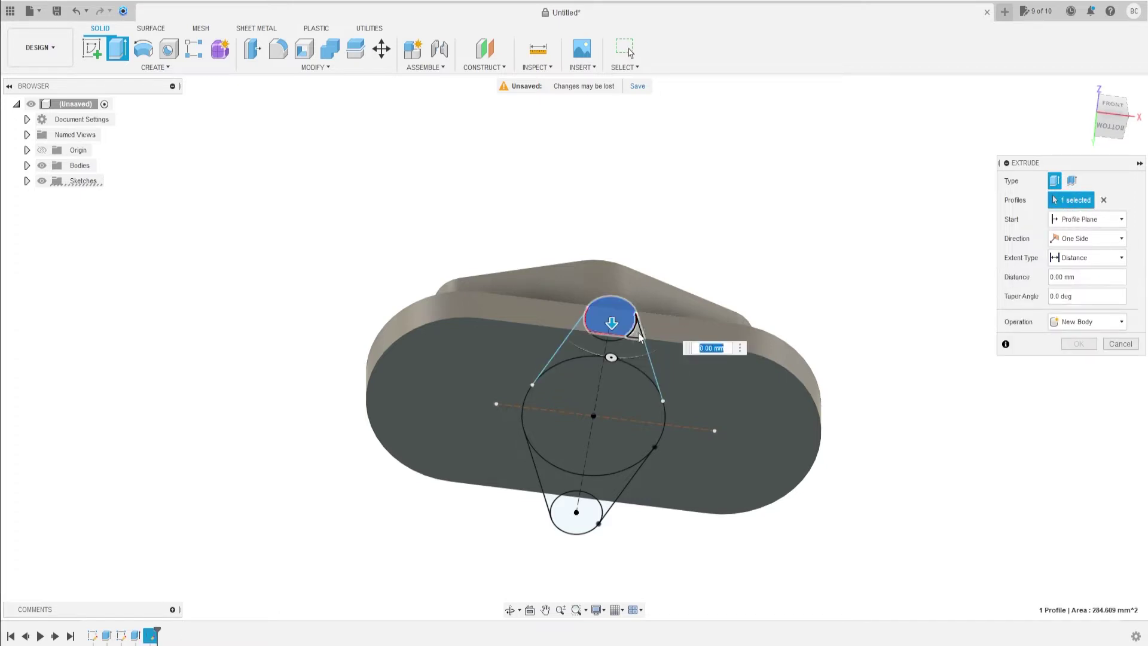
click(637, 349)
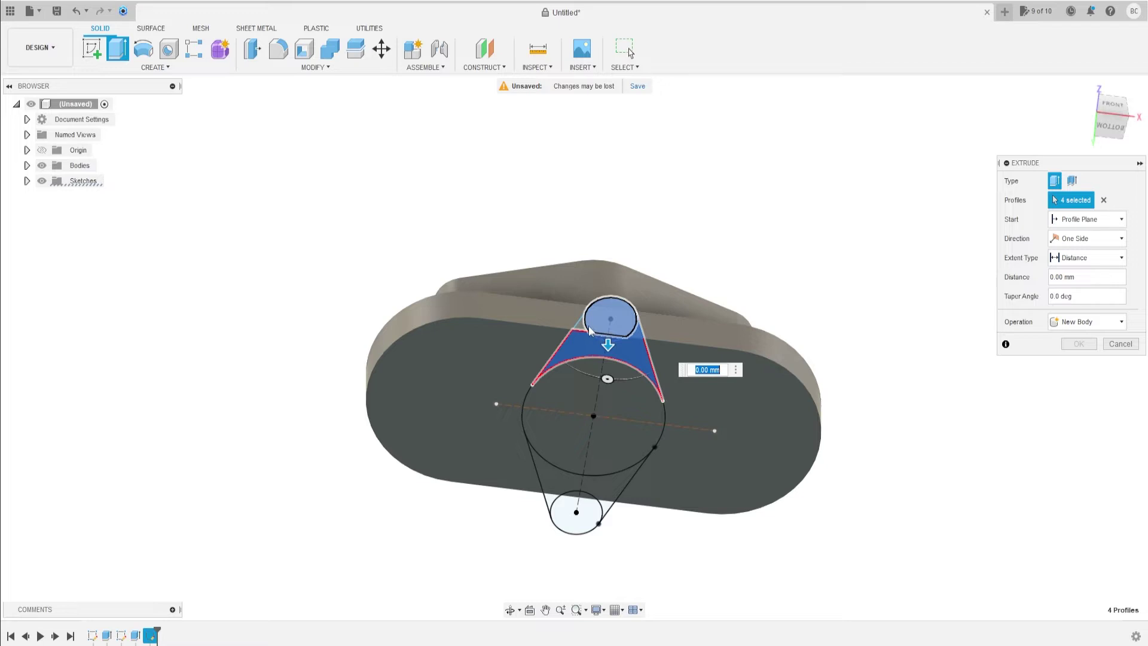
click(564, 395)
click(550, 478)
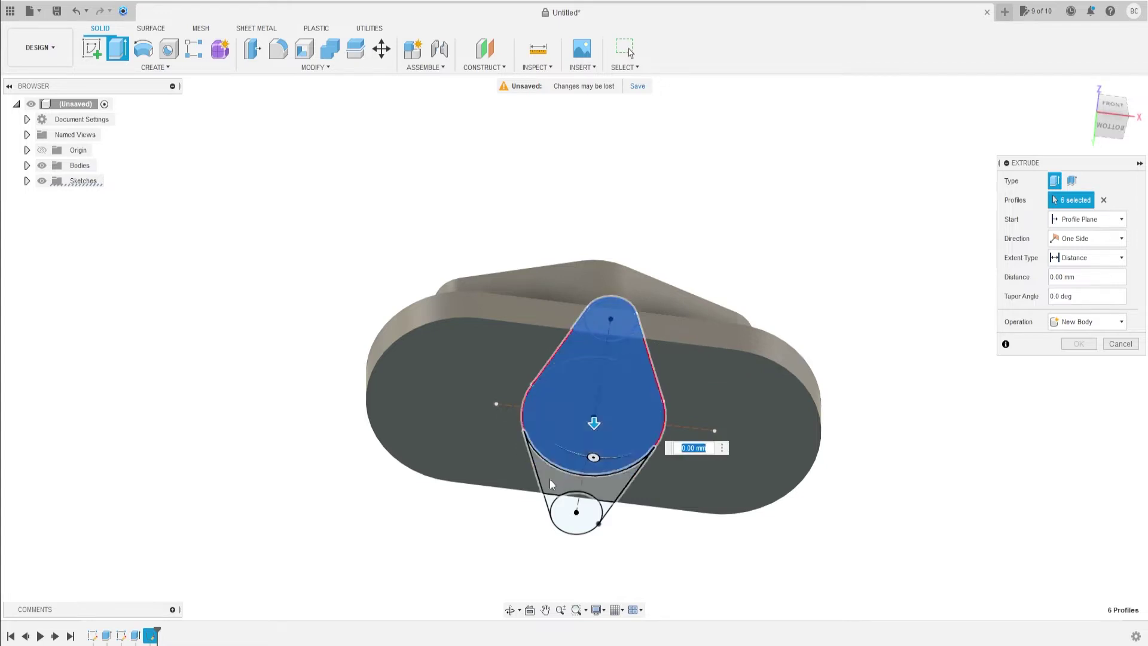
click(550, 505)
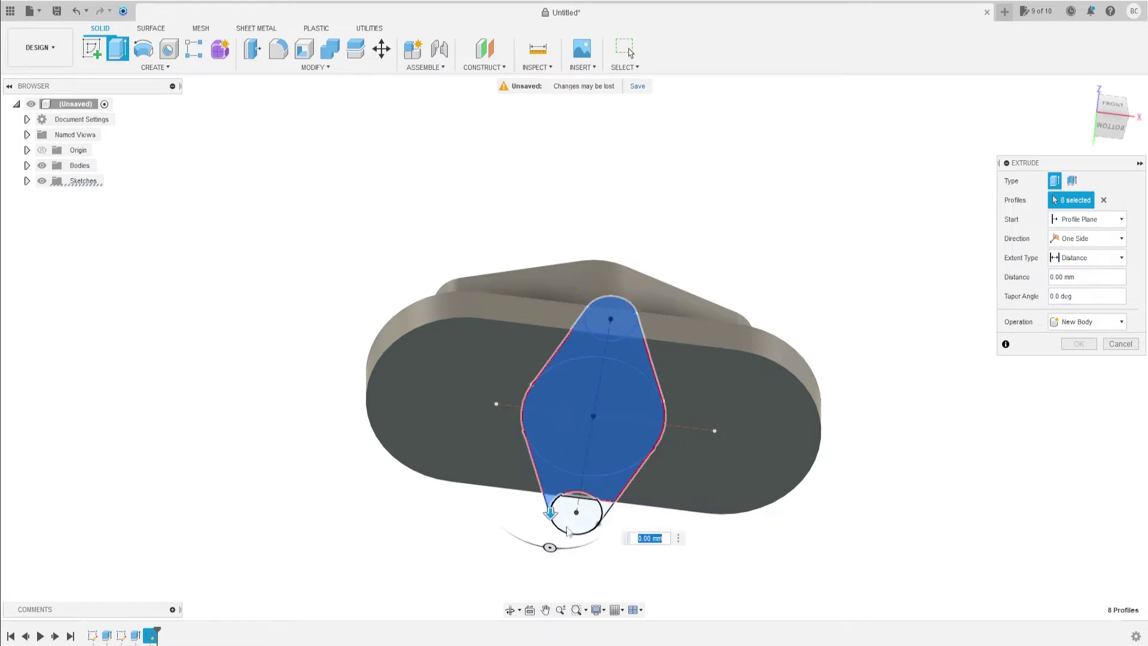
click(567, 530)
scroll(616, 547, up, 3)
click(630, 549)
click(586, 472)
scroll(586, 473, down, 2)
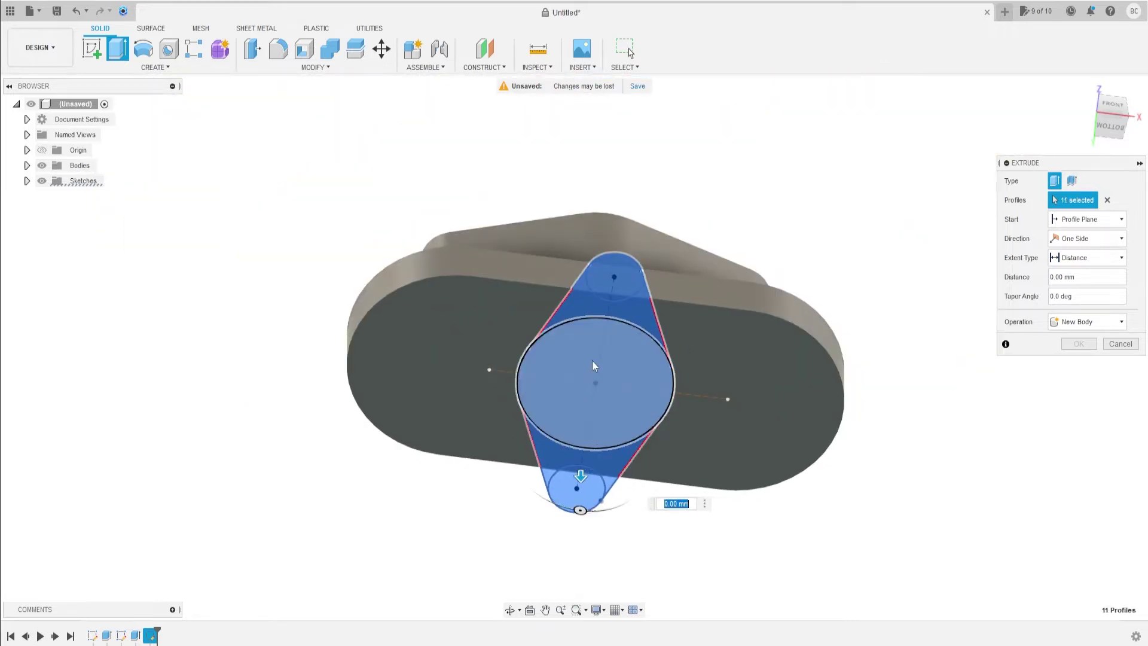
scroll(592, 360, down, 2)
Extrude the selected profiles 25 mm, joined to the plate body
shift+middle_drag(583, 310, 583, 418)
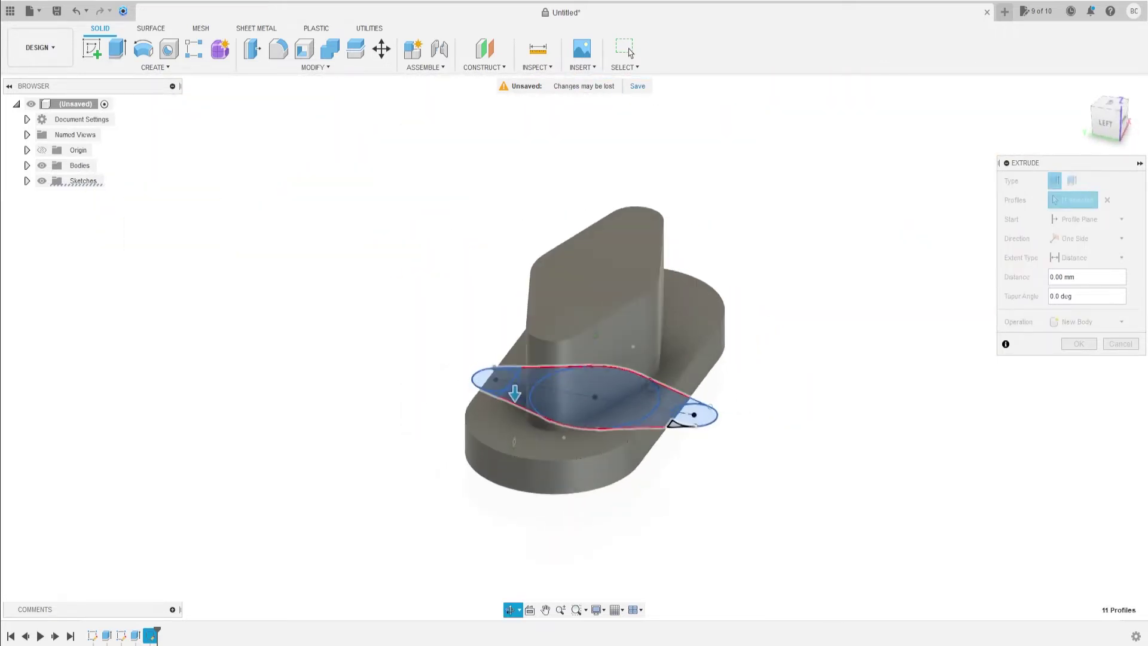
shift+middle_drag(616, 382, 513, 398)
mouse_move(512, 397)
mouse_down()
mouse_move(520, 366)
mouse_move(518, 385)
mouse_up()
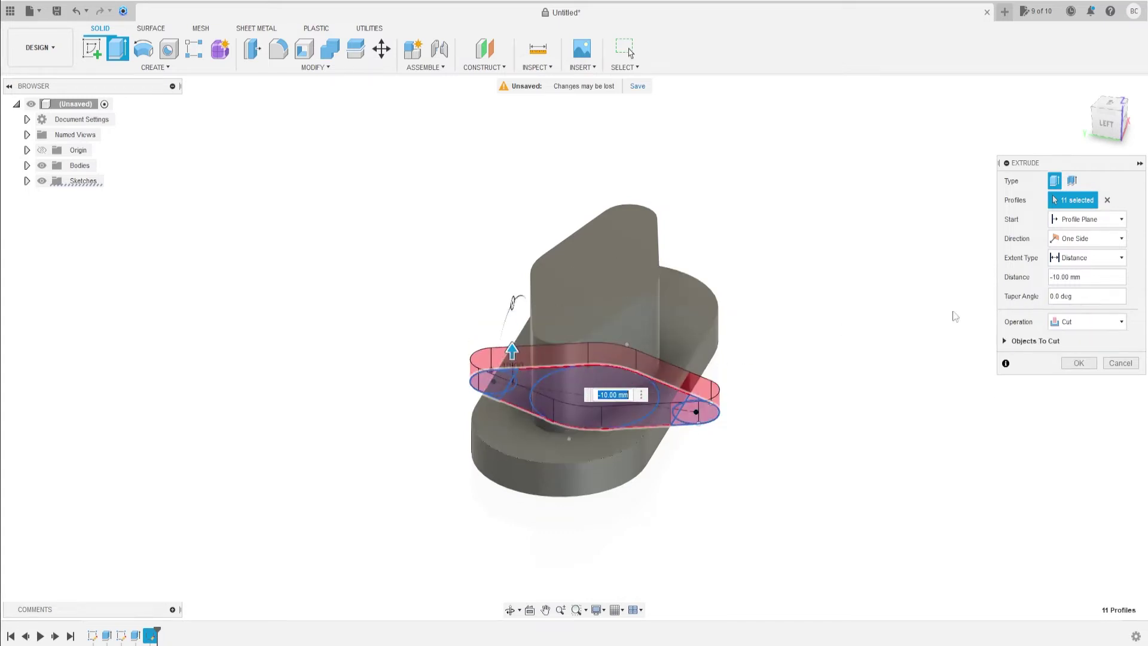
click(1101, 322)
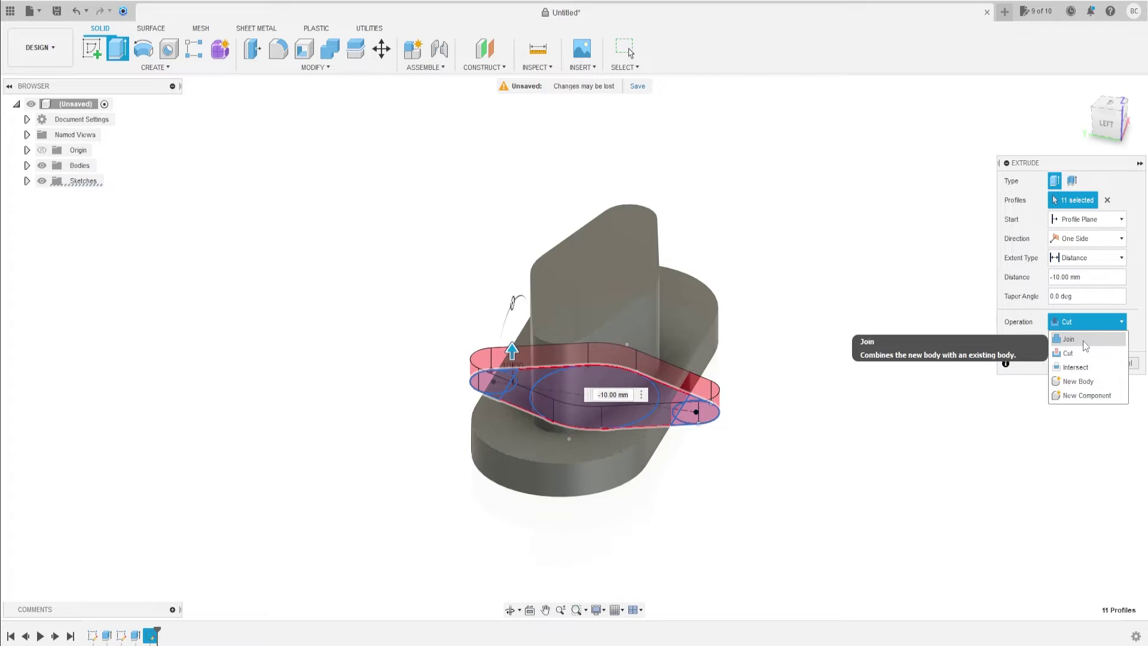
click(1100, 339)
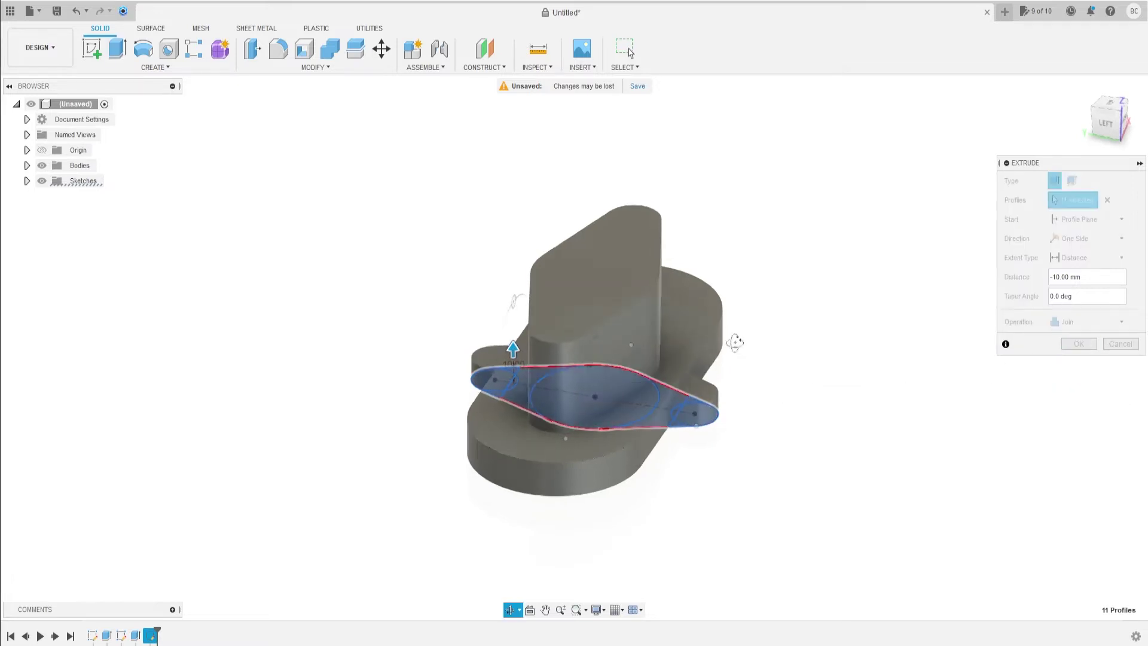
shift+middle_drag(735, 354, 736, 336)
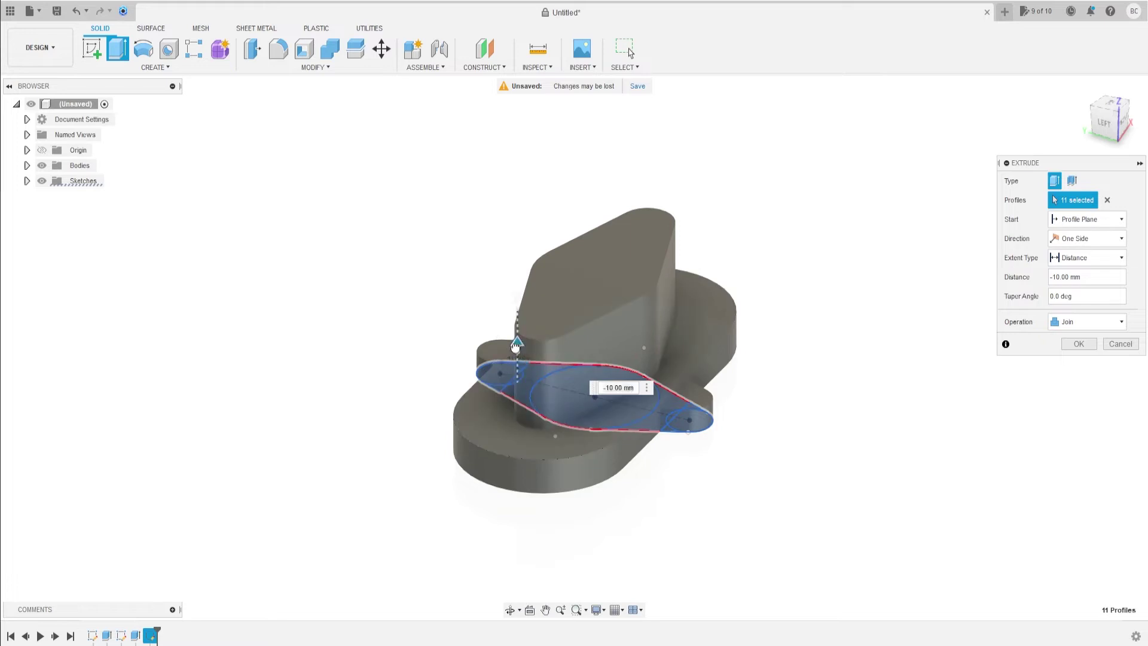
drag(517, 346, 517, 323)
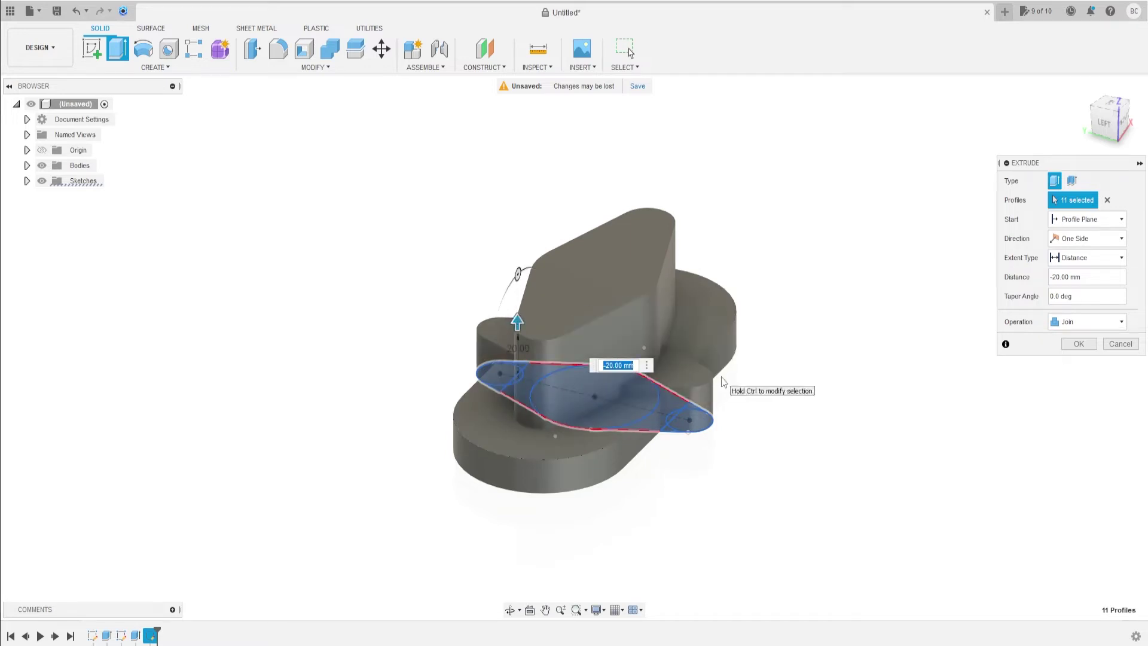
text(-25)
key(Return)
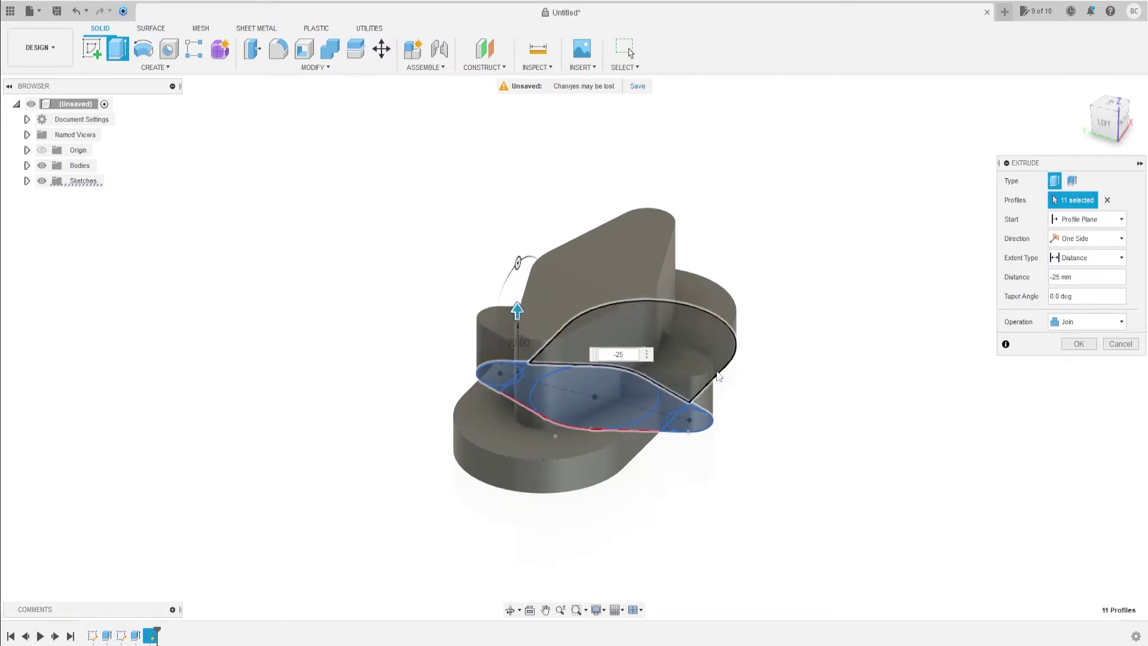
click(1079, 345)
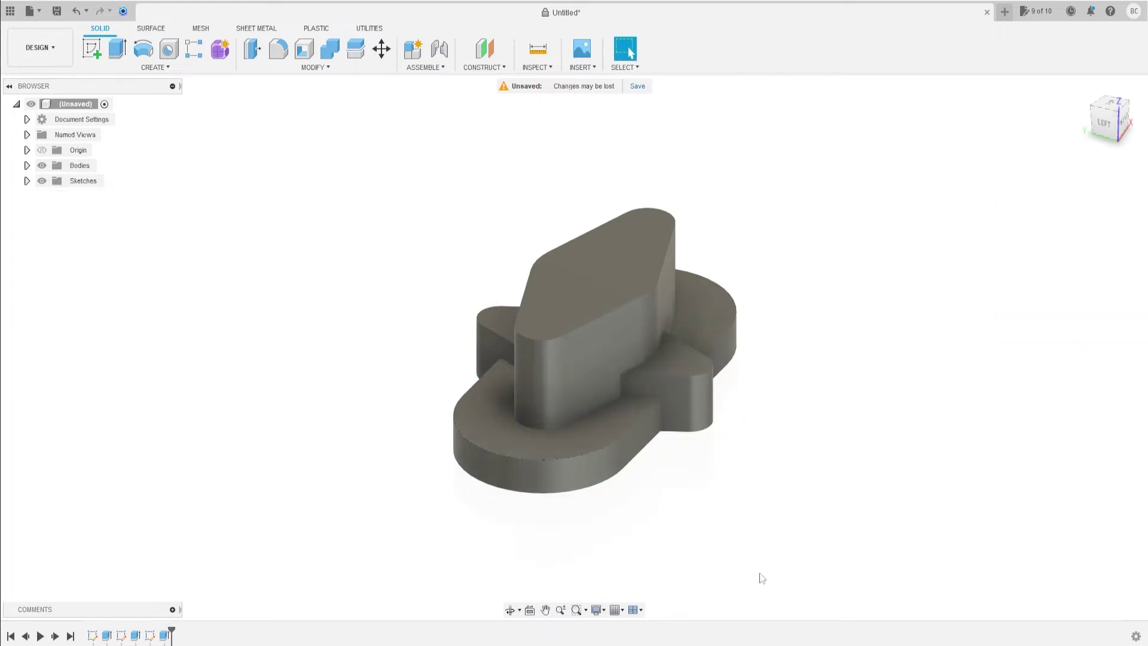
shift+middle_drag(838, 335, 658, 299)
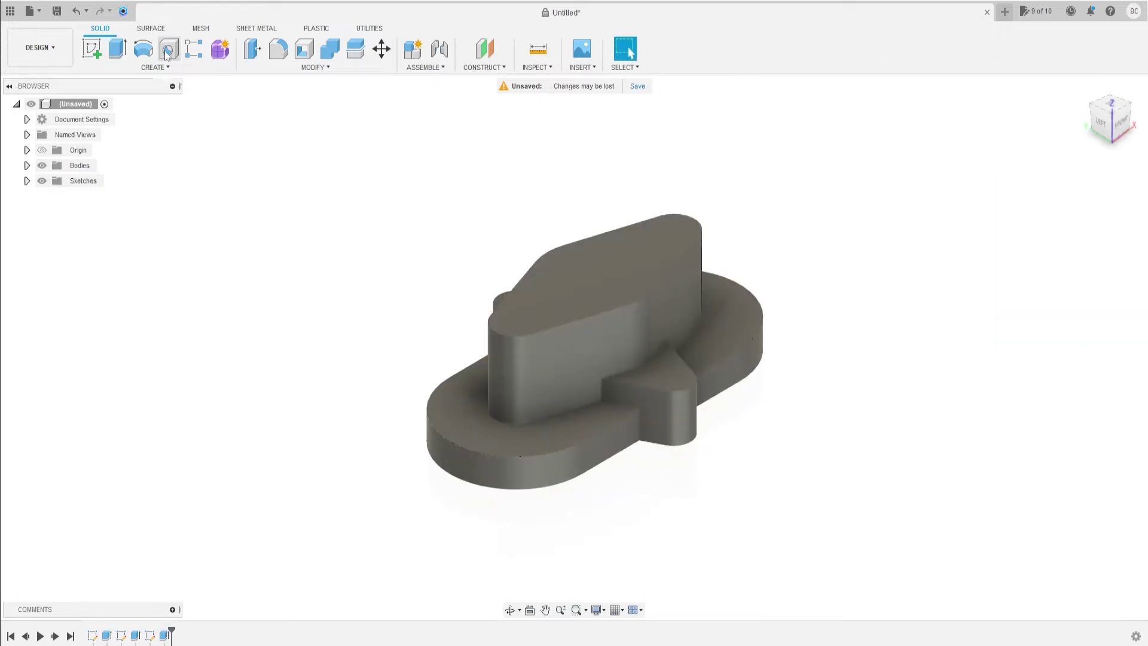
Place a flat-bottom hole on the lug face with Extents set to All
click(168, 47)
click(679, 384)
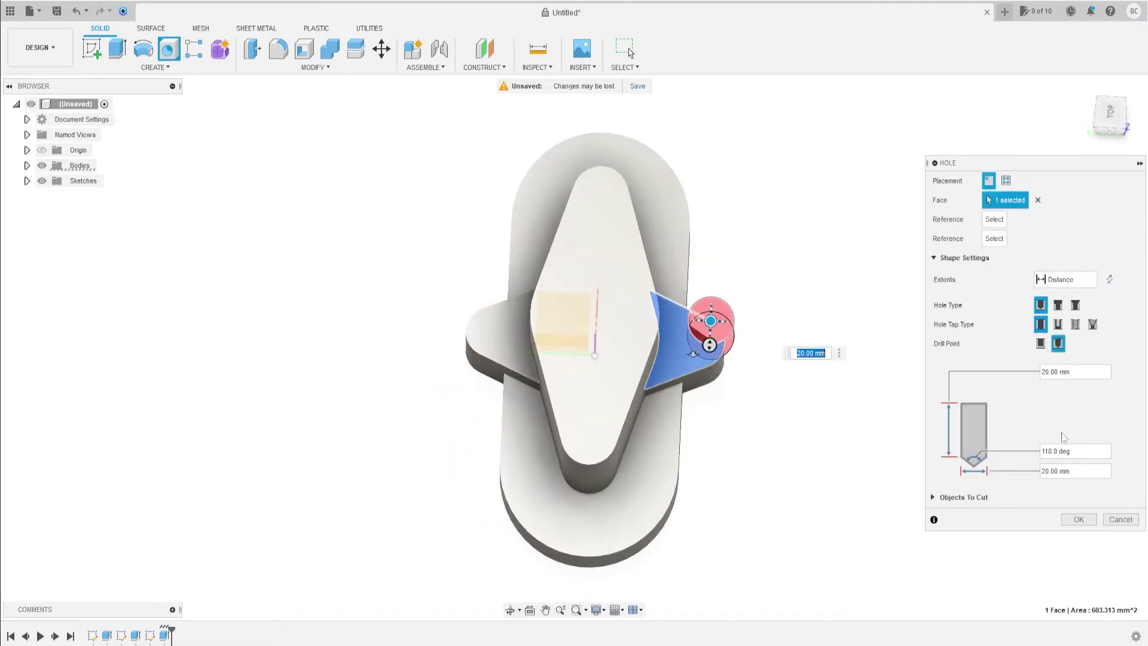
click(1040, 343)
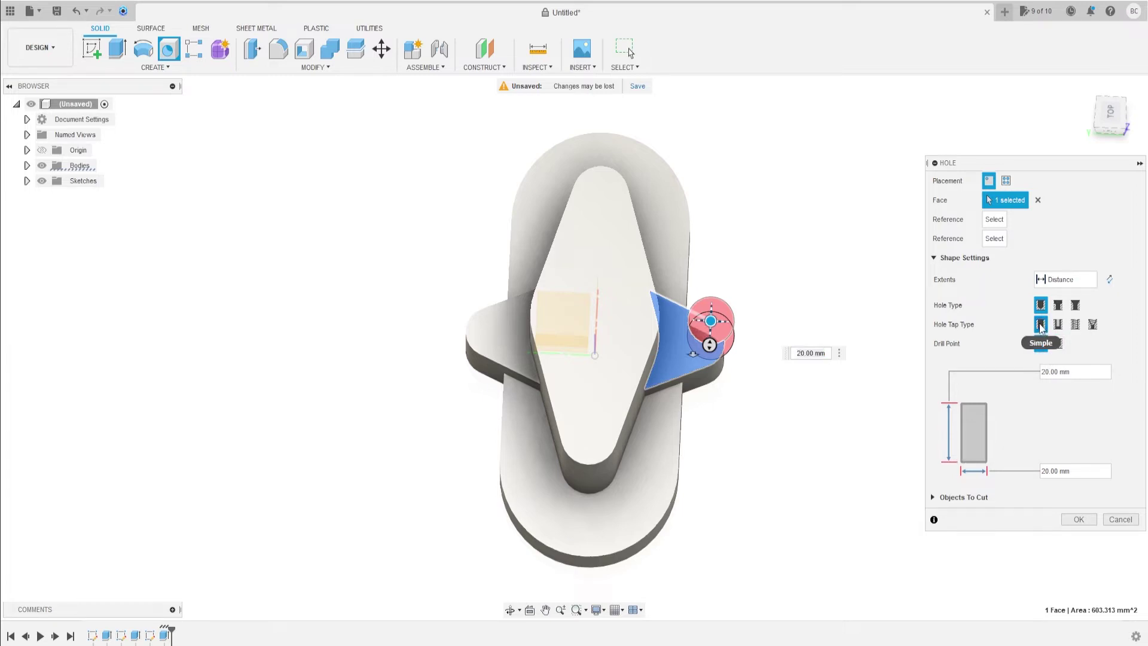
click(1066, 279)
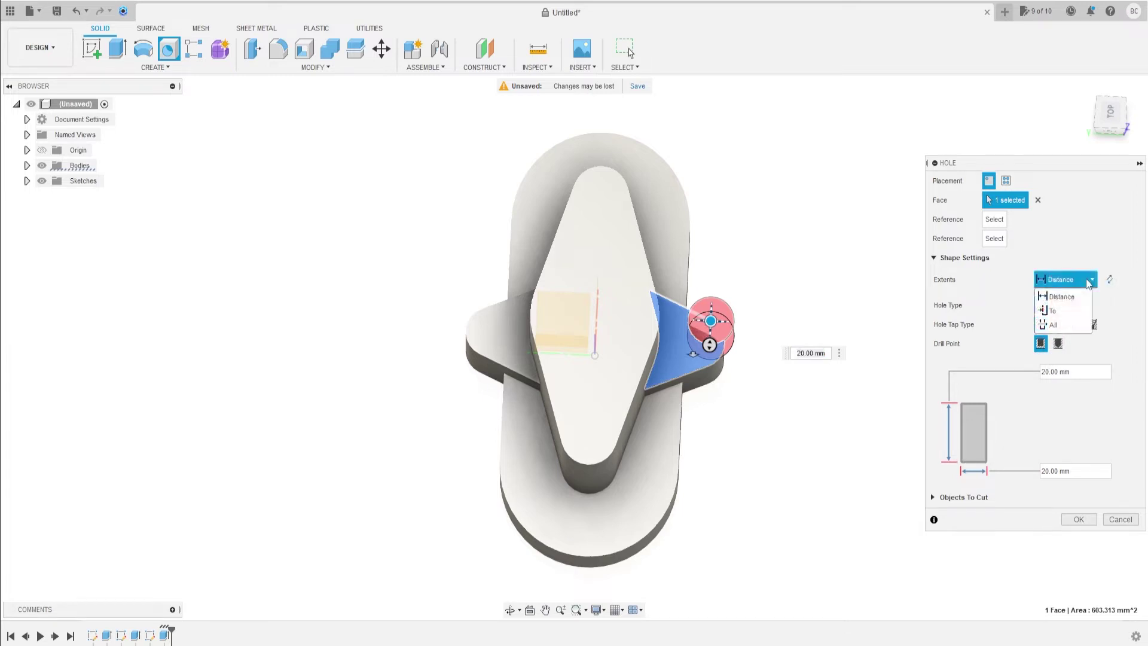
click(1064, 324)
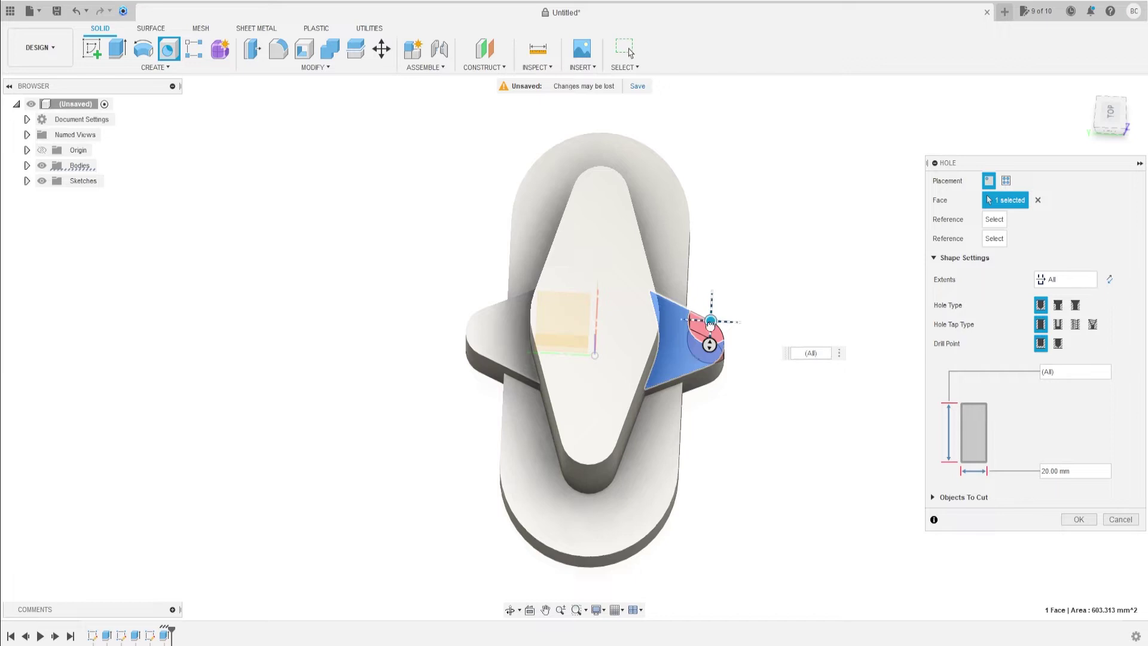
Centre the 10 mm hole in the right lug's rounded end and create it
drag(711, 325, 701, 344)
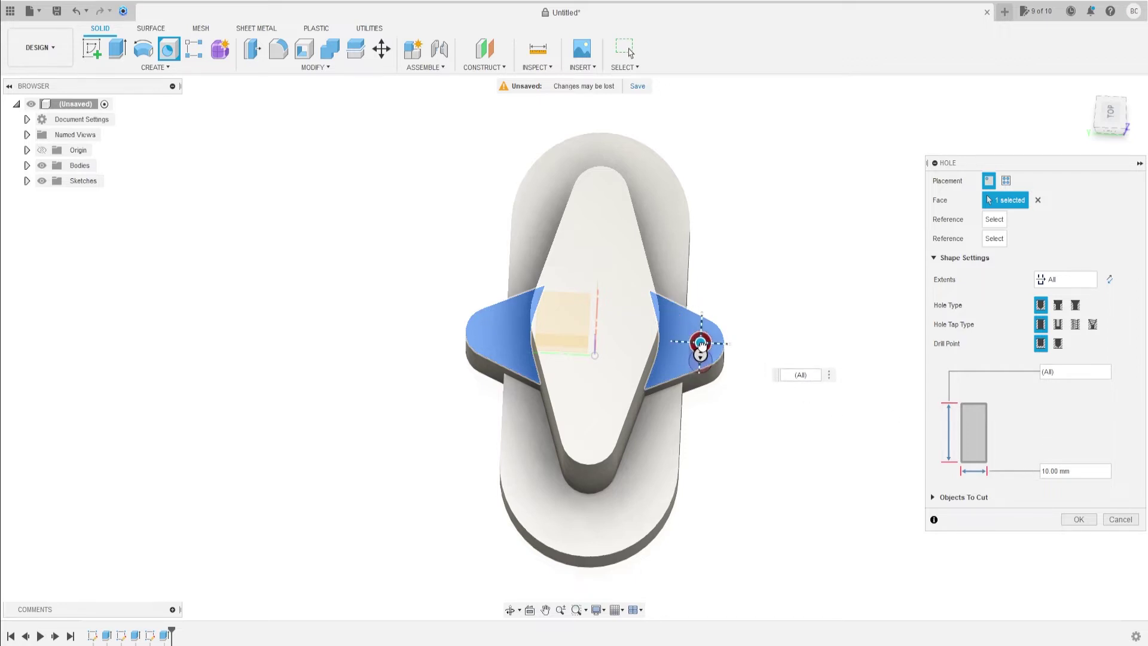
scroll(697, 354, up, 3)
scroll(706, 323, up, 3)
mouse_move(720, 295)
mouse_down()
mouse_move(583, 370)
mouse_move(649, 346)
mouse_move(722, 291)
mouse_move(715, 320)
mouse_move(721, 295)
mouse_up()
scroll(728, 403, down, 3)
scroll(728, 403, down, 3)
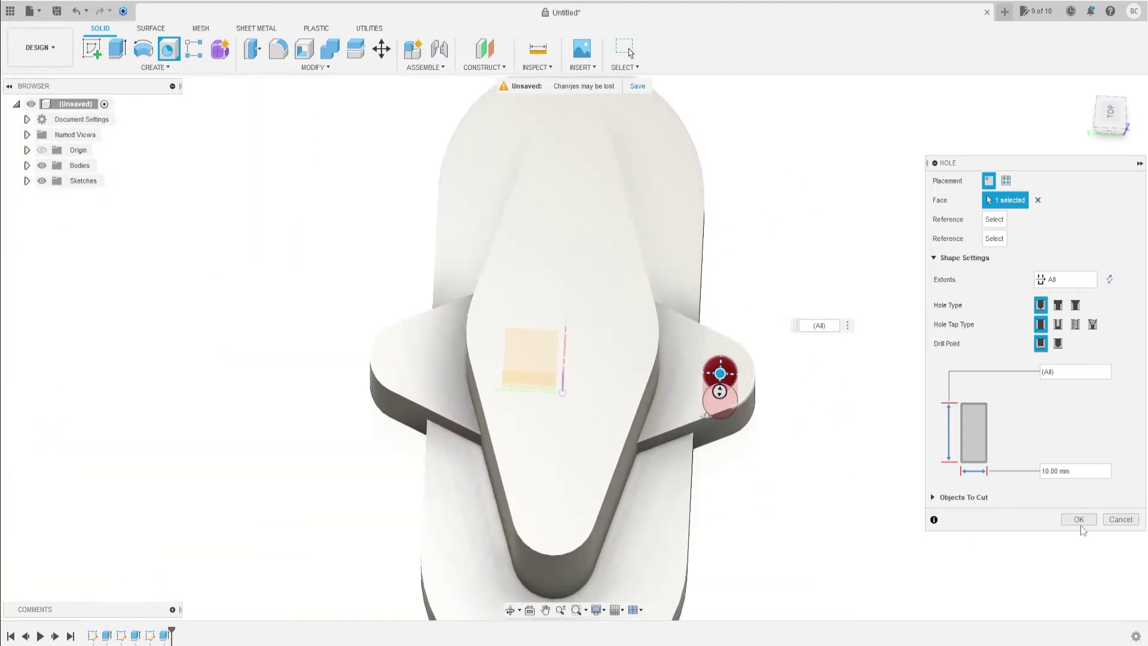
click(1080, 524)
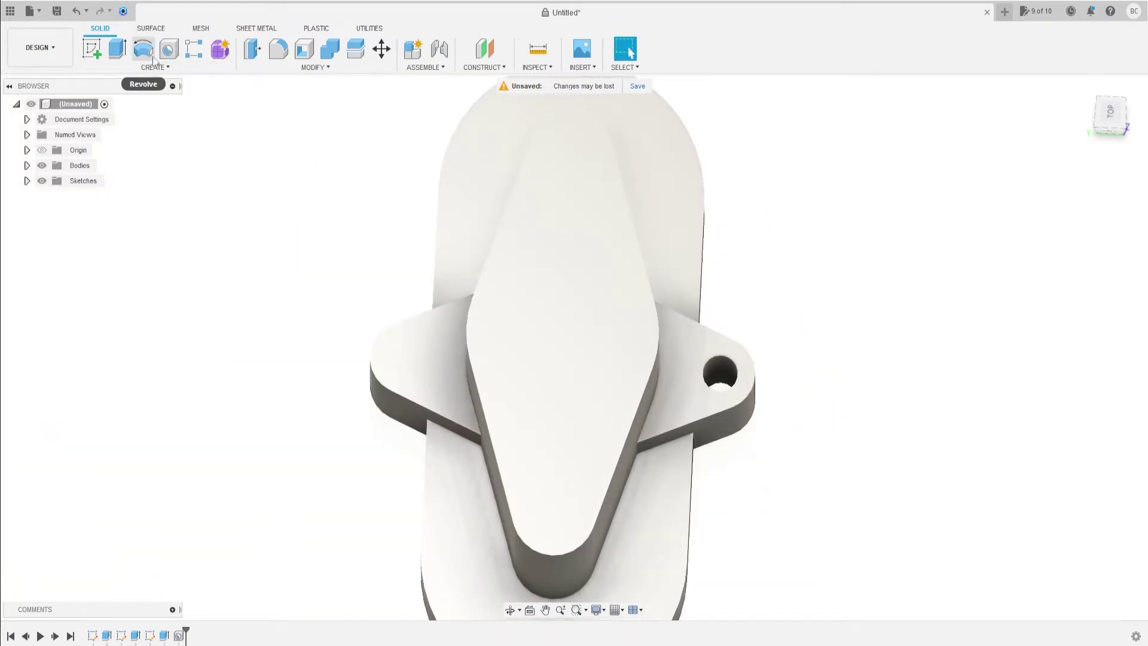
click(168, 48)
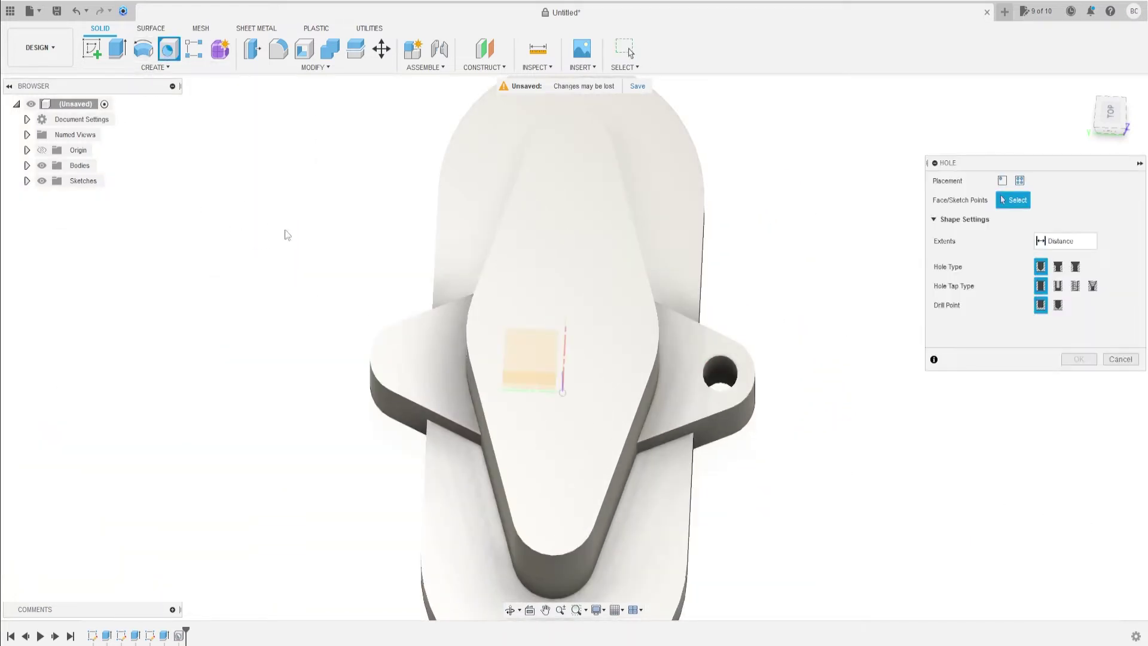
Add a second 10 mm through-all hole centred in the opposite lug's rounded end
click(412, 367)
scroll(424, 374, up, 3)
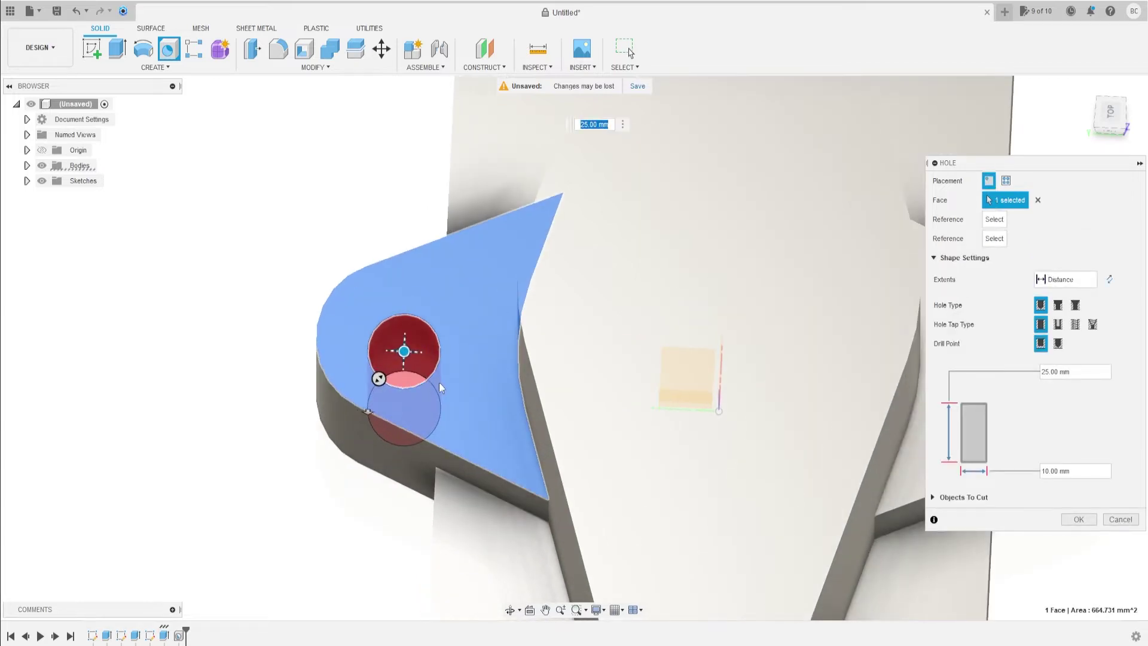
shift+middle_drag(456, 392, 404, 355)
drag(404, 355, 378, 361)
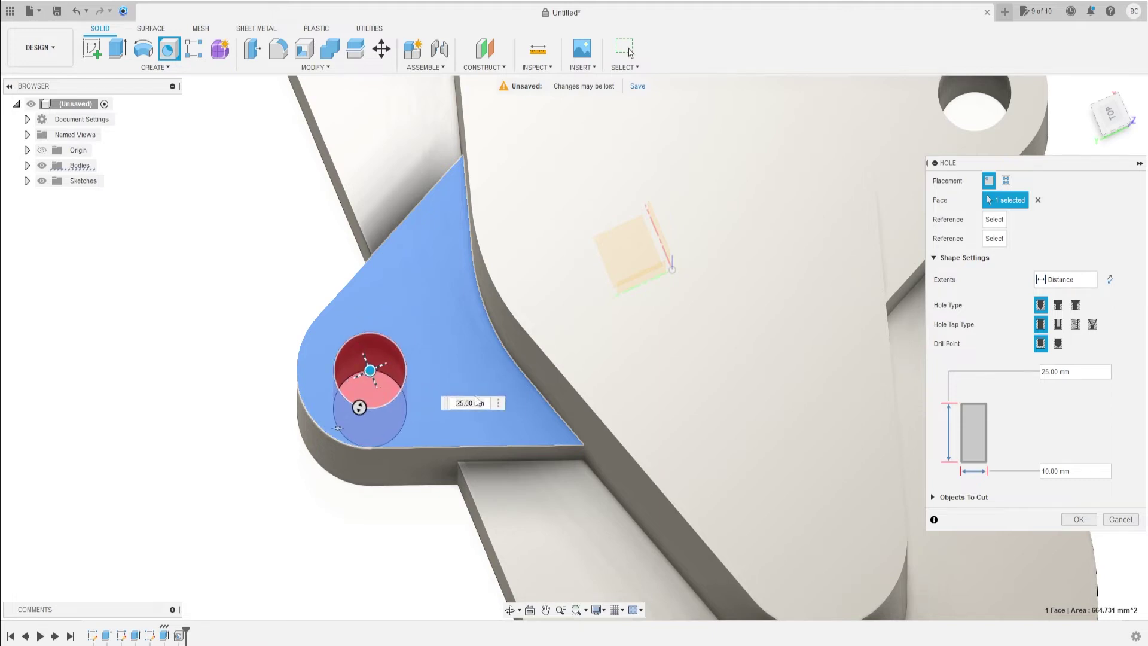
scroll(476, 401, down, 5)
shift+middle_drag(476, 402, 801, 423)
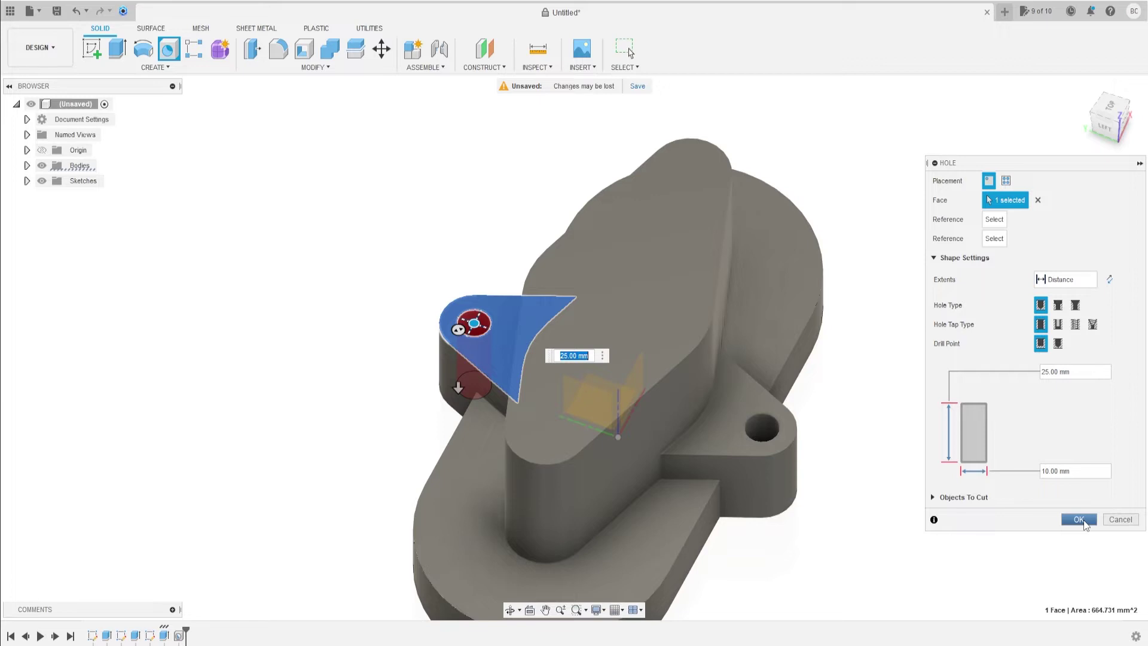
click(1092, 280)
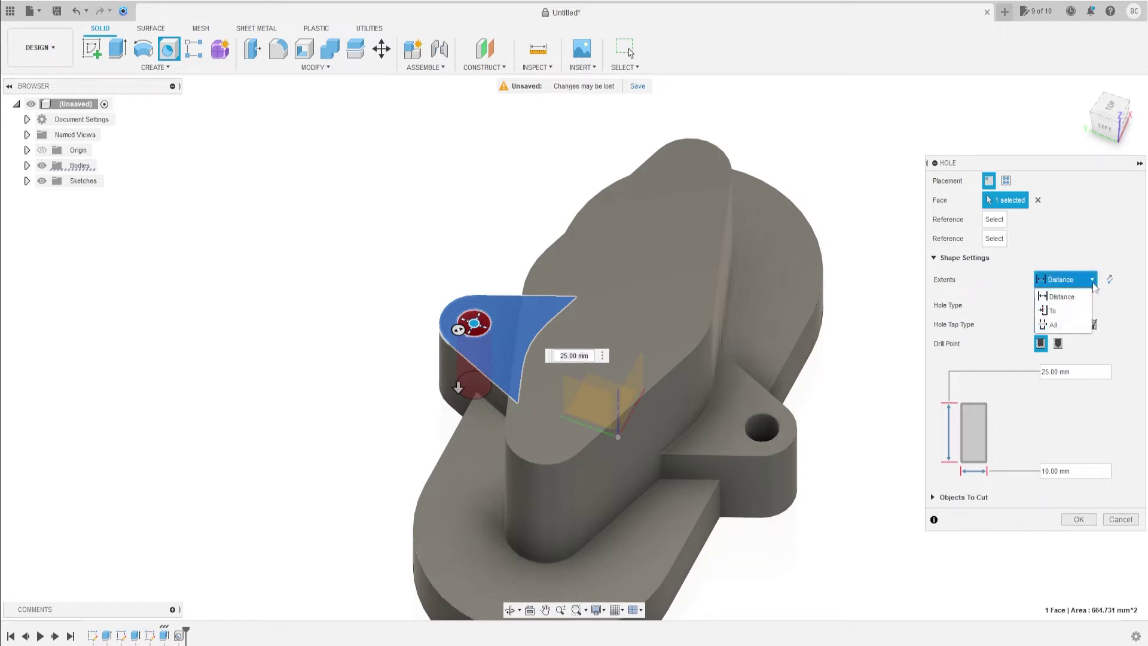
click(1070, 326)
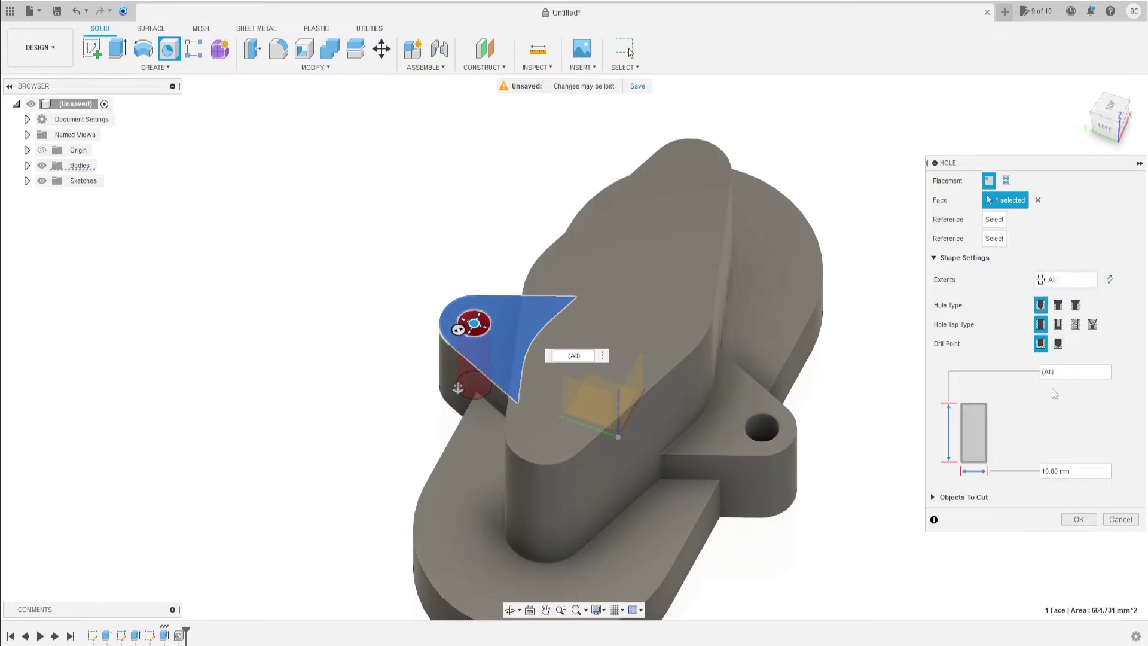
click(1080, 519)
scroll(734, 455, down, 3)
mouse_move(752, 466)
middle_down()
mouse_move(720, 396)
mouse_move(526, 240)
middle_up()
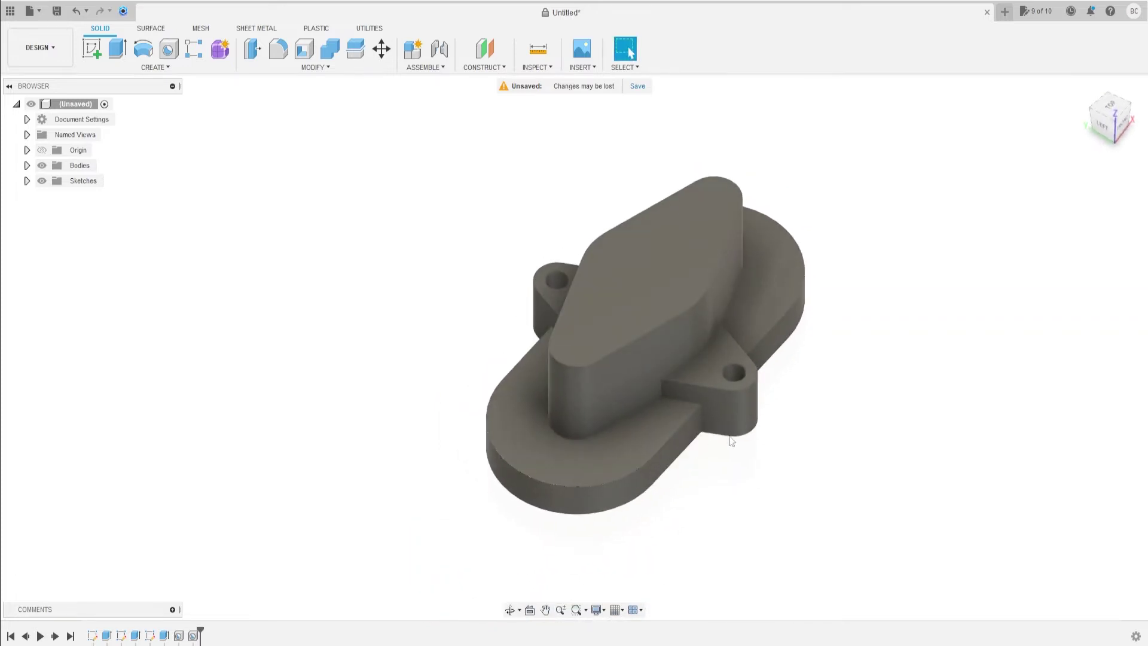
Sketch a centre circle at the origin on the diamond boss's top face
mouse_move(677, 331)
shift+middle_down()
mouse_move(631, 356)
mouse_move(605, 348)
shift+middle_up()
click(92, 48)
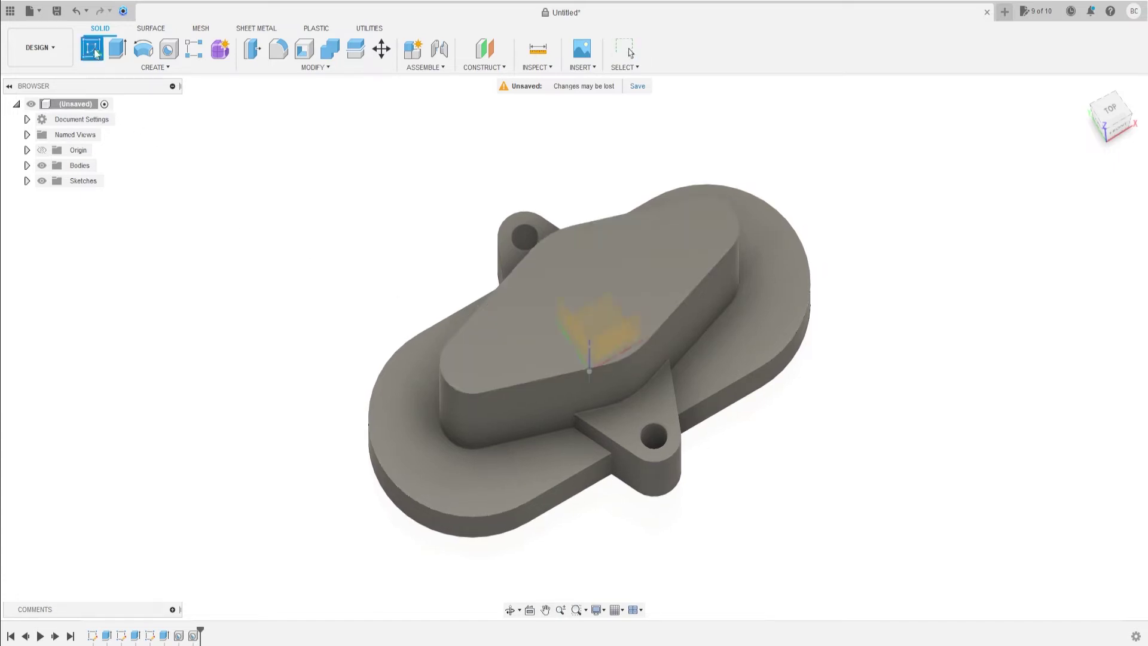
click(611, 280)
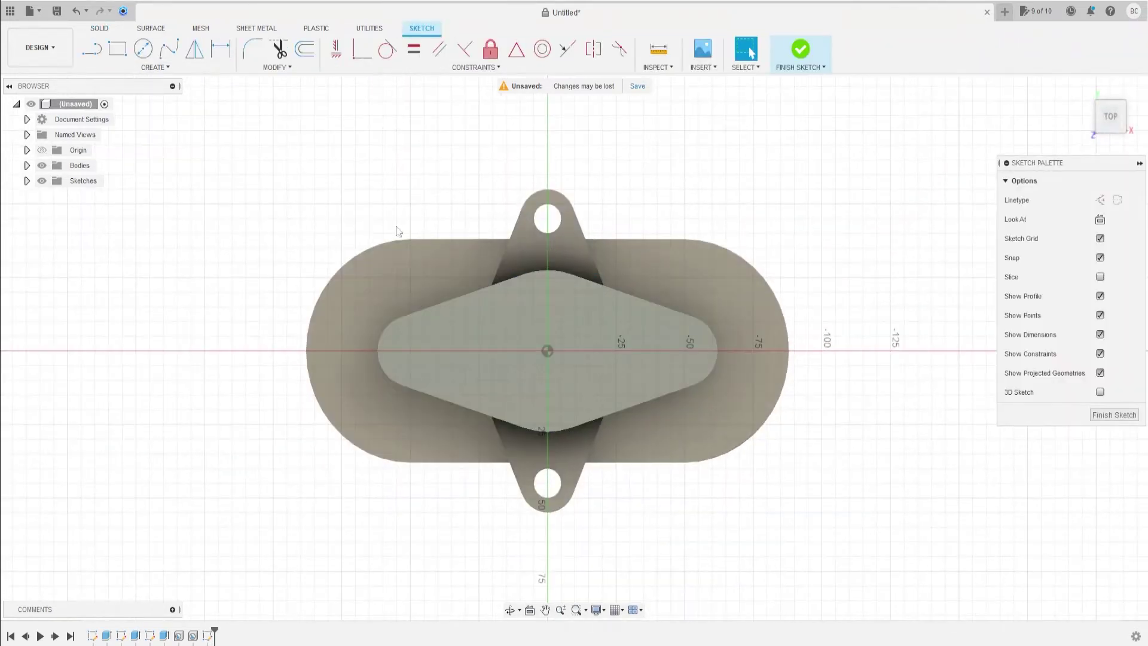
click(548, 353)
click(553, 274)
shift+middle_drag(545, 299, 450, 256)
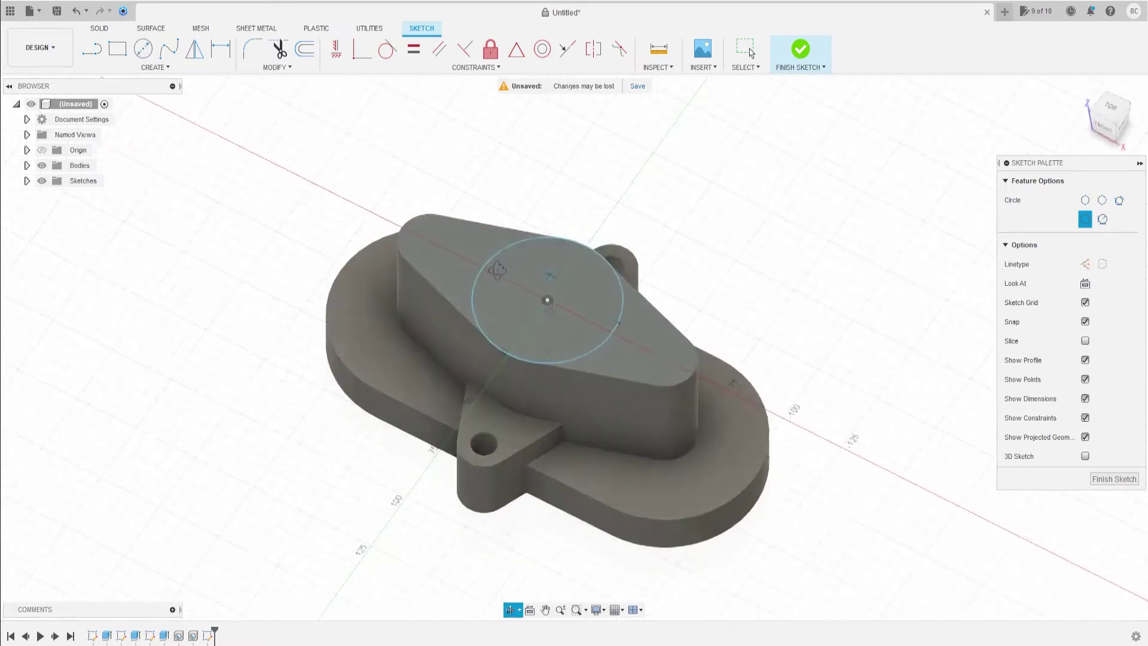
Extrude the circle 10 mm as a joined cylinder and start a sketch on its top
click(99, 28)
click(117, 54)
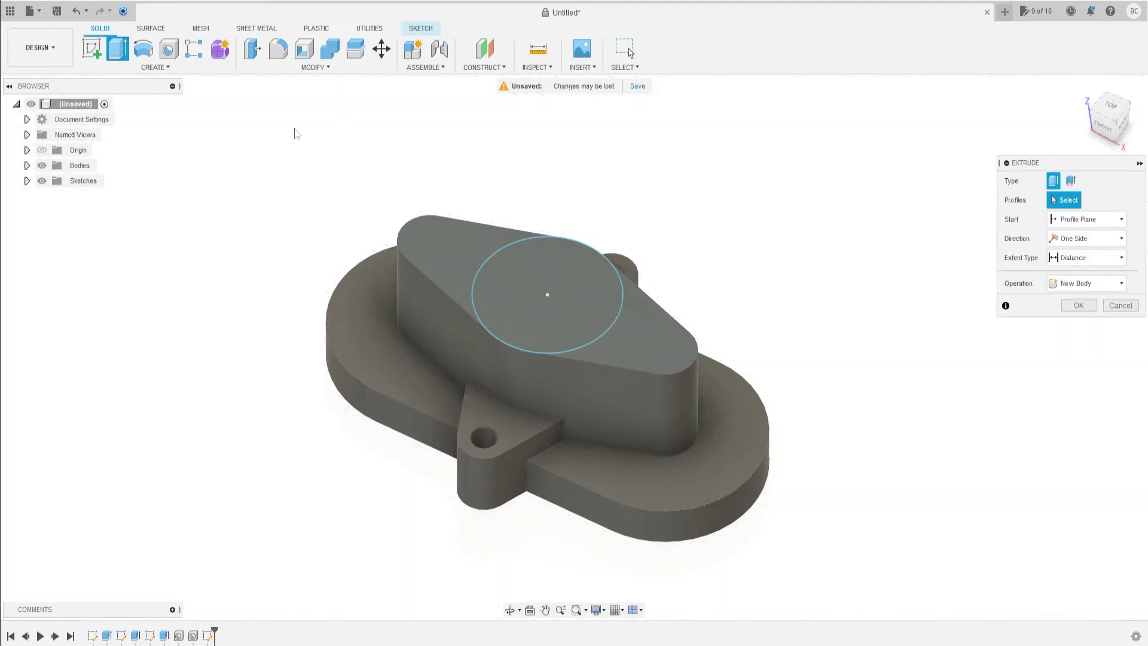
click(581, 289)
mouse_move(546, 287)
mouse_down()
mouse_move(544, 215)
mouse_move(546, 265)
mouse_up()
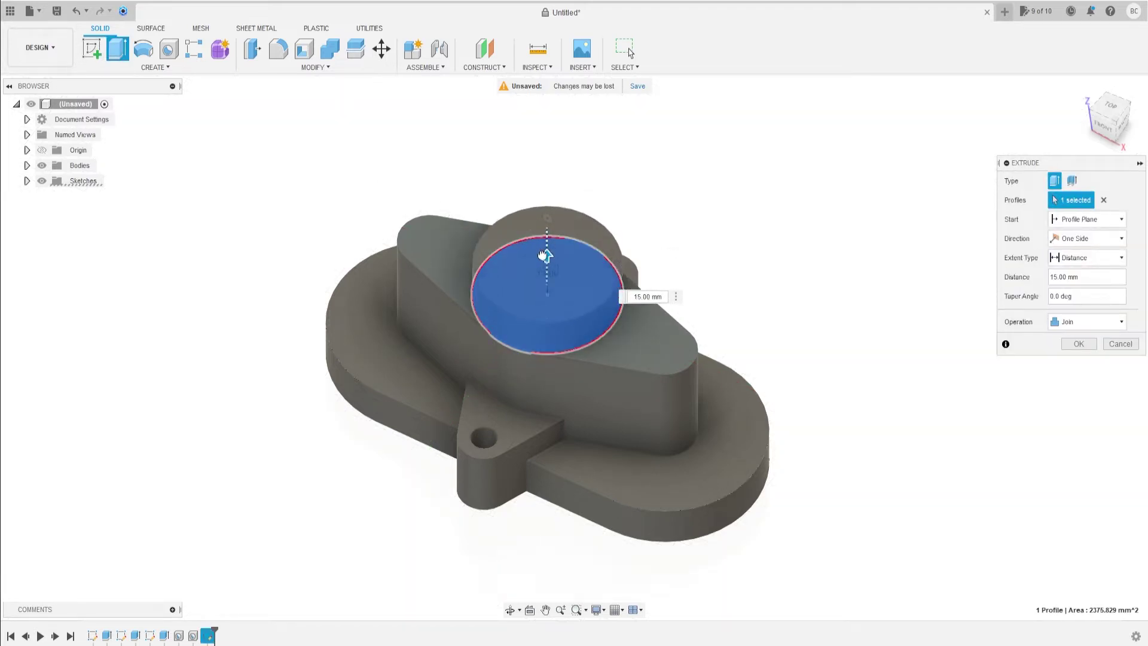
click(1079, 343)
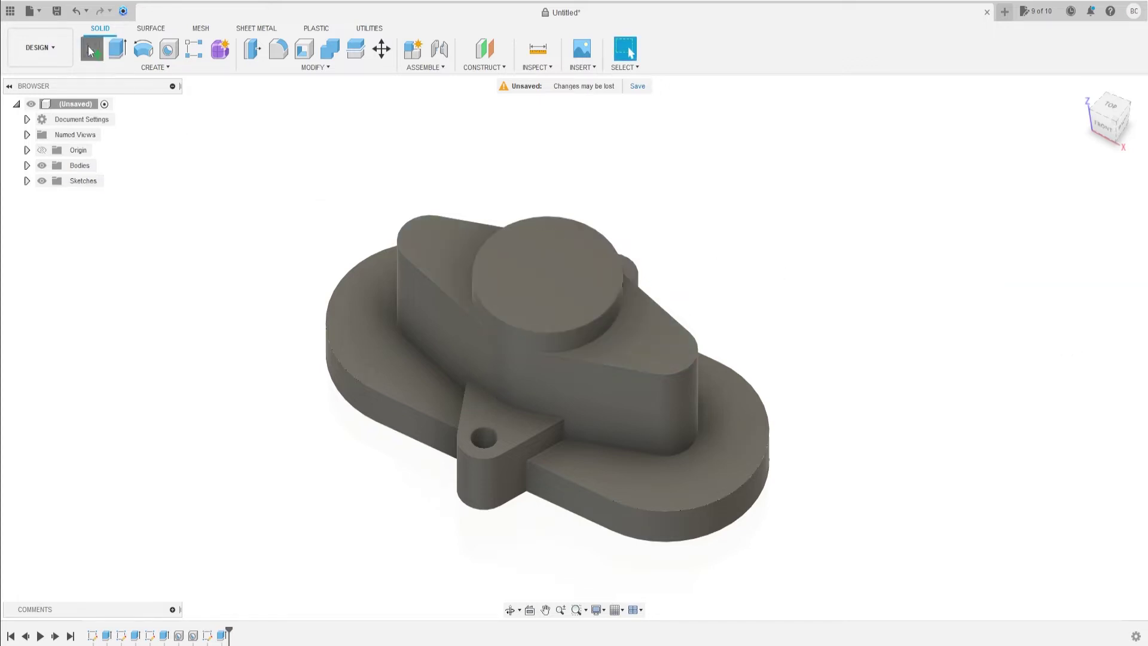
click(91, 51)
click(570, 275)
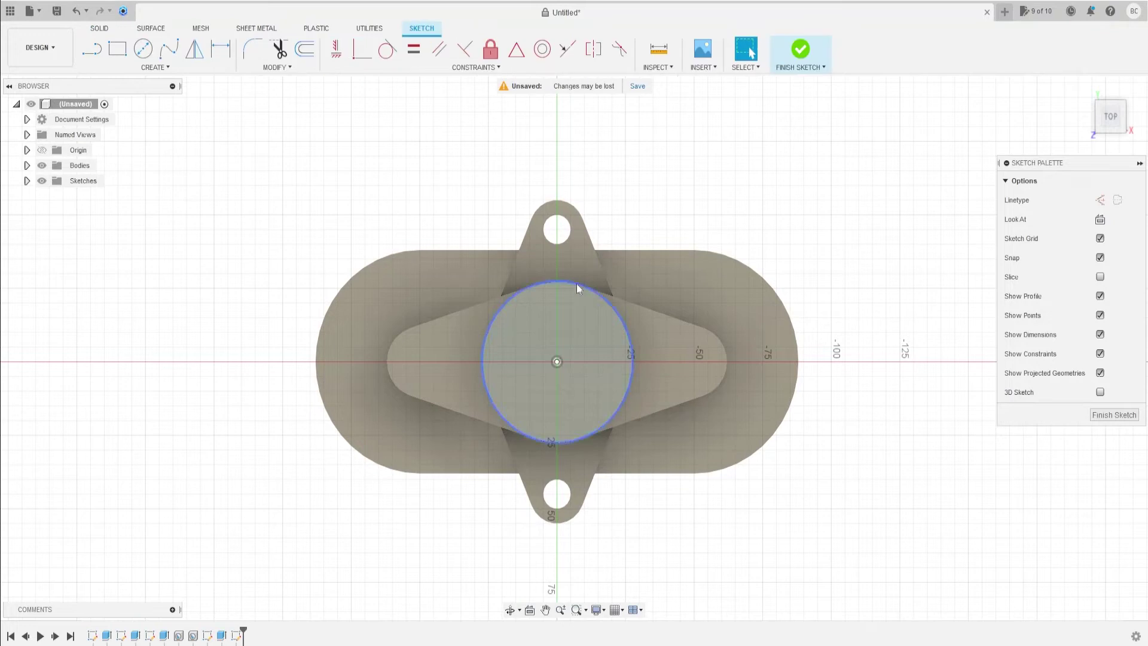
Draw a 40 mm circle centred at the origin on the cylinder's top face
click(151, 52)
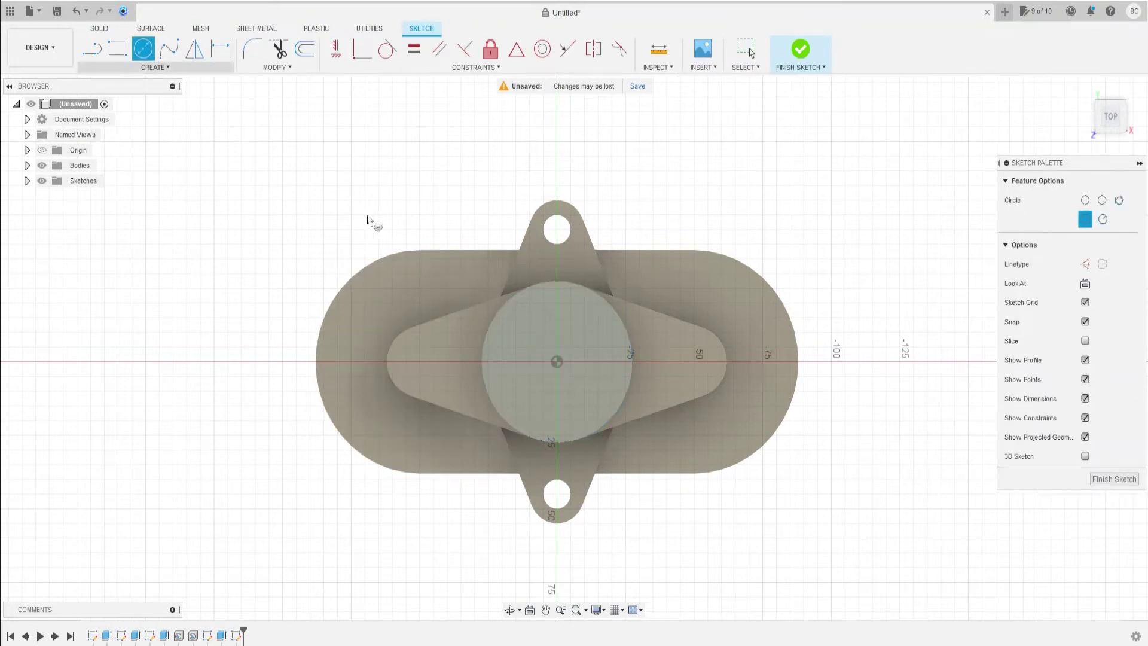
click(557, 362)
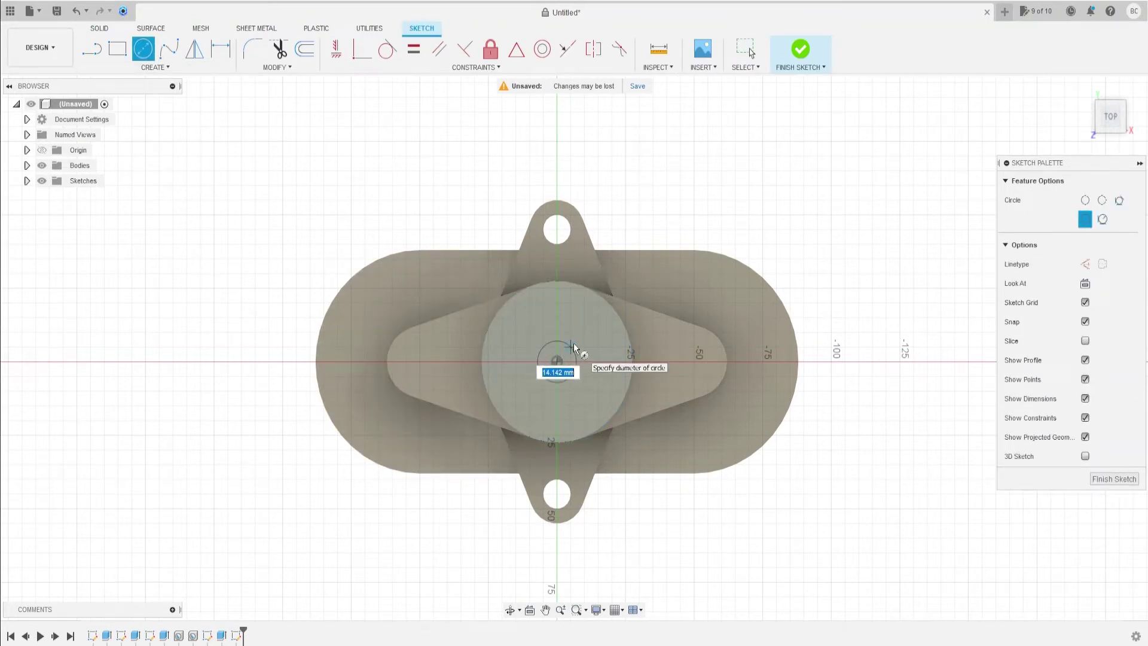
key(Tab)
key(Return)
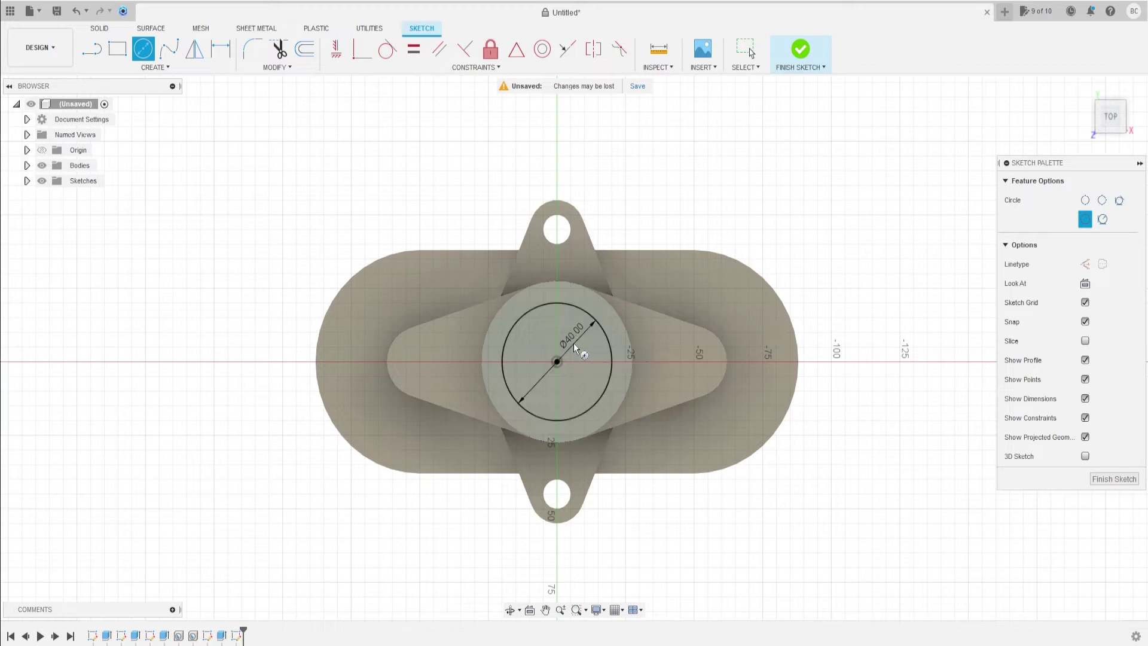
shift+middle_drag(573, 343, 524, 310)
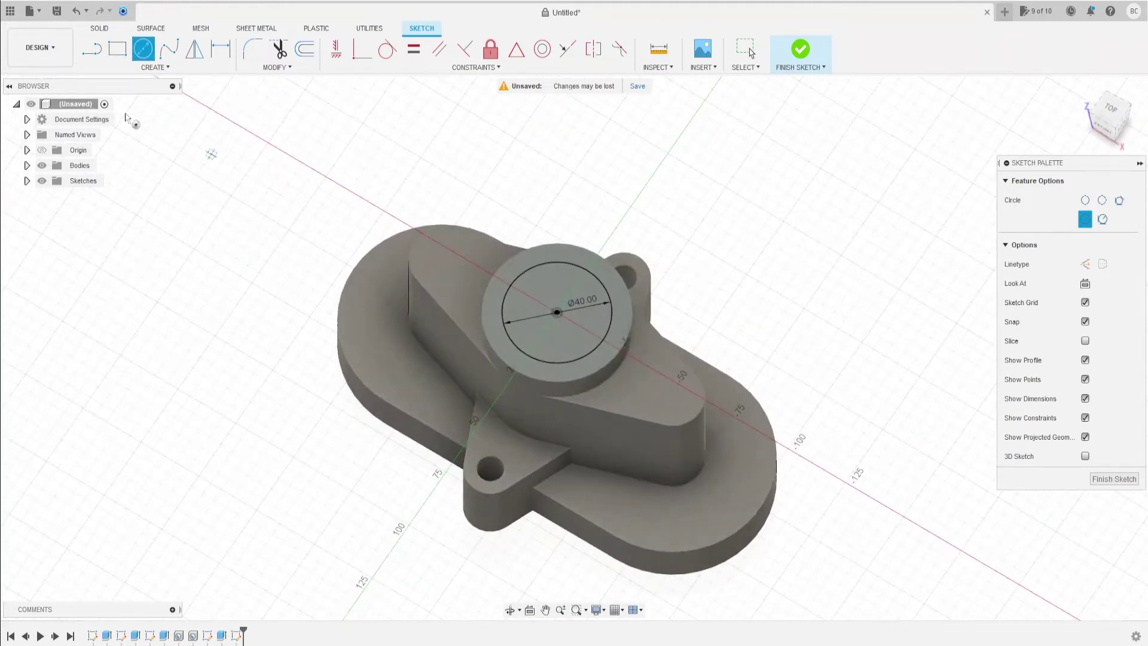
Cut-extrude the 40 mm circle downward through all, boring out the cylinder
click(99, 29)
click(117, 51)
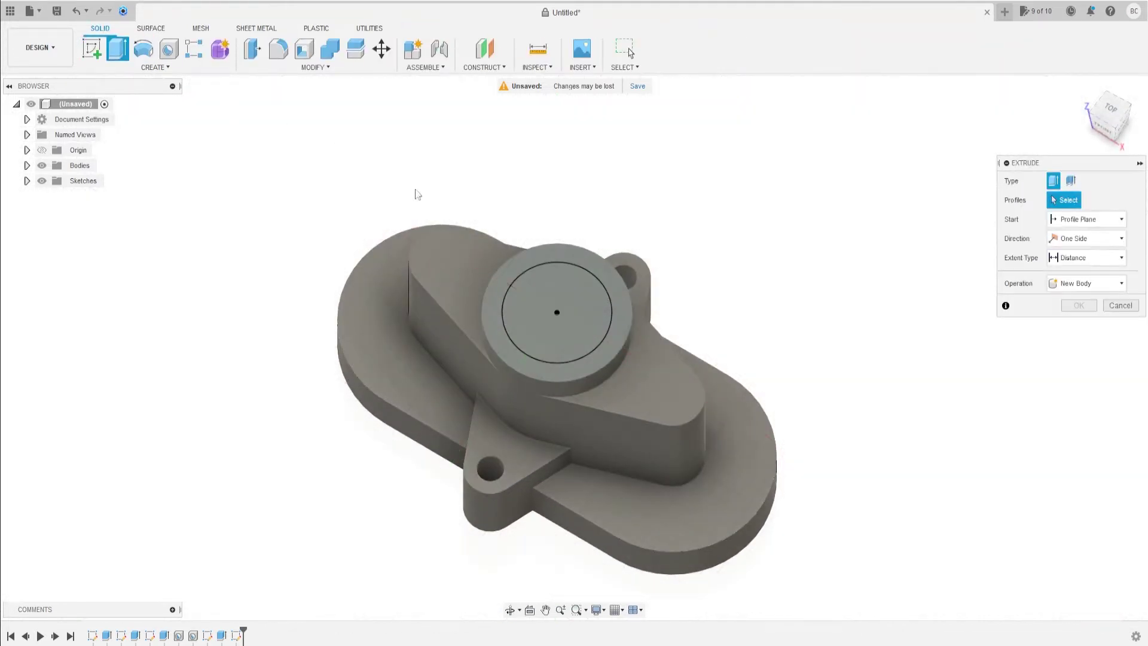
click(548, 286)
shift+middle_drag(573, 363, 574, 323)
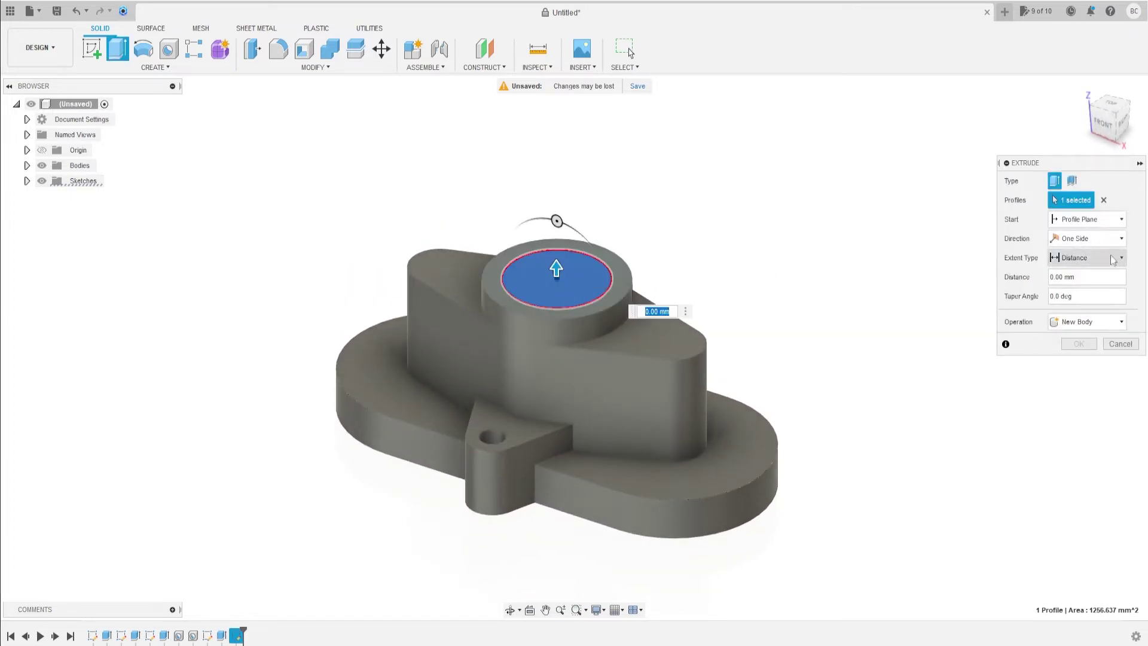
click(1076, 257)
click(1076, 309)
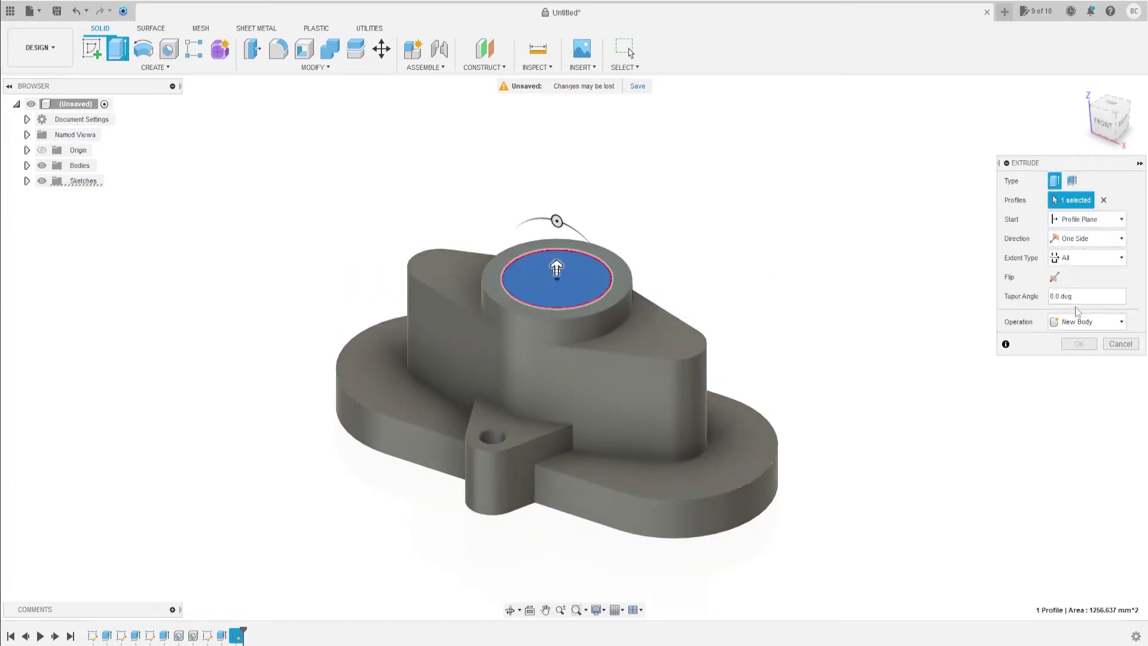
click(1055, 277)
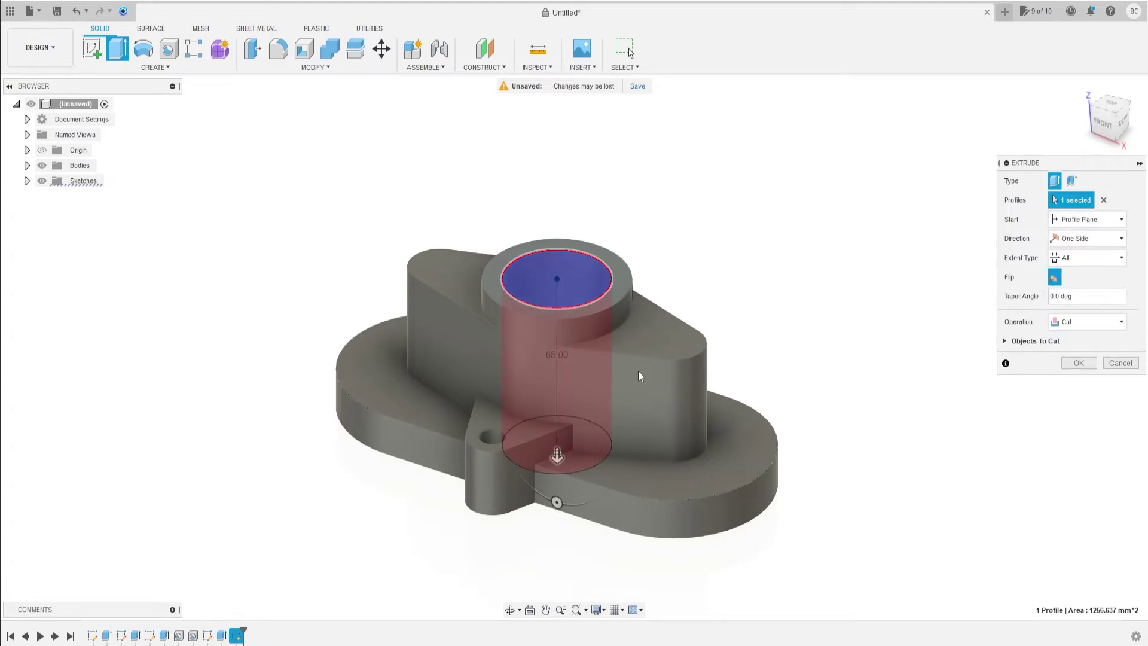
shift+middle_drag(664, 369, 688, 383)
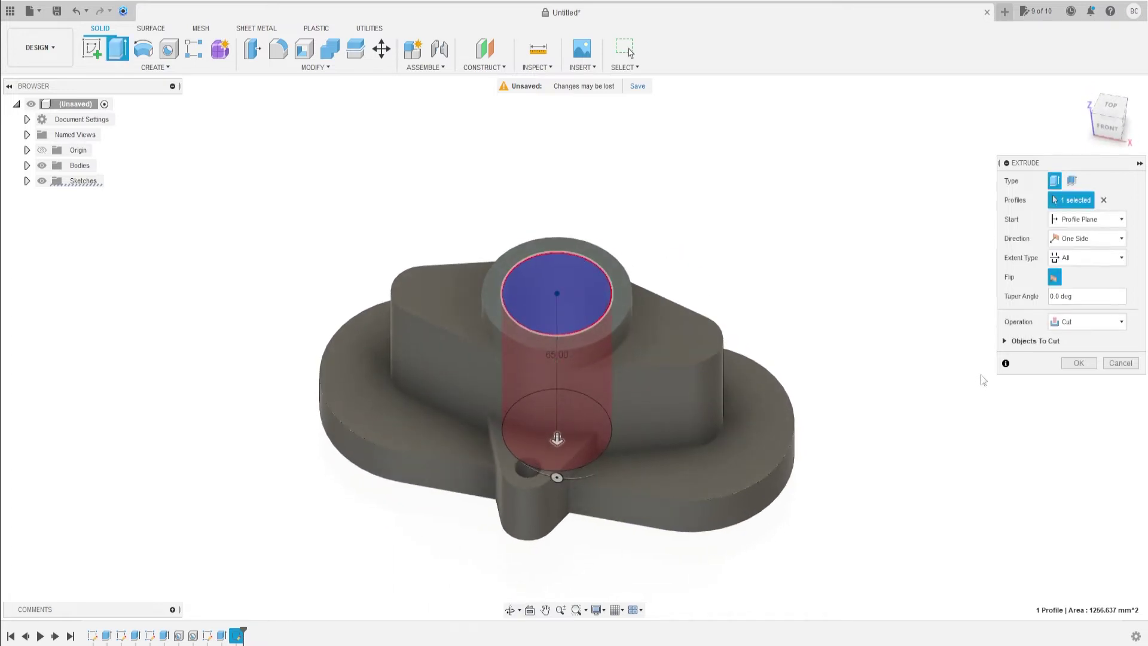
click(1078, 363)
click(1123, 123)
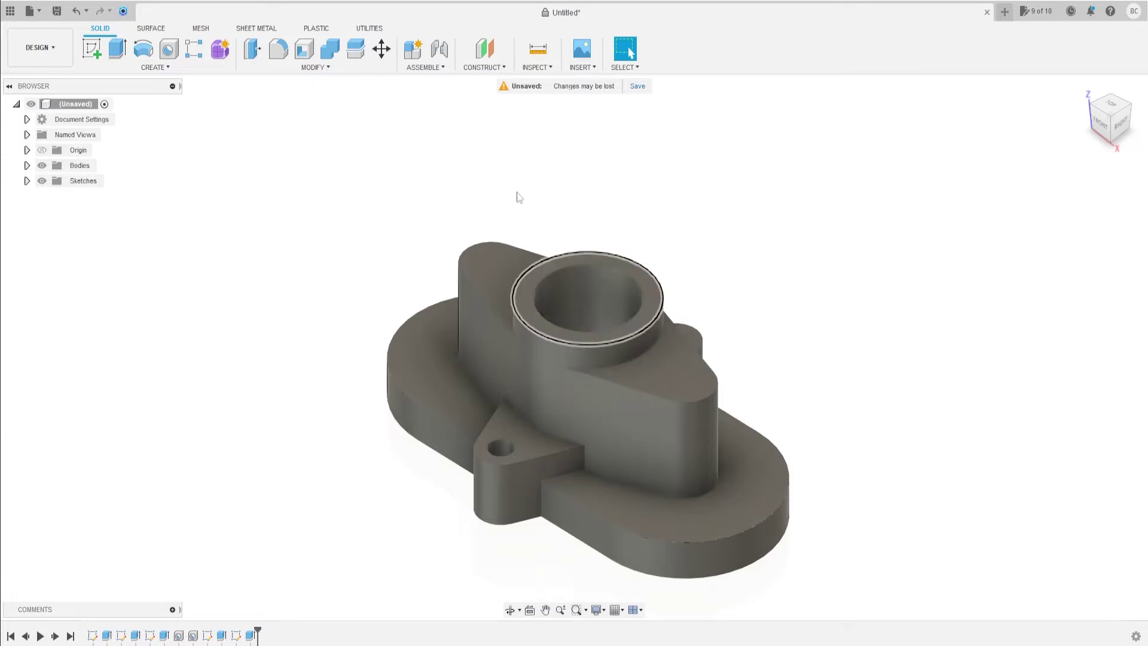
click(484, 49)
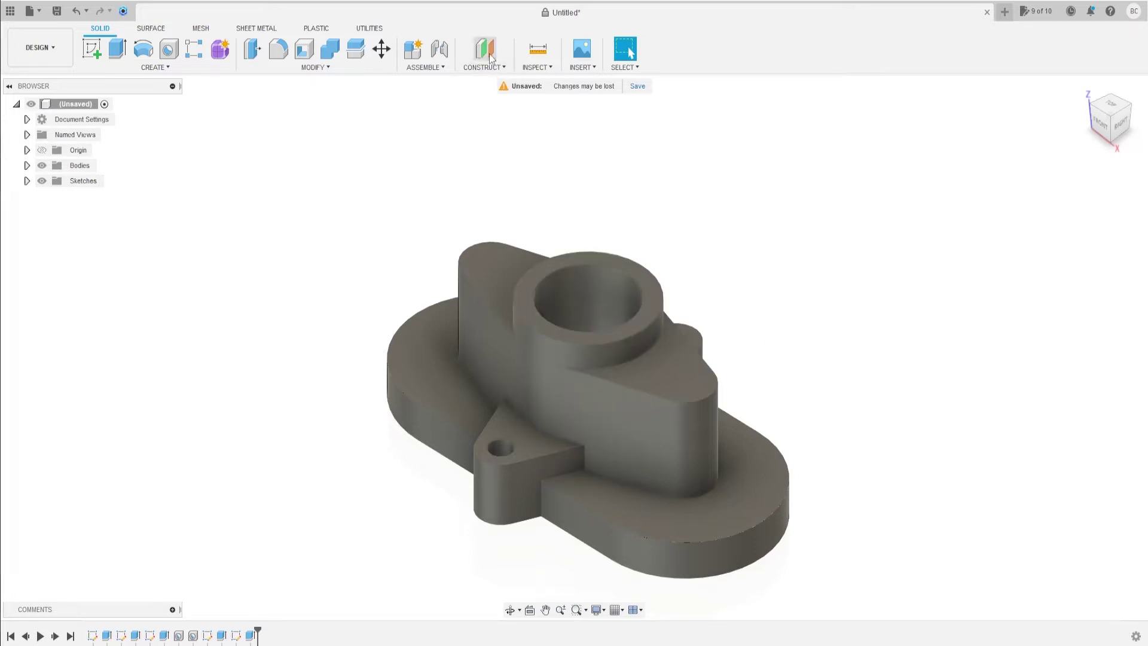
Create an offset plane at -15 mm from the cylinder's top ring face
click(530, 281)
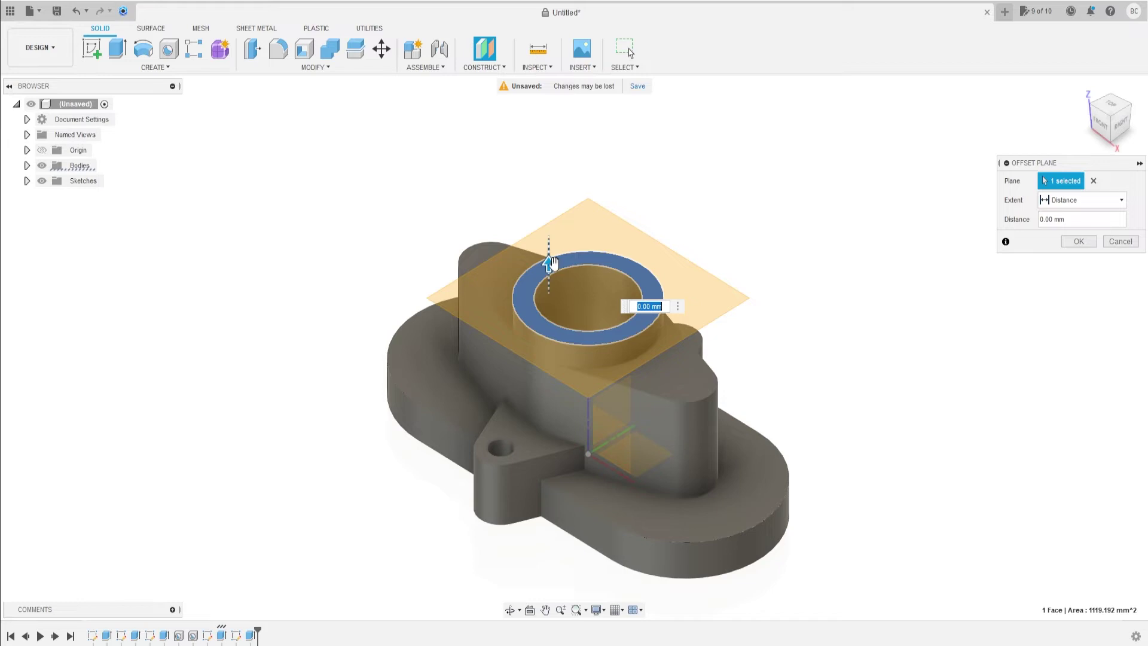
mouse_move(1082, 219)
text(15)
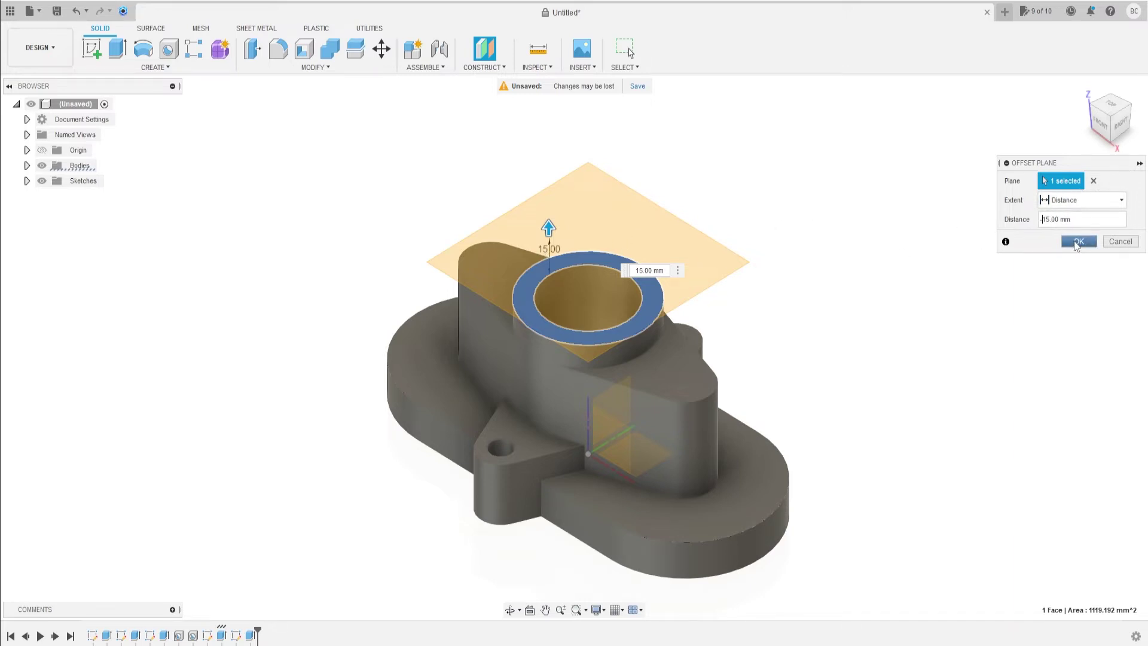
text(-)
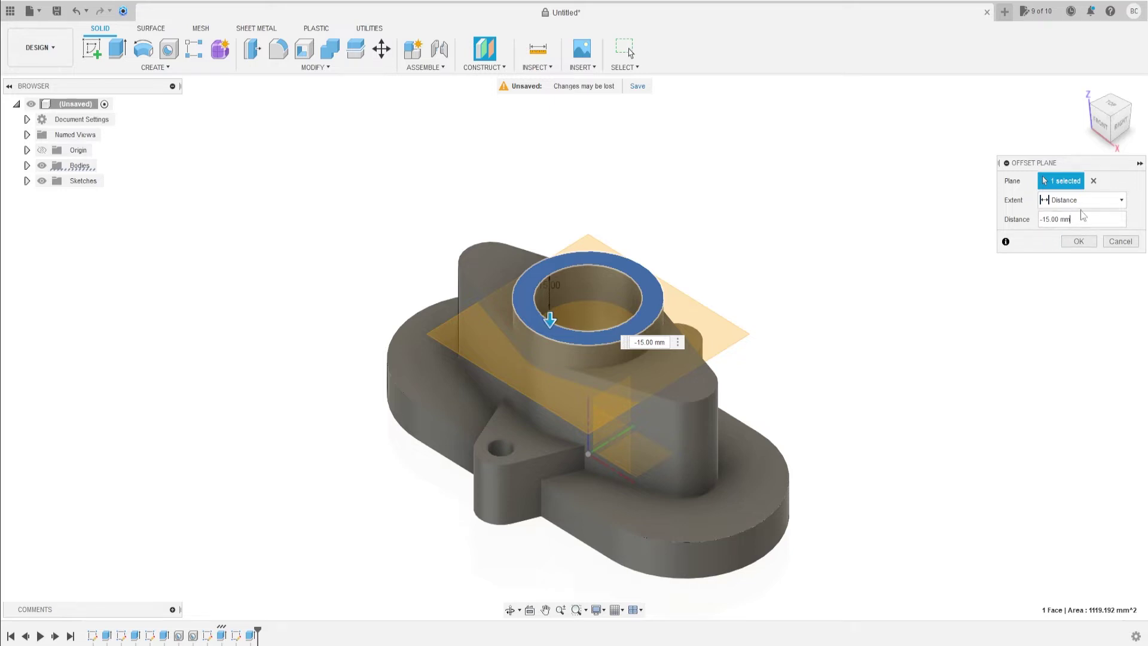
click(1073, 245)
click(1075, 246)
mouse_move(759, 209)
shift+middle_down()
mouse_move(769, 223)
mouse_move(513, 192)
shift+middle_up()
click(94, 57)
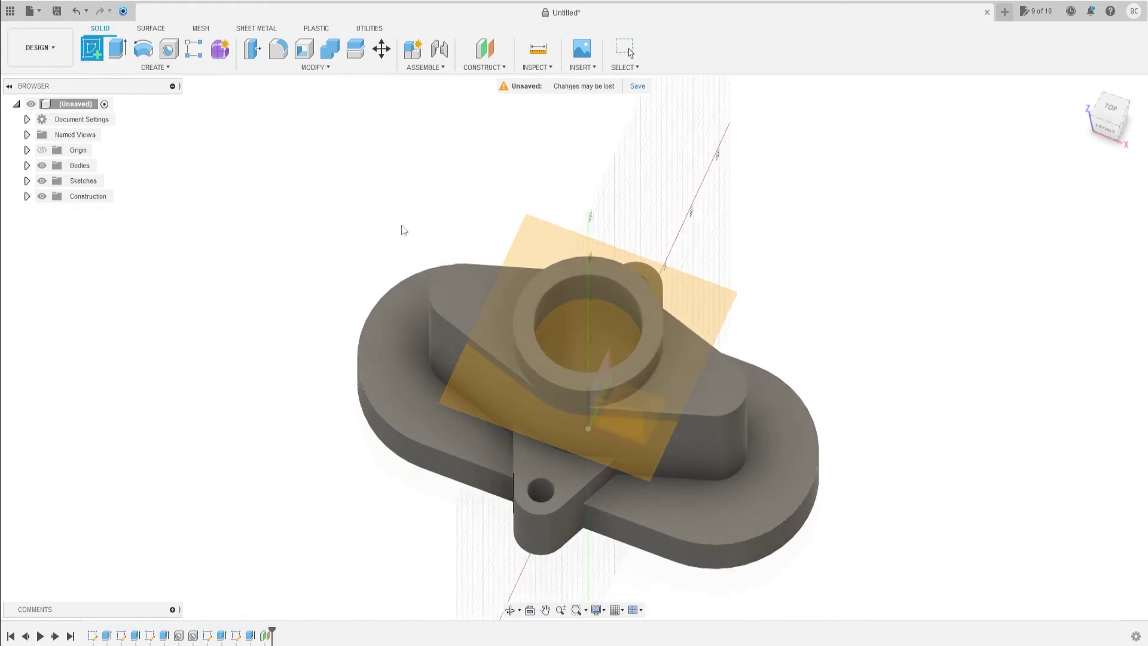
Sketch a 20 mm circle centred at the origin on the offset plane
click(590, 337)
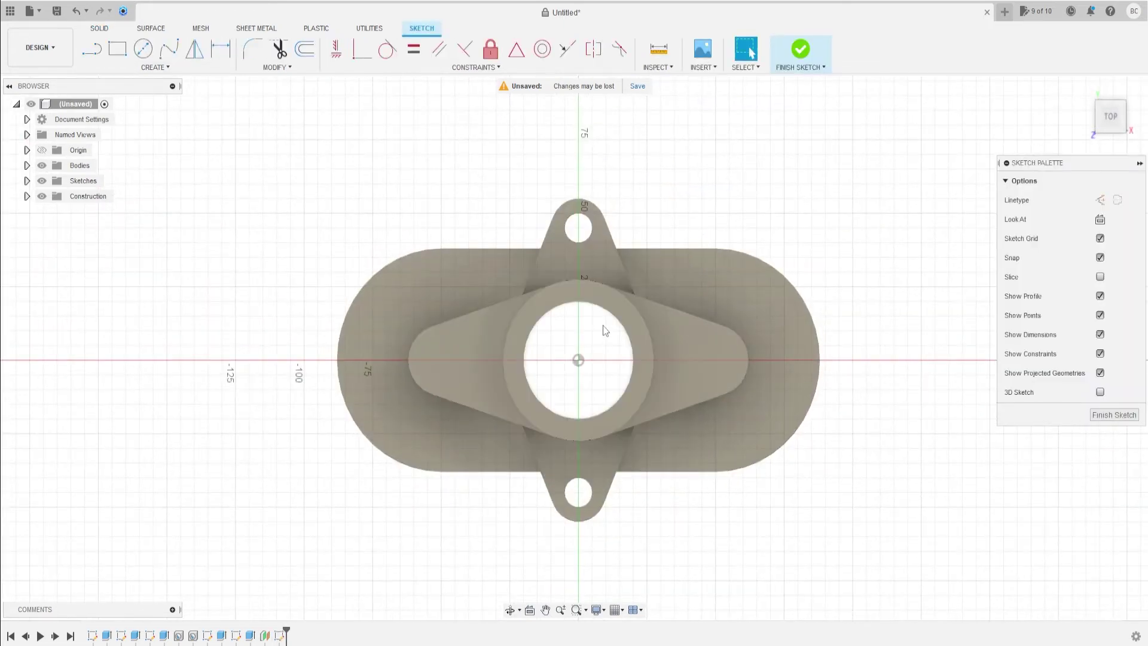
click(143, 49)
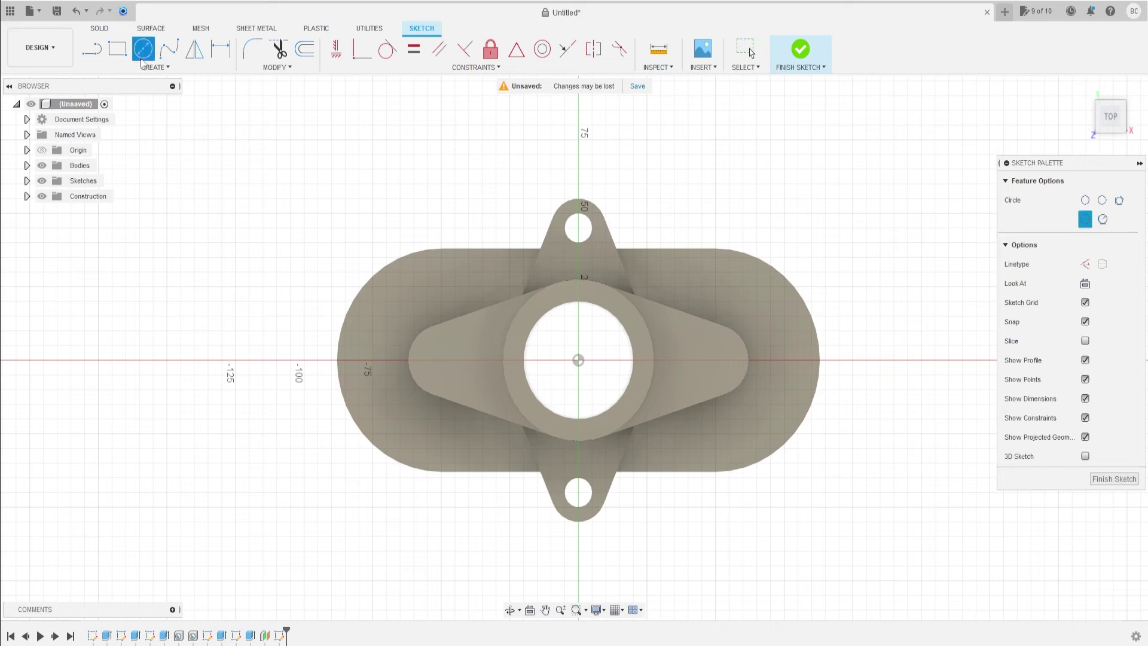
click(578, 360)
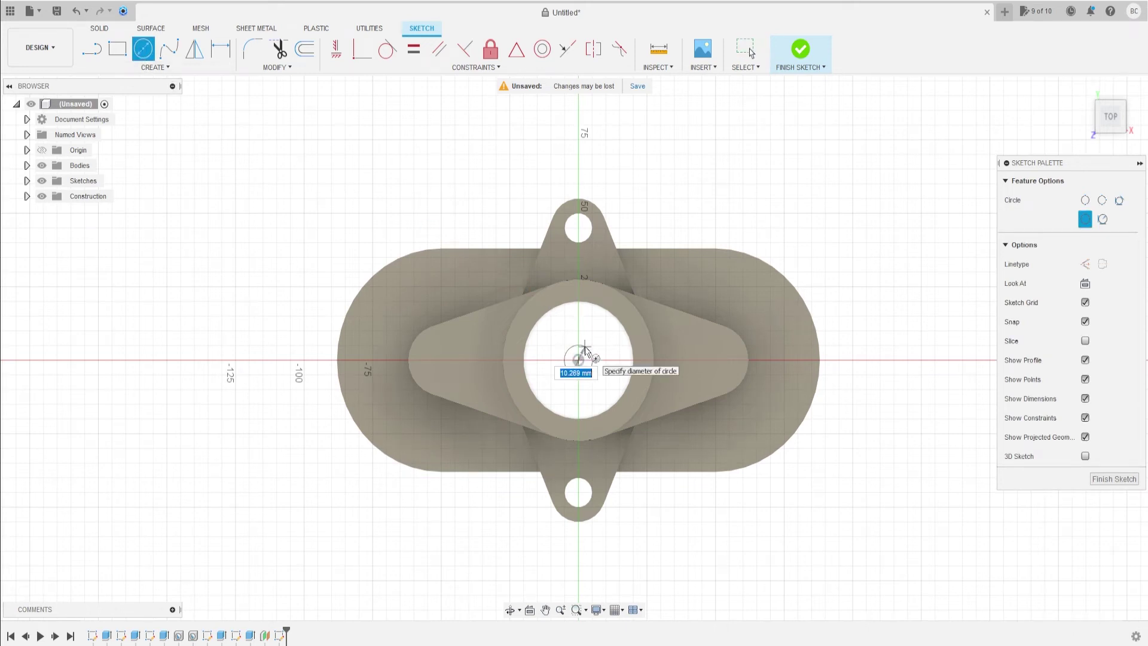
key(Return)
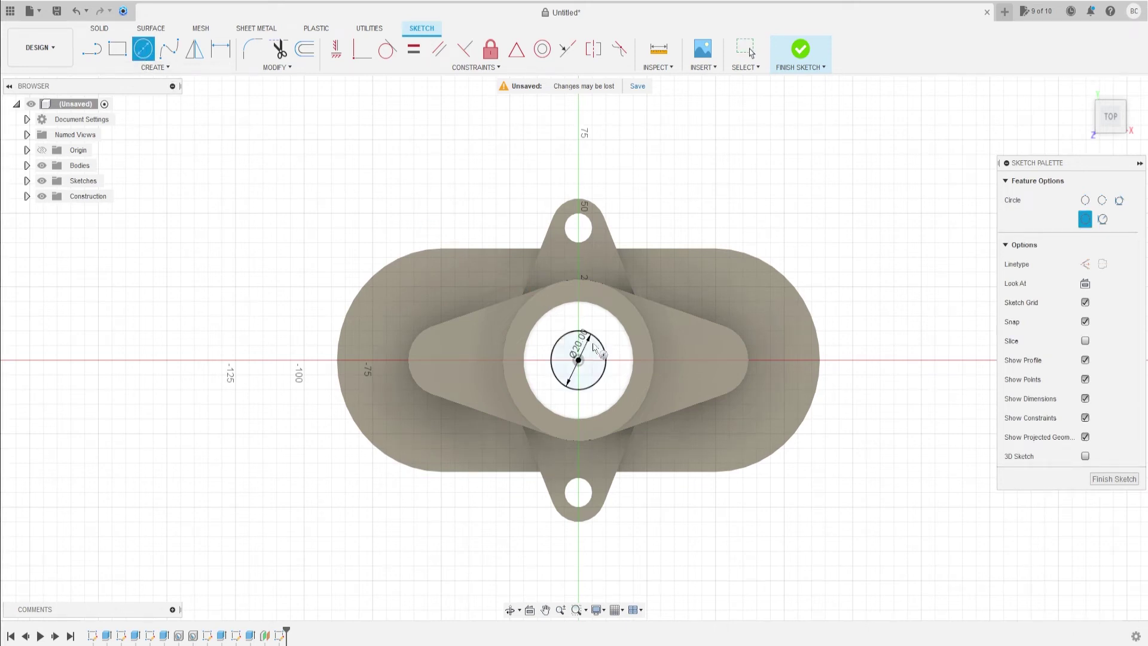
key(Escape)
shift+middle_drag(578, 361, 562, 308)
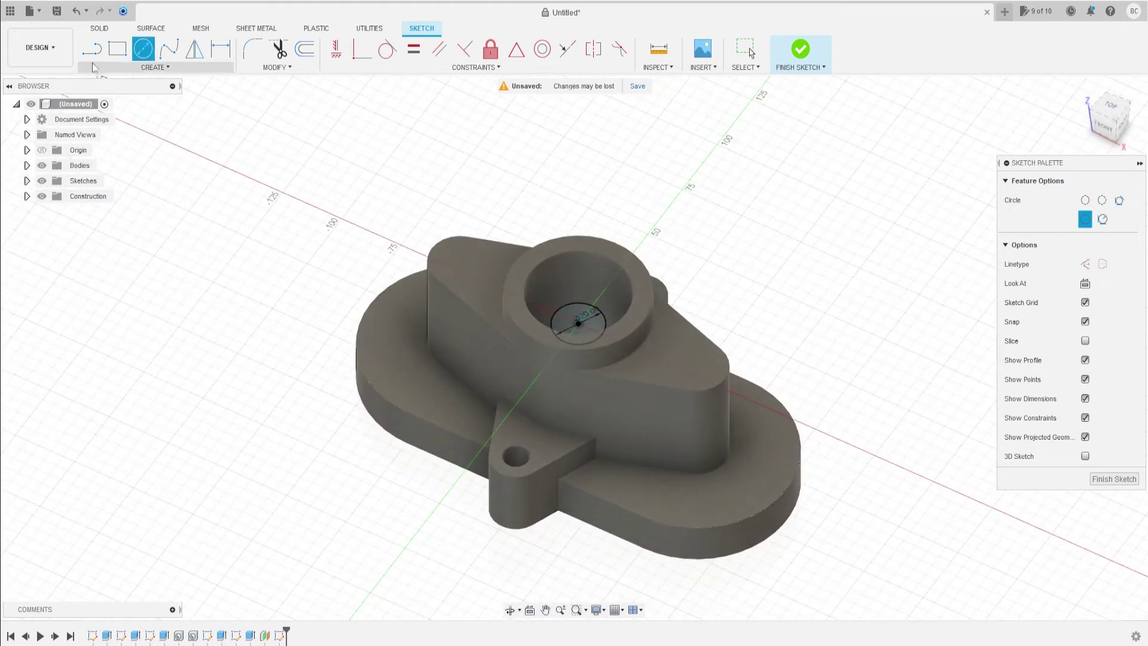
Extrude the circle 20 mm down as a new body, Body2, inside the bore
click(99, 28)
click(117, 48)
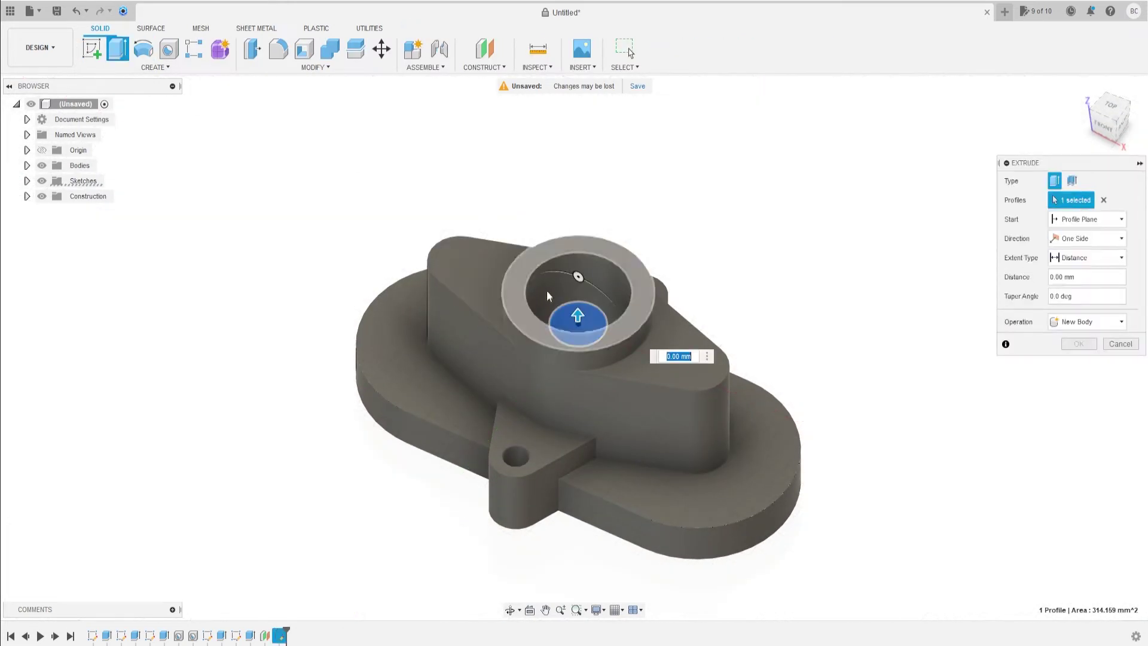
drag(580, 313, 580, 360)
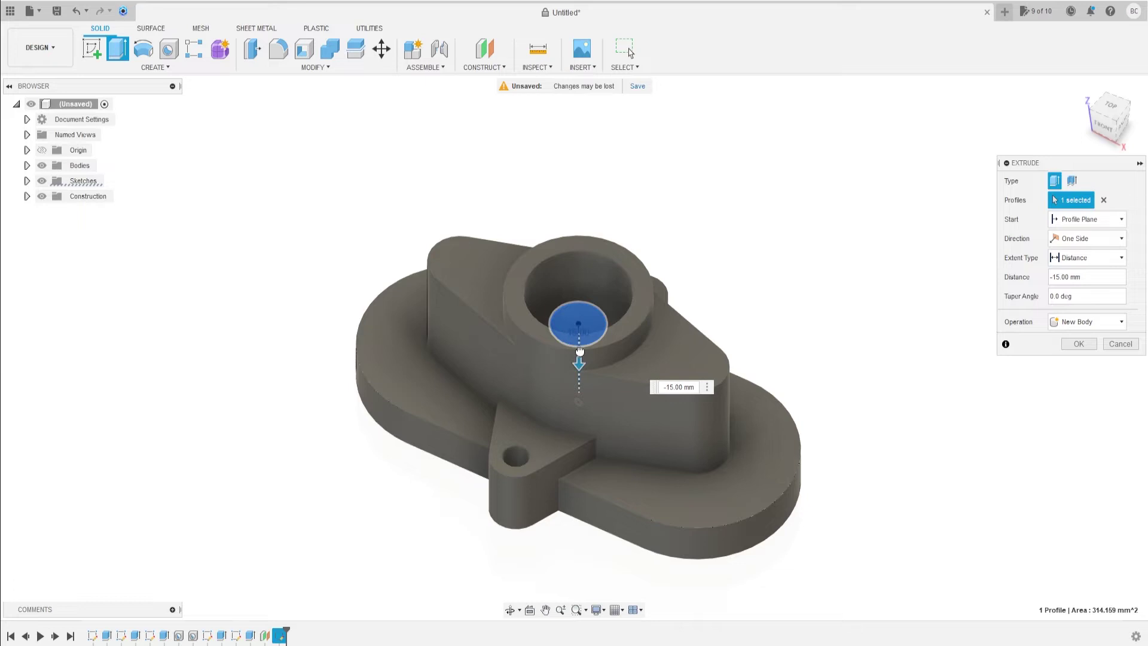
shift+middle_drag(580, 360, 621, 369)
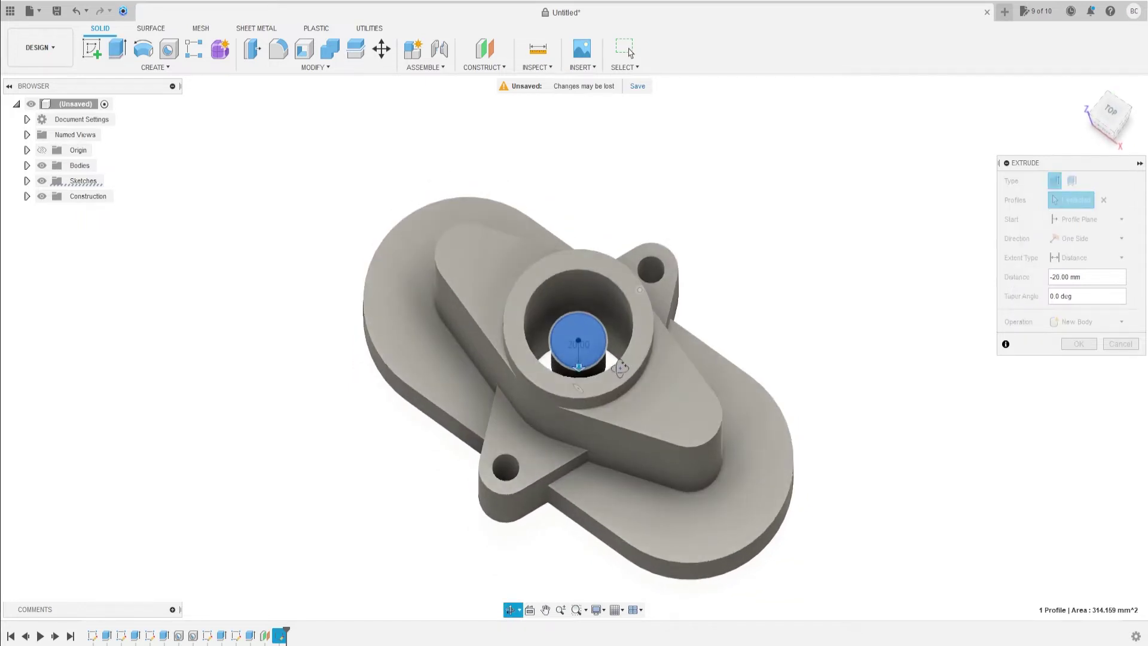
click(26, 166)
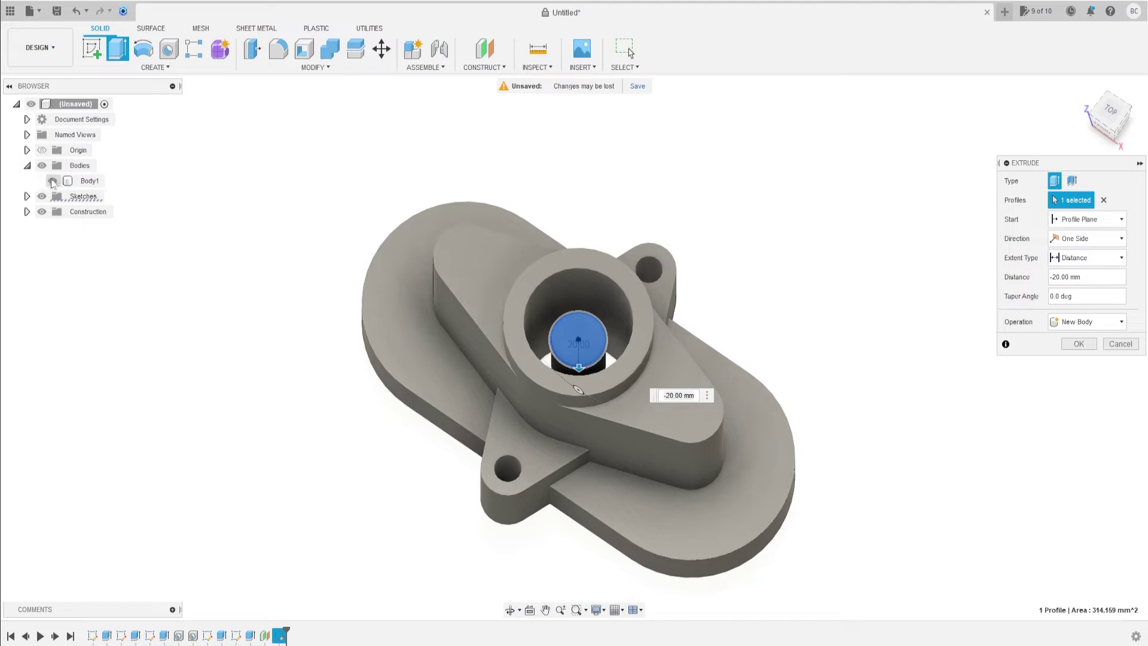
click(52, 180)
shift+middle_drag(275, 290, 269, 237)
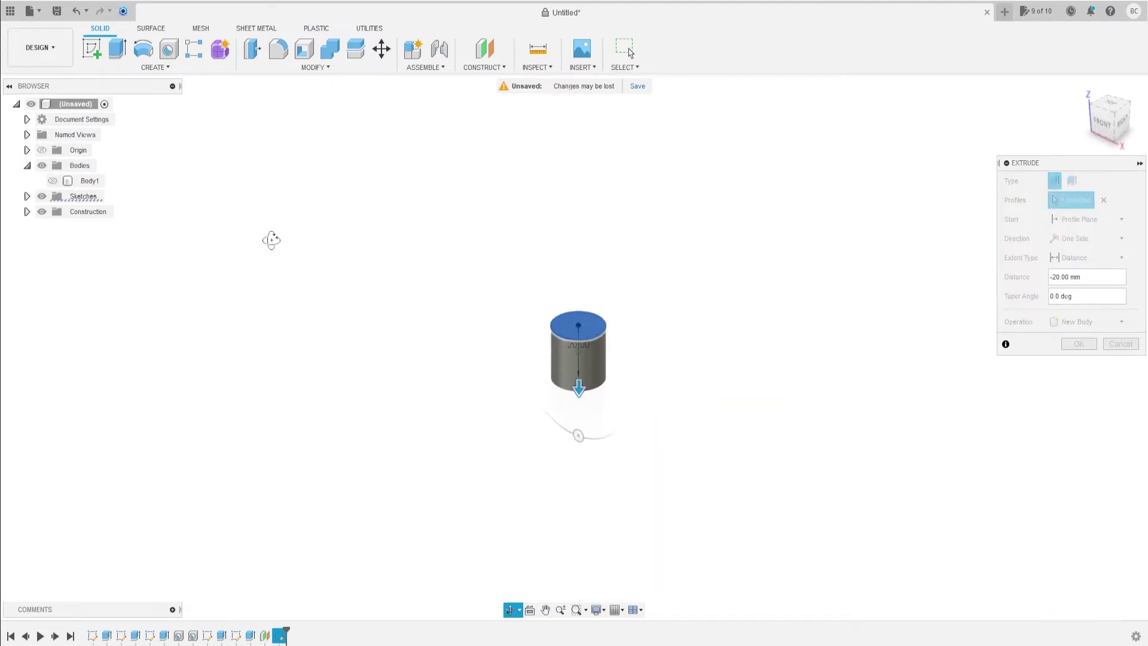
click(1069, 347)
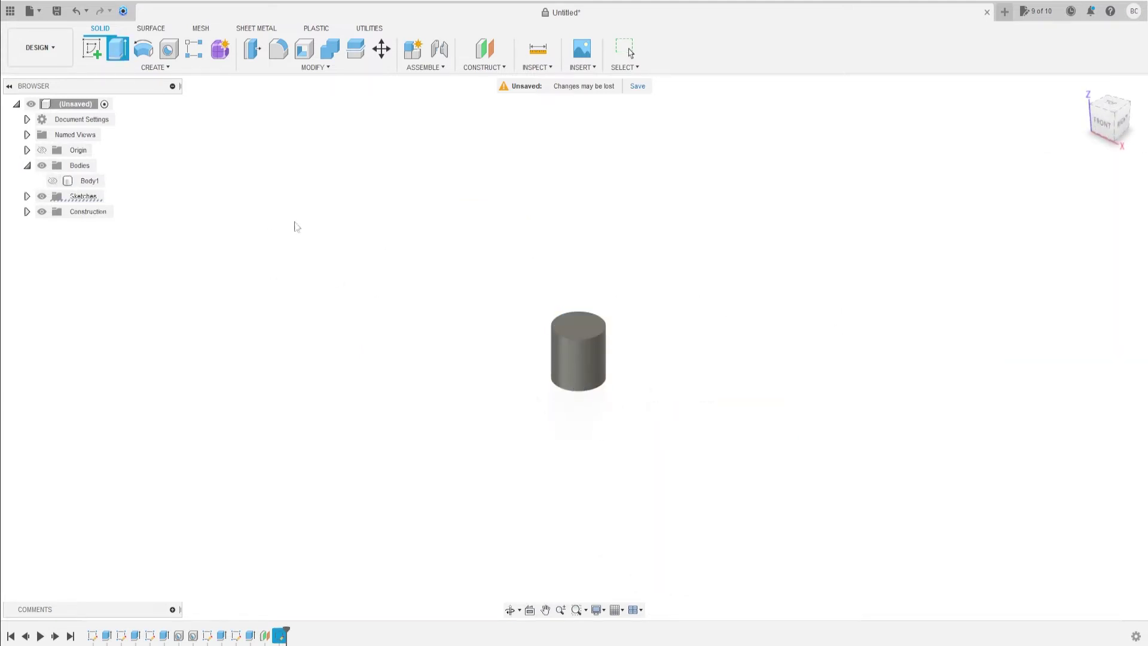
click(53, 181)
shift+middle_drag(496, 233, 503, 287)
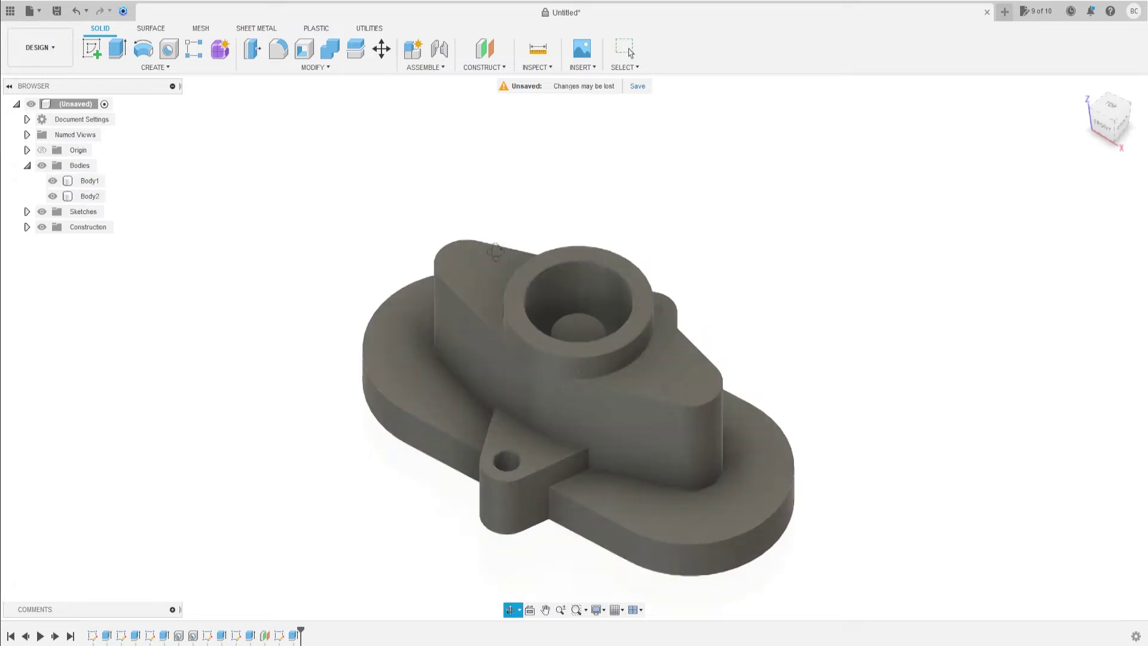
click(1116, 133)
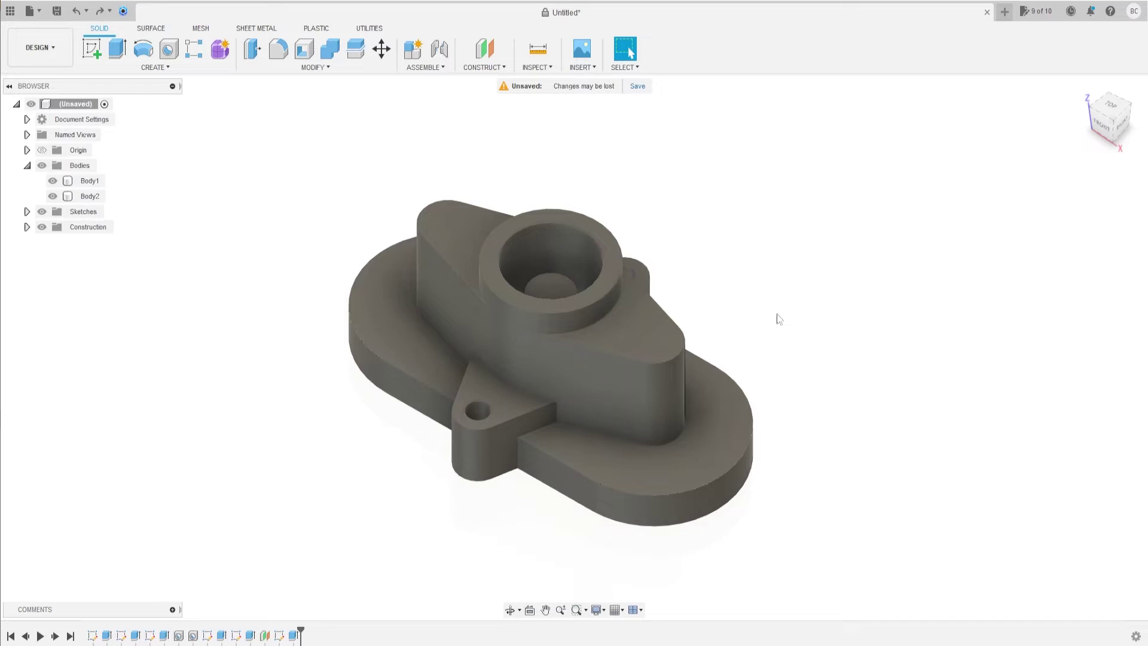
Create an offset plane -5 mm below the inner shaft's top face and sketch on it
click(484, 48)
click(565, 289)
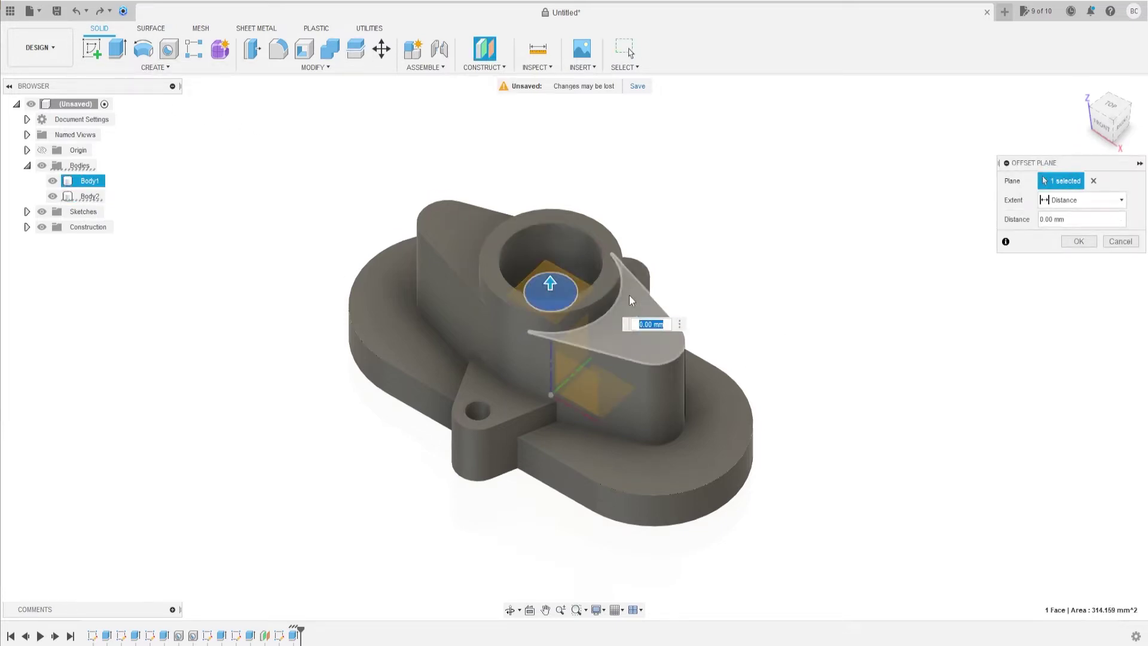
text(-5)
key(Return)
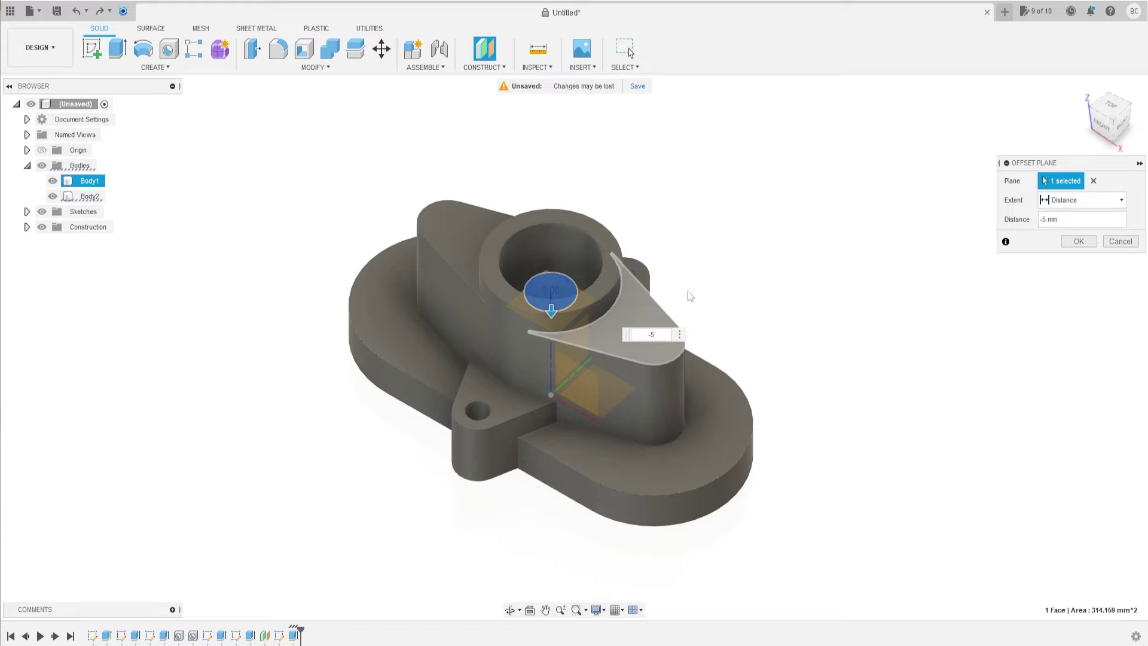
click(1079, 241)
click(550, 281)
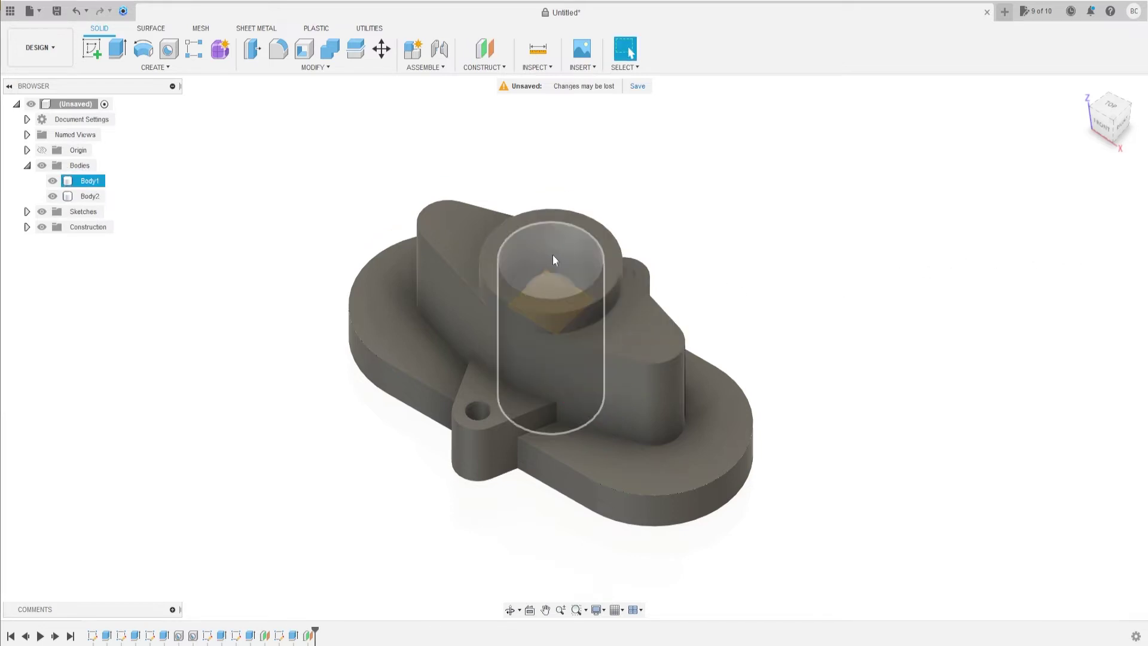
shift+middle_drag(550, 281, 594, 276)
key(Escape)
click(738, 187)
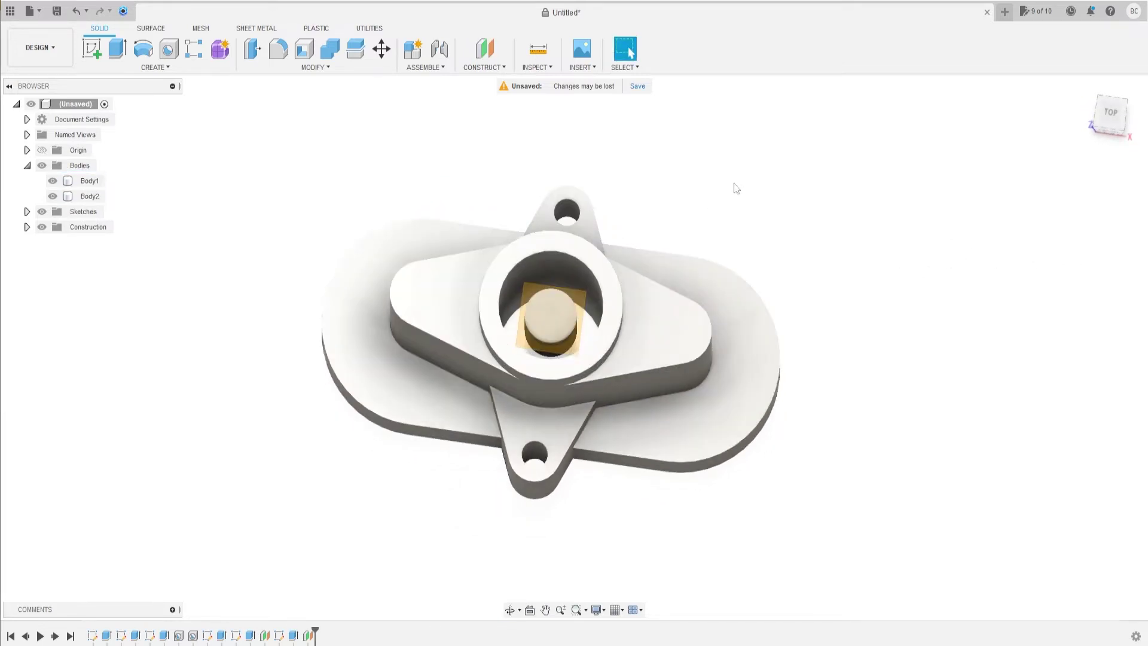
click(92, 50)
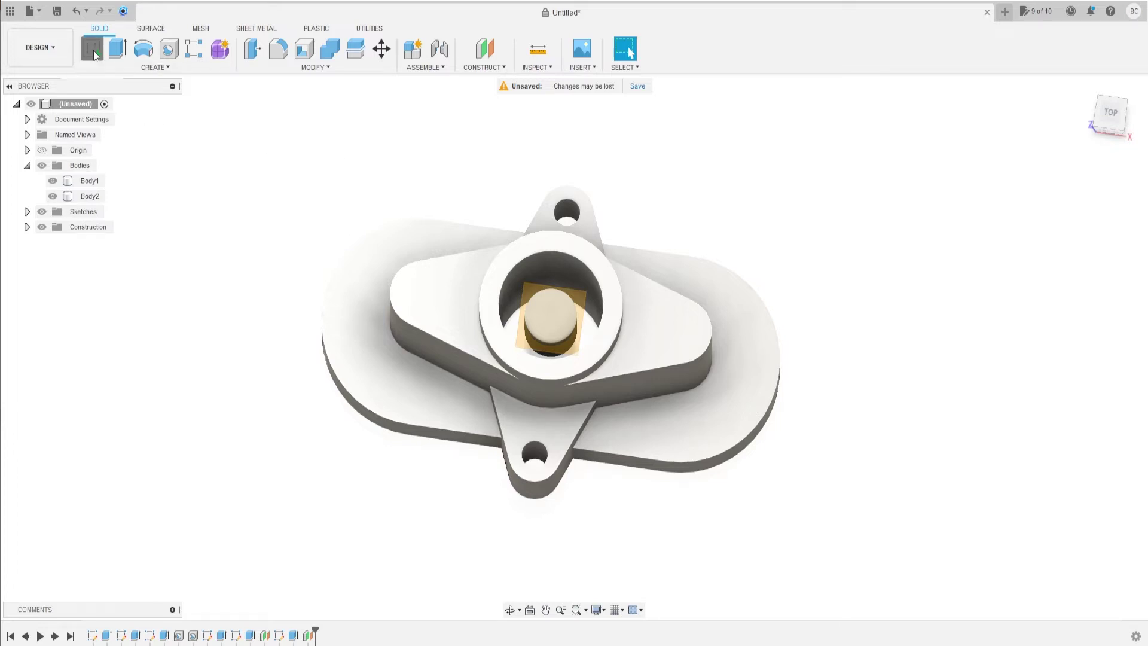
click(533, 297)
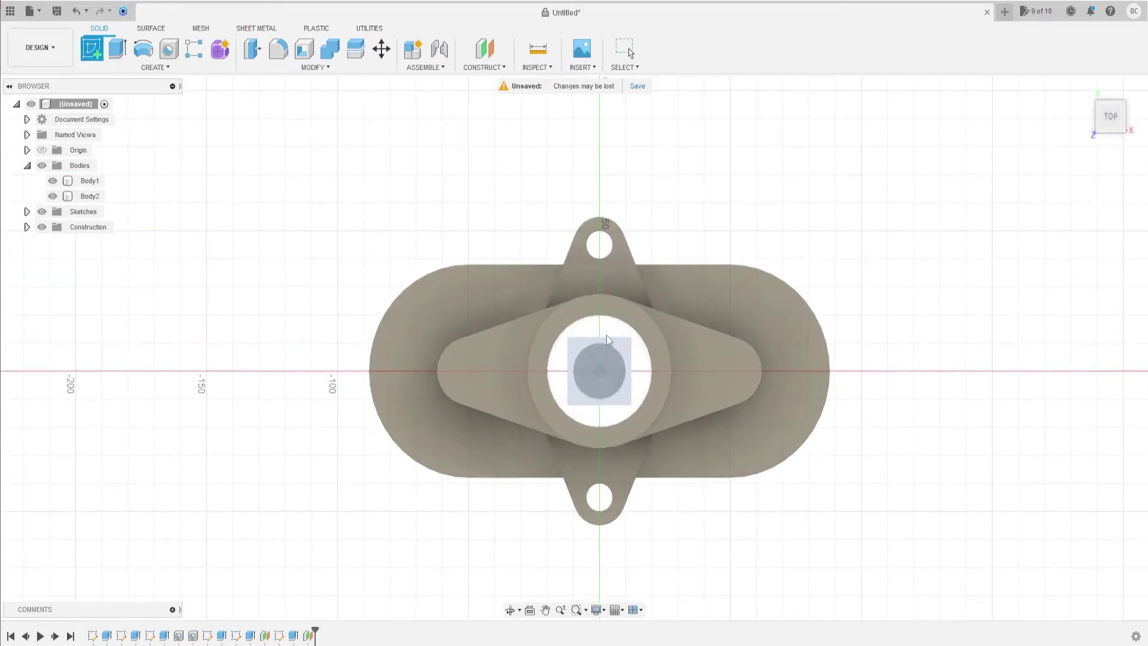
Project the bore's 40 mm circle and the inner shaft's circle into the sketch, kept linked
scroll(601, 388, up, 5)
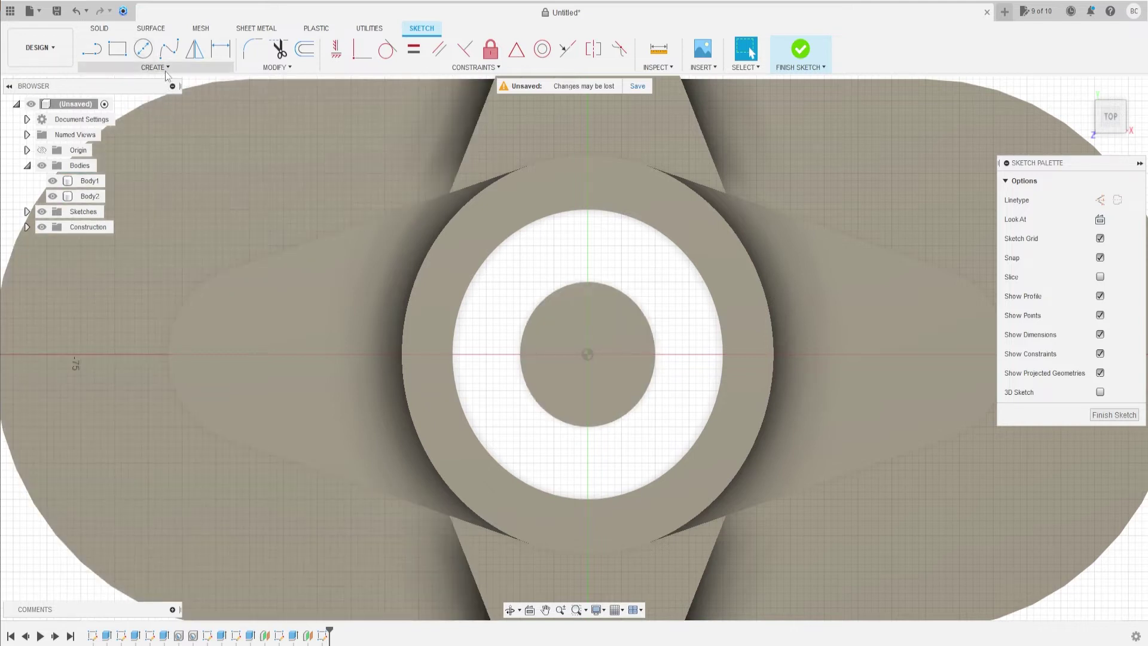
click(157, 67)
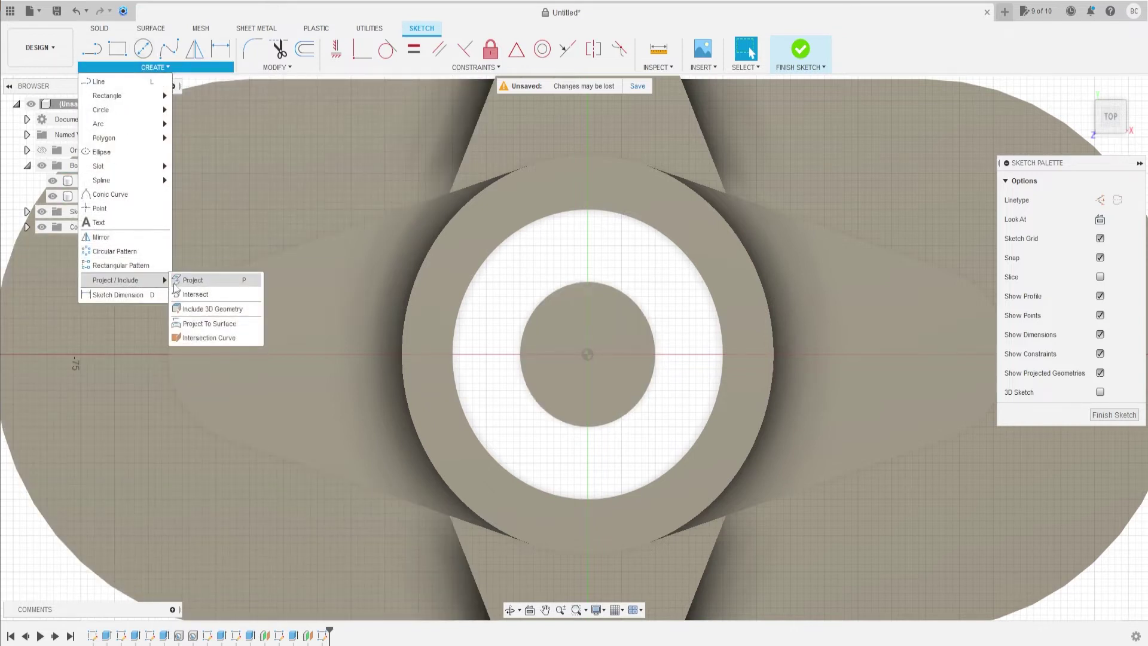
key(Escape)
key(p)
click(629, 219)
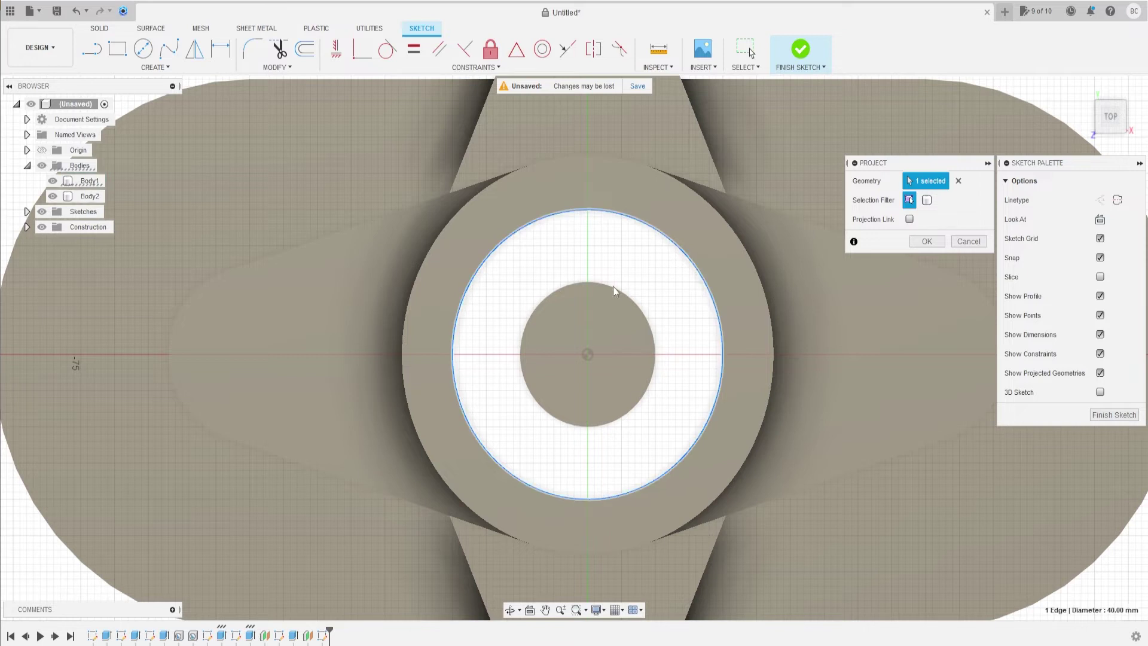
click(614, 293)
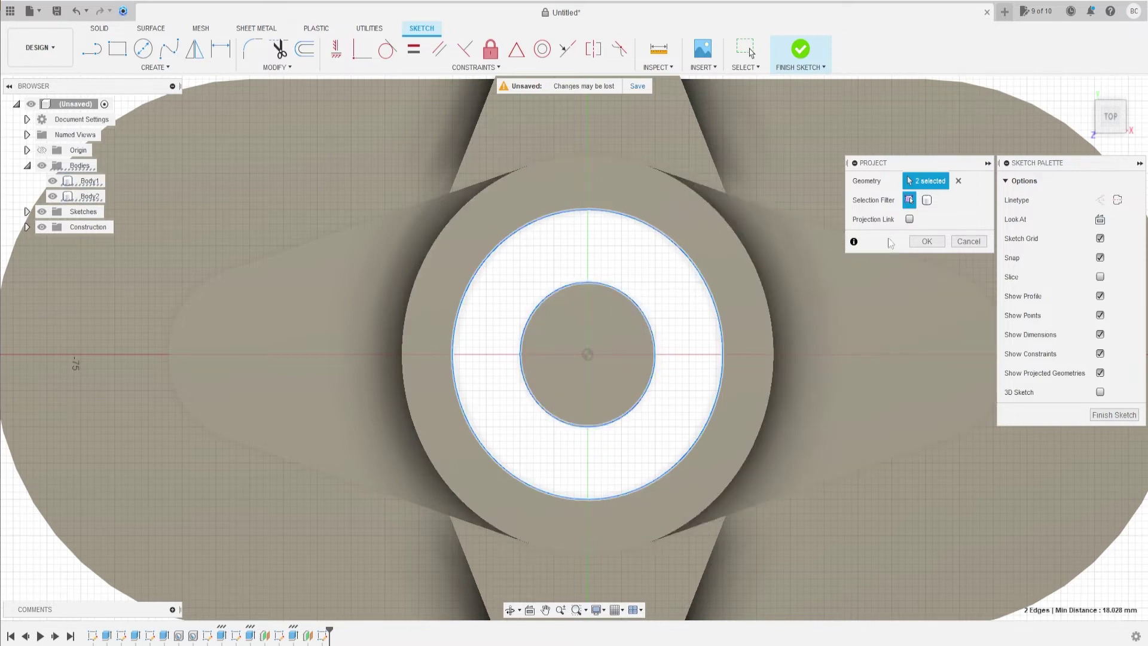
click(909, 220)
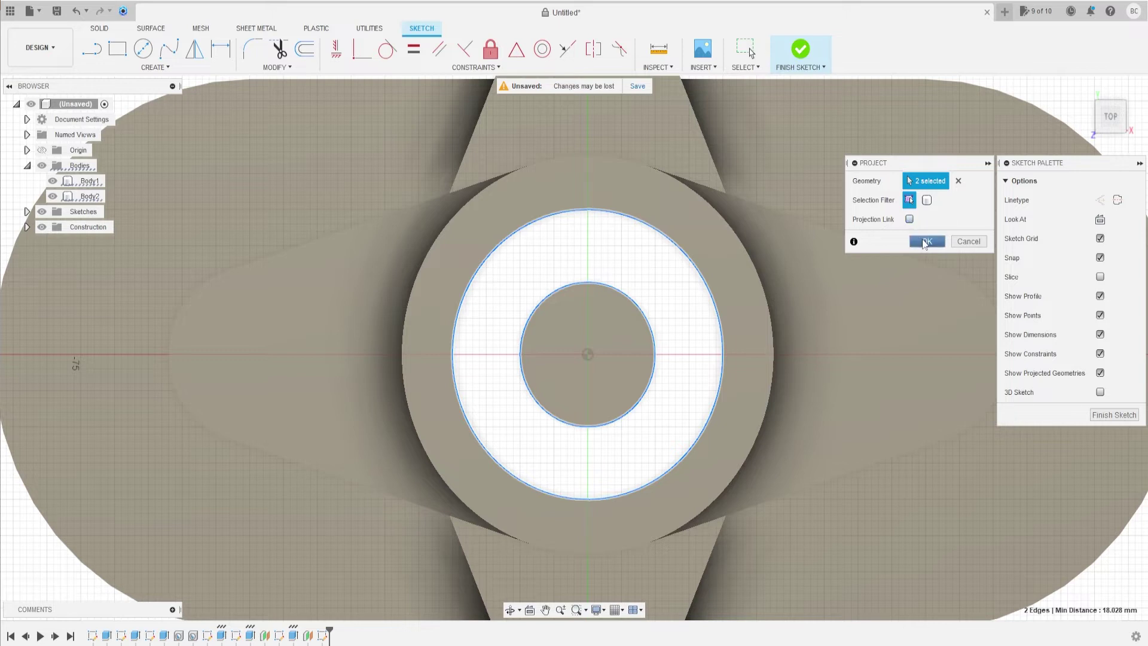
click(927, 241)
scroll(525, 238, up, 1)
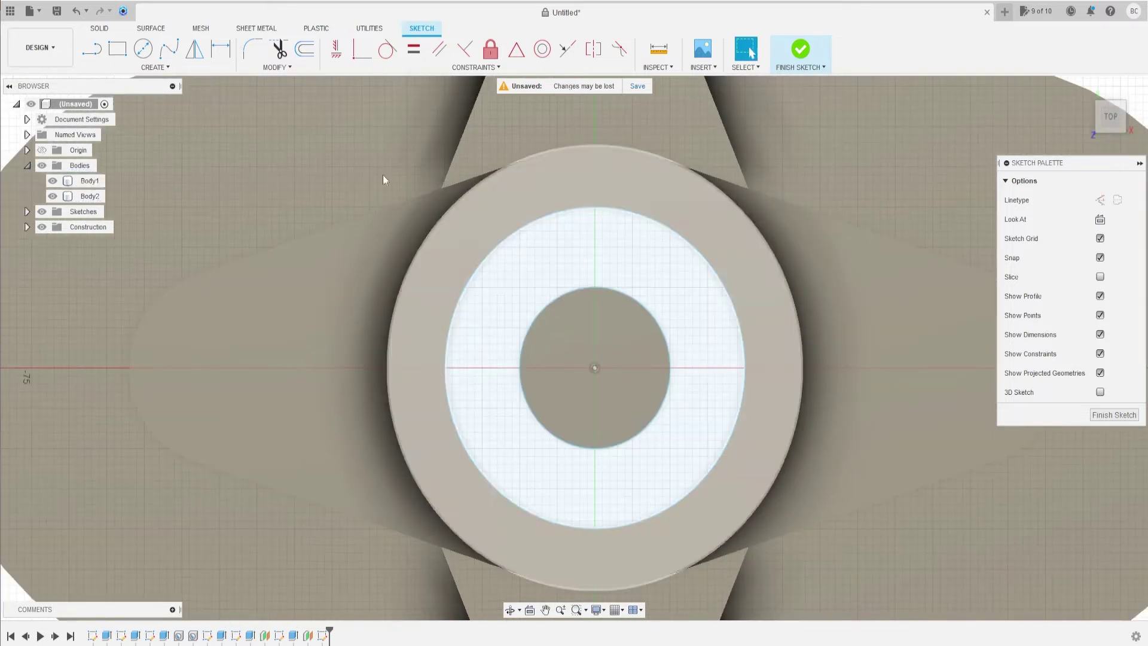
Draw a vertical construction line upward from the sketch centre
click(92, 49)
click(1100, 201)
click(595, 368)
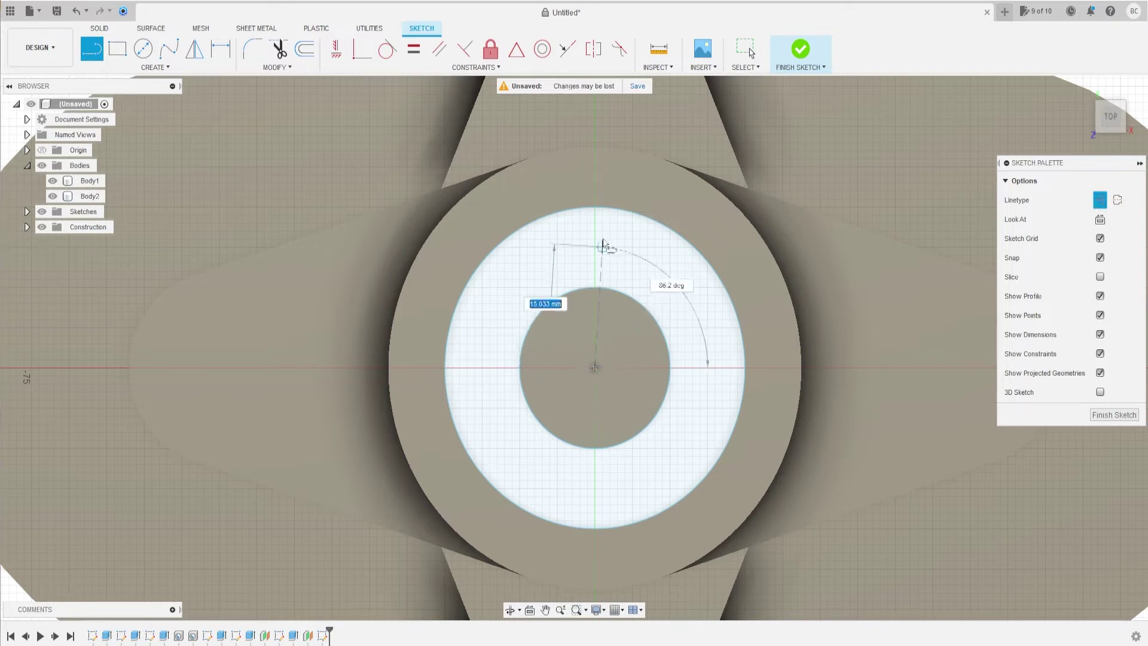
click(595, 209)
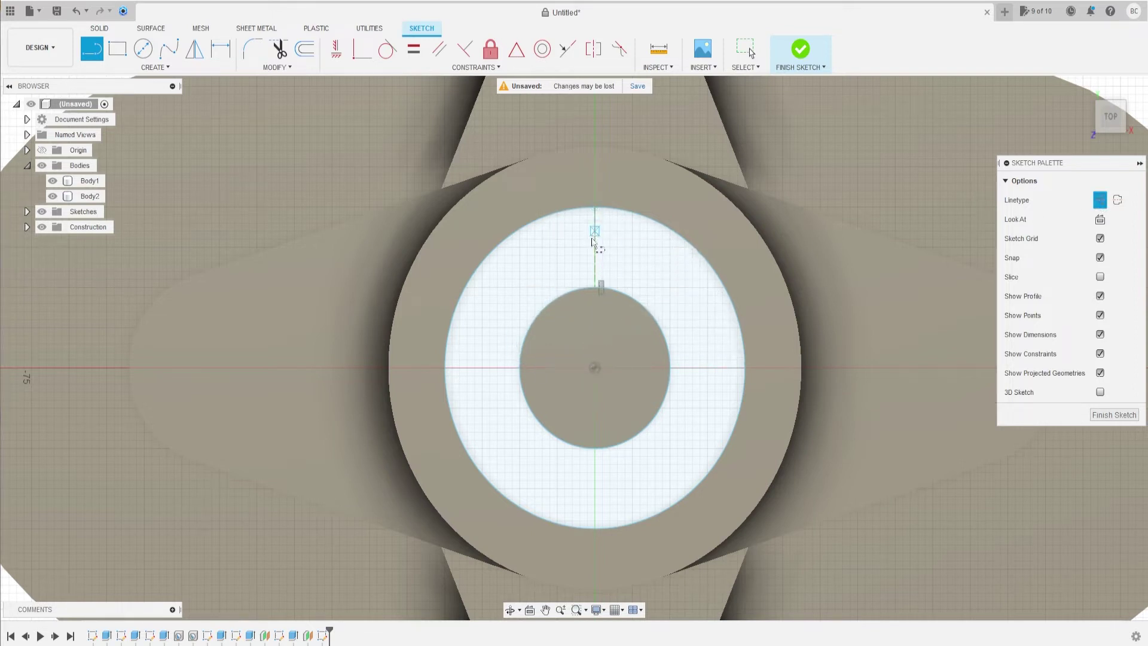
click(1101, 199)
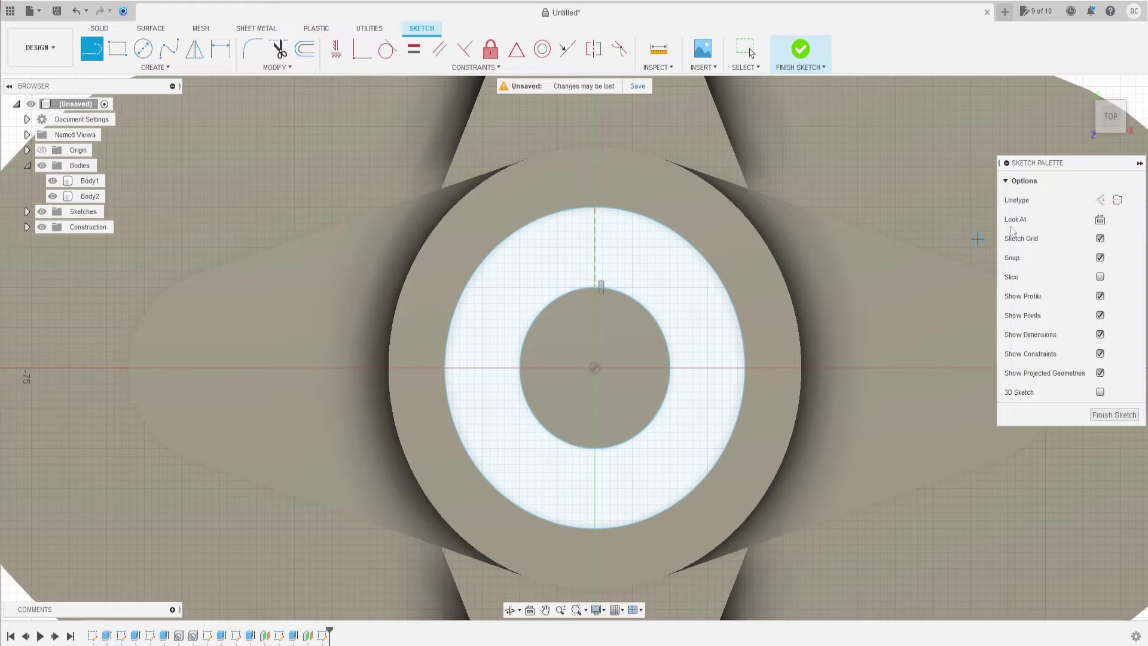
Draw a rectangle from above the bore ring down into the shaft
click(117, 48)
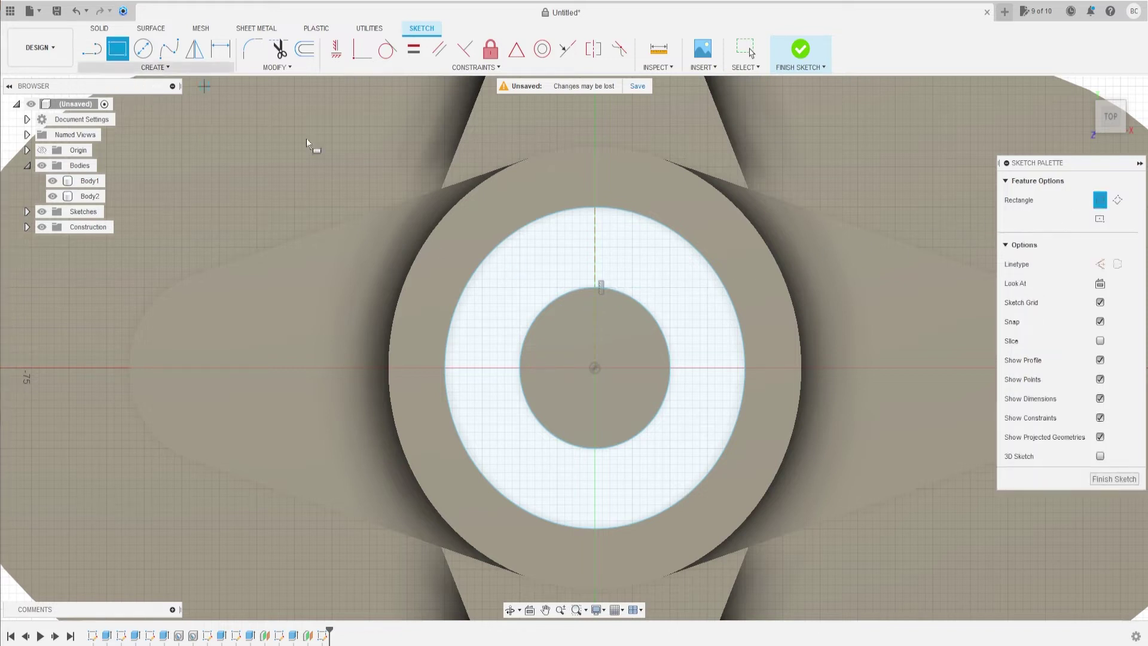
click(580, 191)
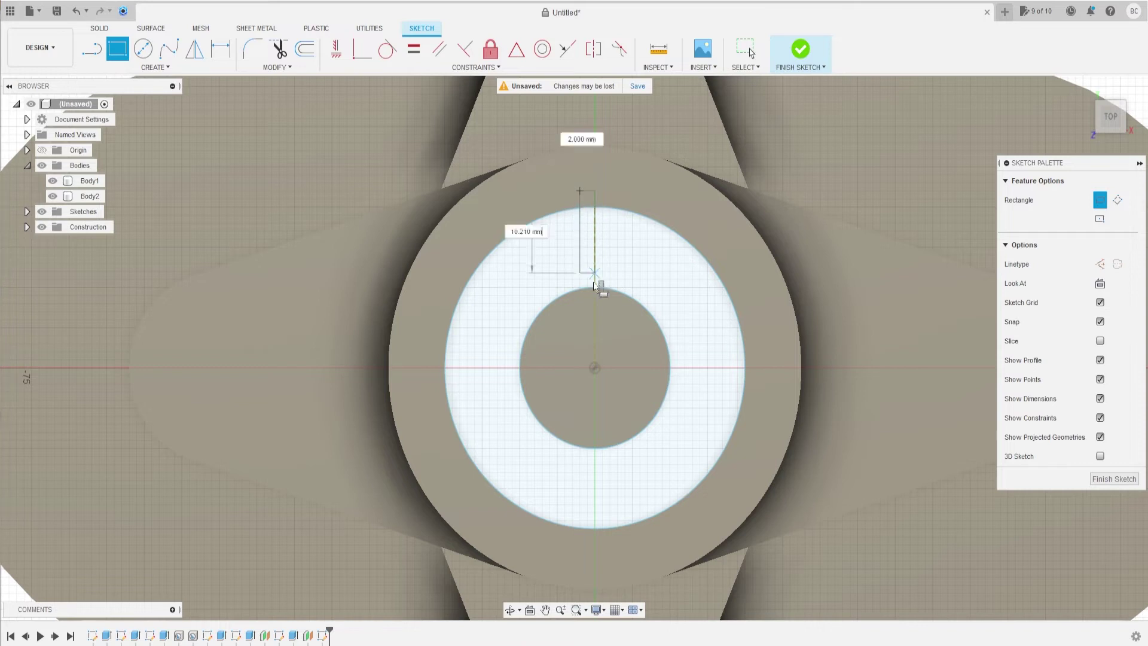
click(610, 325)
scroll(603, 293, up, 2)
scroll(605, 283, up, 2)
scroll(606, 278, up, 2)
Dimension the rectangle 5 mm wide and 2.5 mm from the centre construction line
key(d)
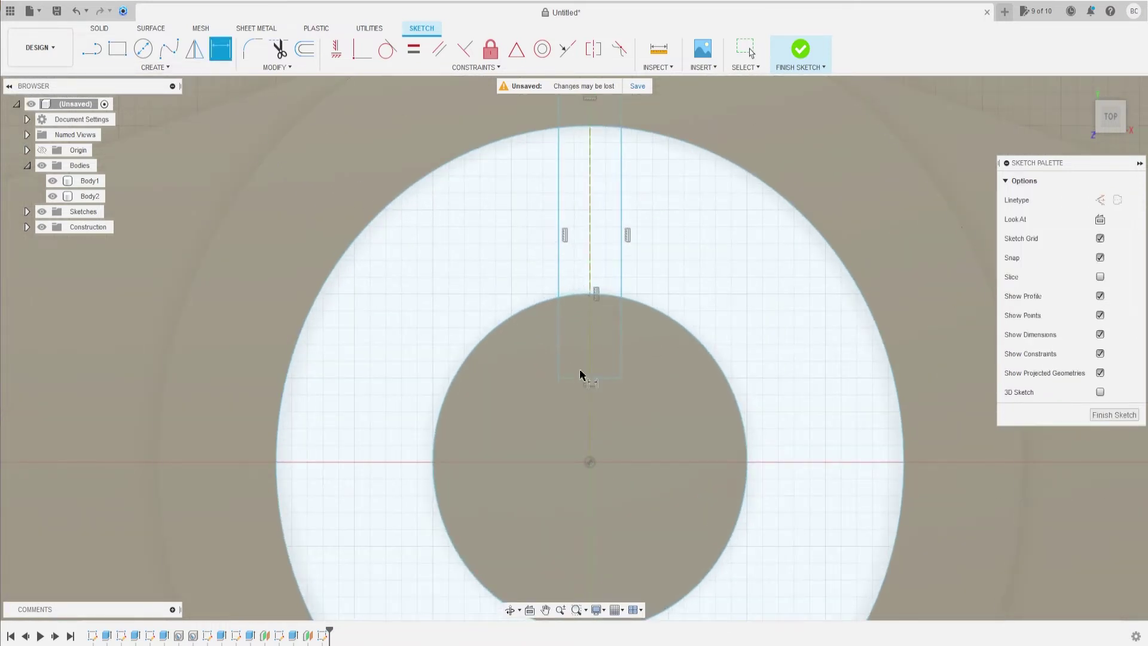
click(602, 377)
click(606, 417)
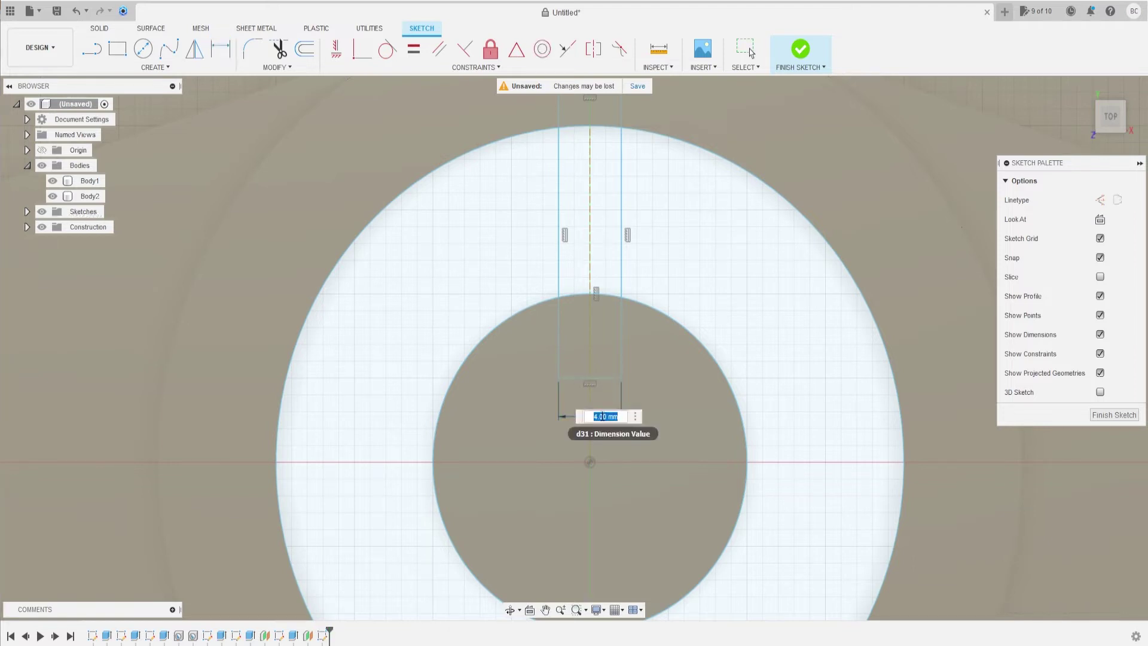
key(Return)
click(623, 332)
click(591, 333)
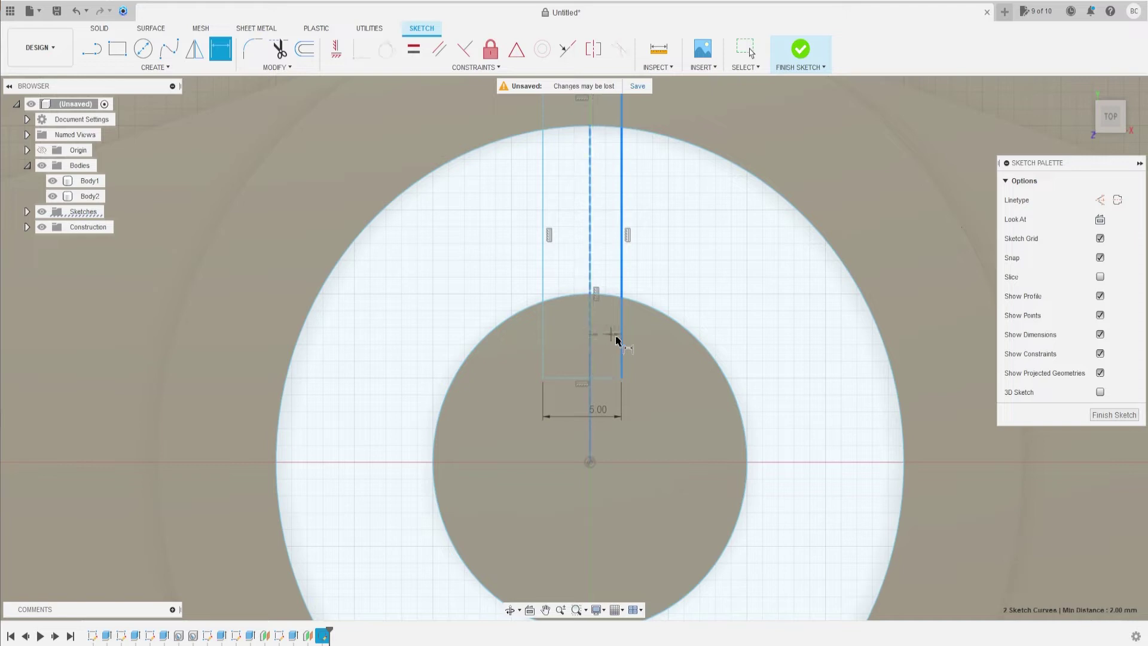
click(646, 350)
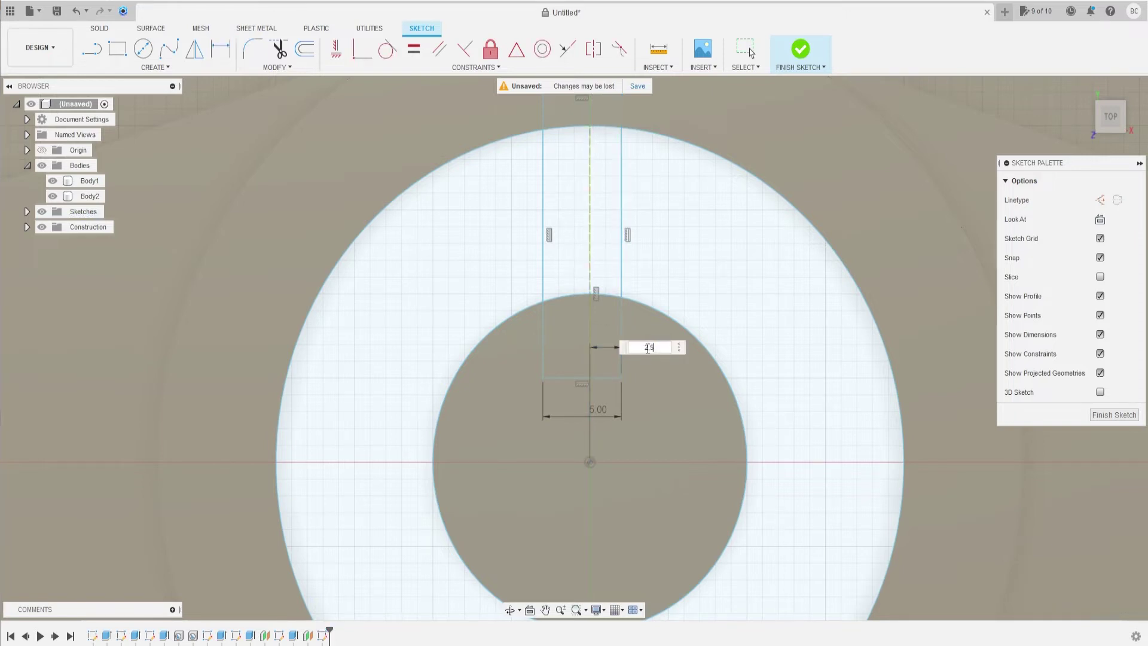
key(Return)
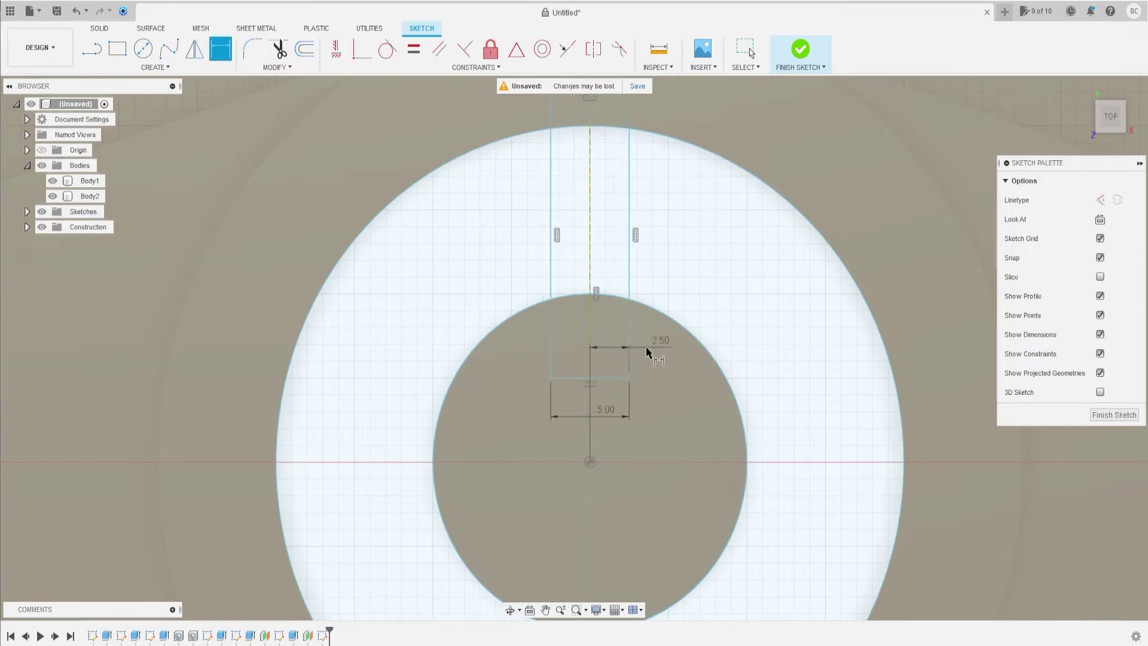
Trim the rectangle's top edge and its side ends beyond the bore and inside the shaft
scroll(702, 372, down, 3)
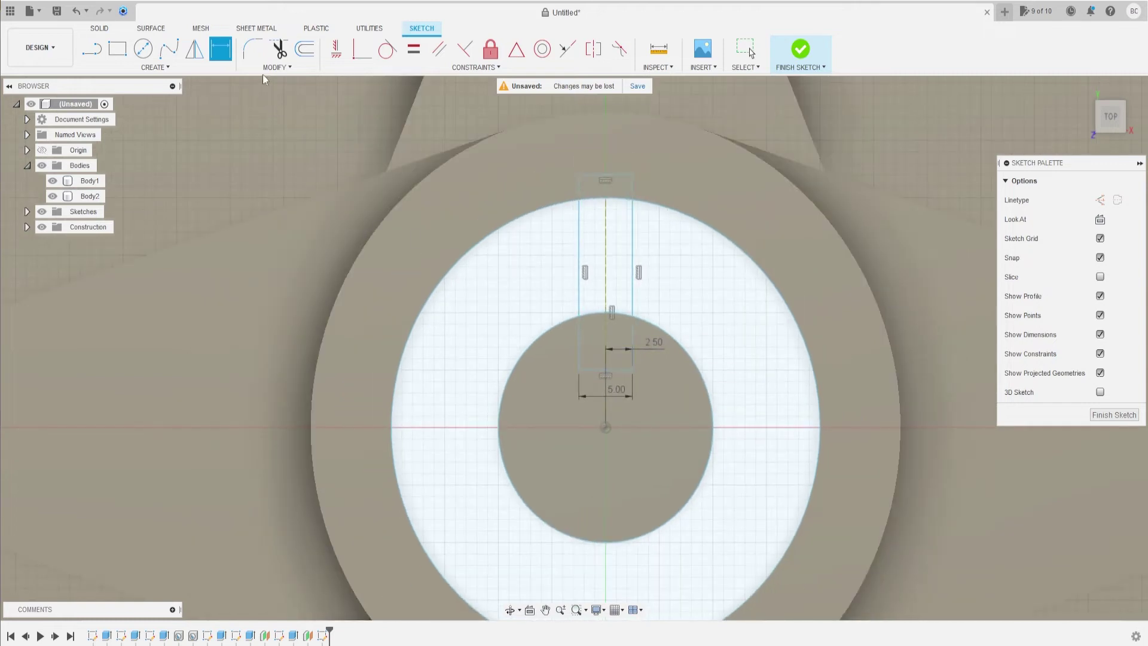
click(279, 50)
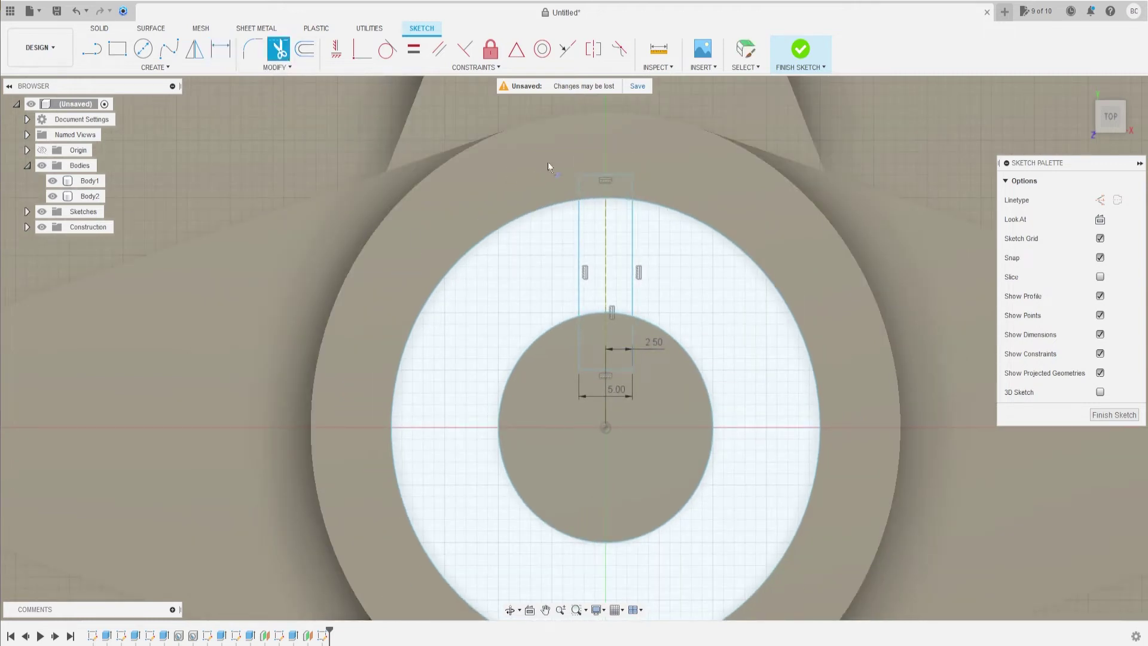
click(579, 179)
click(601, 177)
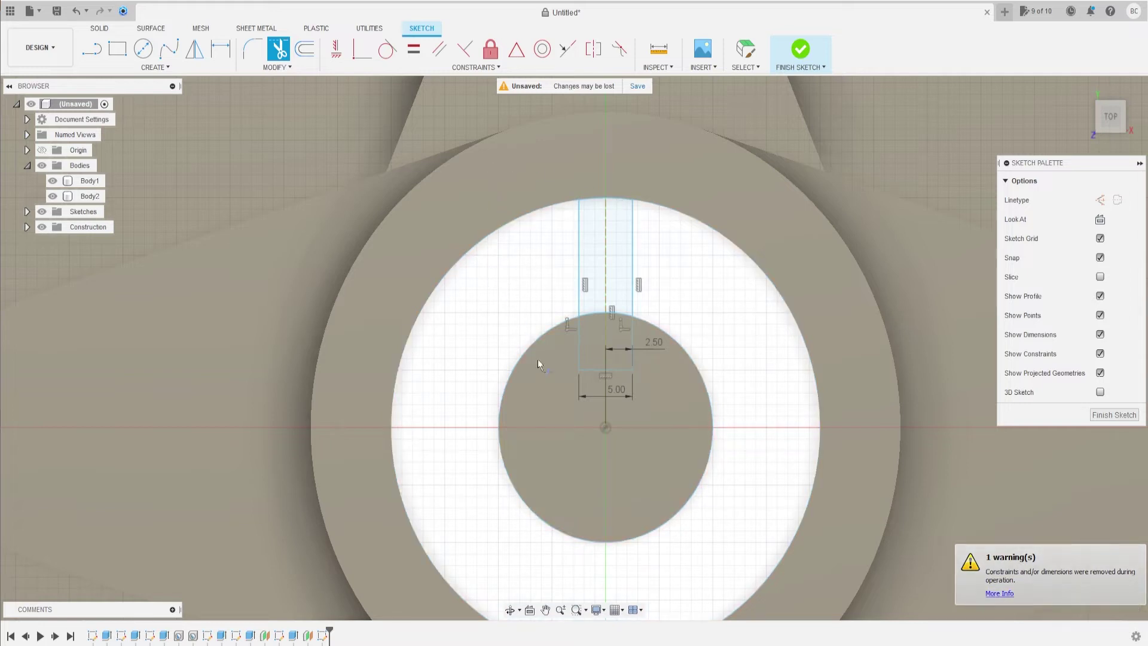
click(579, 358)
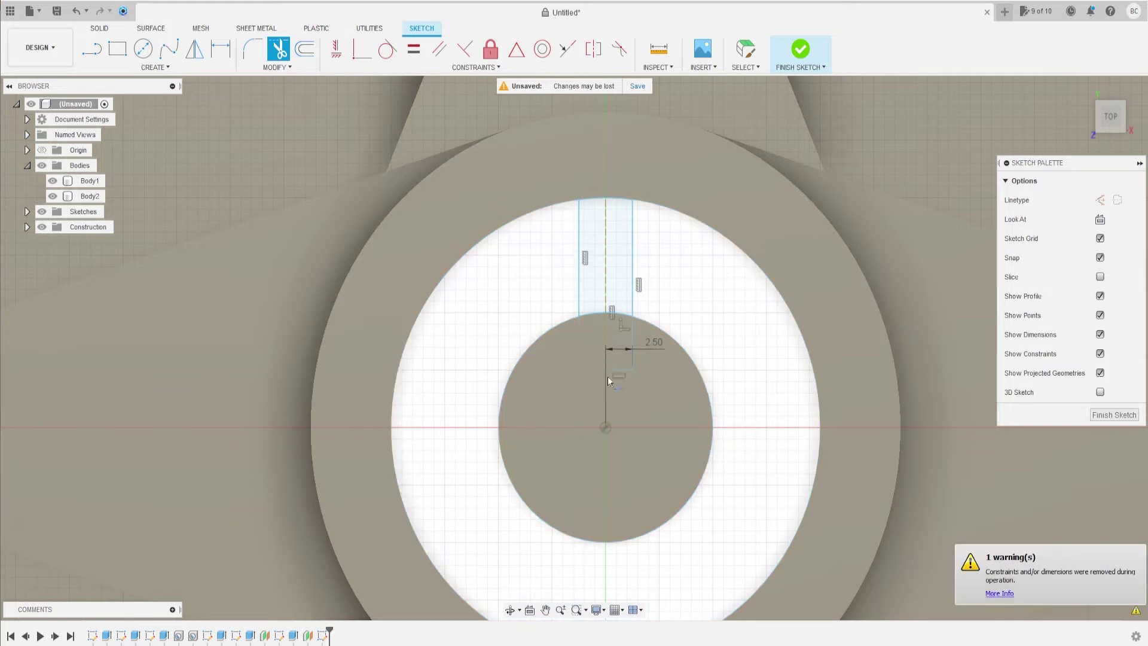
click(635, 339)
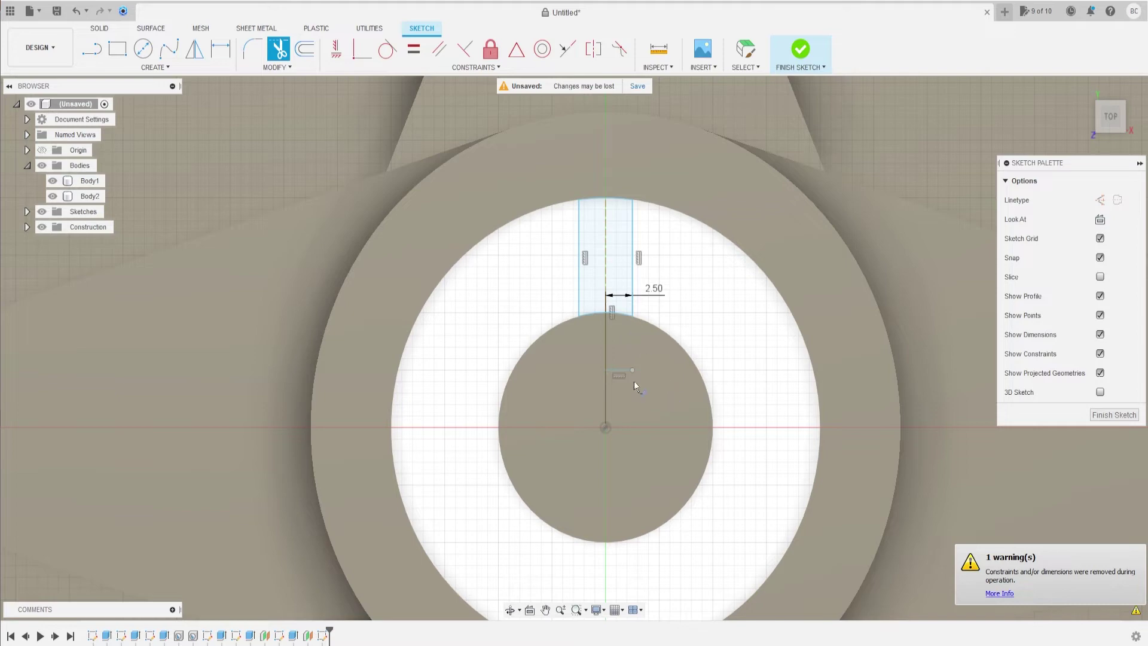
key(e)
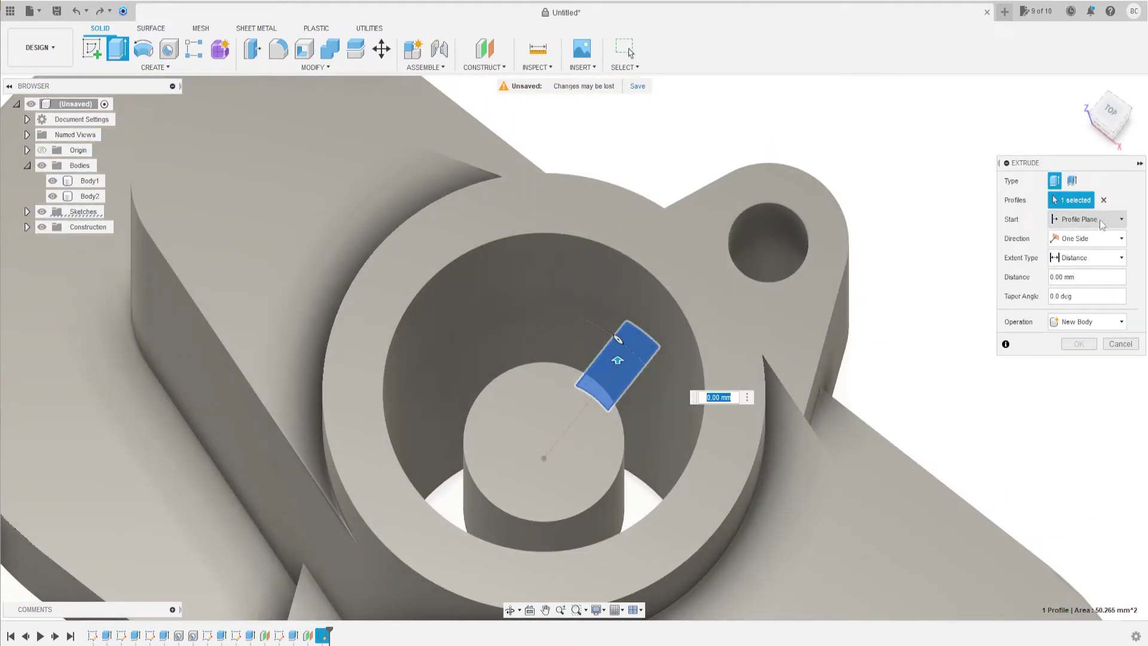
Extrude the rib profile To Object up to the shaft face as a Join, leaving one body
click(1096, 258)
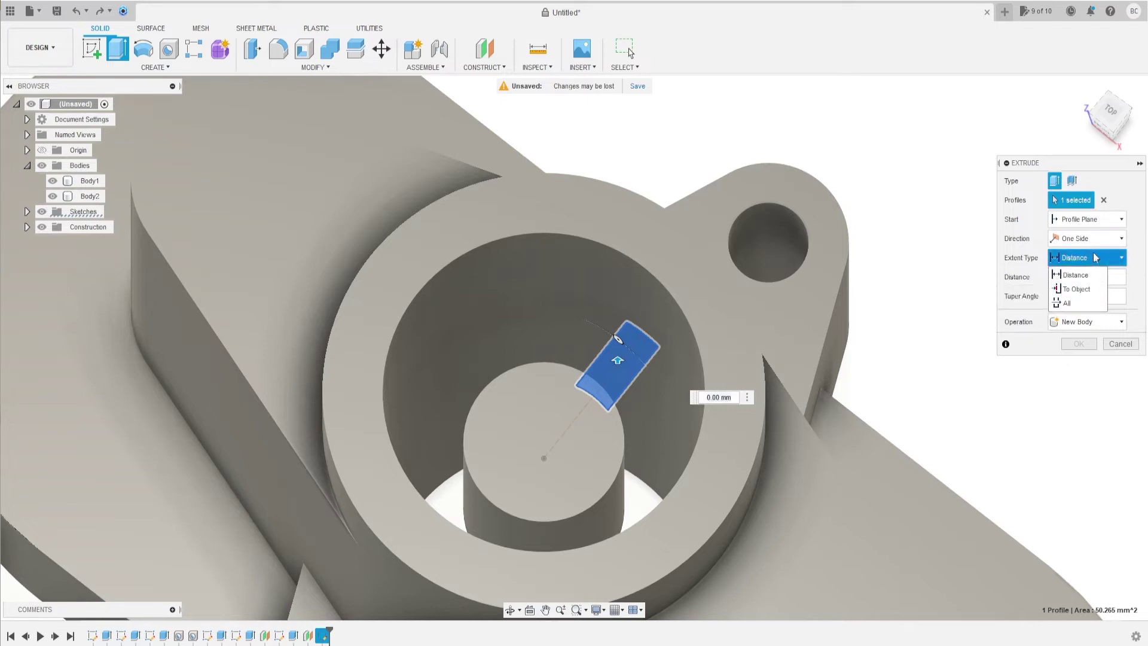
click(1079, 290)
click(90, 181)
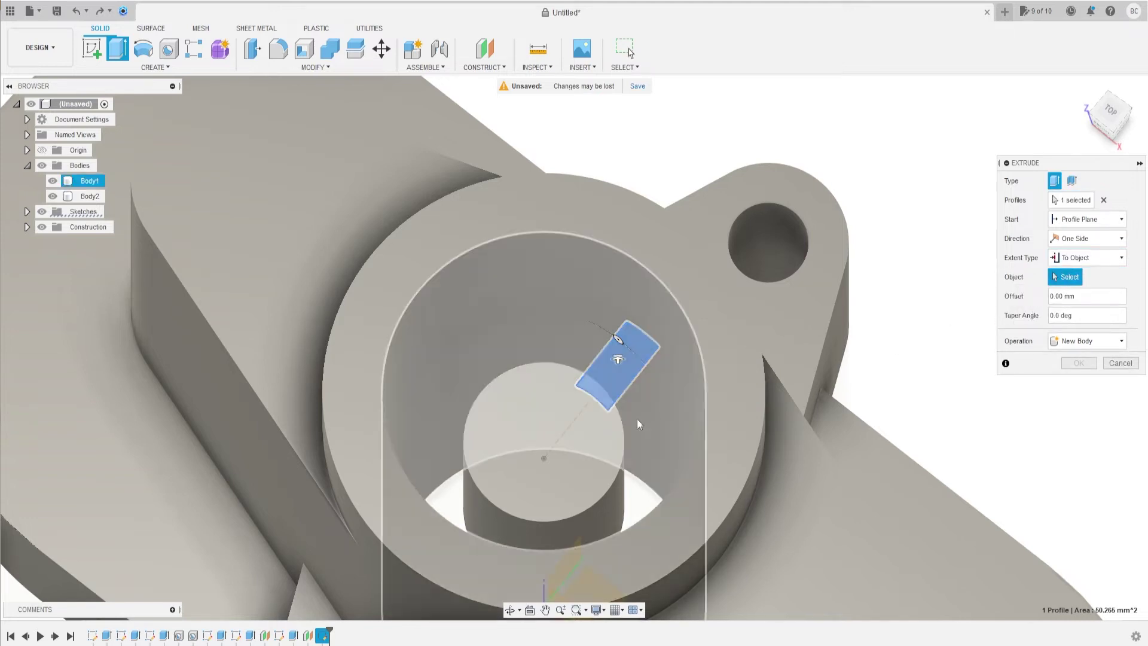
shift+middle_drag(652, 414, 56, 156)
mouse_move(624, 244)
shift+middle_down()
mouse_move(506, 258)
mouse_move(912, 379)
shift+middle_up()
click(604, 246)
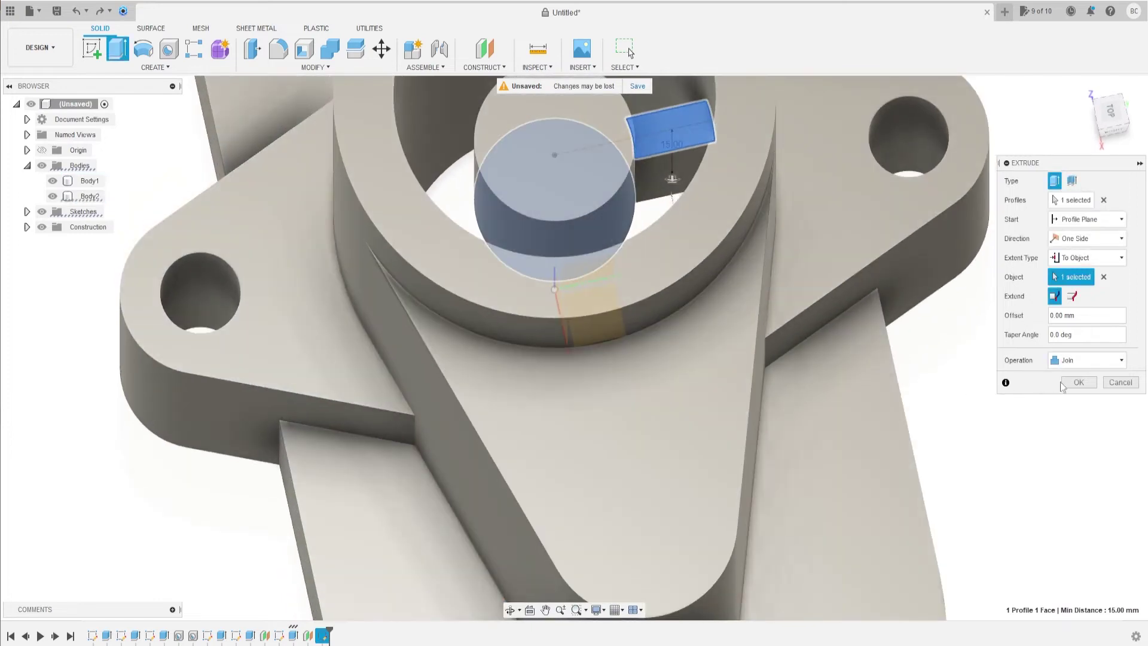
click(1078, 382)
mouse_move(853, 377)
shift+middle_down()
mouse_move(594, 350)
mouse_move(686, 353)
mouse_move(748, 418)
shift+middle_up()
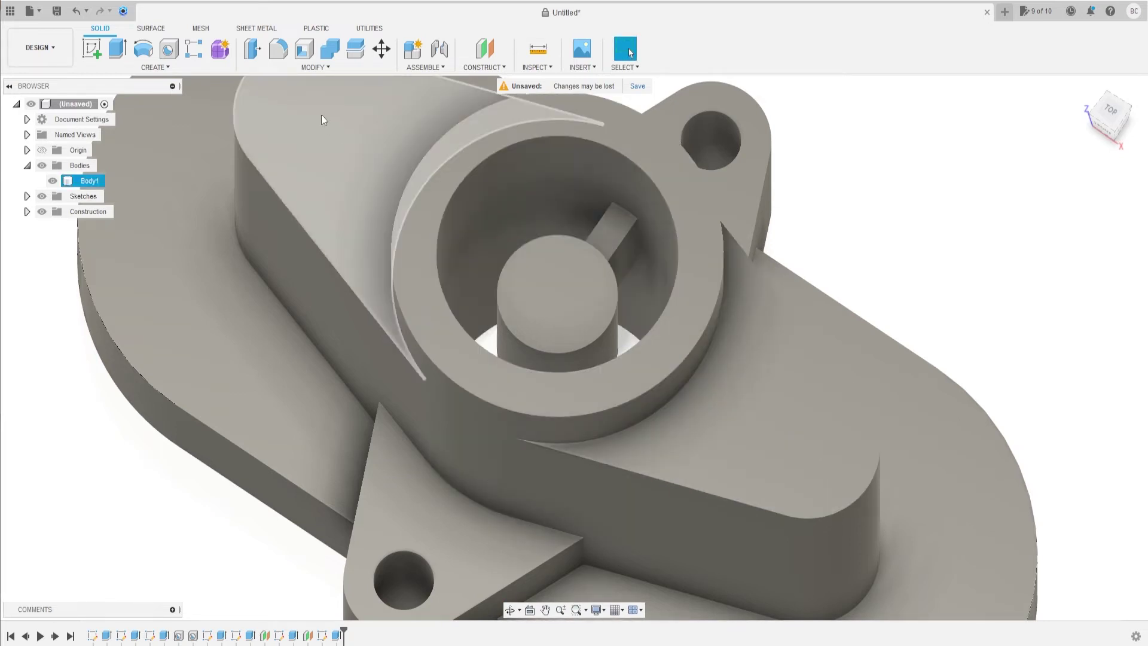
Select the rib's first four edges for filleting, including the rib-shaft junction
click(278, 48)
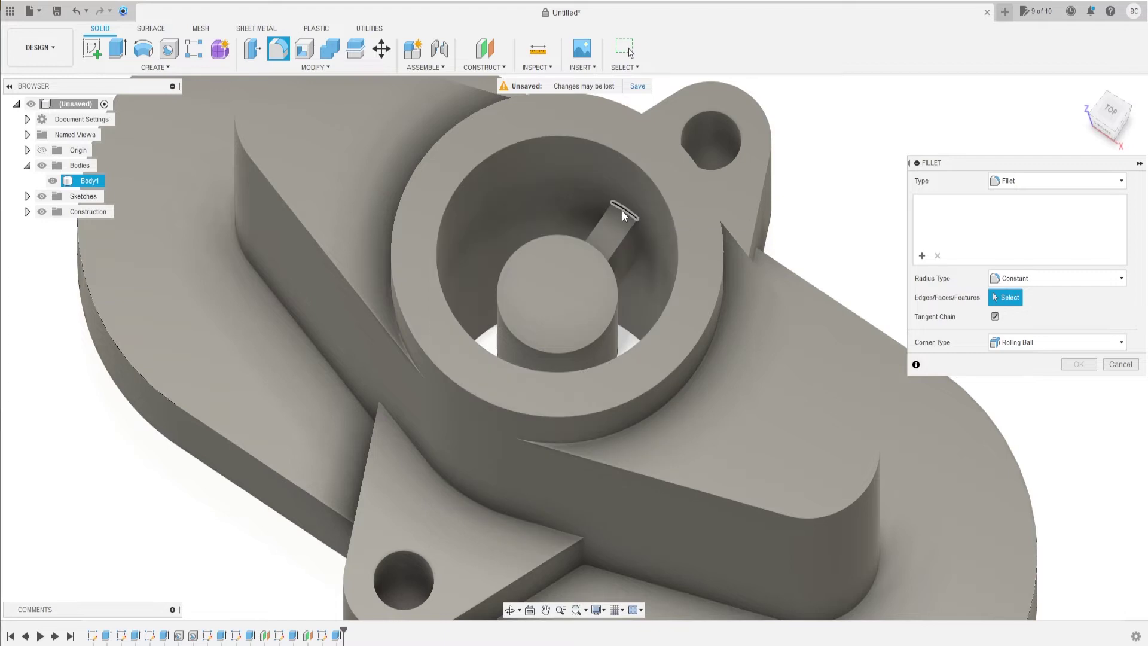
click(622, 210)
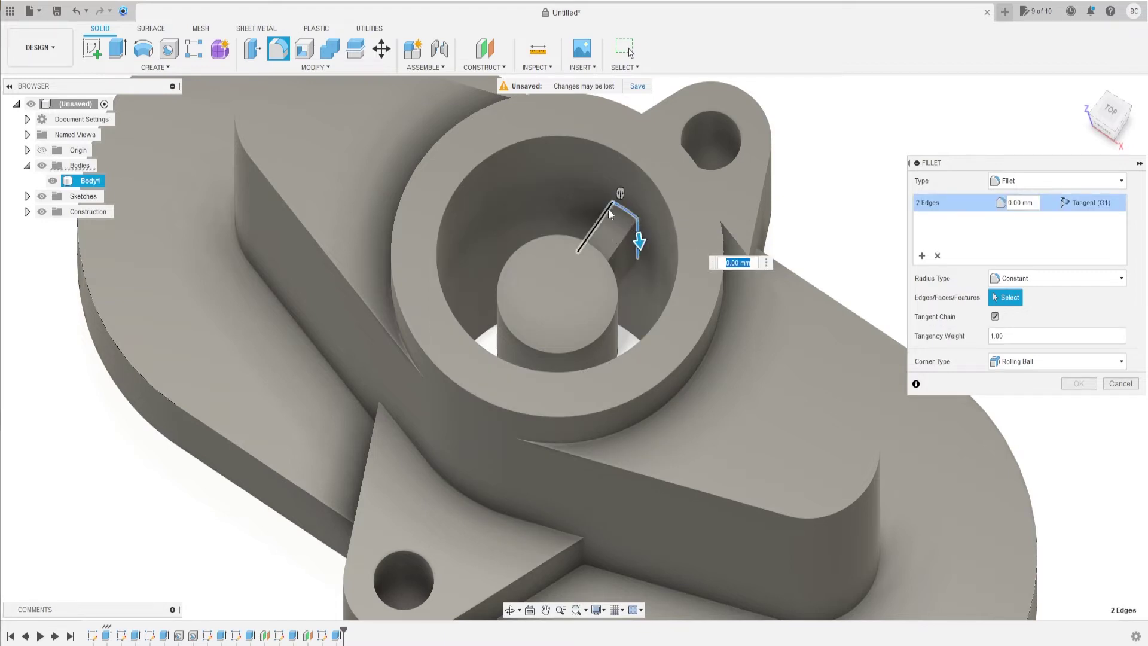
shift+middle_drag(636, 234, 631, 220)
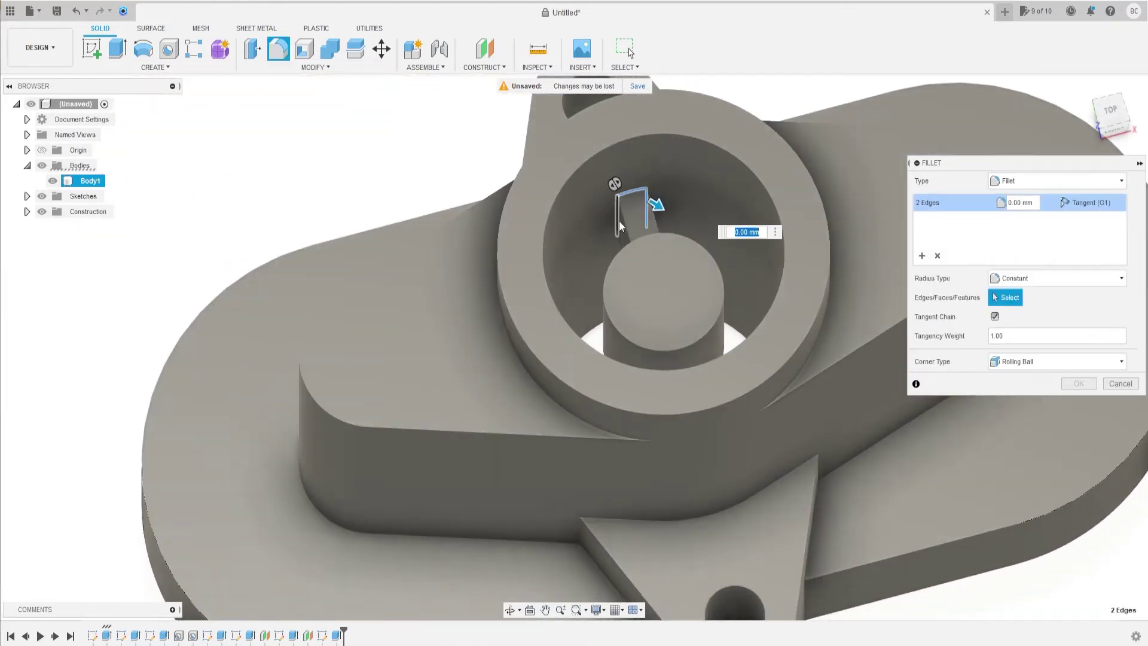
click(619, 221)
shift+middle_drag(621, 218, 555, 225)
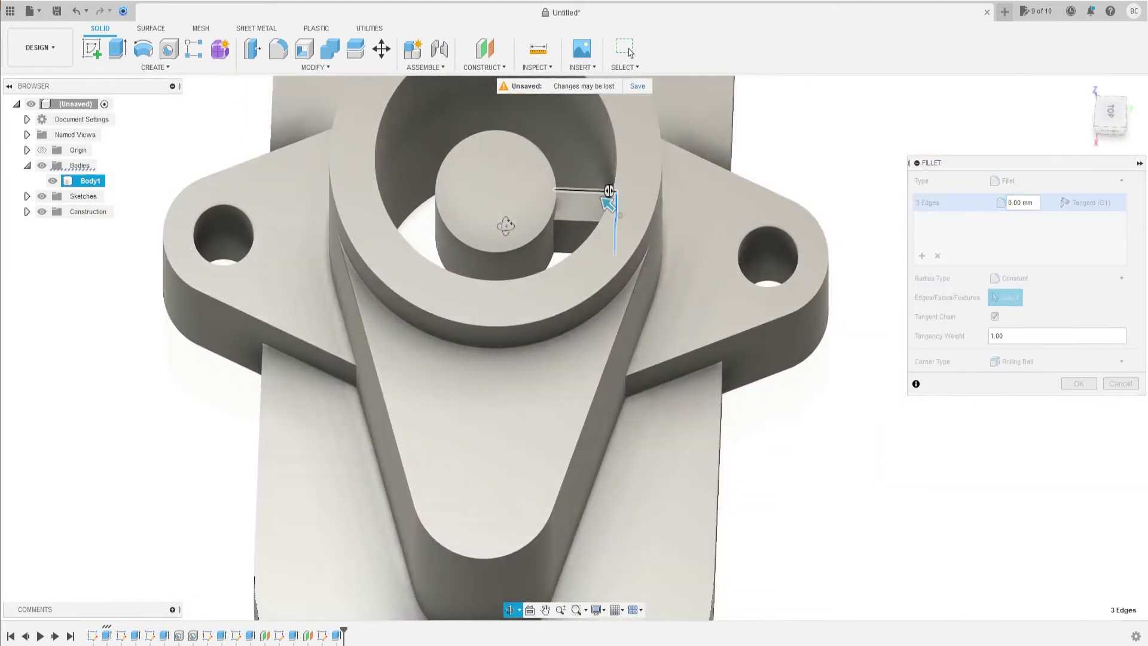
click(553, 232)
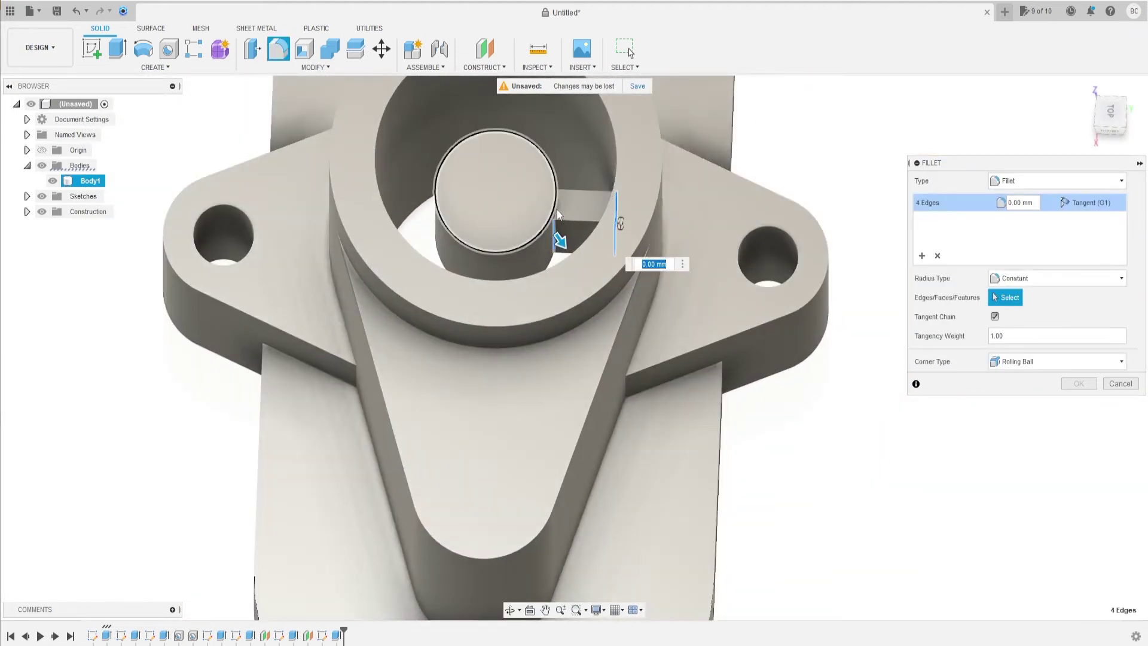
mouse_move(558, 210)
shift+middle_down()
mouse_move(538, 227)
mouse_move(571, 192)
shift+middle_up()
click(561, 196)
Add three more rib edges, including a vertical one, and apply a 2 mm fillet
scroll(537, 316, up, 3)
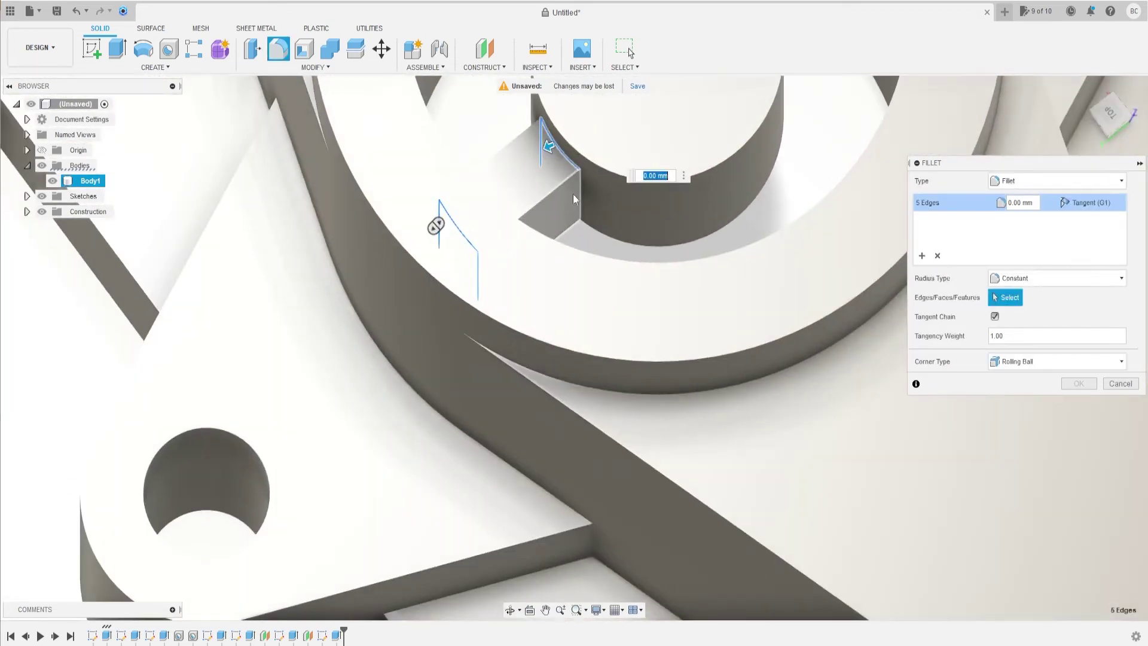
click(581, 227)
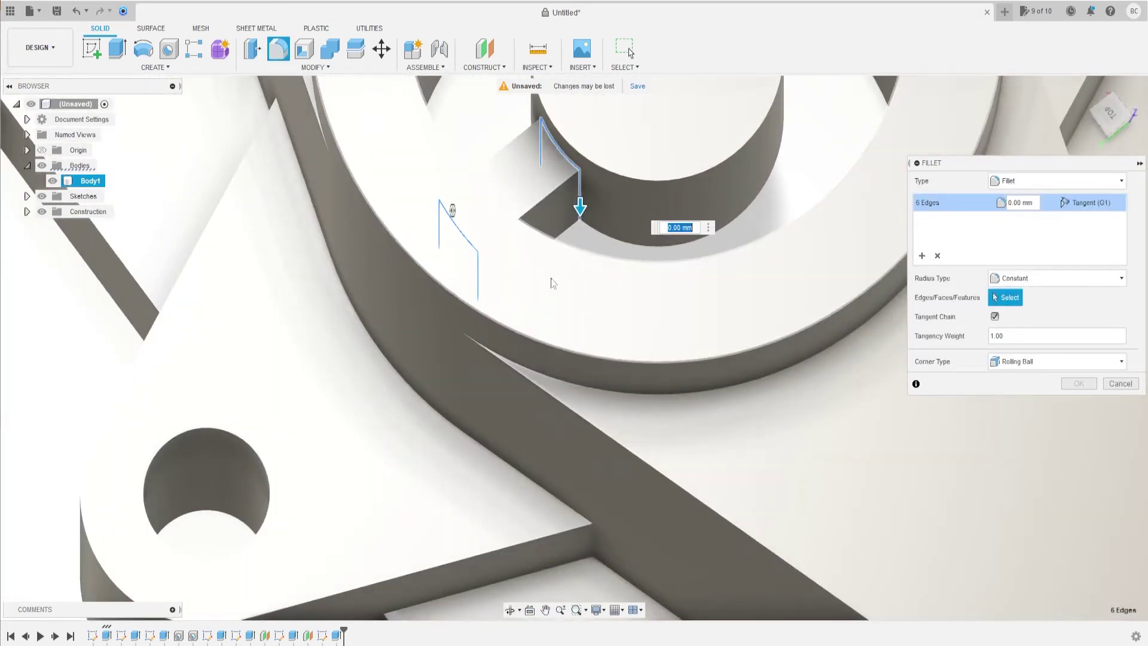
mouse_move(531, 310)
shift+middle_down()
mouse_move(520, 204)
mouse_move(527, 339)
mouse_move(525, 293)
mouse_move(545, 295)
shift+middle_up()
scroll(527, 339, down, 5)
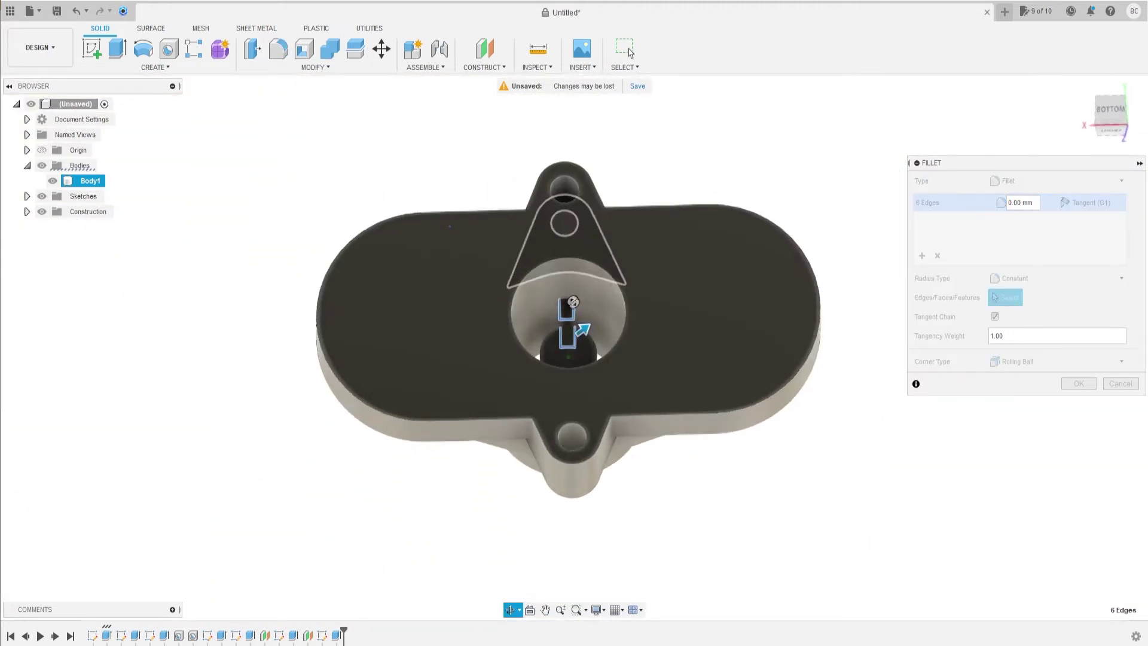
click(560, 297)
mouse_move(559, 296)
shift+middle_down()
mouse_move(548, 312)
mouse_move(551, 395)
mouse_move(628, 398)
shift+middle_up()
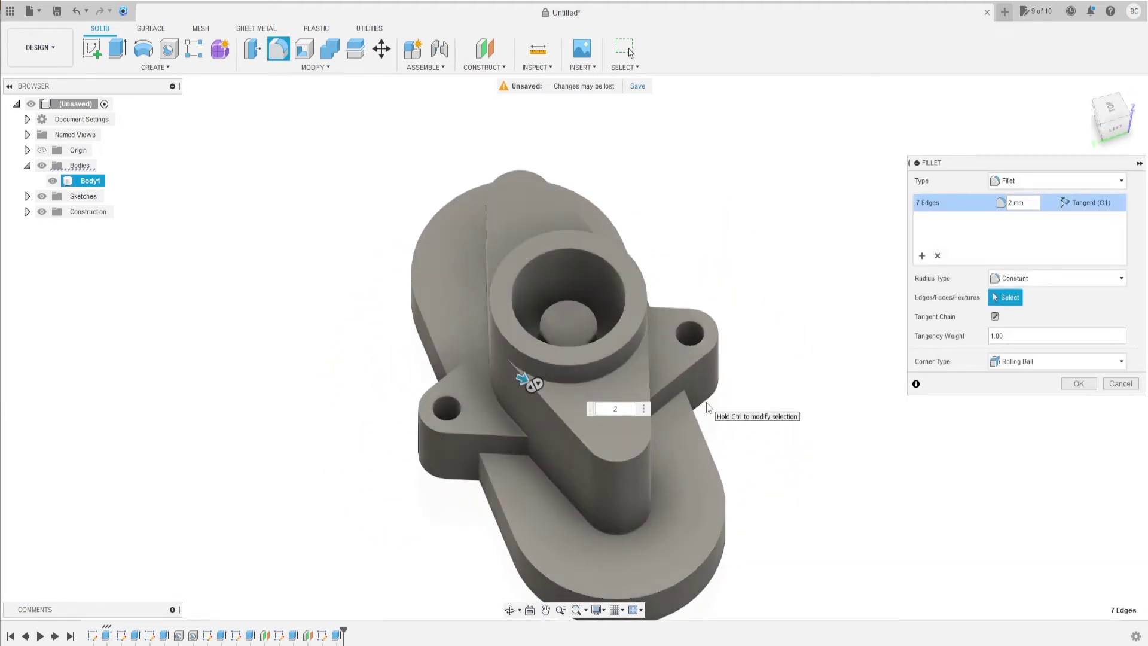
click(1078, 383)
shift+middle_drag(781, 351, 540, 310)
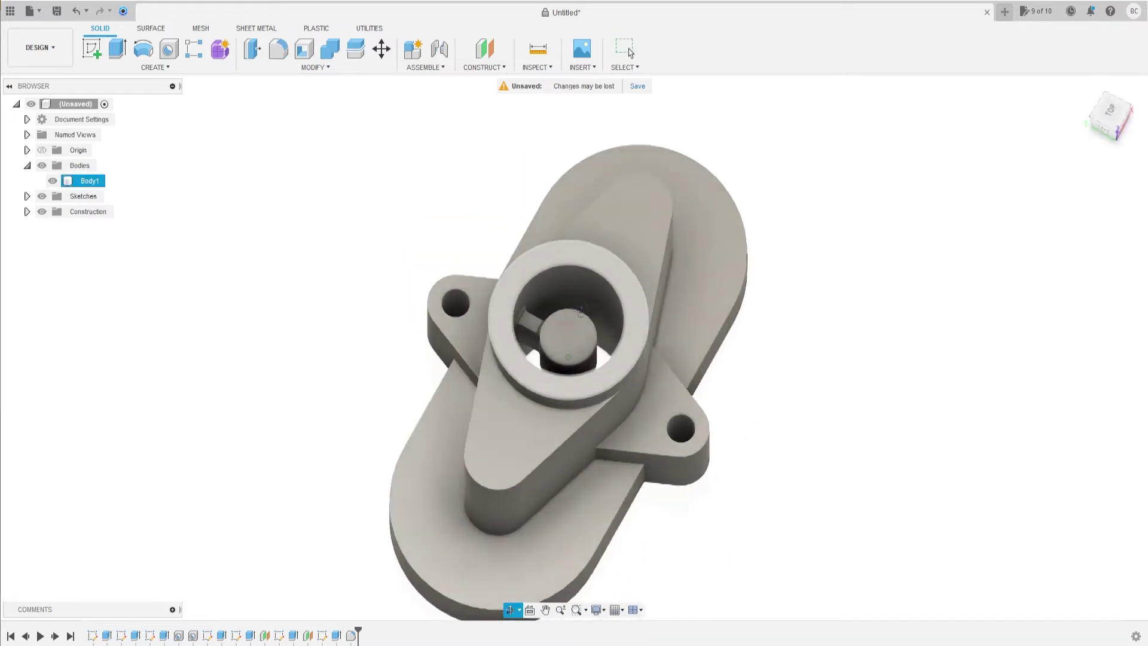
Start a circular pattern with Object Type set to Features
scroll(539, 310, up, 5)
mouse_move(563, 322)
shift+middle_down()
mouse_move(609, 355)
mouse_move(616, 326)
shift+middle_up()
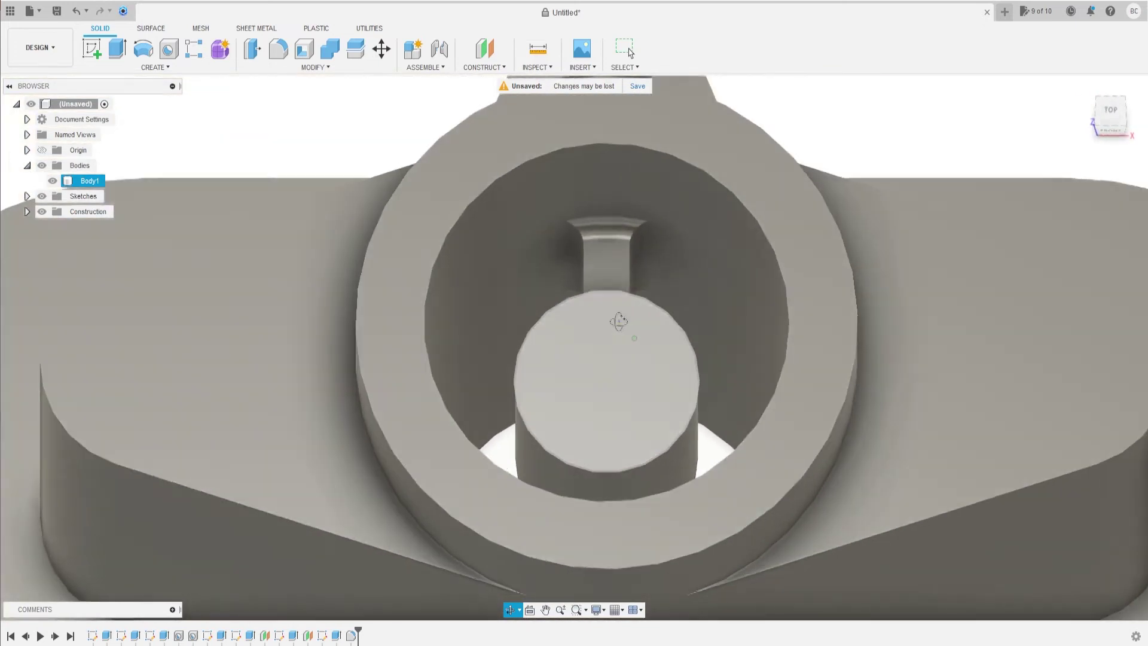
scroll(607, 328, down, 5)
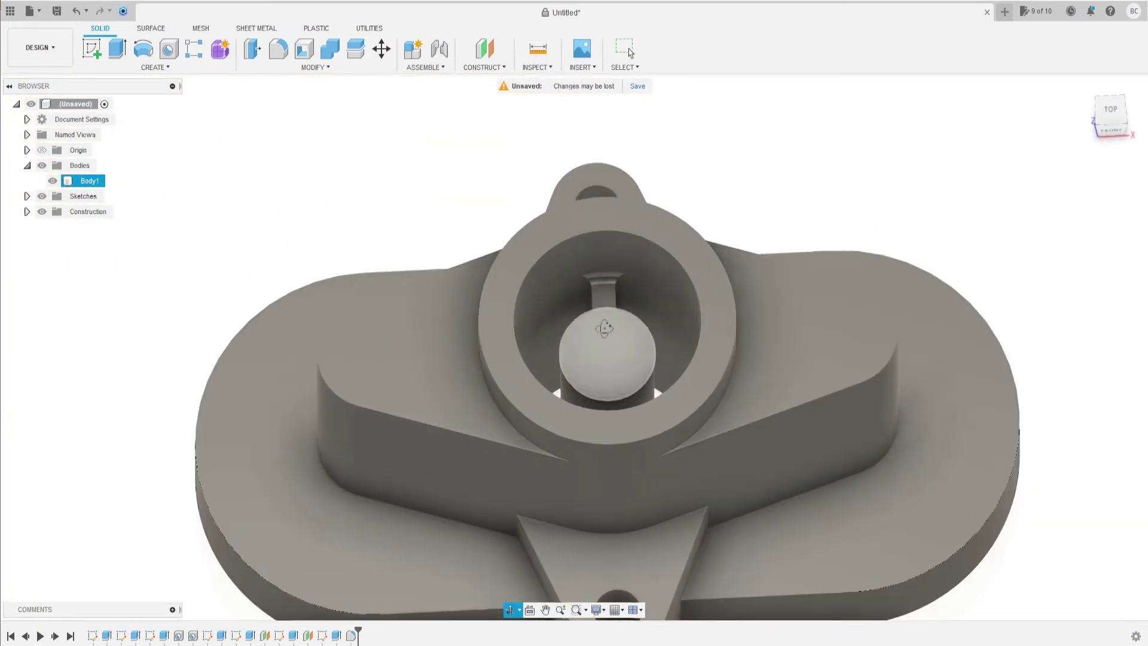
shift+middle_drag(608, 328, 598, 335)
click(293, 115)
click(310, 68)
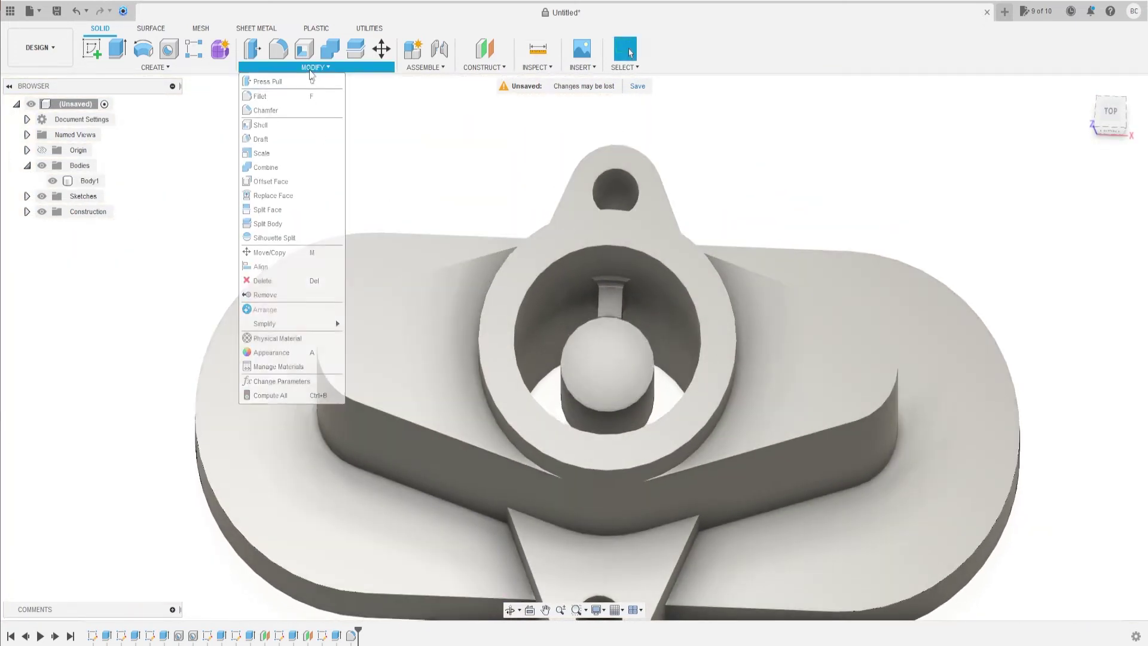
click(186, 69)
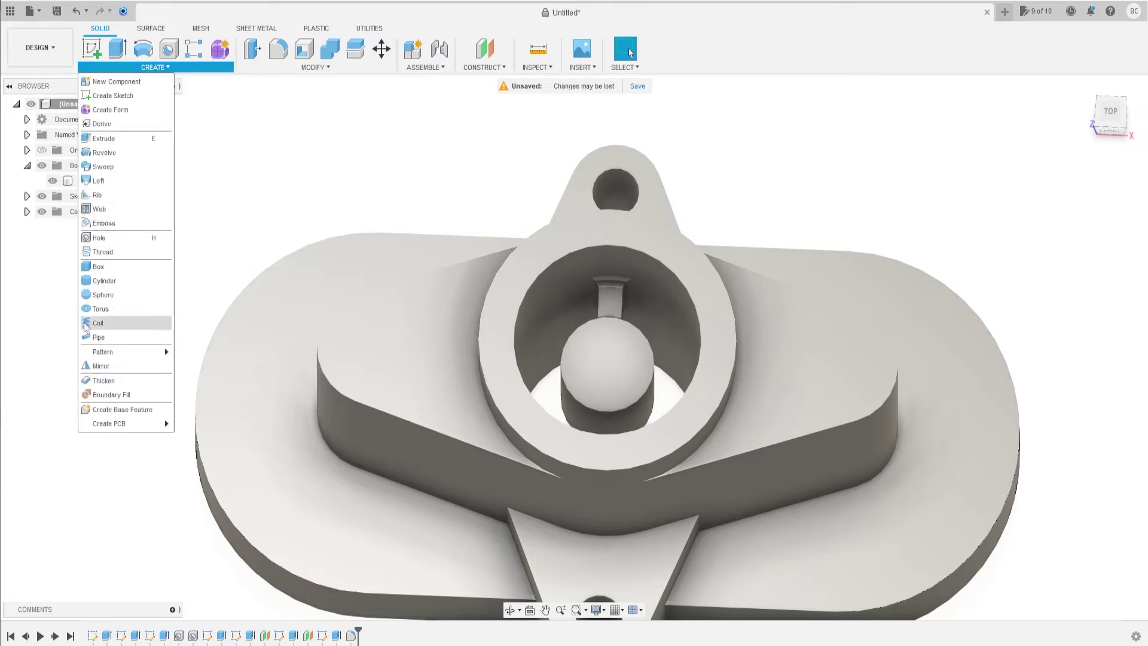
mouse_move(103, 352)
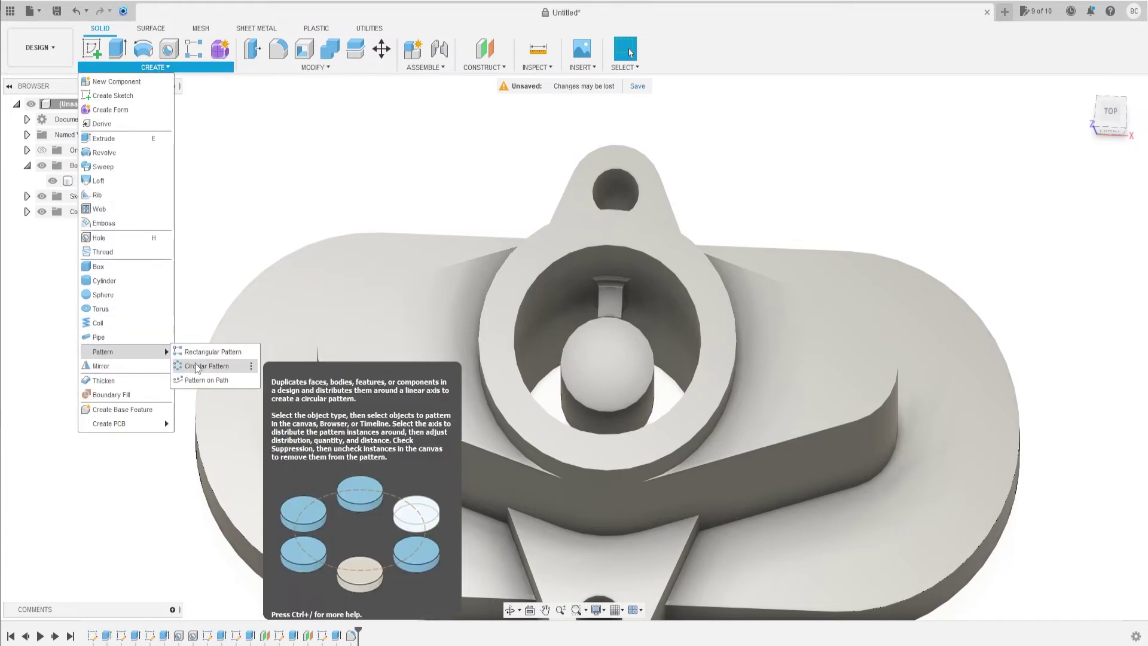
click(207, 366)
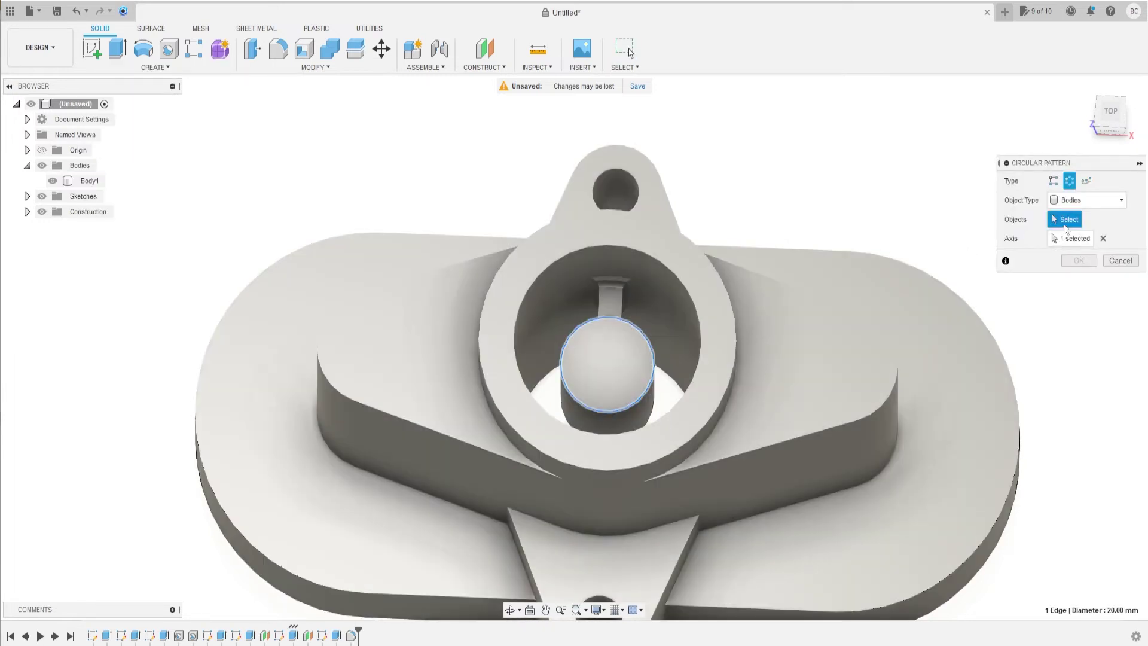
click(1096, 204)
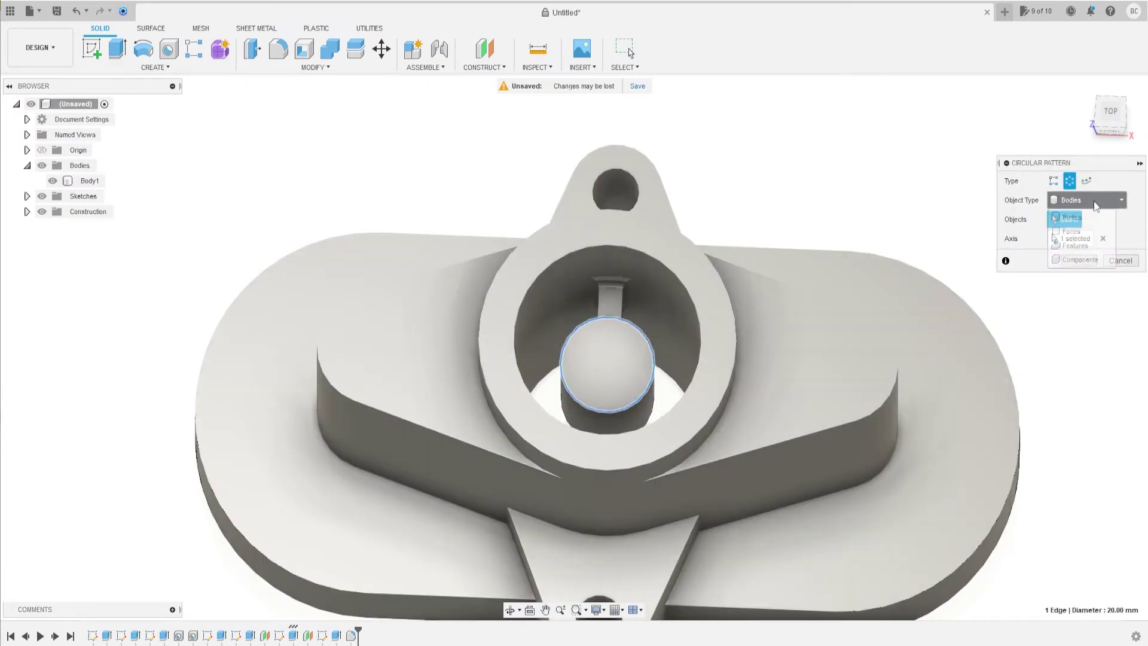
click(1076, 246)
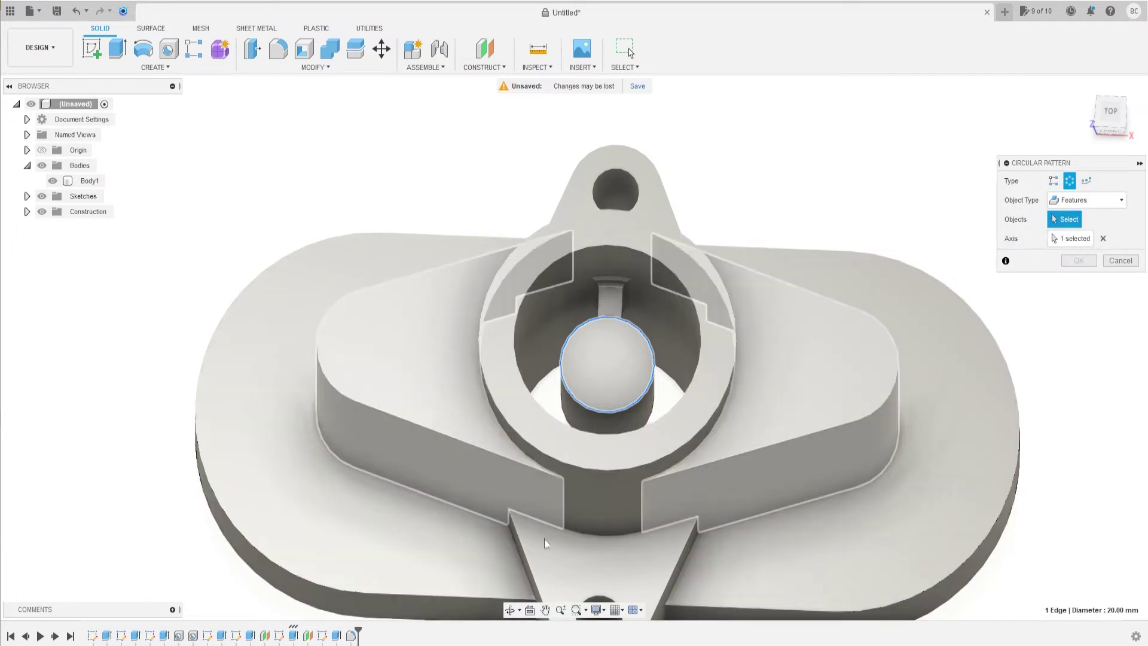
Pattern the rib extrusion and its fillet around the shaft axis, quantity 4
click(336, 637)
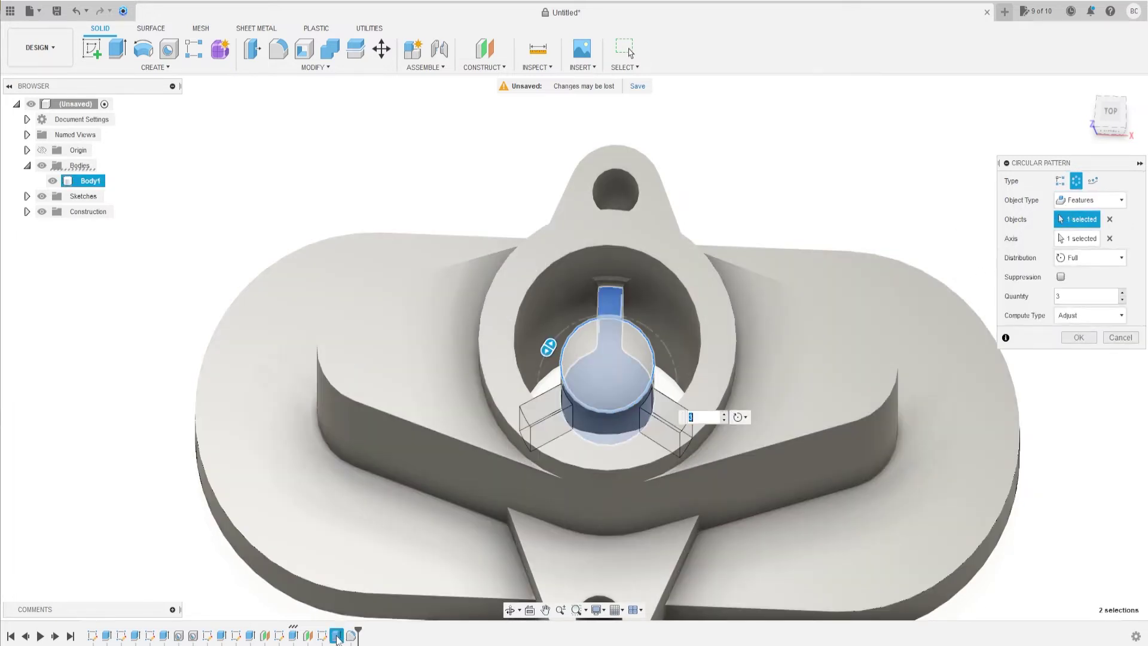
click(352, 636)
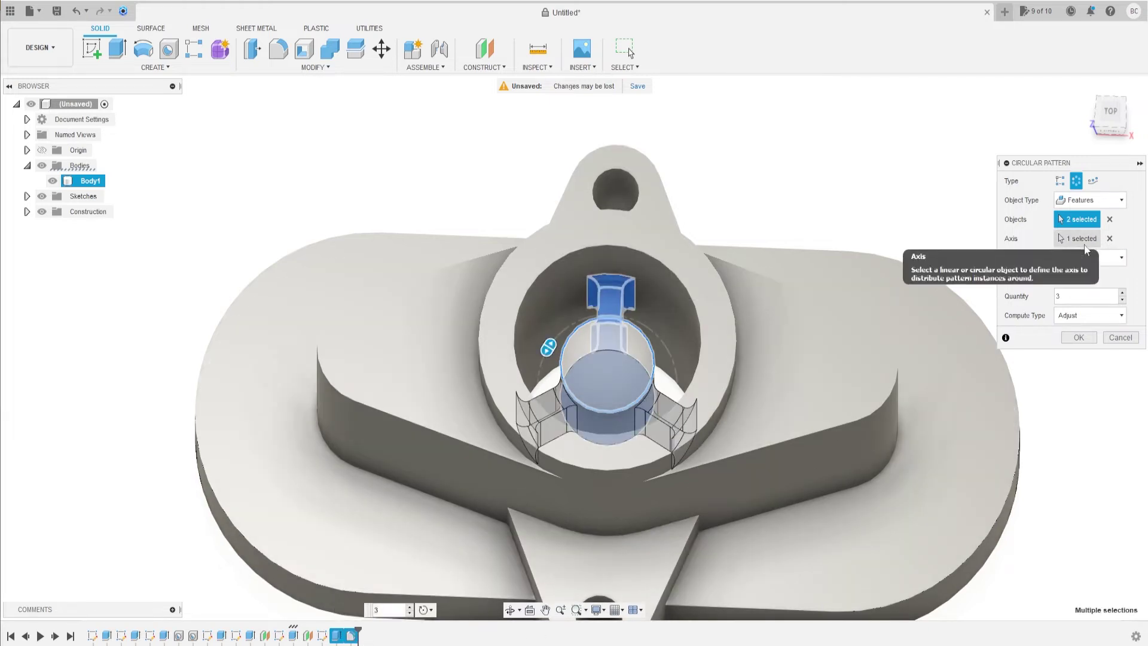
click(1068, 250)
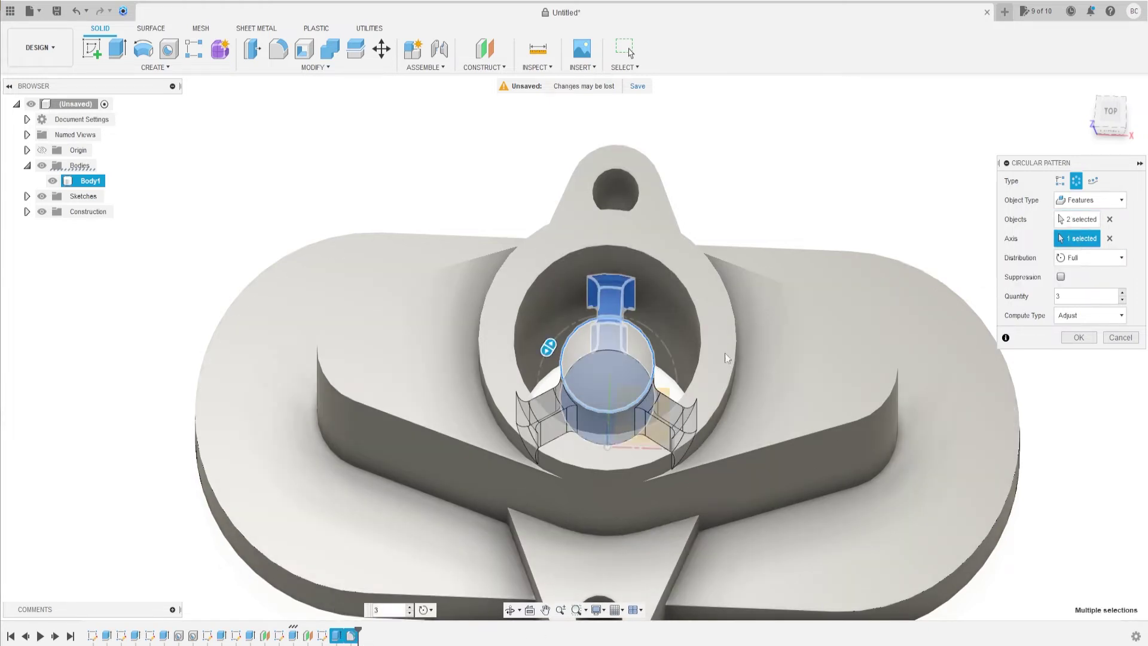
click(1122, 292)
shift+middle_drag(836, 293, 897, 317)
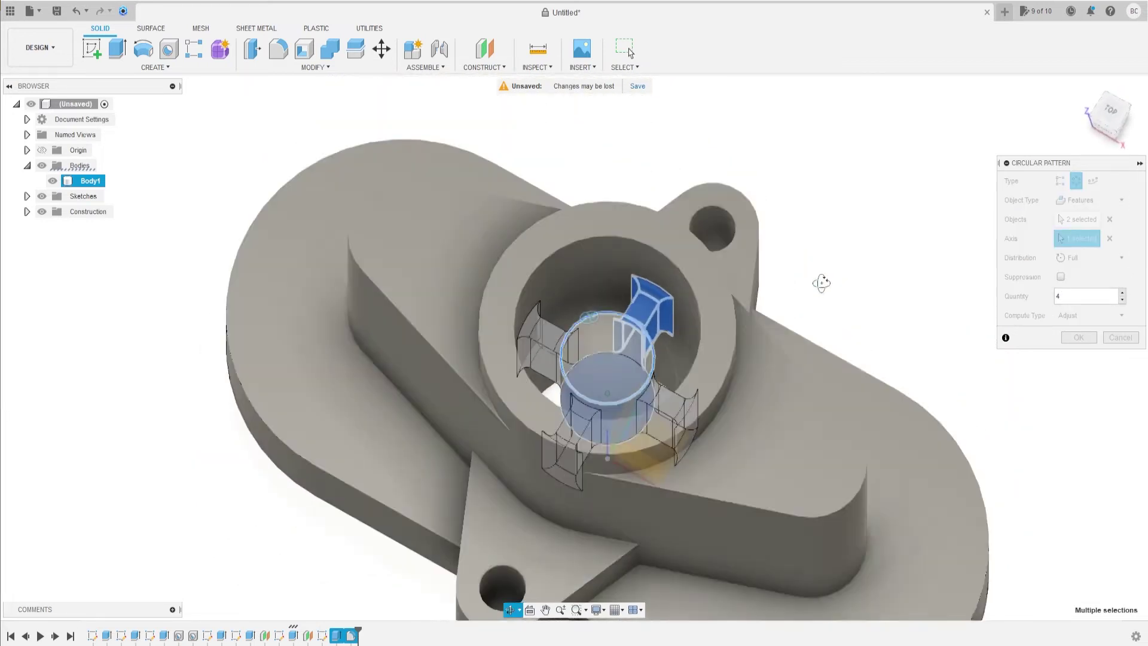
key(Return)
Place a 10 mm, 25 mm-deep hole with a 118° drill point on the triangular boss face
shift+middle_drag(755, 324, 764, 298)
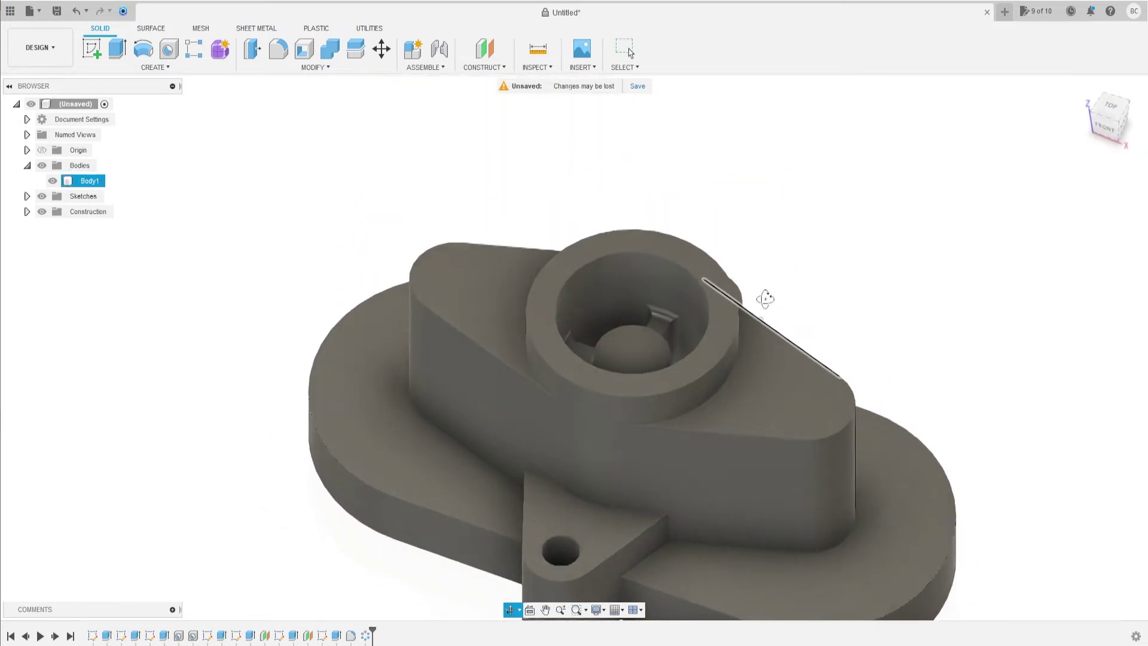
scroll(727, 331, down, 5)
middle_drag(698, 346, 558, 319)
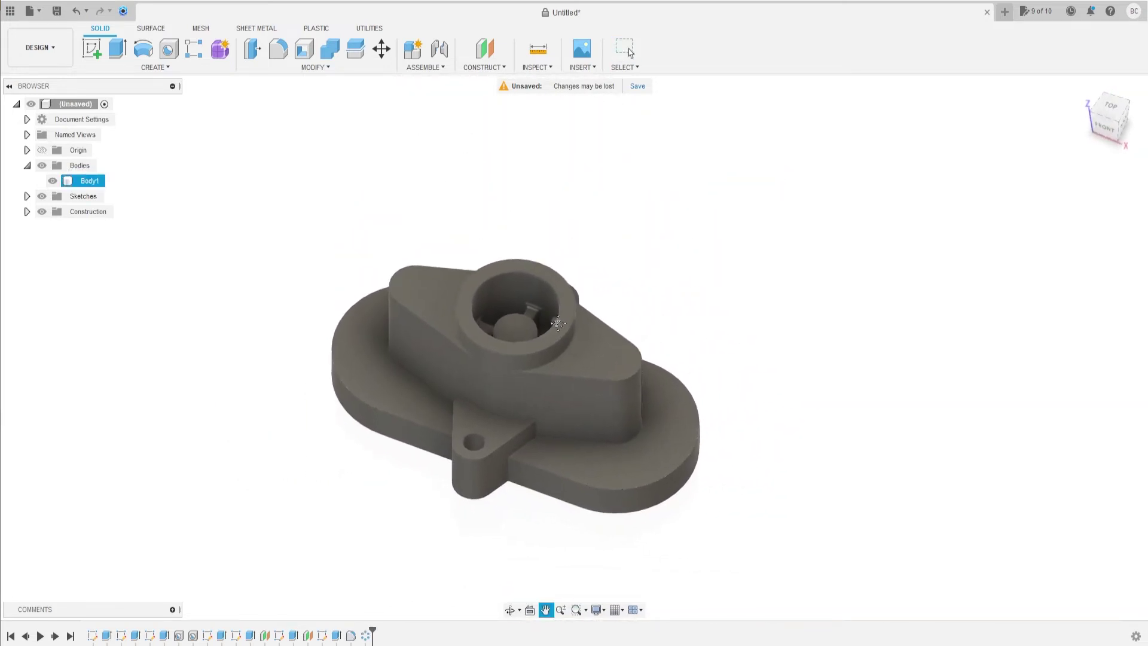
key(Escape)
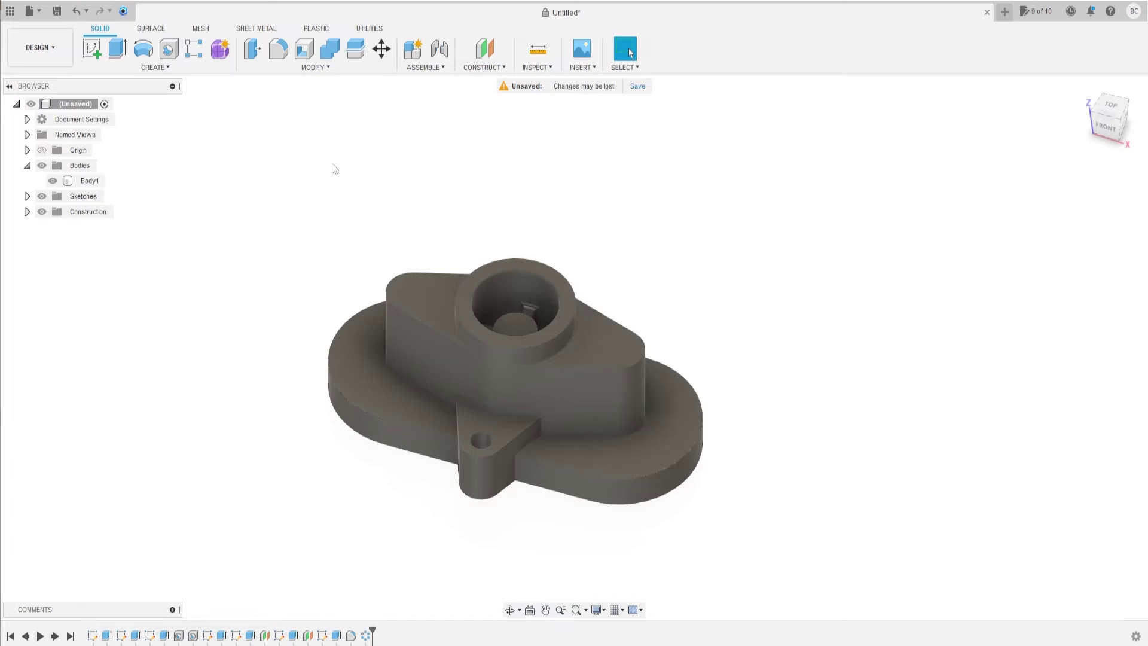
click(169, 49)
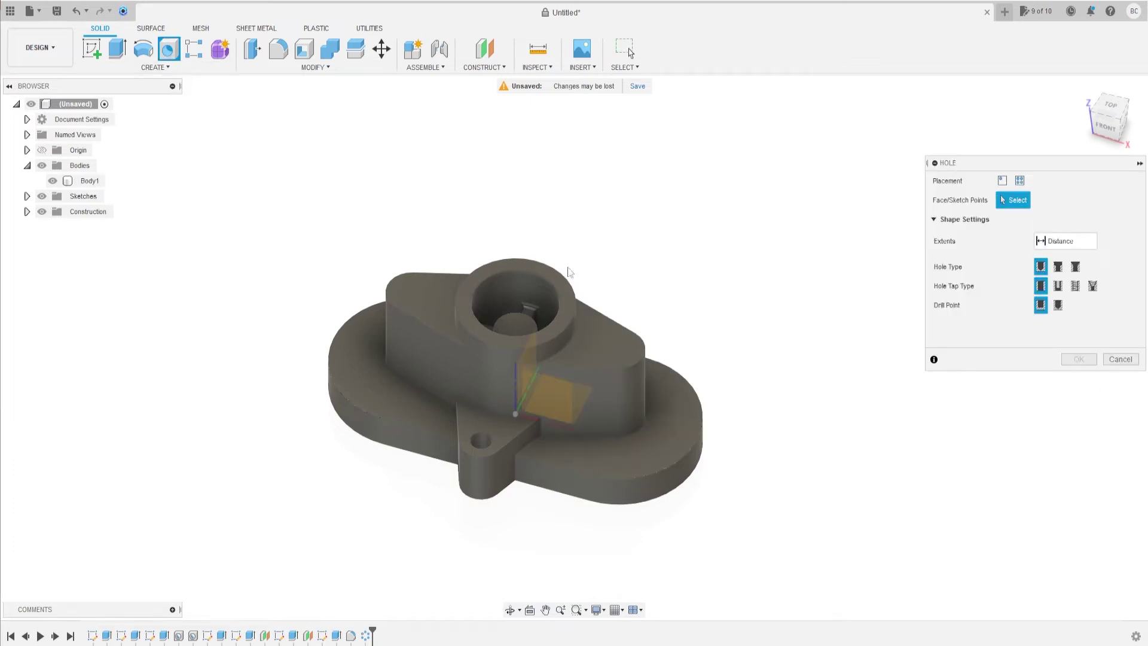
click(608, 343)
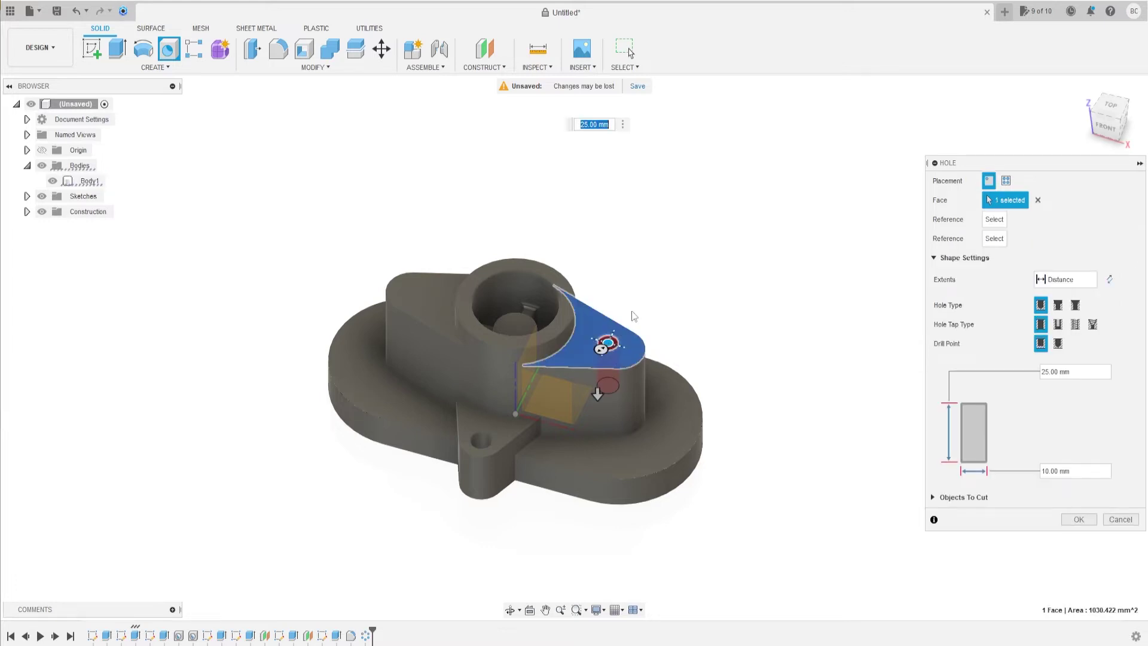
shift+middle_drag(631, 313, 634, 347)
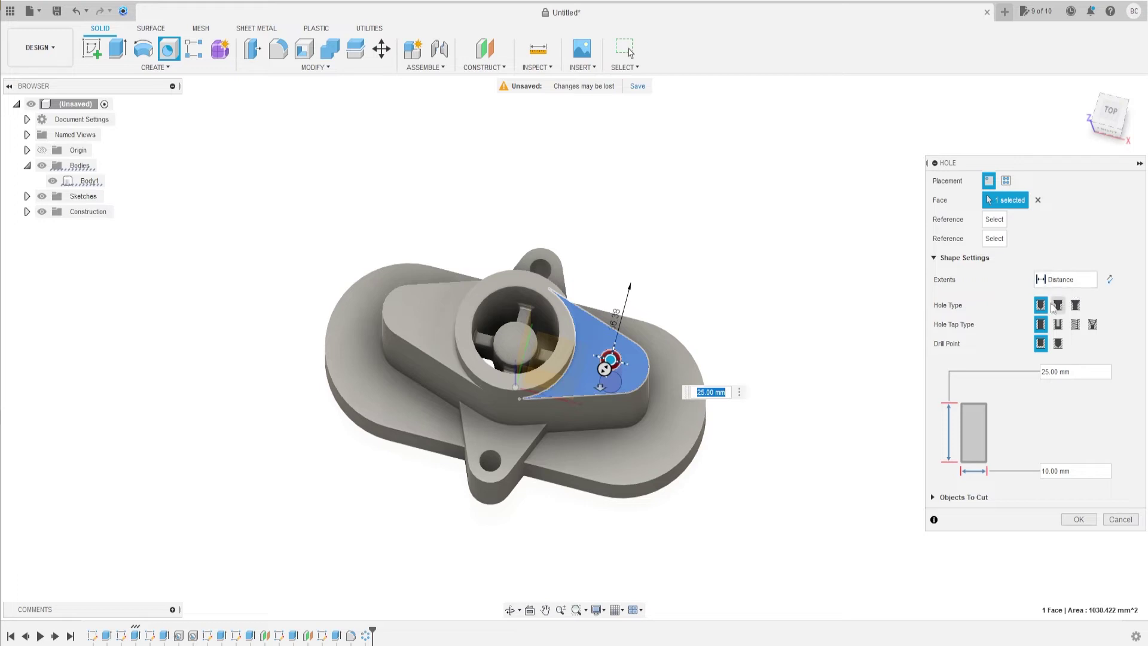
click(1058, 345)
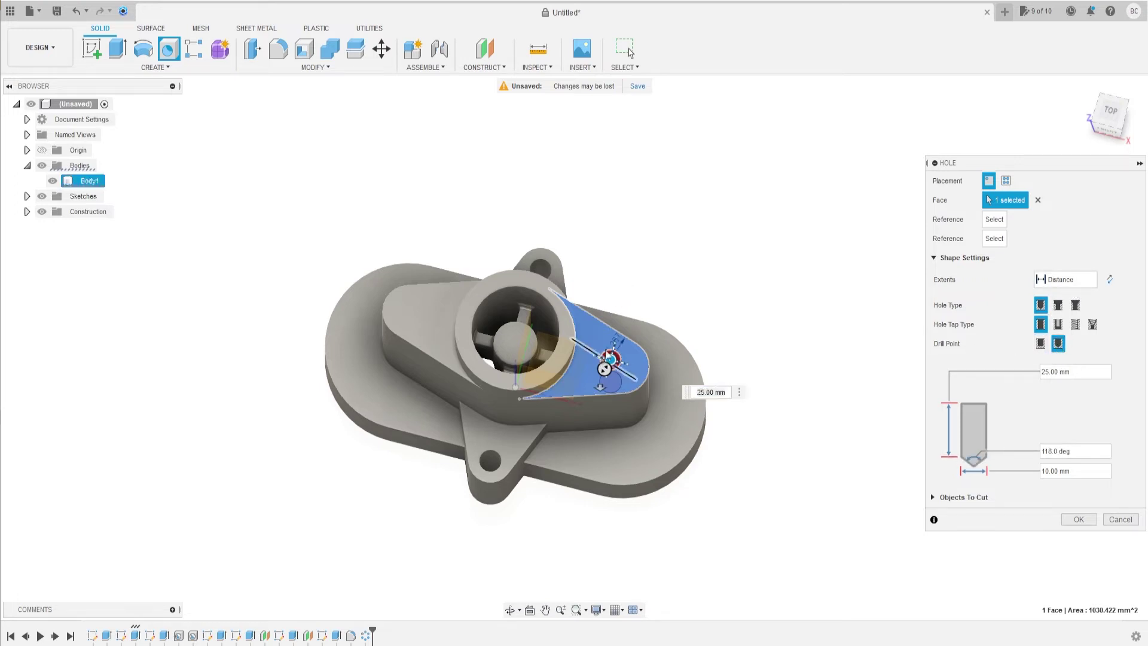
scroll(679, 348, up, 3)
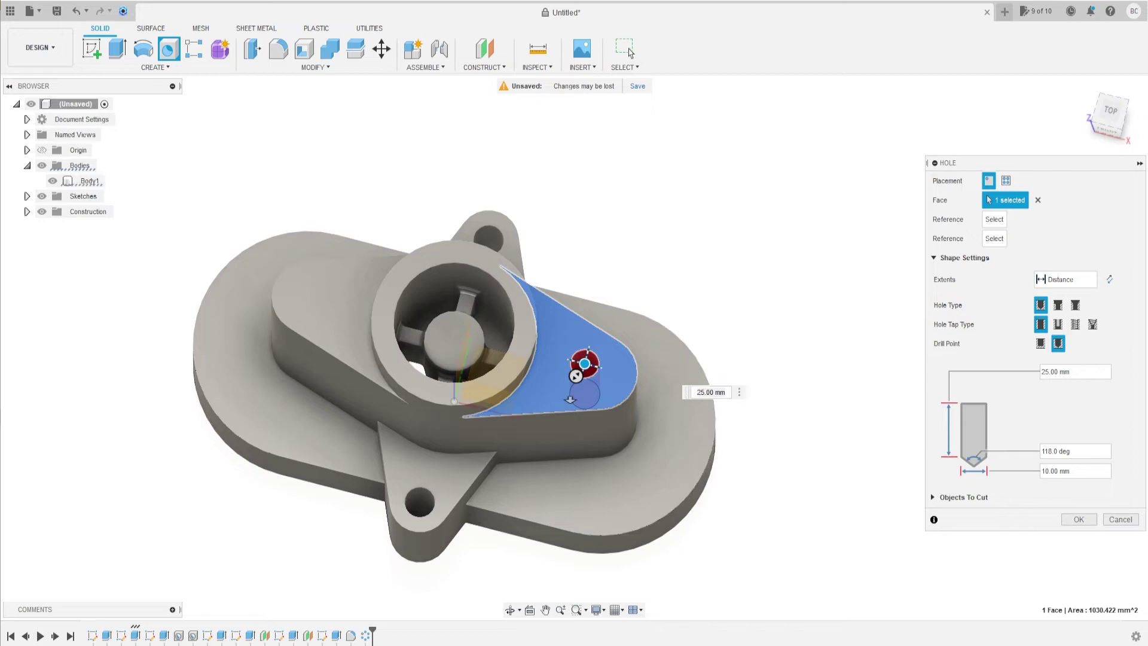
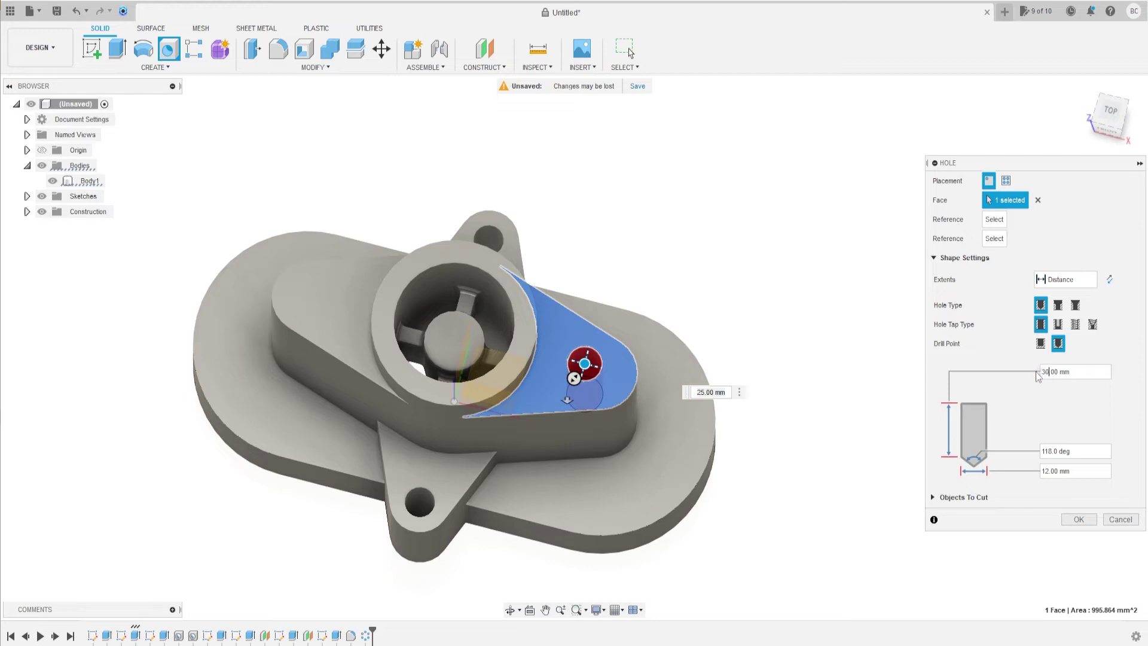
Drill 12 mm, 30 mm deep holes into the right boss face, then the left one
drag(584, 364, 600, 373)
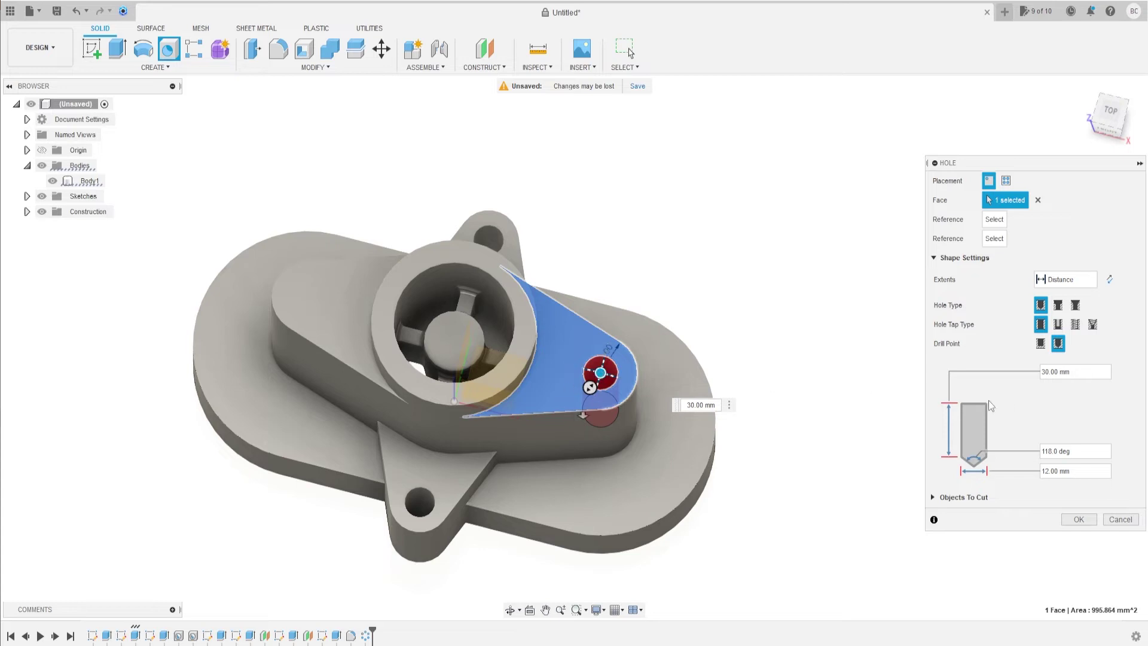
click(1078, 520)
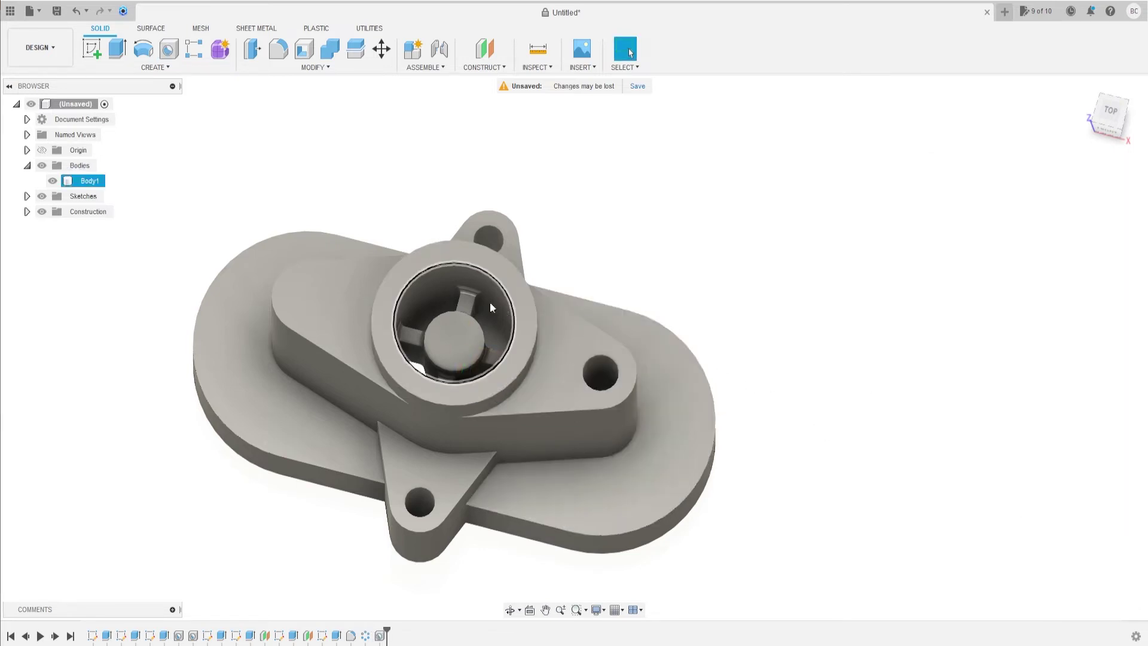
click(168, 49)
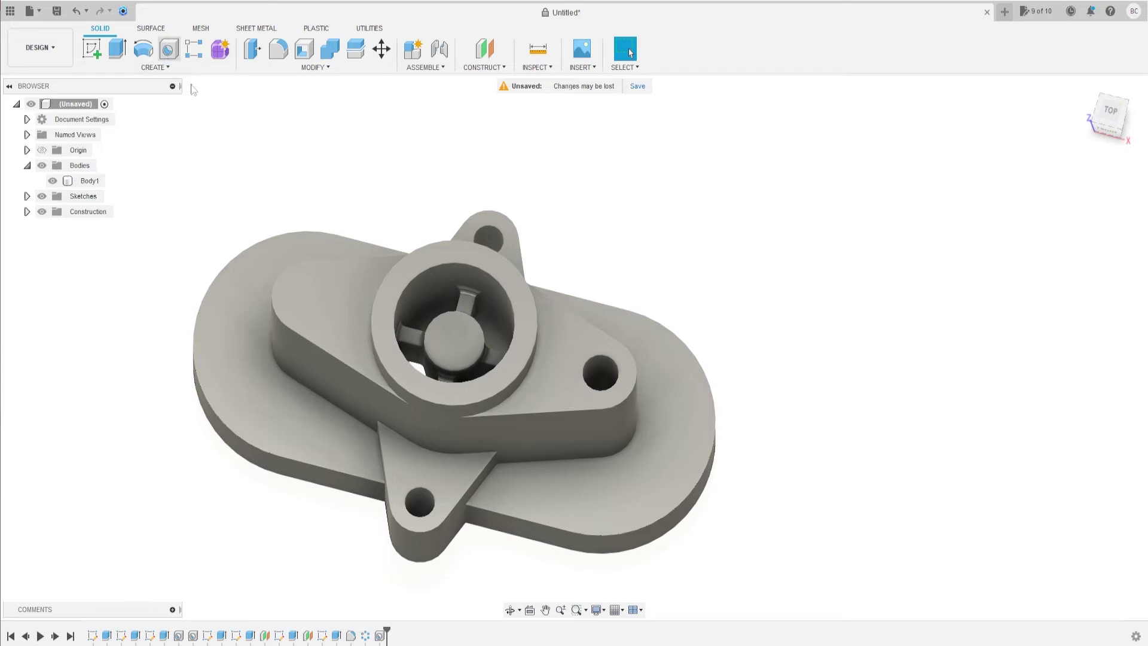
click(310, 301)
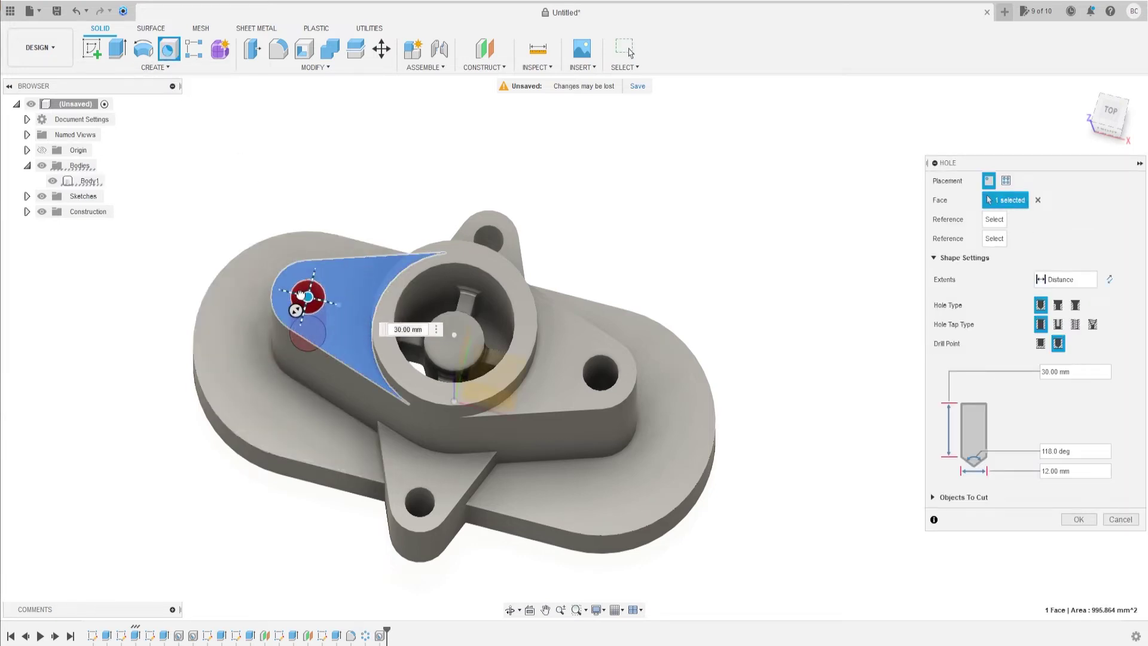
shift+middle_drag(296, 360, 348, 331)
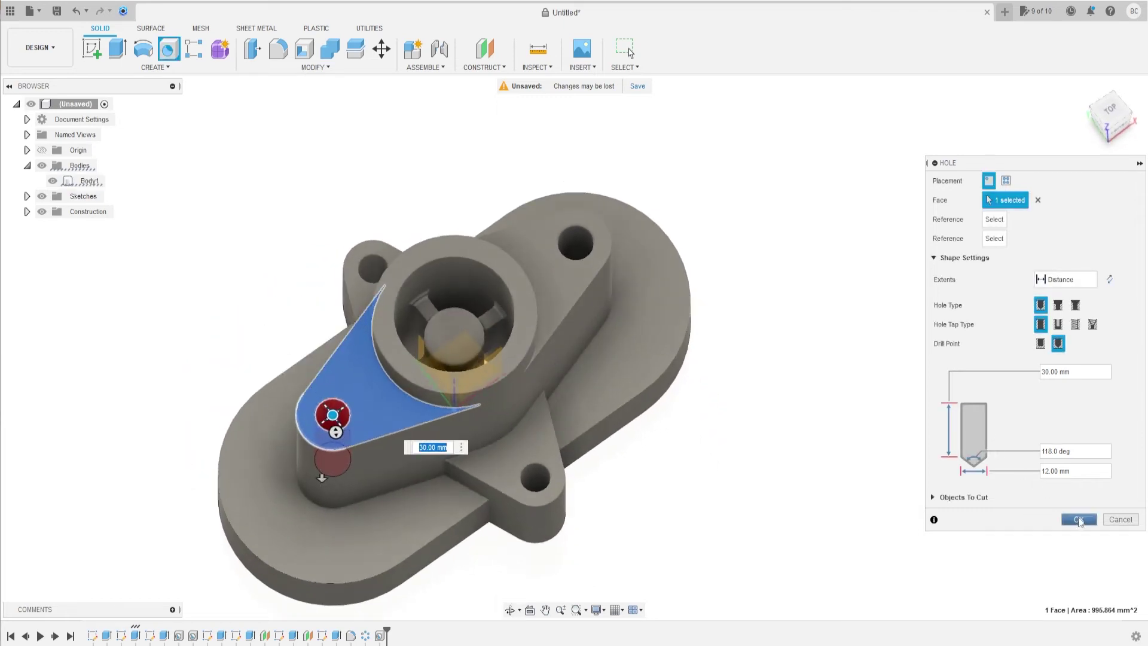
click(1080, 520)
shift+middle_drag(590, 440, 612, 385)
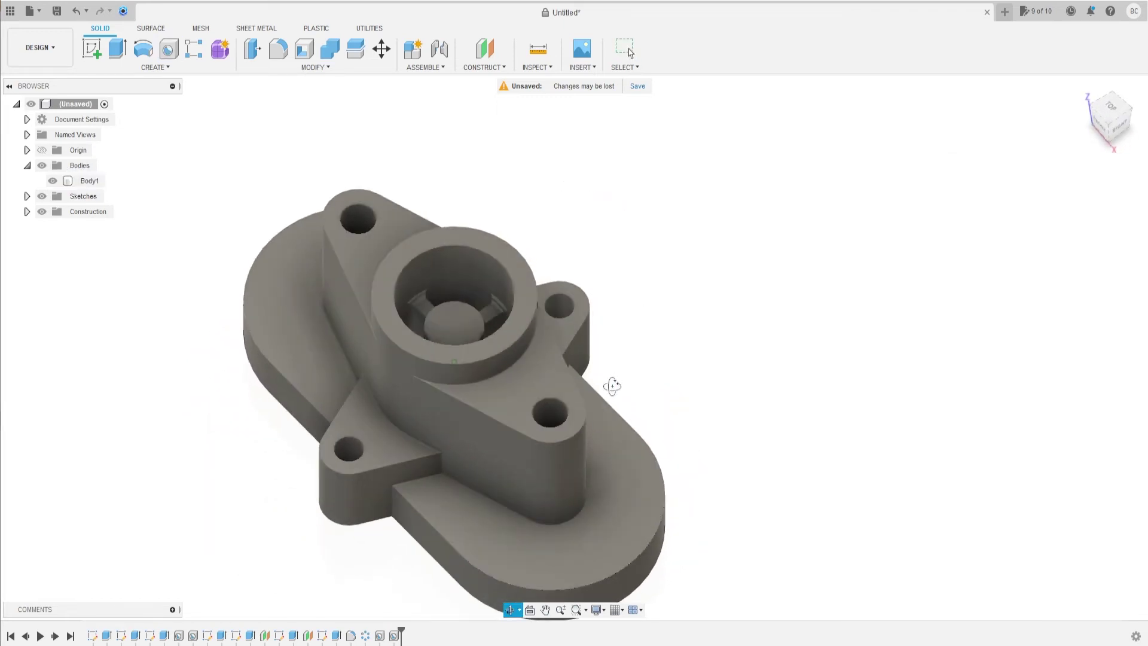
Place a 10 mm hole on the hub's centre face with its extent set to All
scroll(539, 411, down, 3)
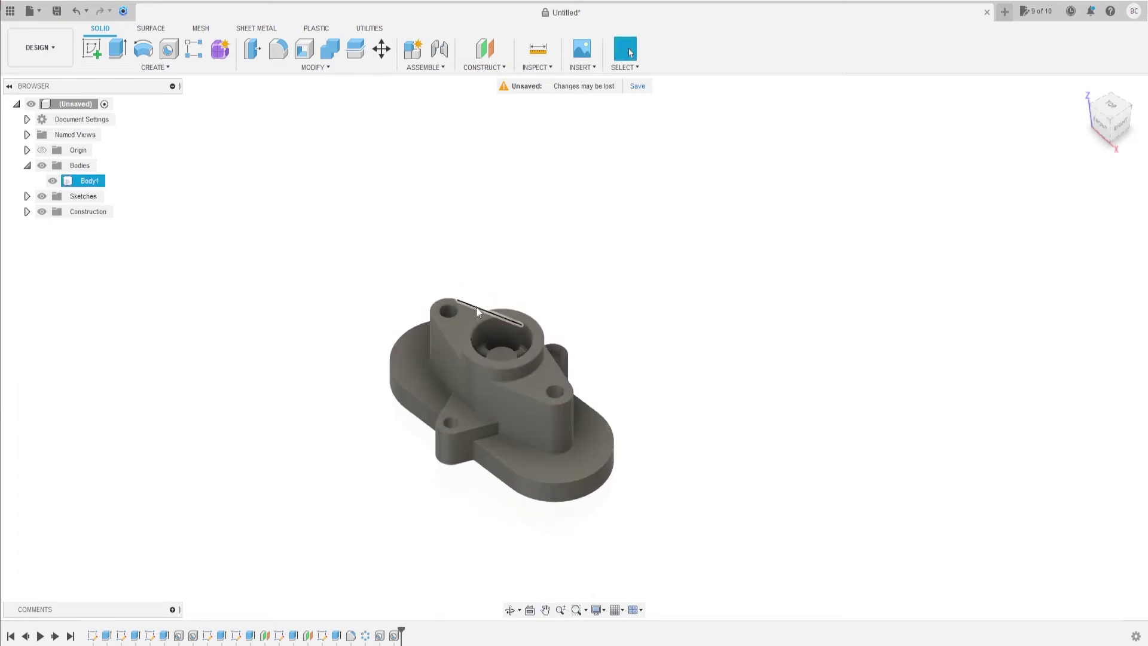
click(168, 49)
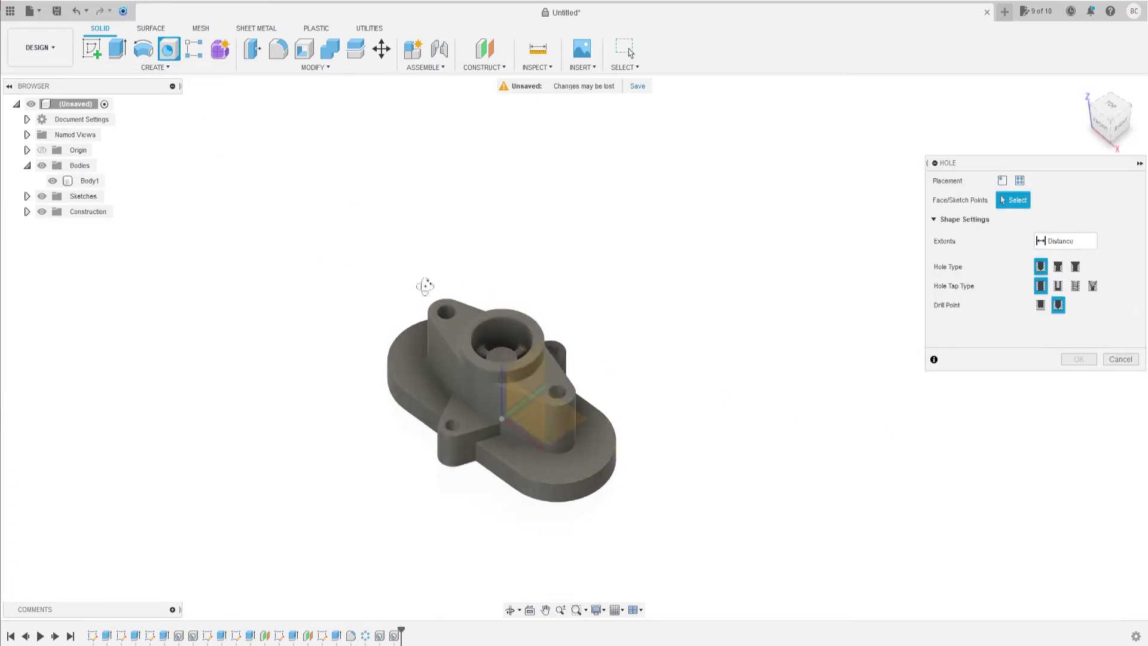
shift+middle_drag(424, 286, 502, 368)
click(505, 371)
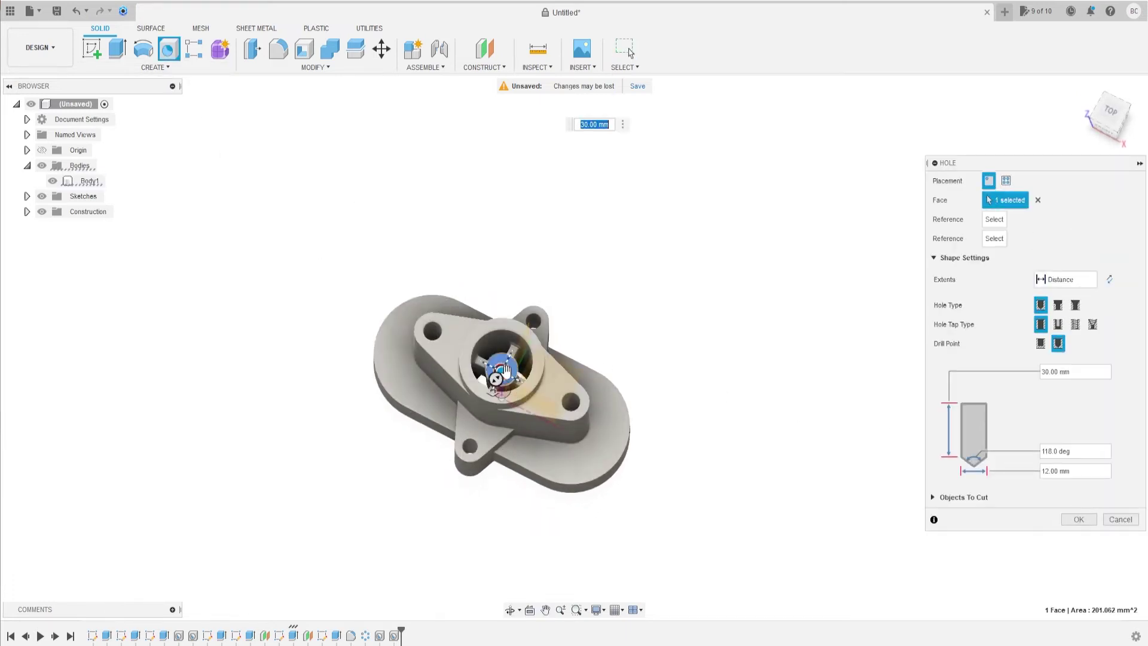
scroll(505, 371, up, 2)
scroll(505, 371, up, 5)
mouse_move(1067, 471)
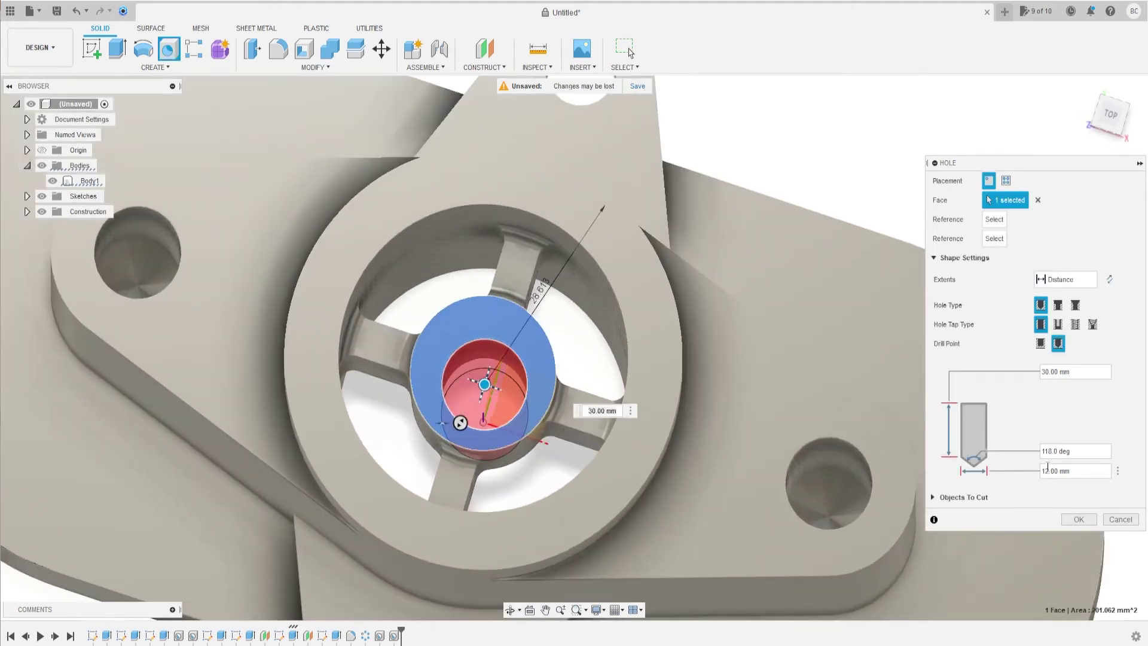
click(1075, 470)
text(10)
key(Return)
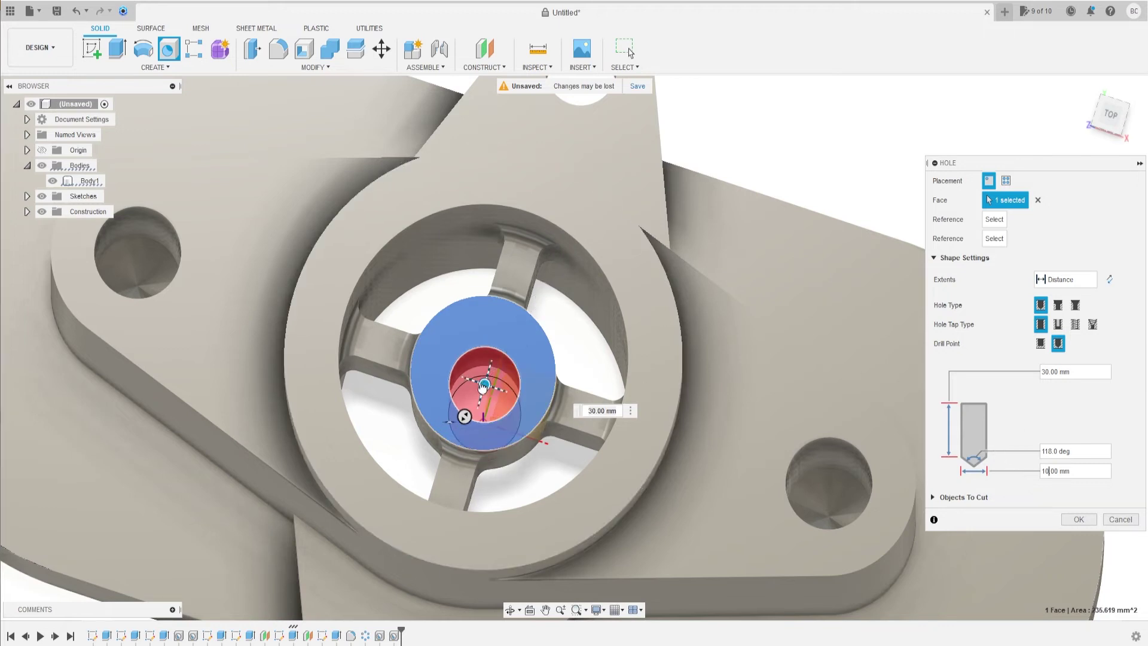
drag(484, 383, 484, 372)
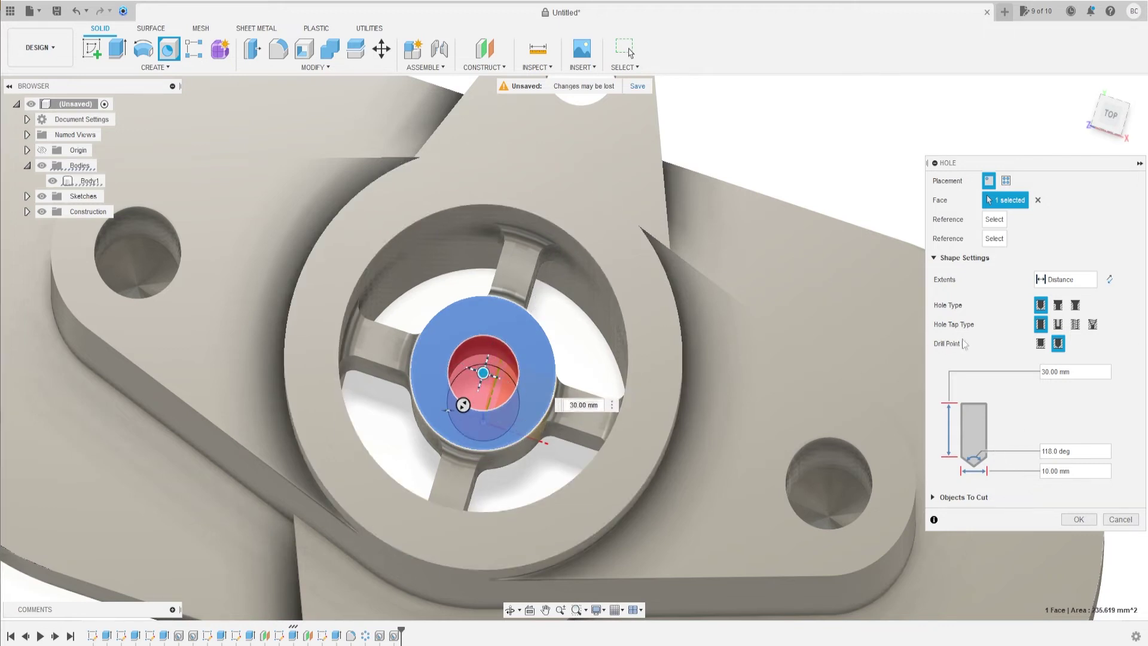
click(1066, 279)
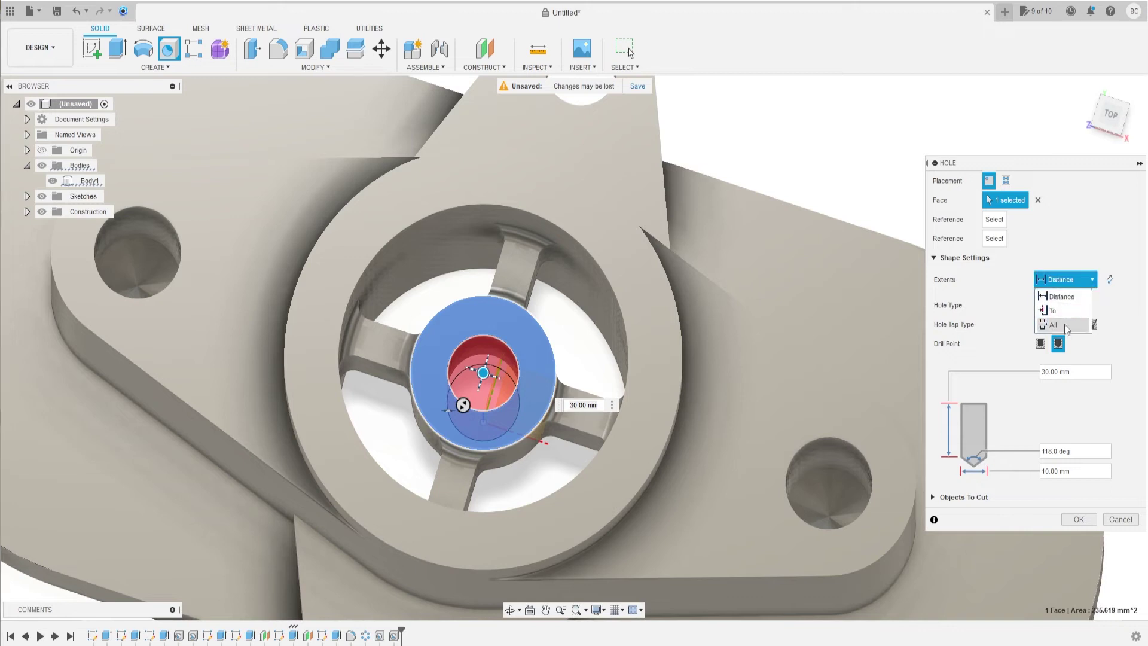
click(1067, 323)
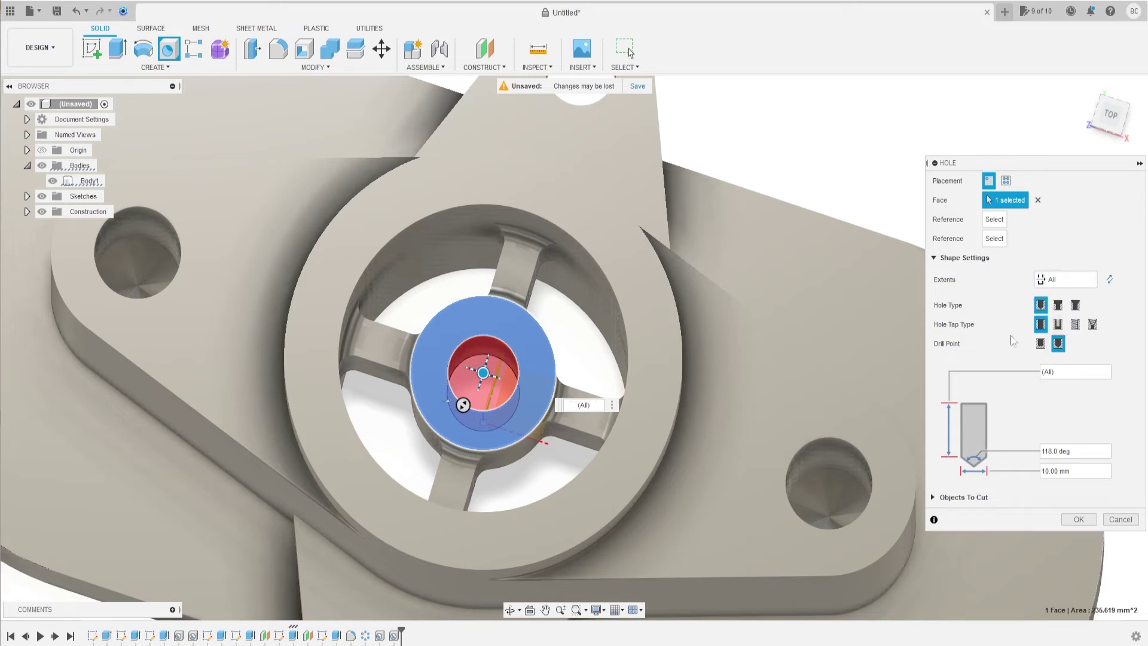
click(1080, 519)
shift+middle_drag(890, 411, 723, 328)
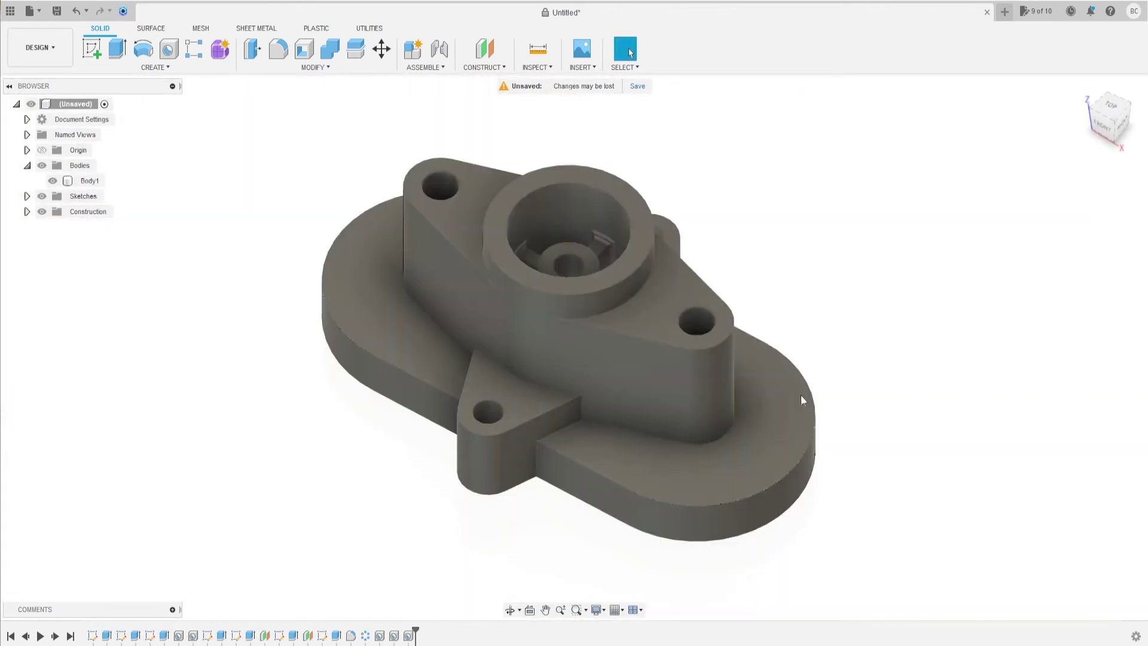
Start a sketch on the right flange's top face with construction lines enabled
click(760, 448)
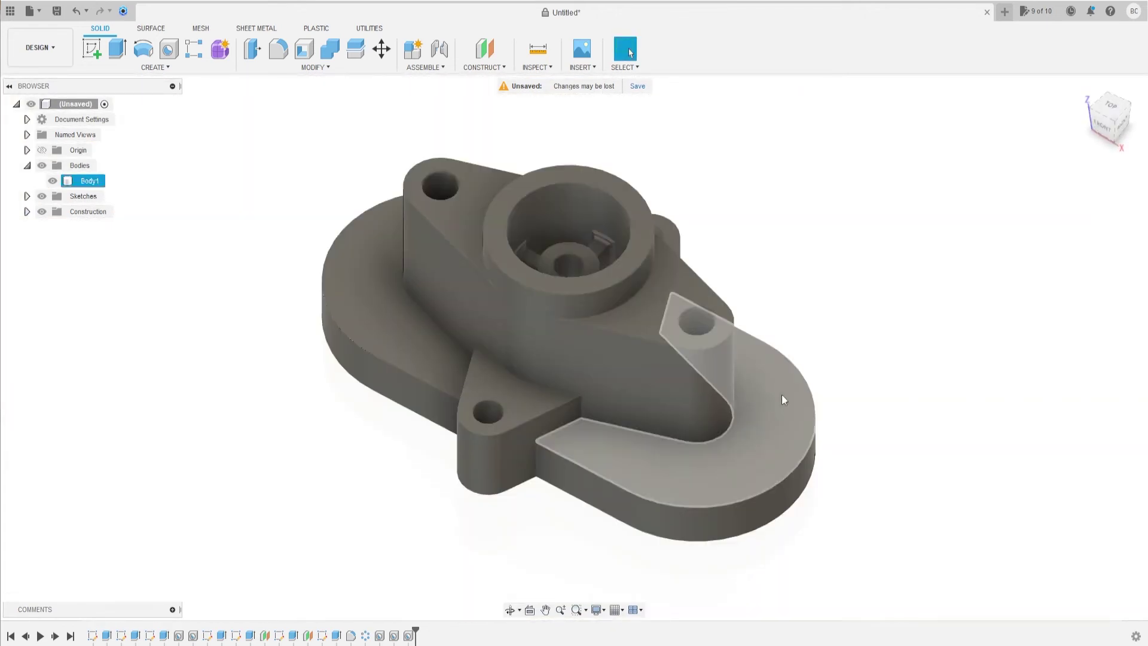
click(763, 432)
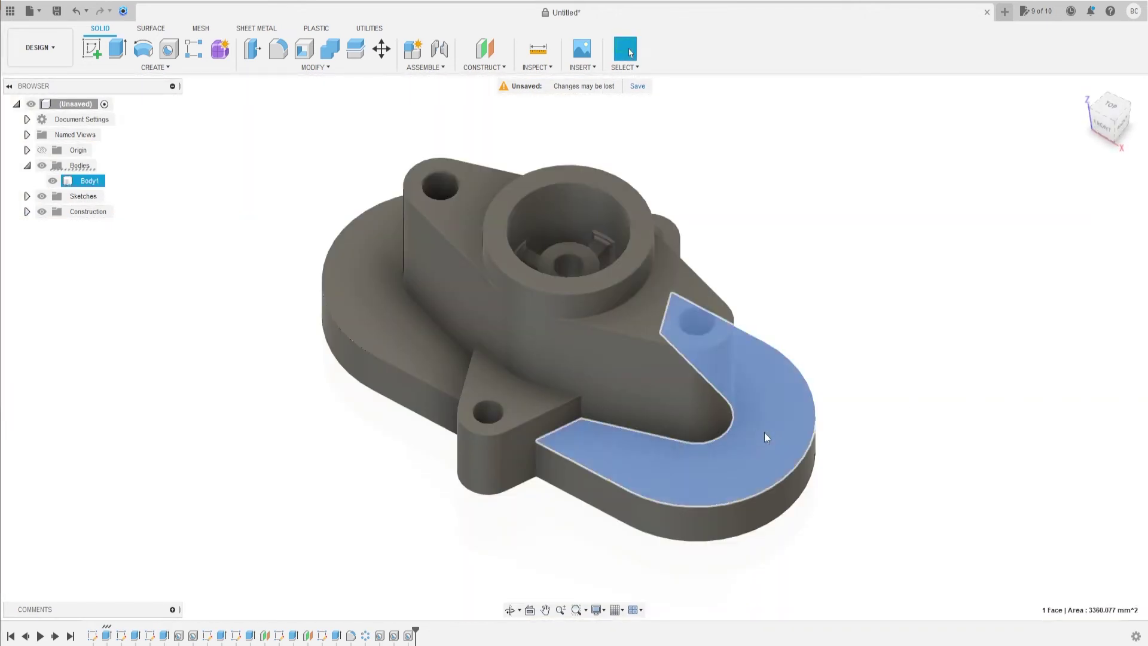
click(91, 48)
scroll(635, 338, up, 1)
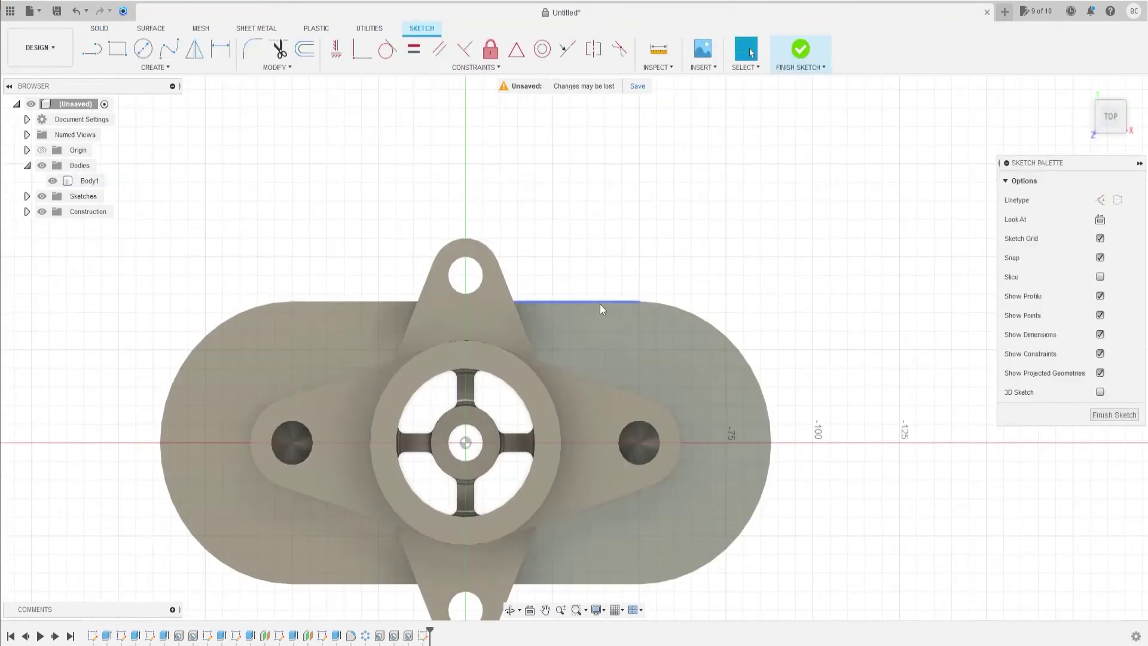
click(91, 49)
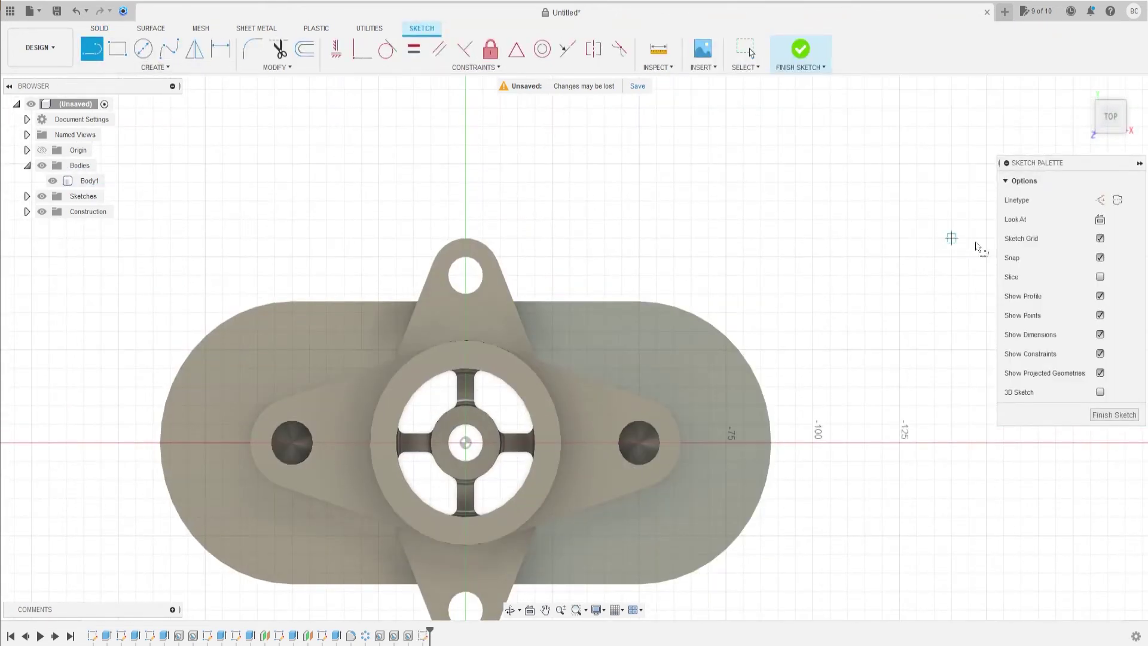
click(1100, 201)
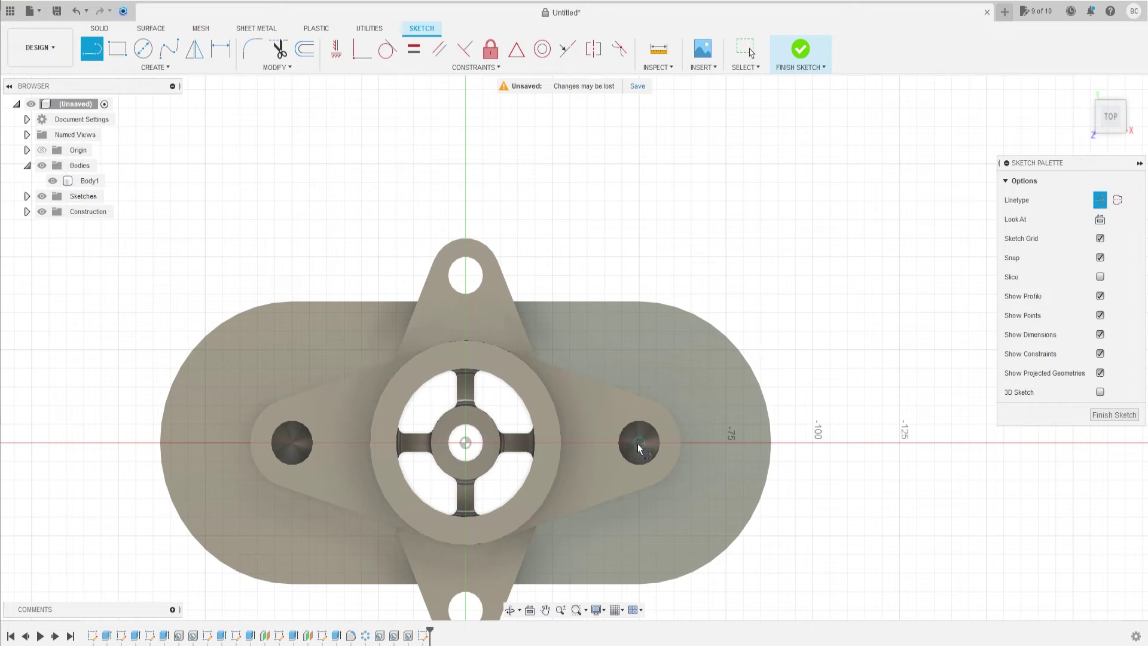
Draw a horizontal and a diagonal construction line from the hole centre
drag(640, 444, 814, 449)
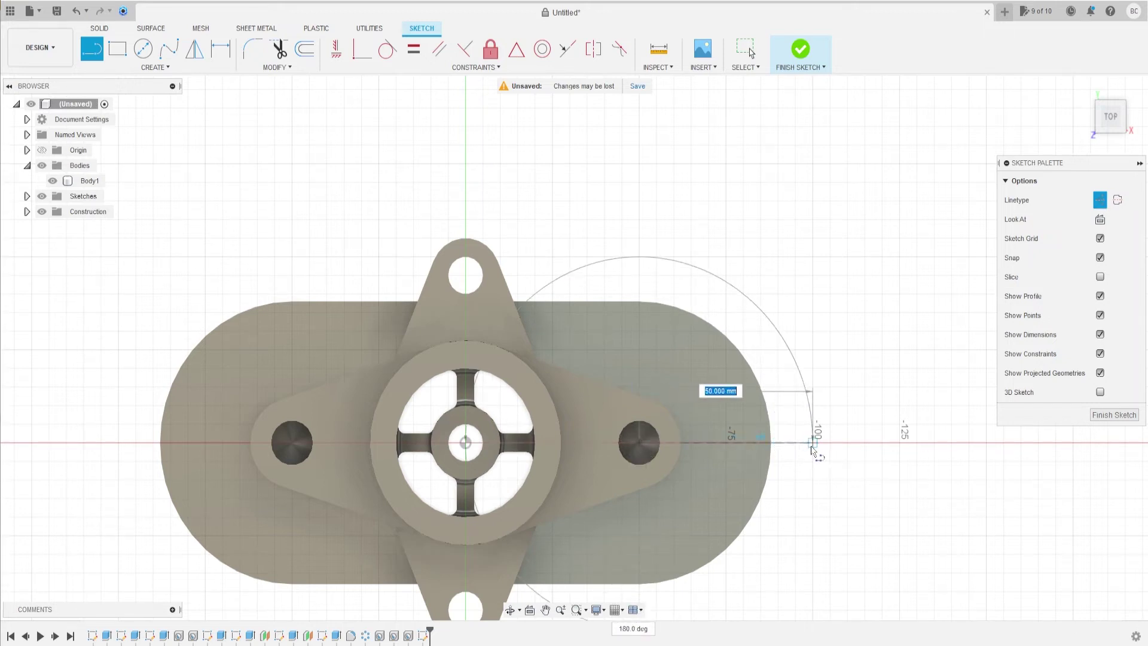
click(638, 443)
key(Escape)
key(l)
click(640, 443)
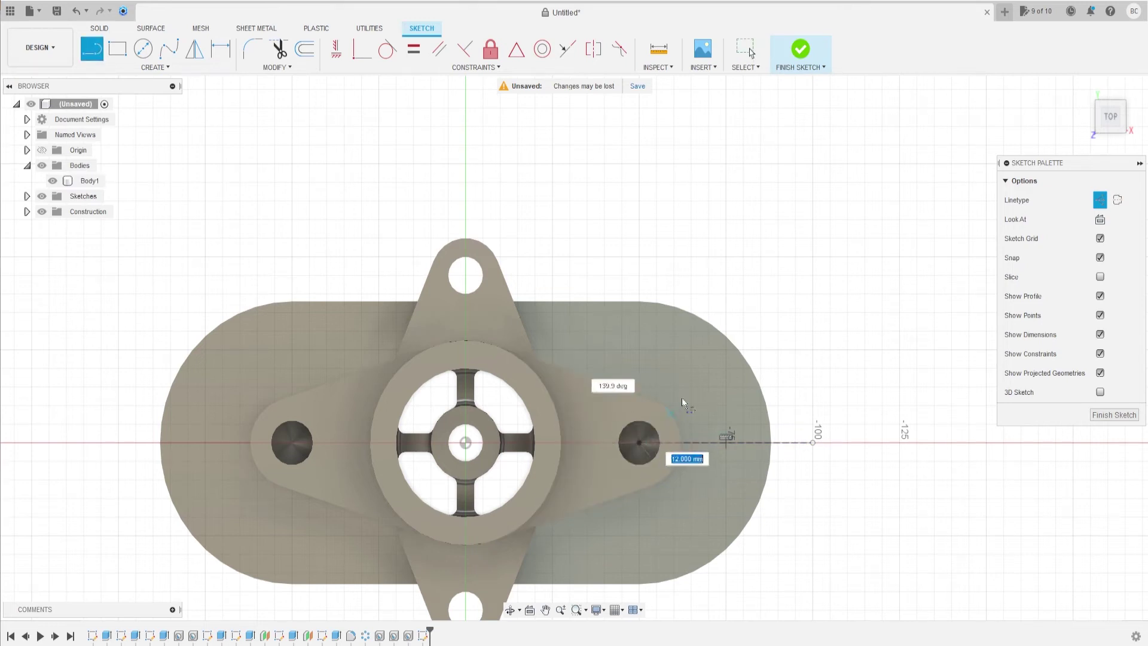
click(754, 327)
key(Escape)
Dimension the angle between the two construction lines to 55°
key(d)
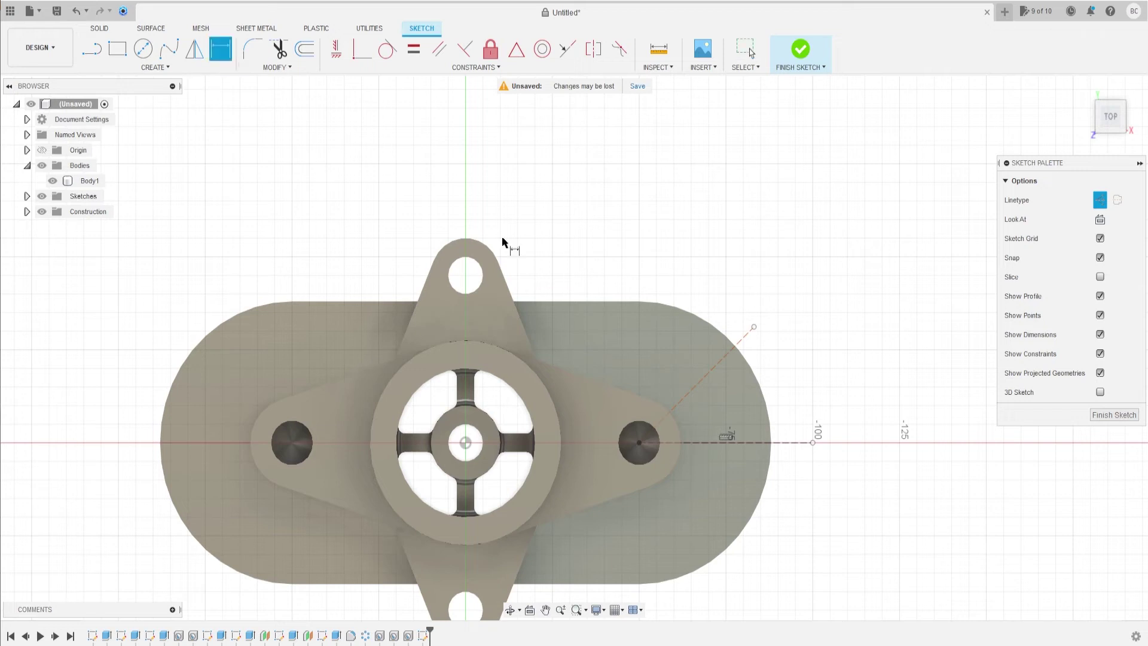
click(734, 351)
click(783, 442)
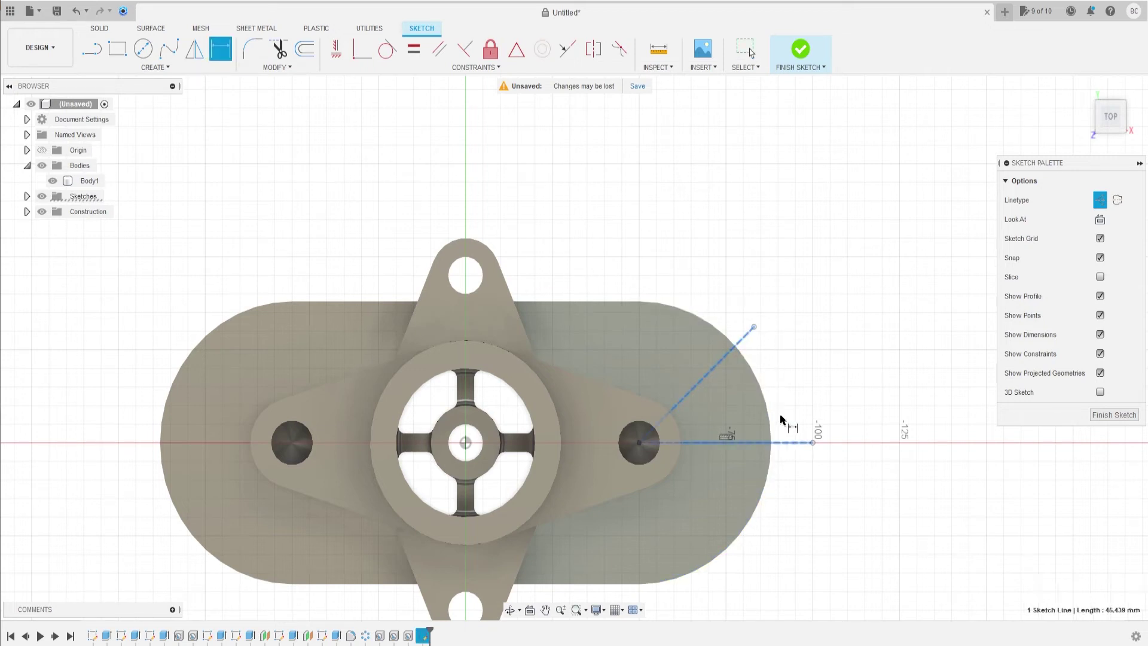
click(784, 384)
text(55)
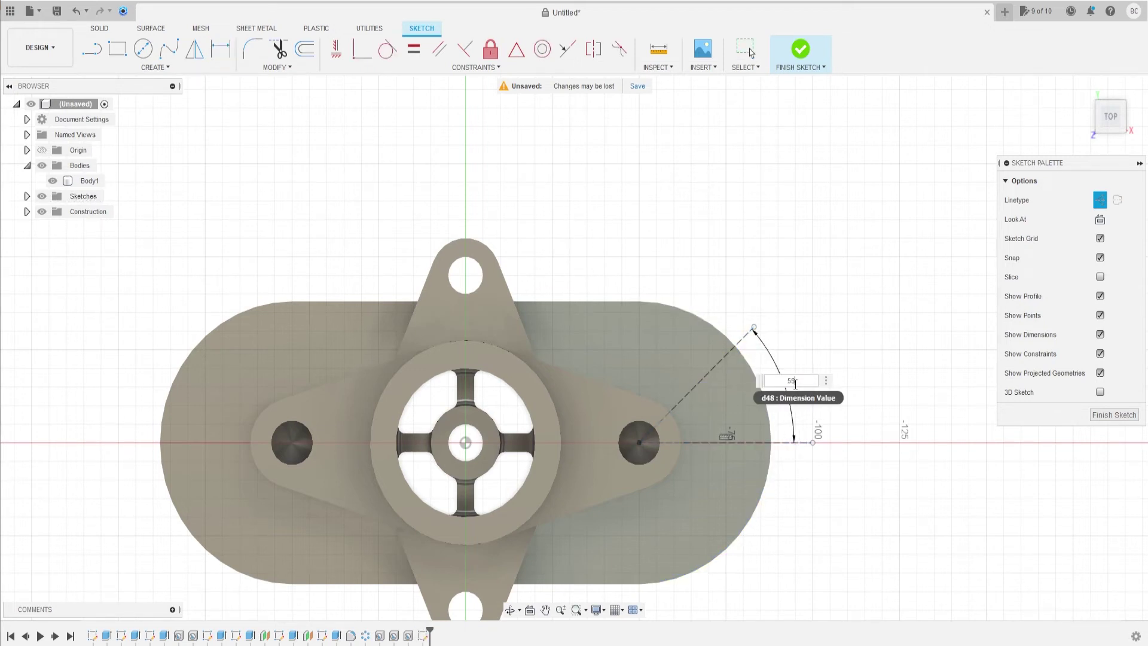
key(Return)
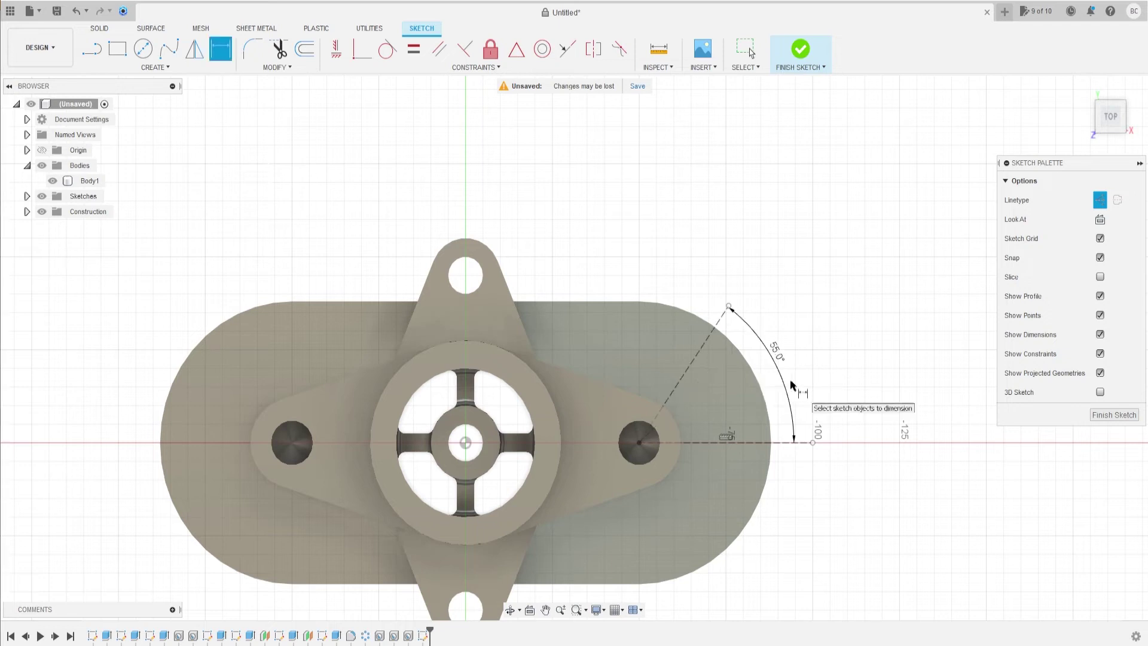
click(143, 69)
mouse_move(120, 123)
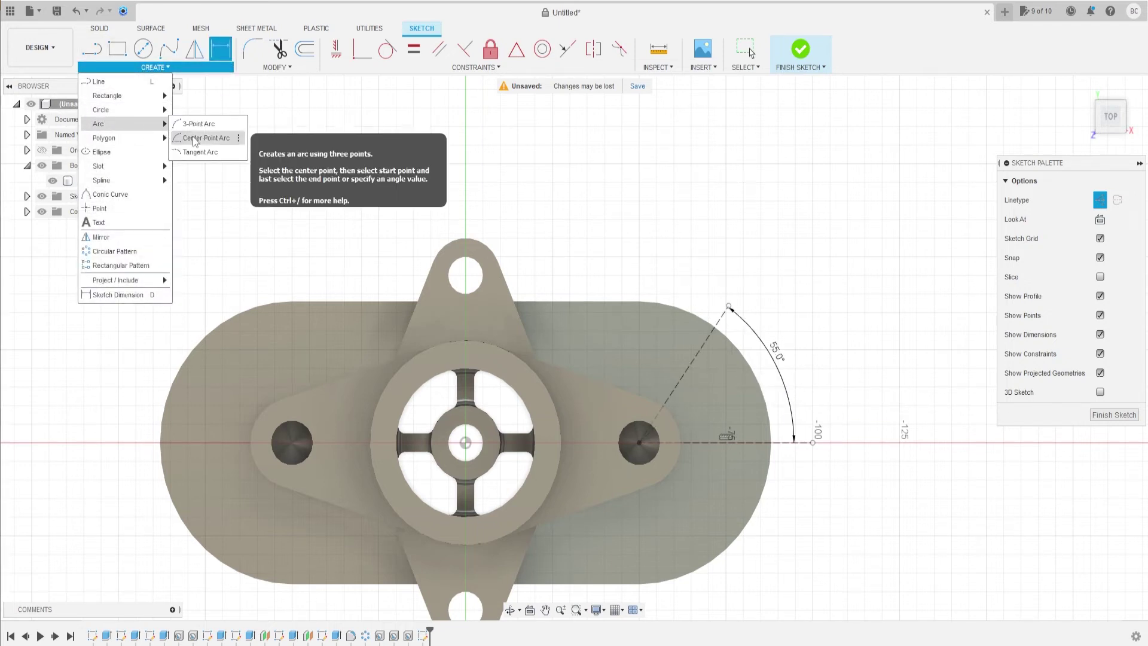
Draw a centre-point arc about the hole centre between the lines with a 25 mm radius
click(194, 139)
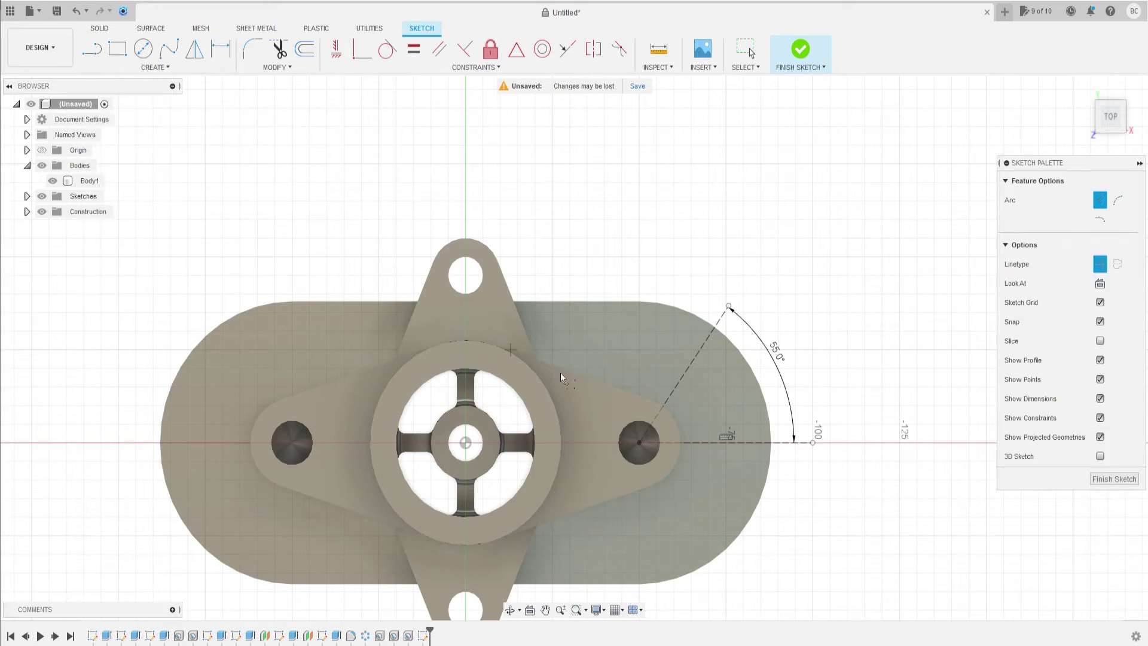
click(638, 441)
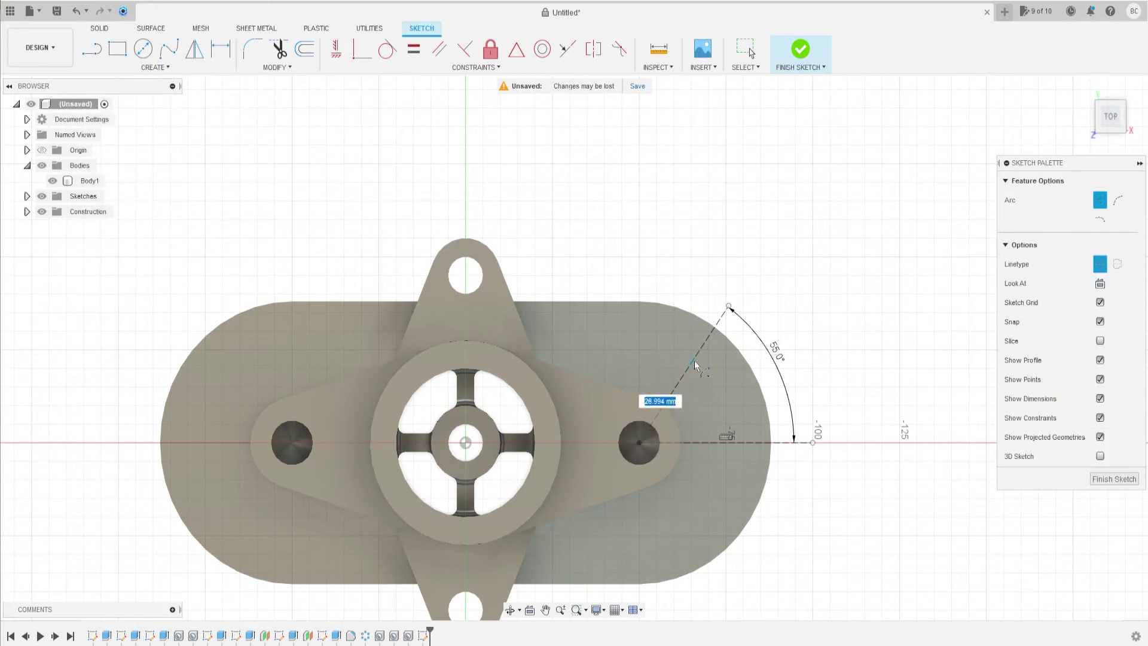
click(695, 358)
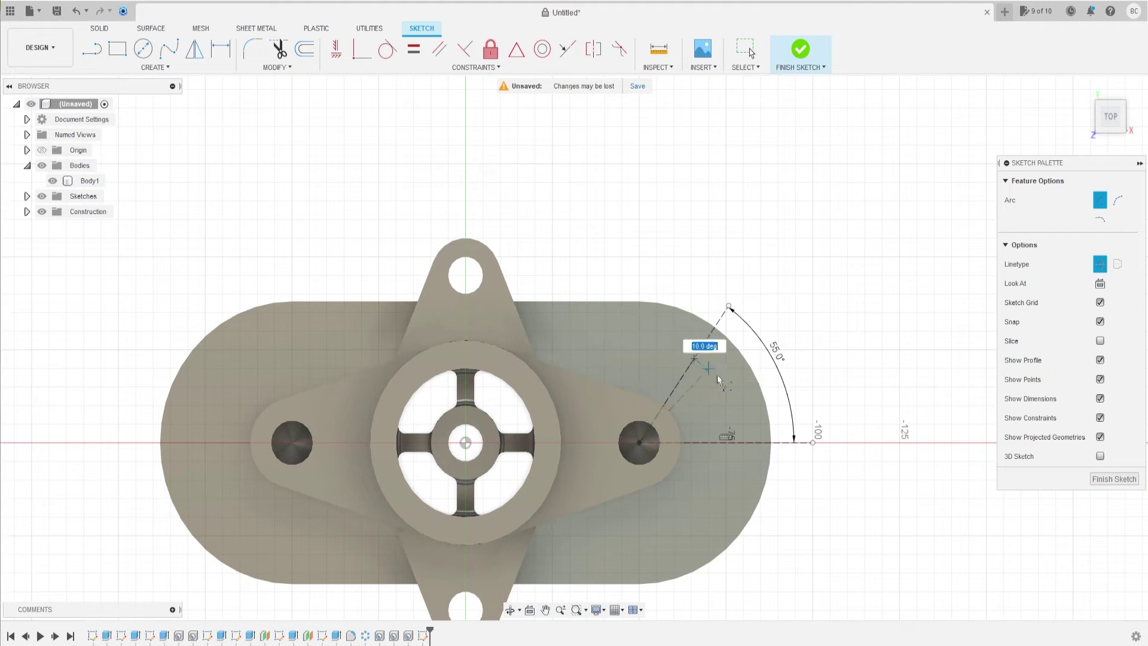
click(753, 440)
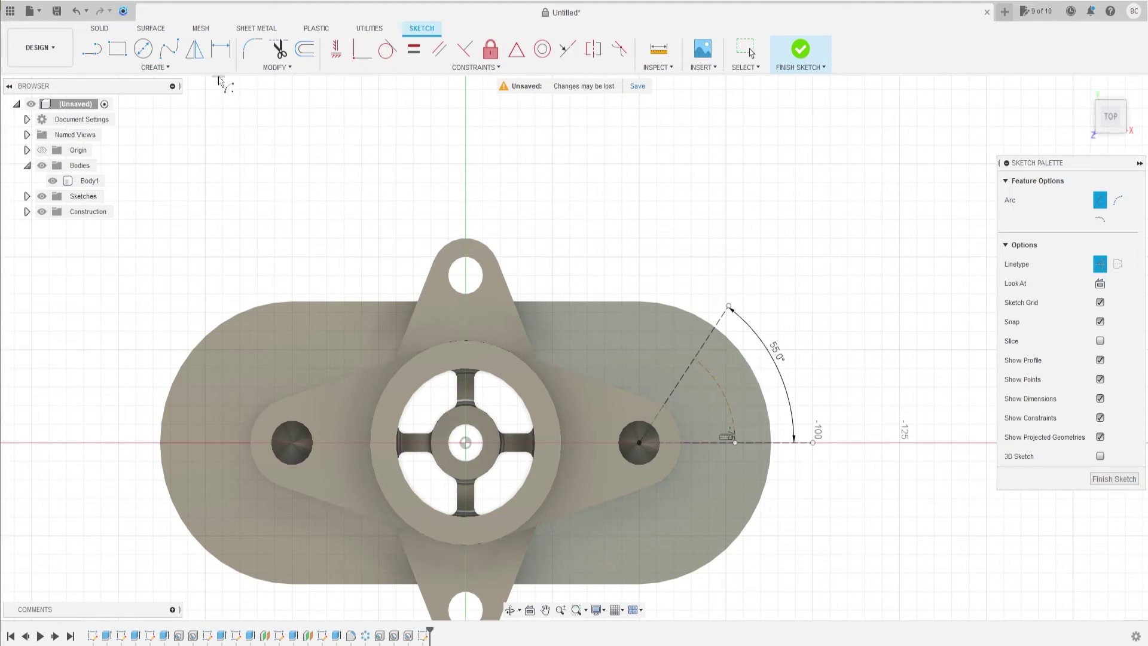
click(221, 49)
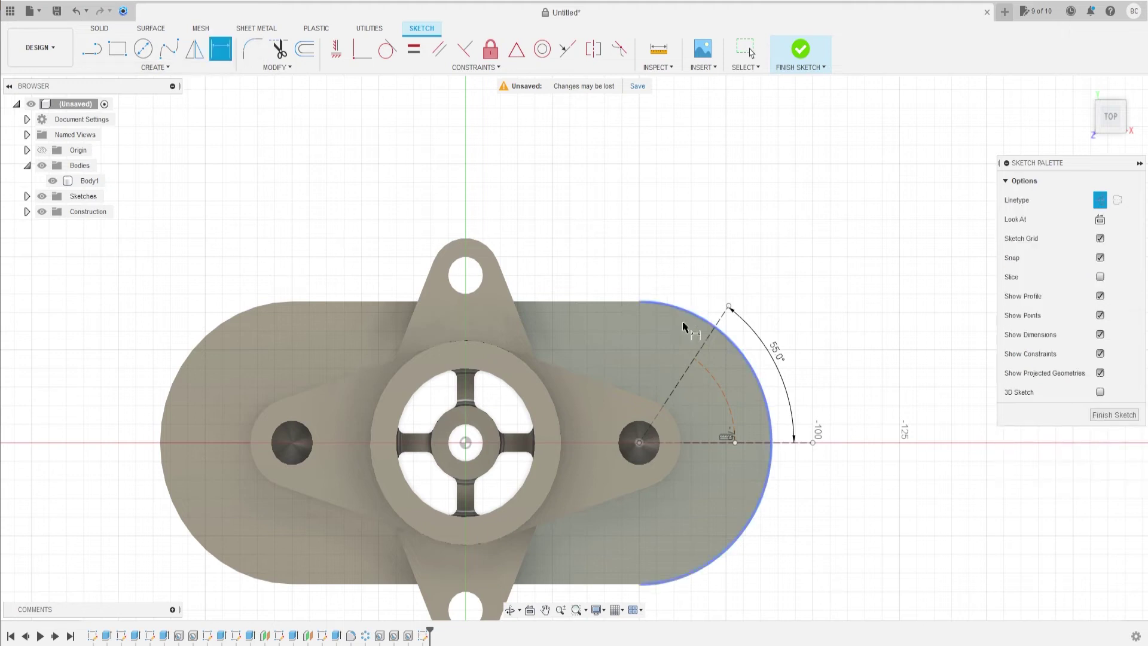
click(722, 392)
click(837, 335)
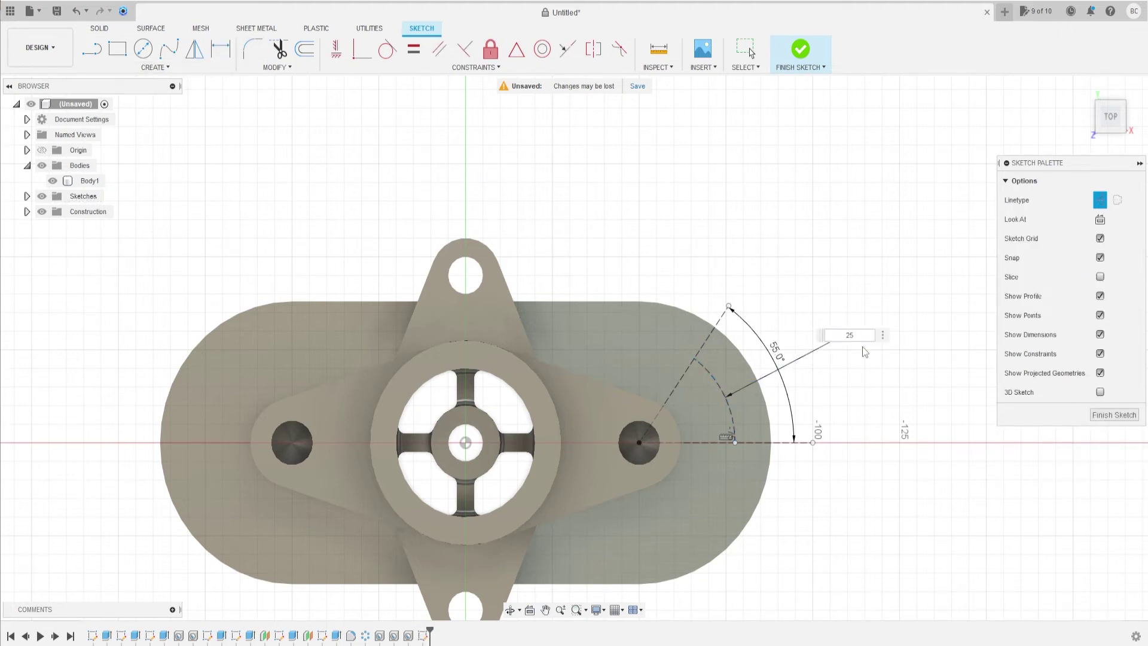
key(Return)
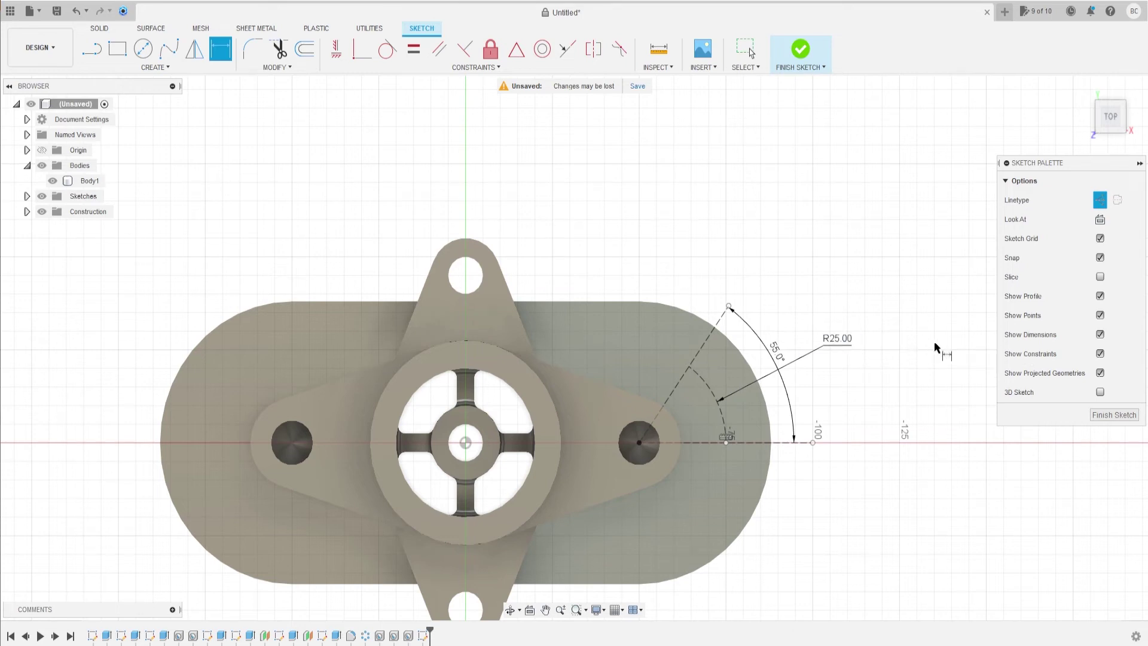
Mirror the arc across the horizontal construction line
click(155, 67)
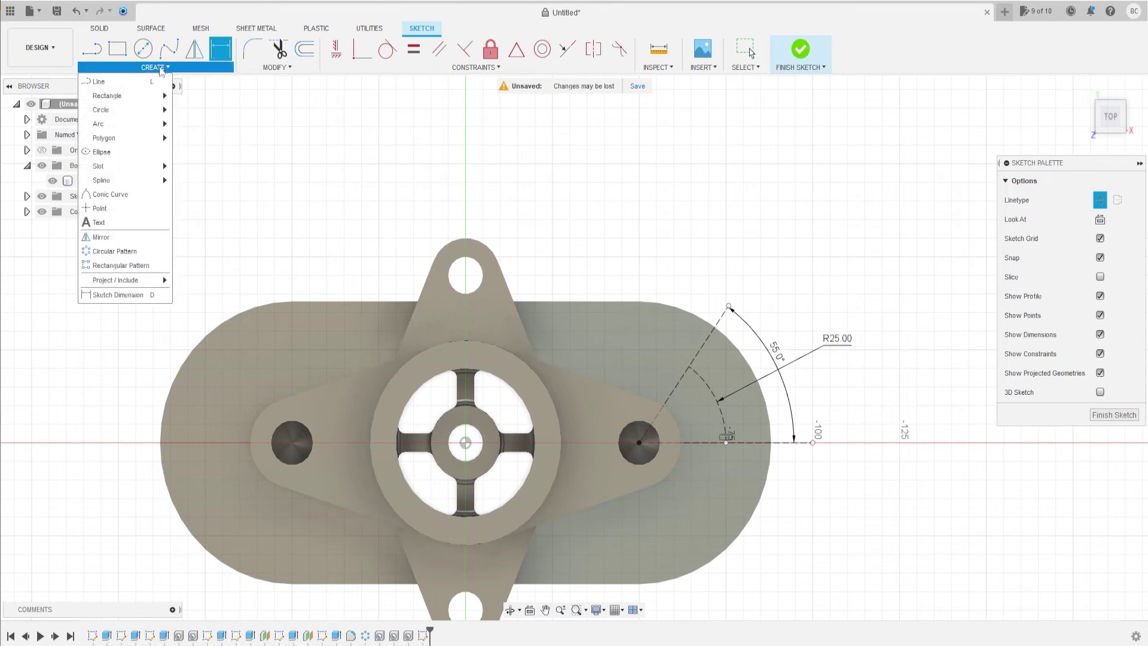
click(121, 238)
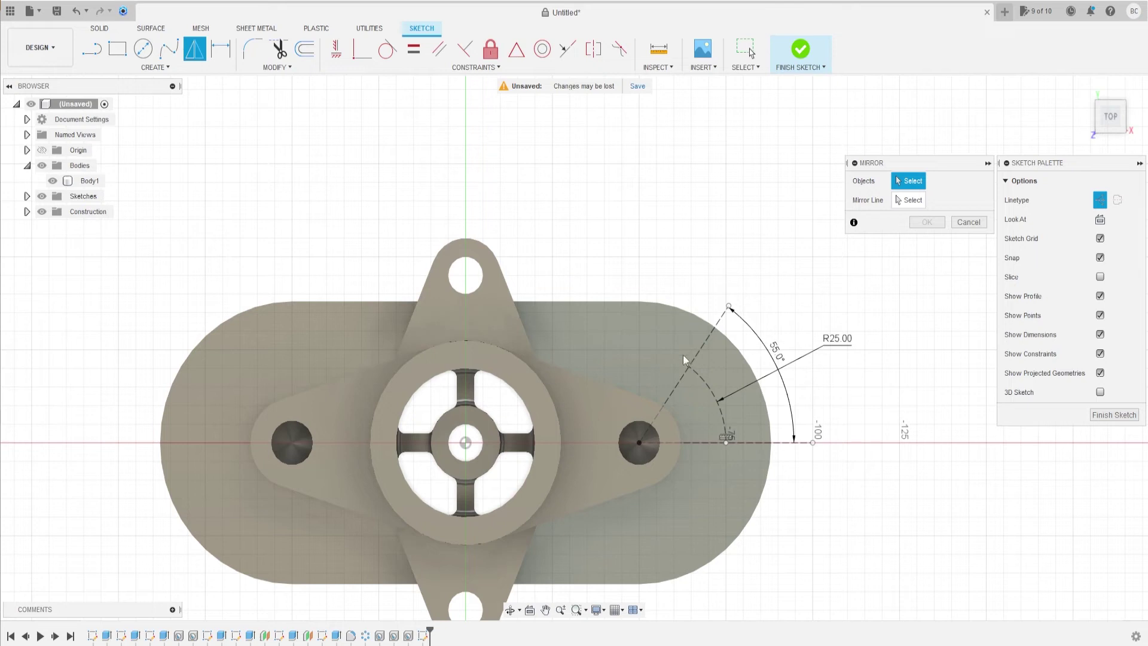
click(710, 387)
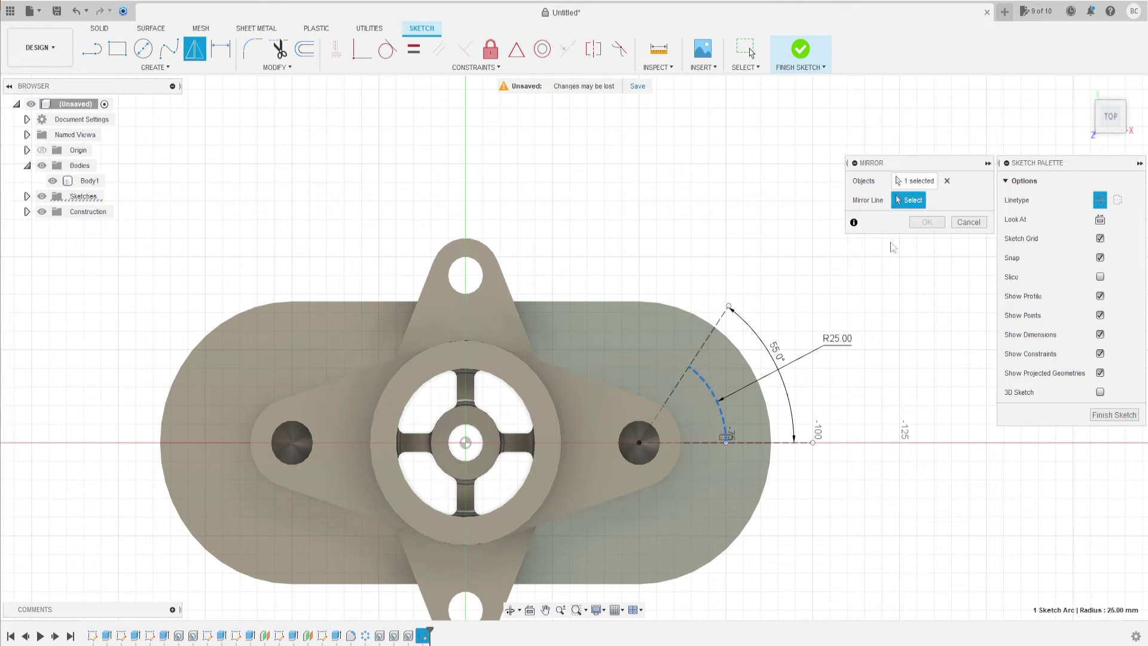
click(765, 443)
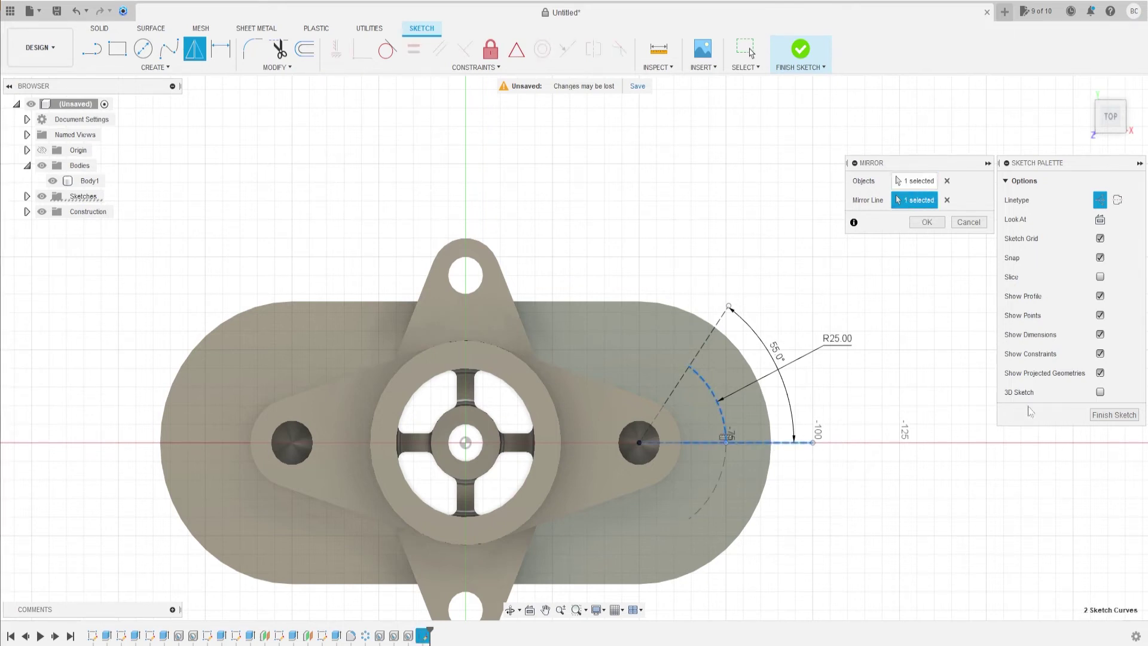
click(927, 222)
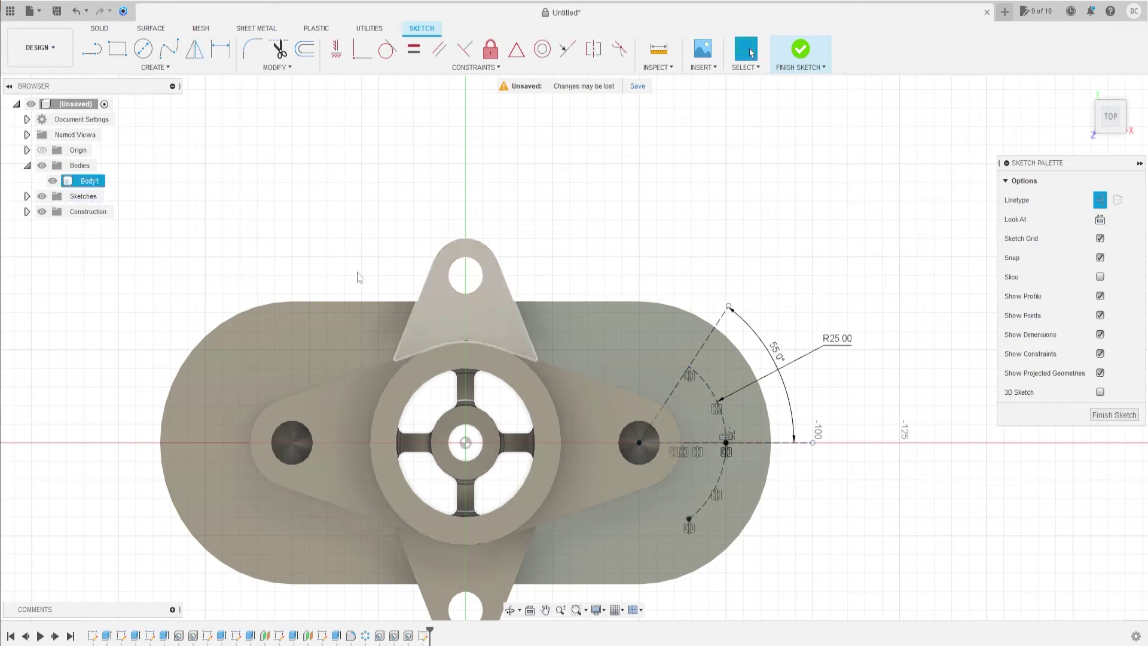
Mirror both arcs across the vertical centre line onto the left flange
click(93, 51)
click(465, 444)
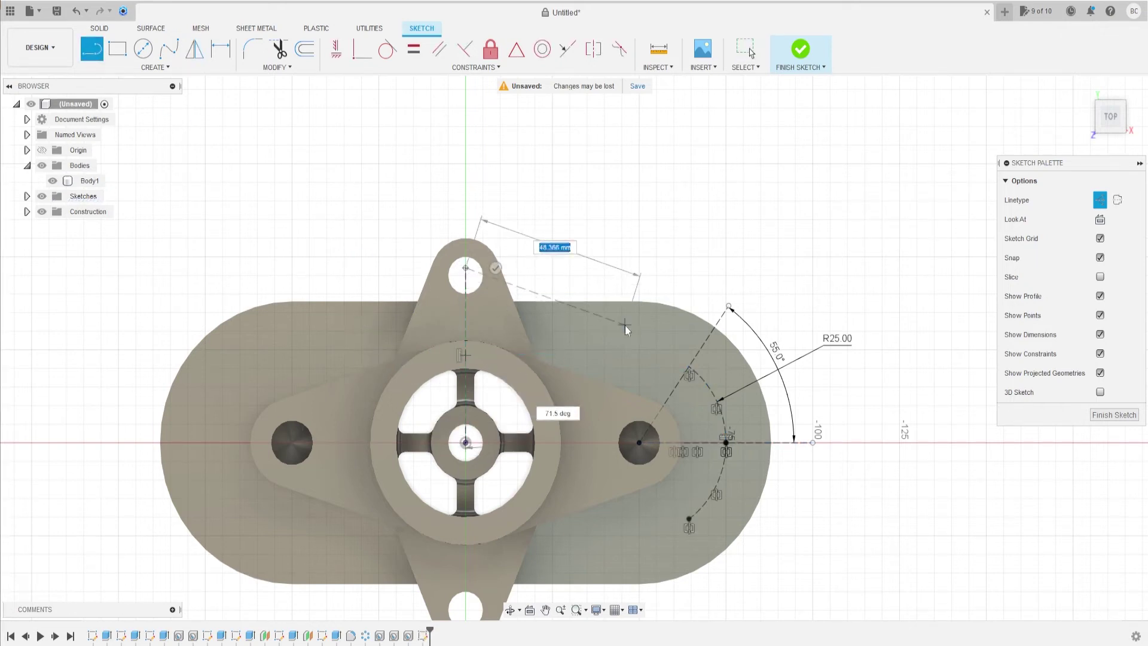
key(Escape)
click(154, 67)
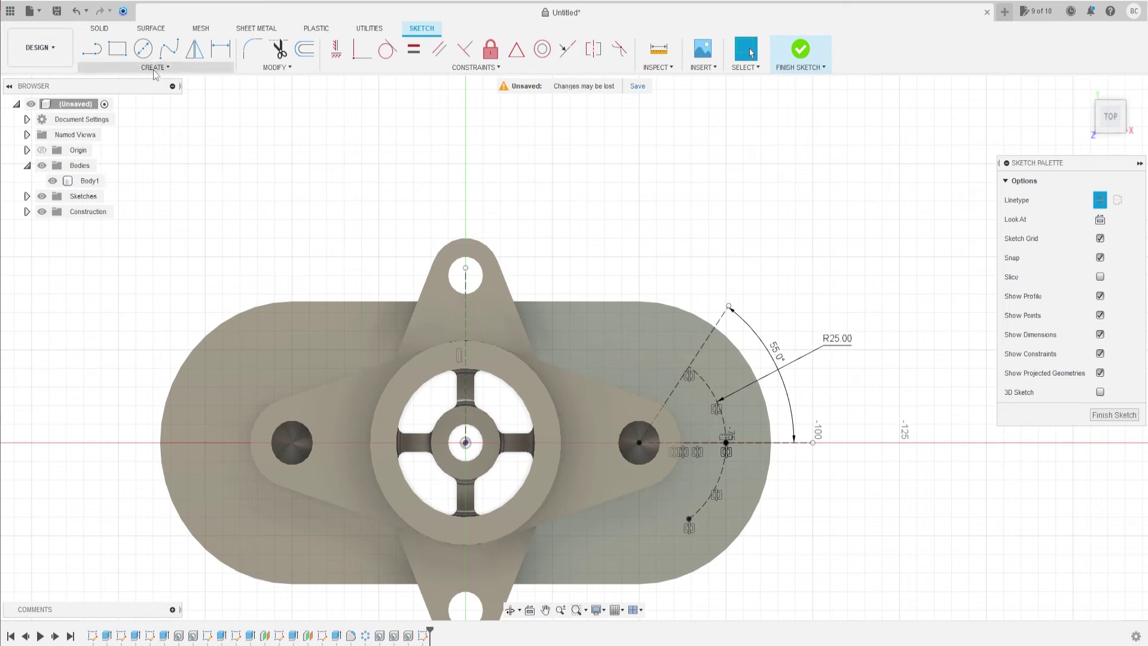
click(130, 242)
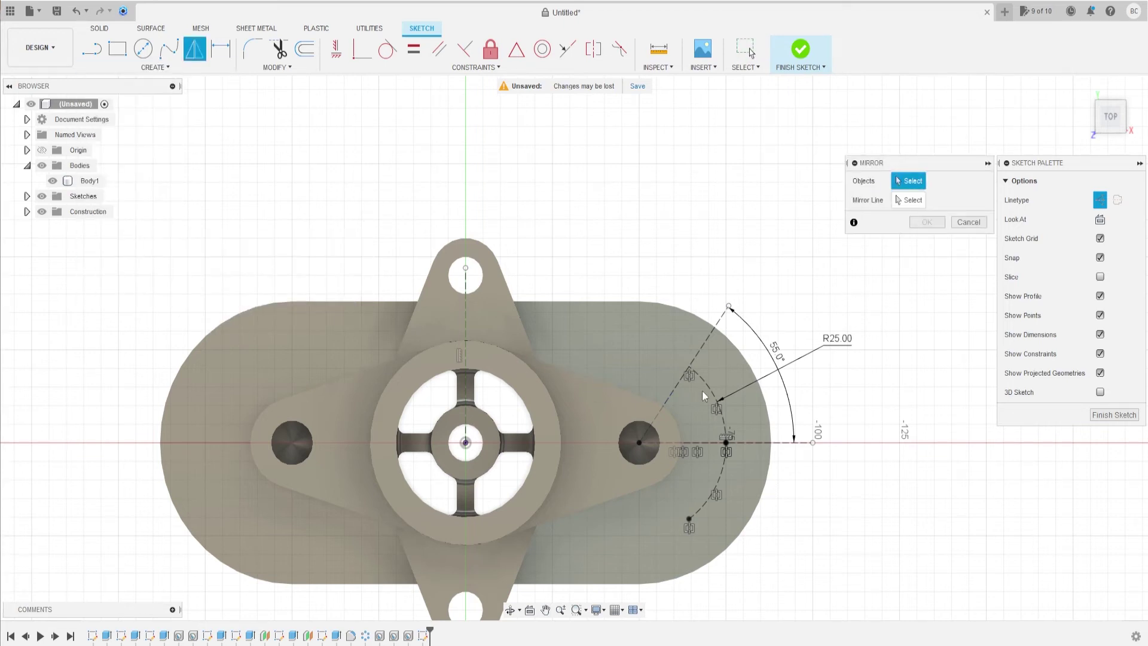
click(723, 475)
click(722, 479)
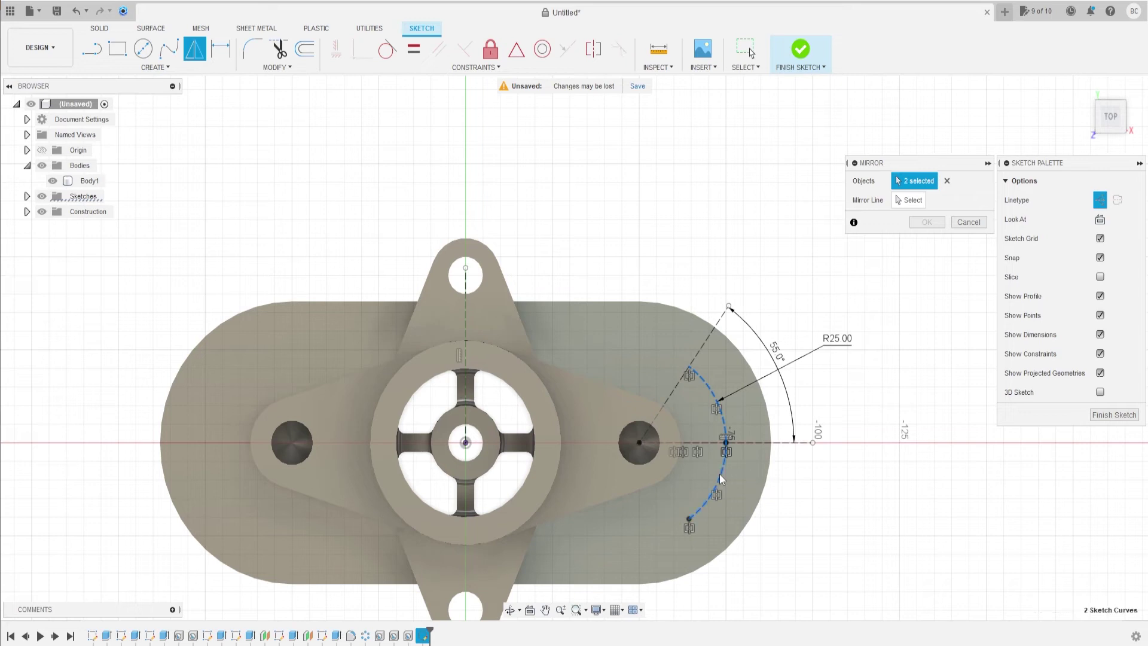
click(910, 200)
click(467, 394)
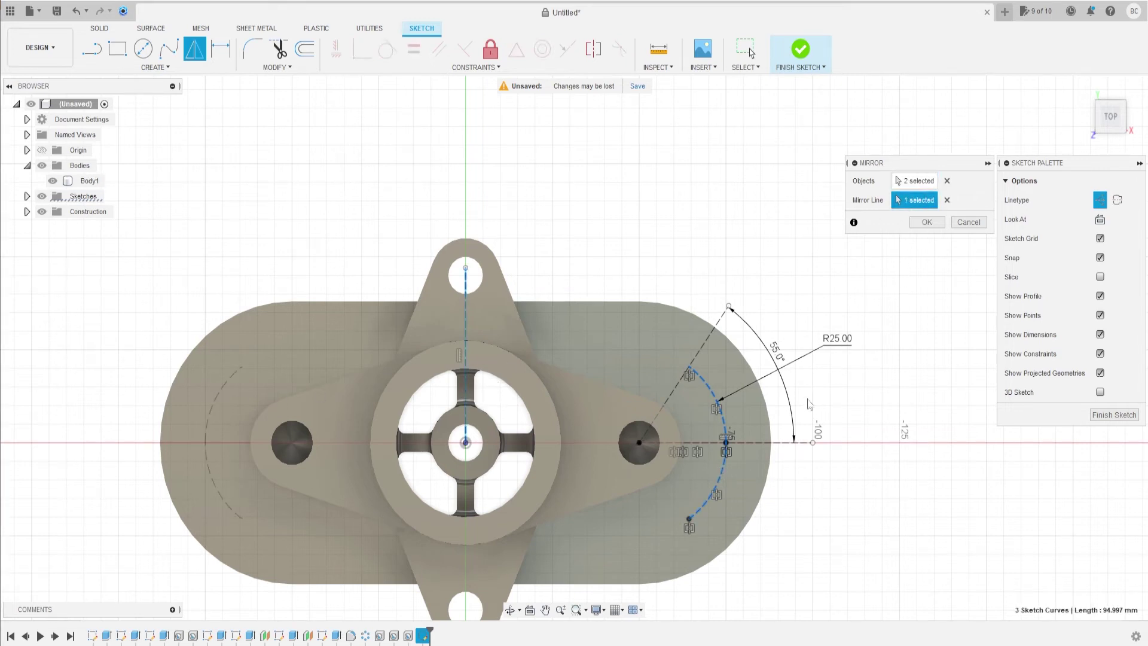
click(926, 223)
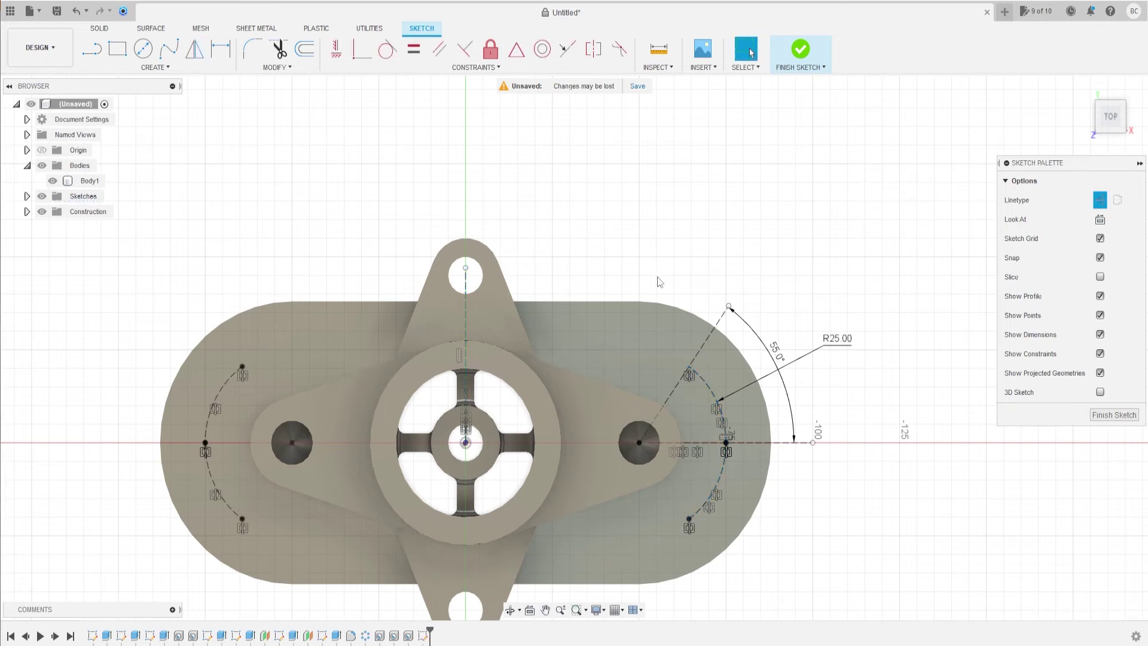
Finish the sketch and pick the four arc end points as hole locations
shift+middle_drag(740, 330, 938, 352)
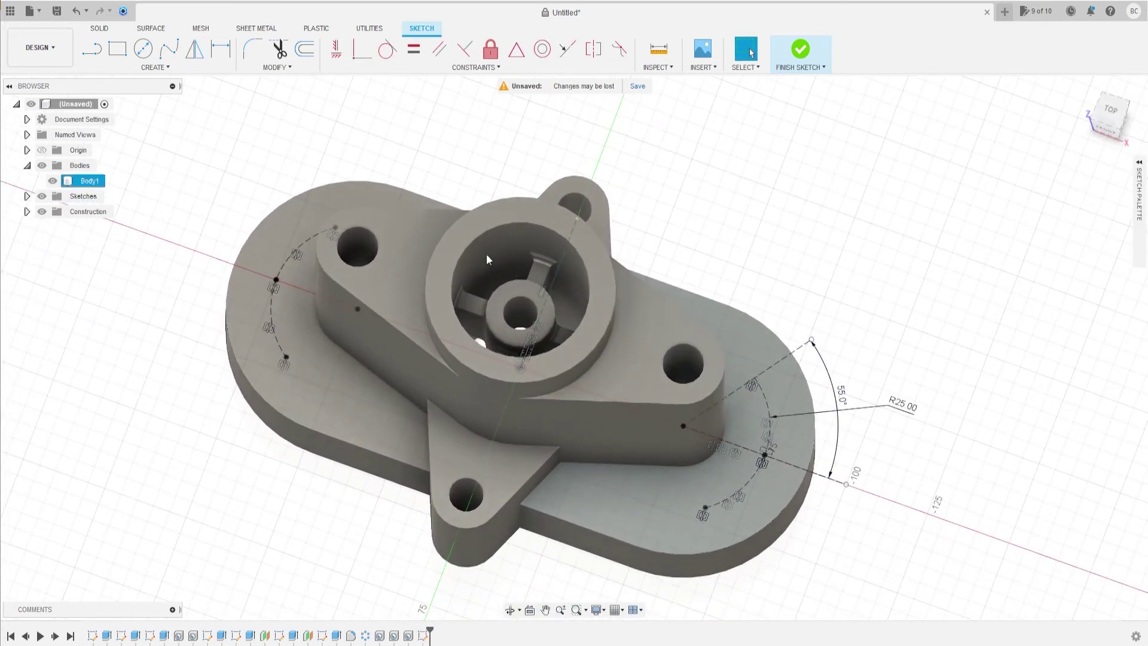
click(100, 29)
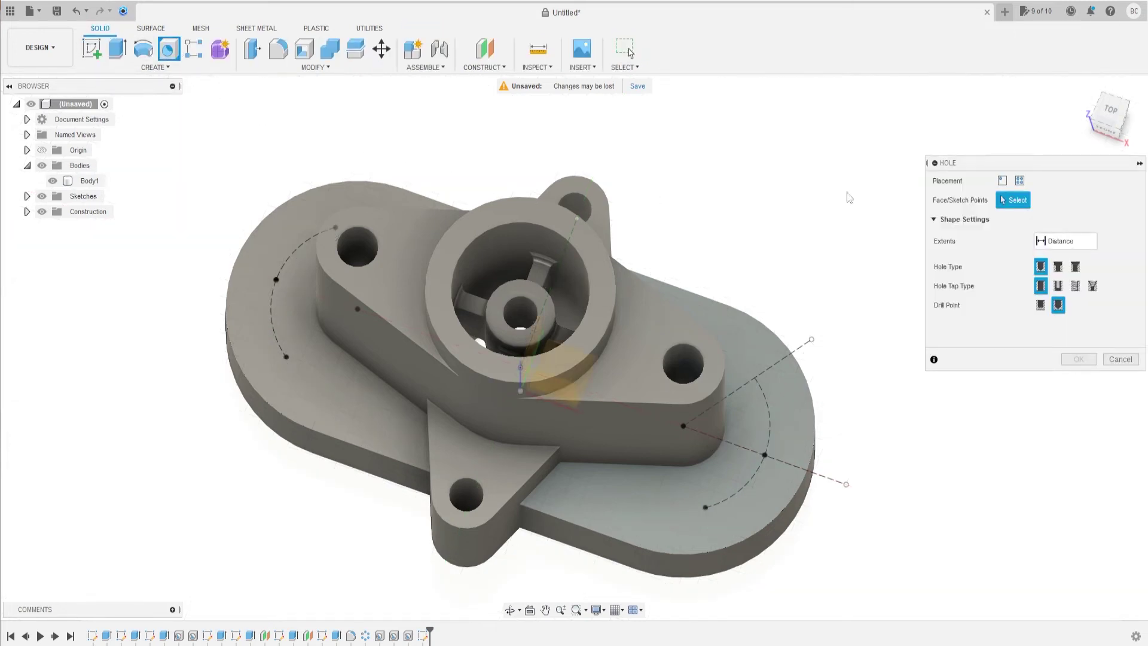
click(1020, 180)
click(754, 377)
click(704, 508)
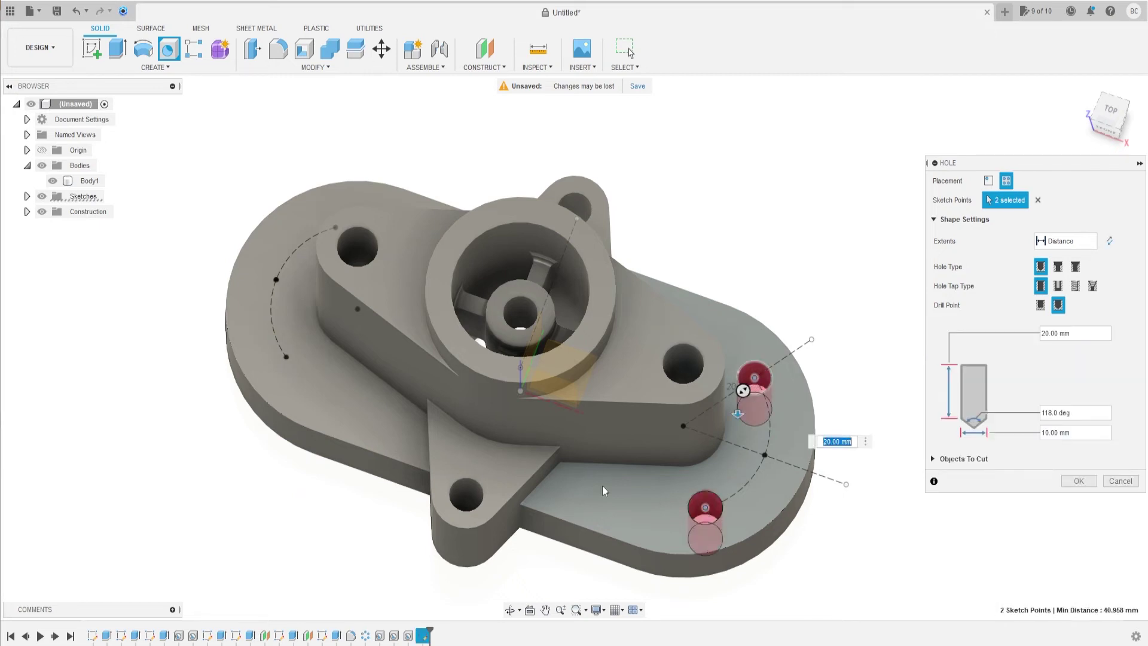
click(286, 357)
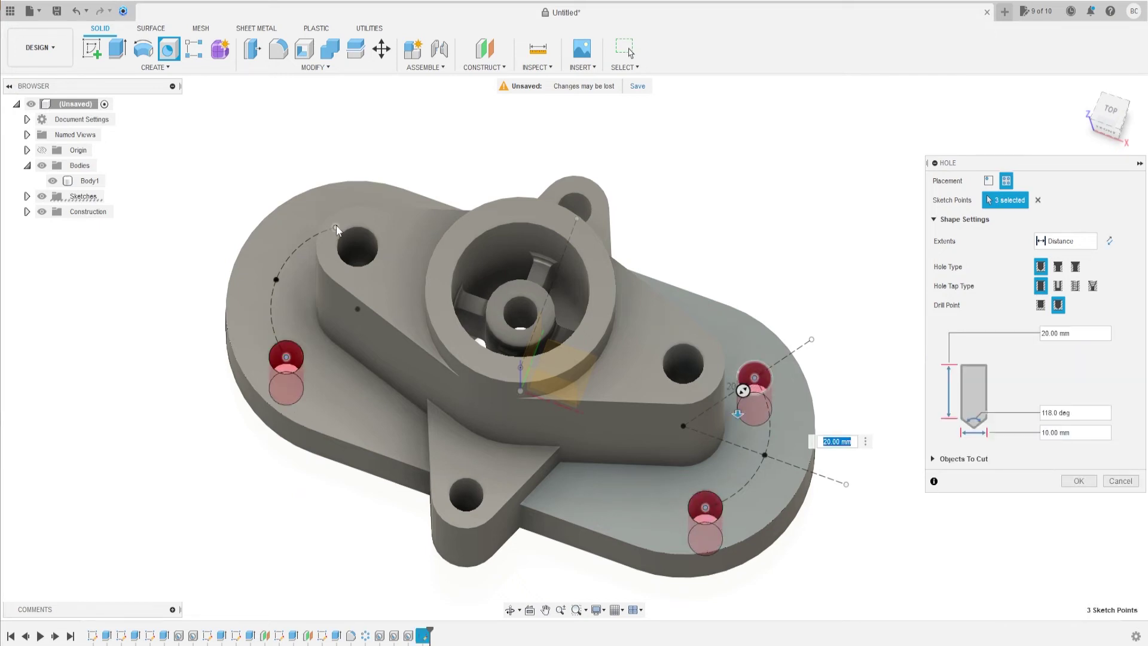
shift+middle_drag(336, 228, 344, 278)
click(288, 361)
shift+middle_drag(289, 360, 335, 323)
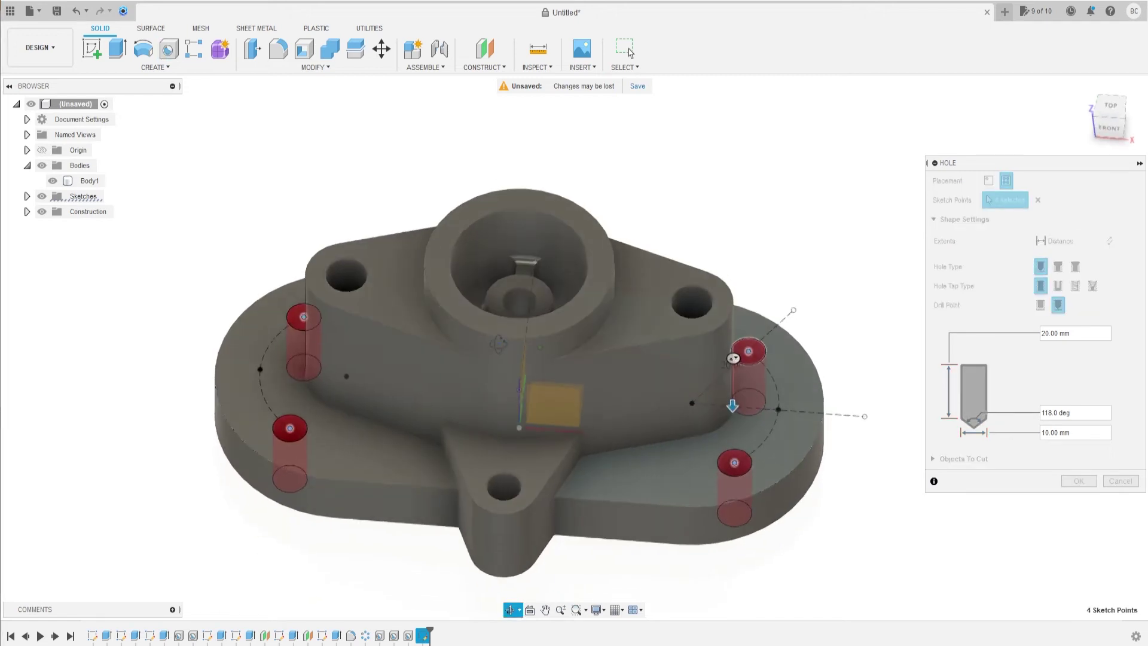
Make the holes counterbored with a 20 mm counterbore diameter and create them
click(1058, 268)
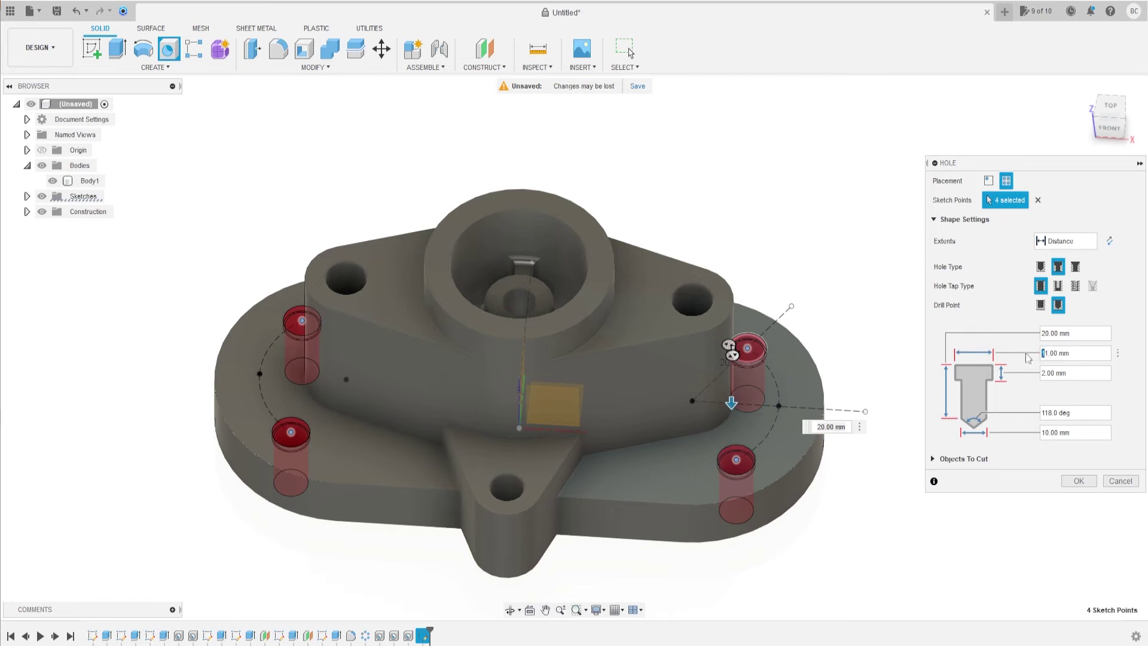
text(20)
key(Return)
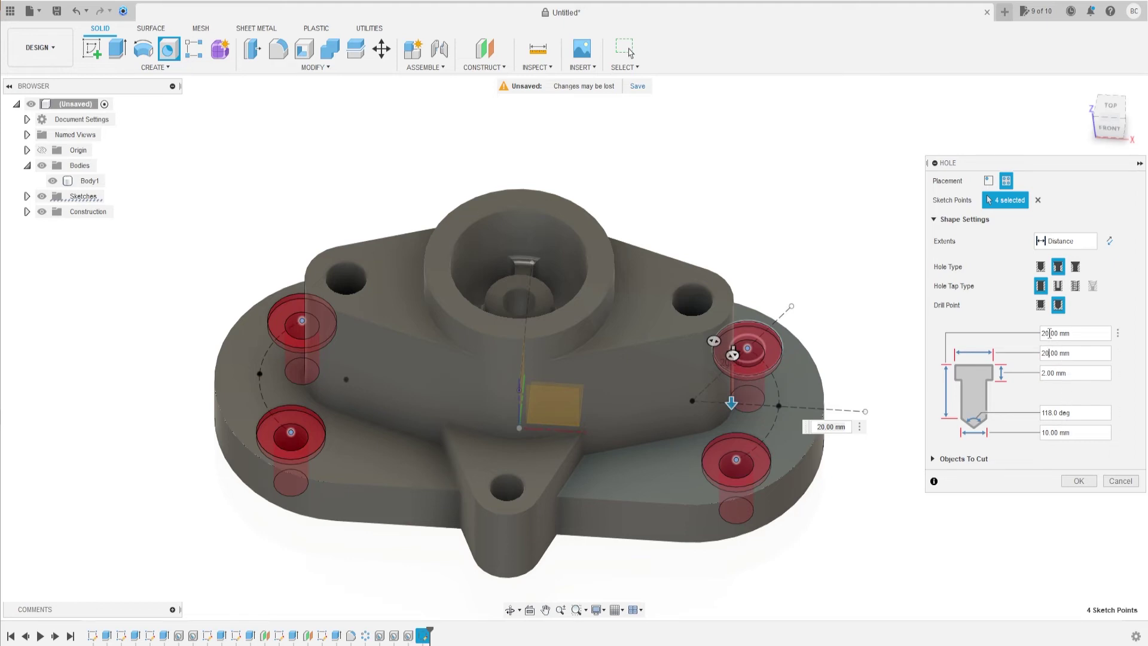
click(1078, 482)
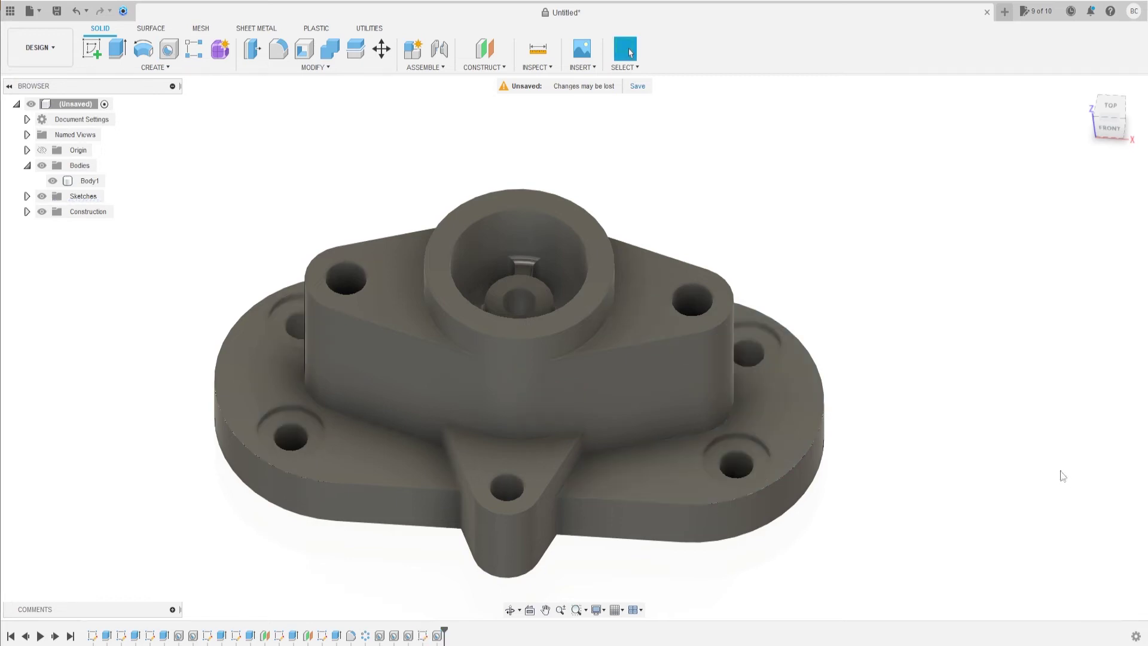
shift+middle_drag(923, 356, 893, 346)
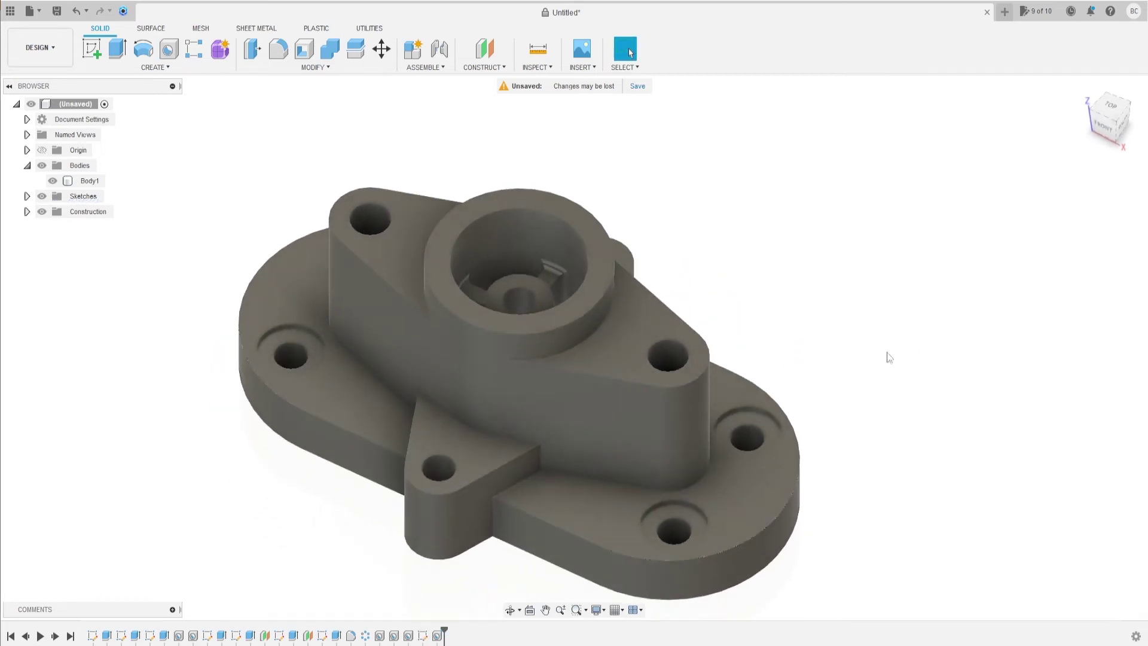
scroll(709, 423, down, 4)
key(Escape)
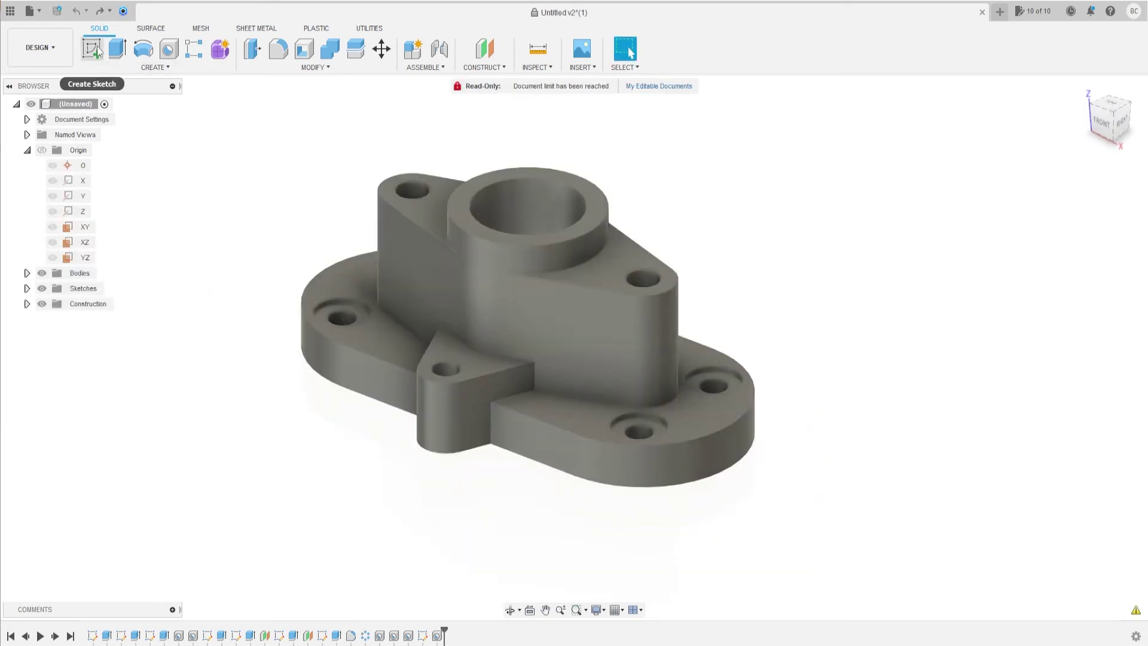
Start a new sketch on the XZ origin plane
click(97, 52)
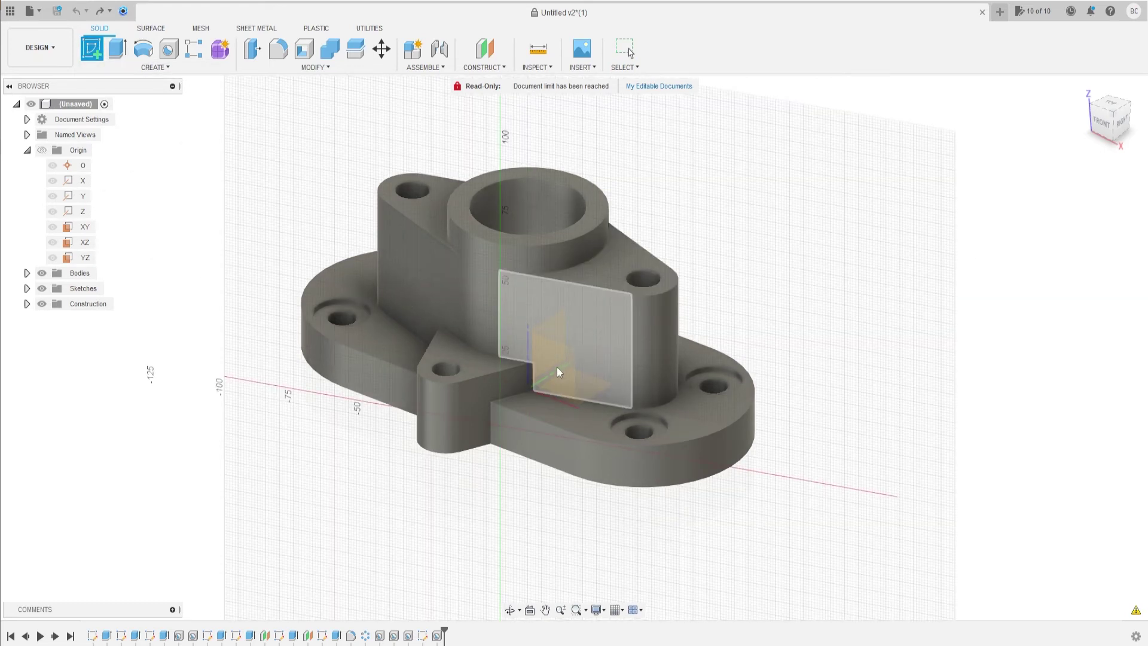
click(84, 243)
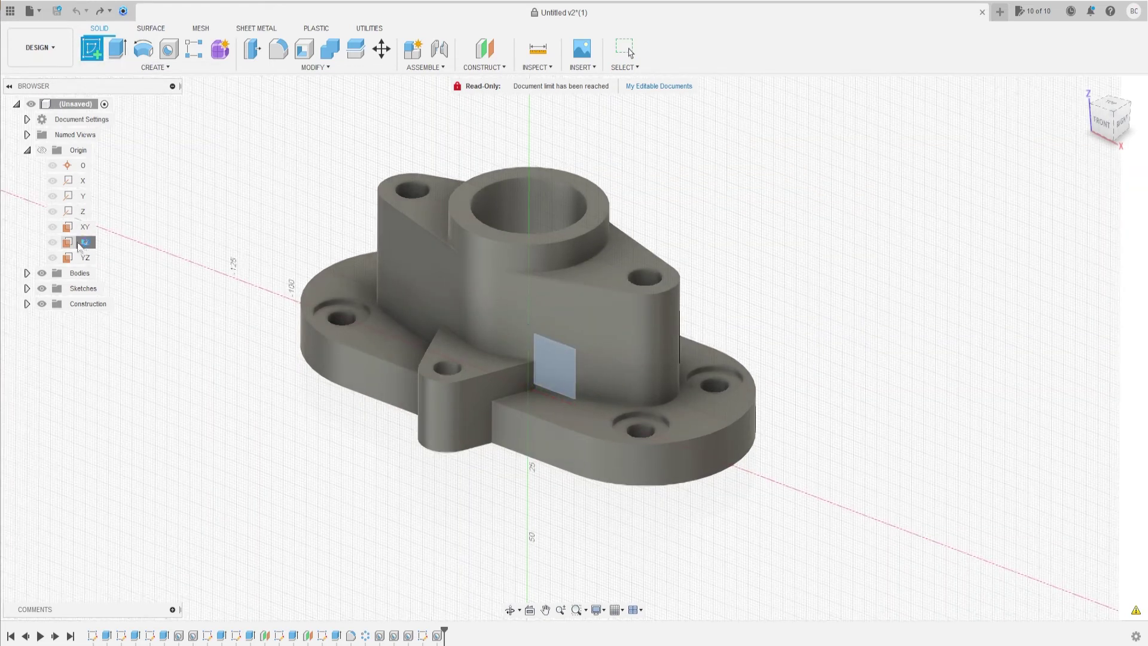
click(27, 150)
mouse_move(643, 197)
middle_down()
mouse_move(621, 400)
mouse_move(657, 385)
middle_up()
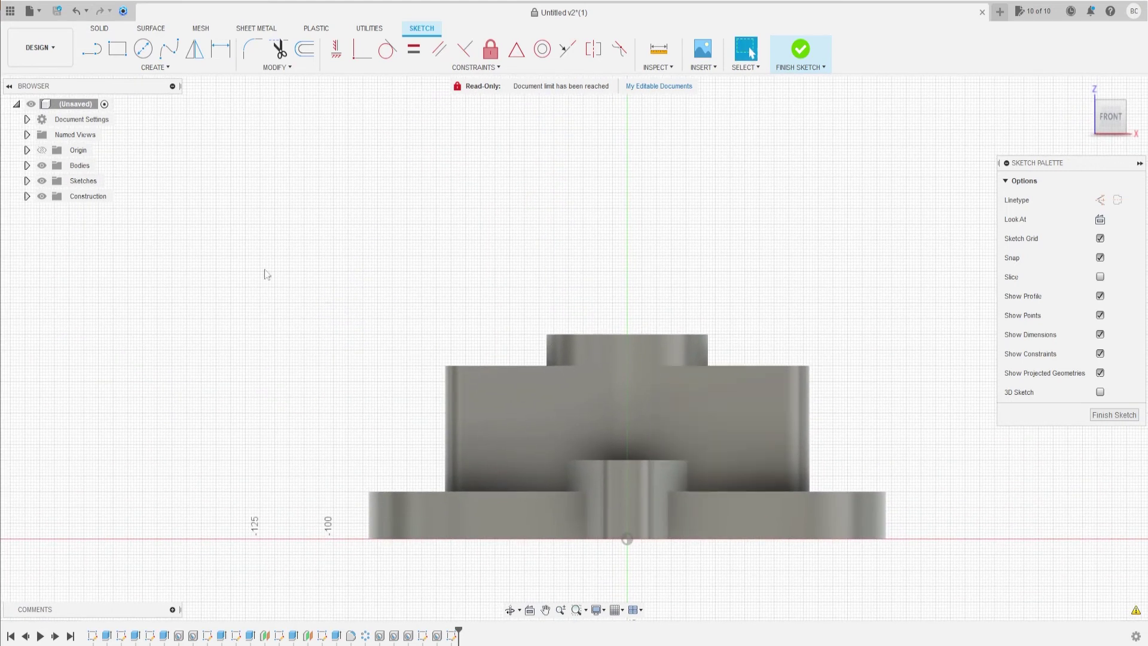
Intersect the curved wall face and flat base face into the sketch
click(152, 67)
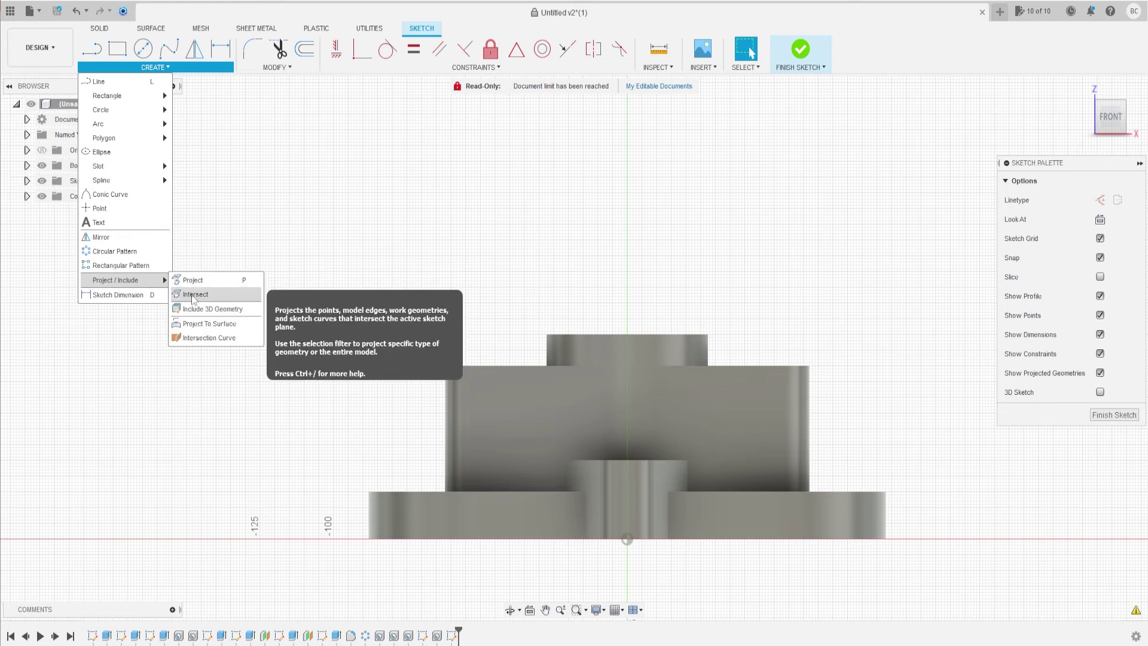
mouse_move(116, 280)
click(193, 295)
shift+middle_drag(765, 340, 808, 472)
click(791, 468)
click(834, 532)
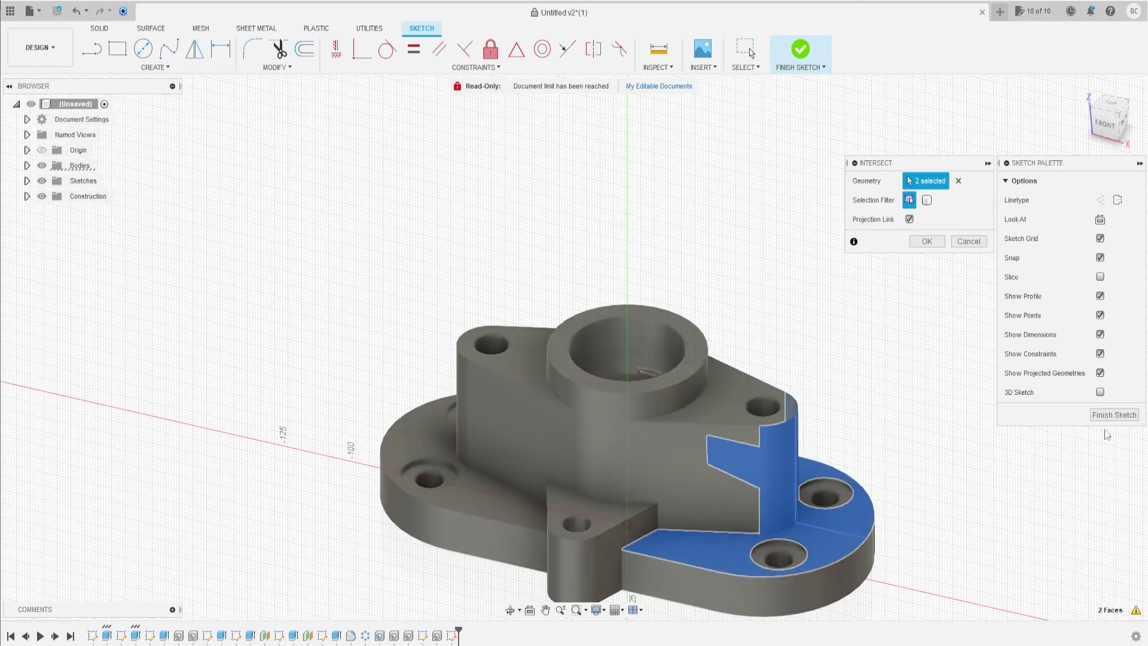
click(925, 242)
mouse_move(851, 349)
shift+middle_down()
mouse_move(700, 323)
mouse_move(715, 315)
mouse_move(656, 276)
shift+middle_up()
scroll(718, 323, up, 5)
Draw the angled rib line from the base edge up to the wall and finish the sketch
click(91, 48)
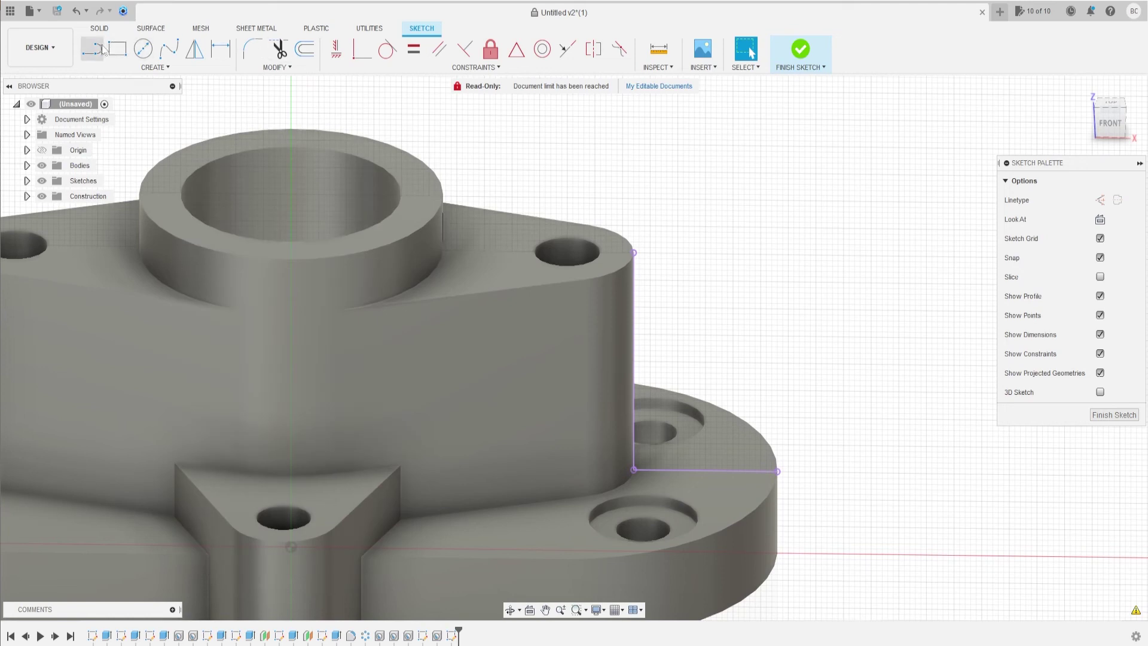
click(707, 472)
click(635, 363)
scroll(635, 363, down, 4)
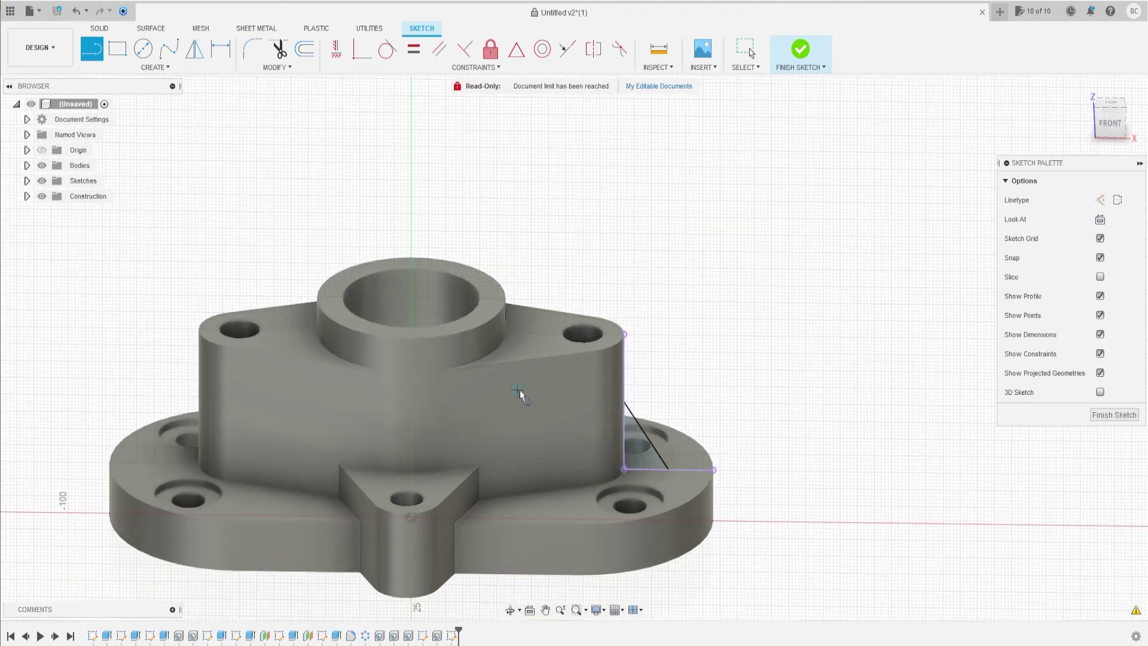
middle_drag(533, 372, 653, 339)
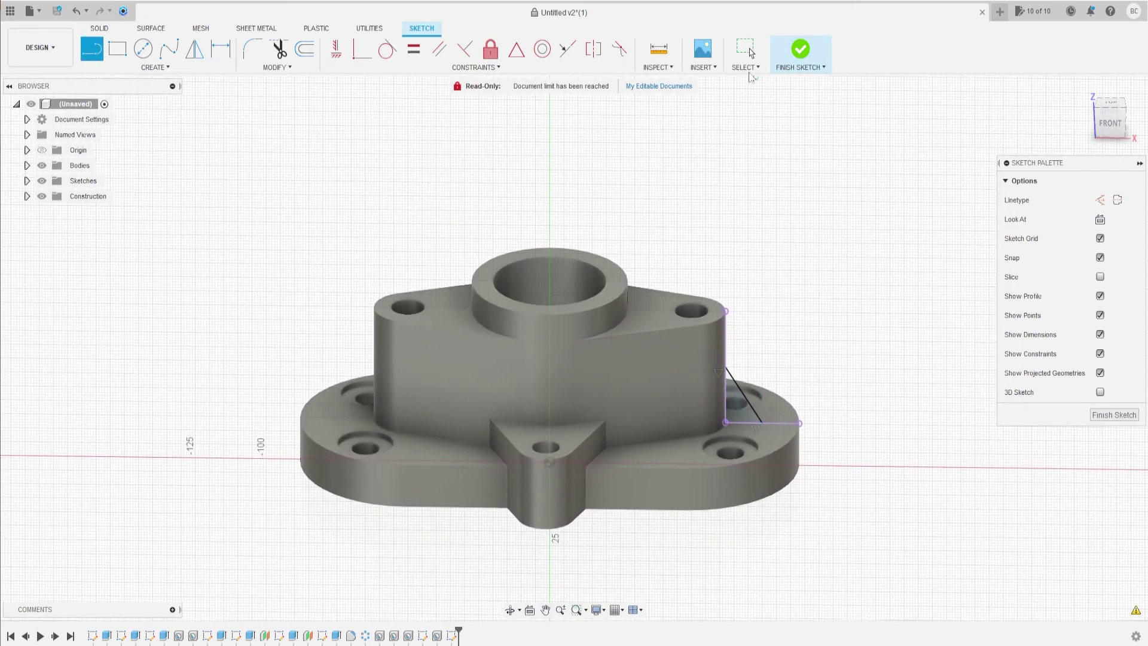
click(100, 28)
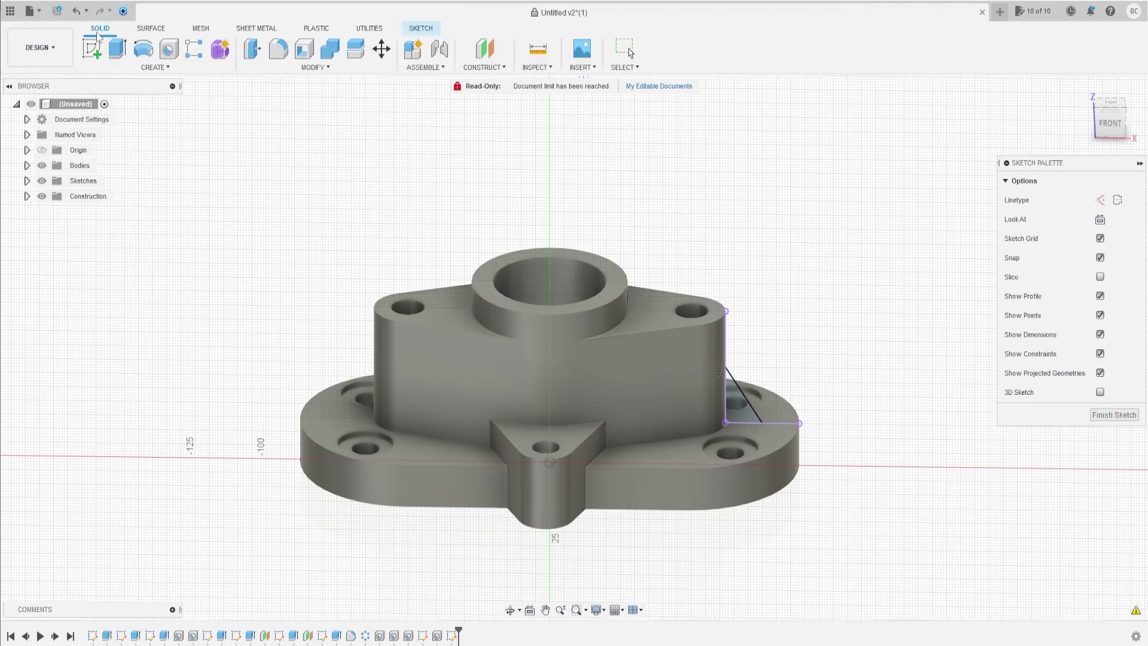
Create an 8 mm rib from the angled line, flipped to fill the wall-to-flange corner
click(154, 67)
click(98, 195)
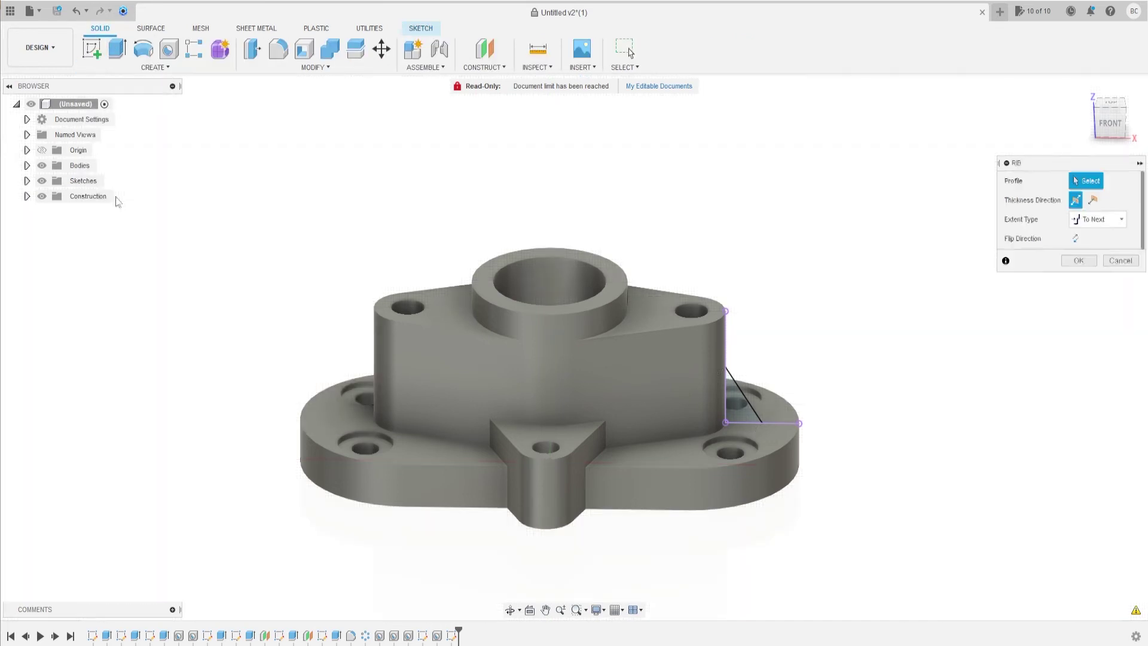
click(748, 401)
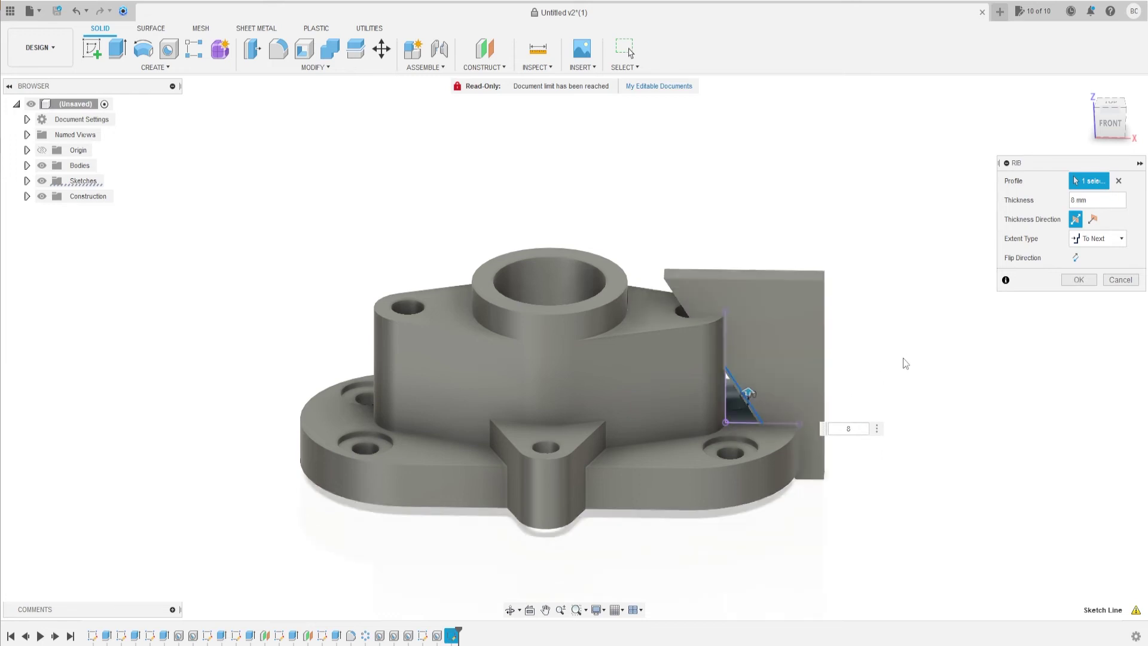
click(1076, 258)
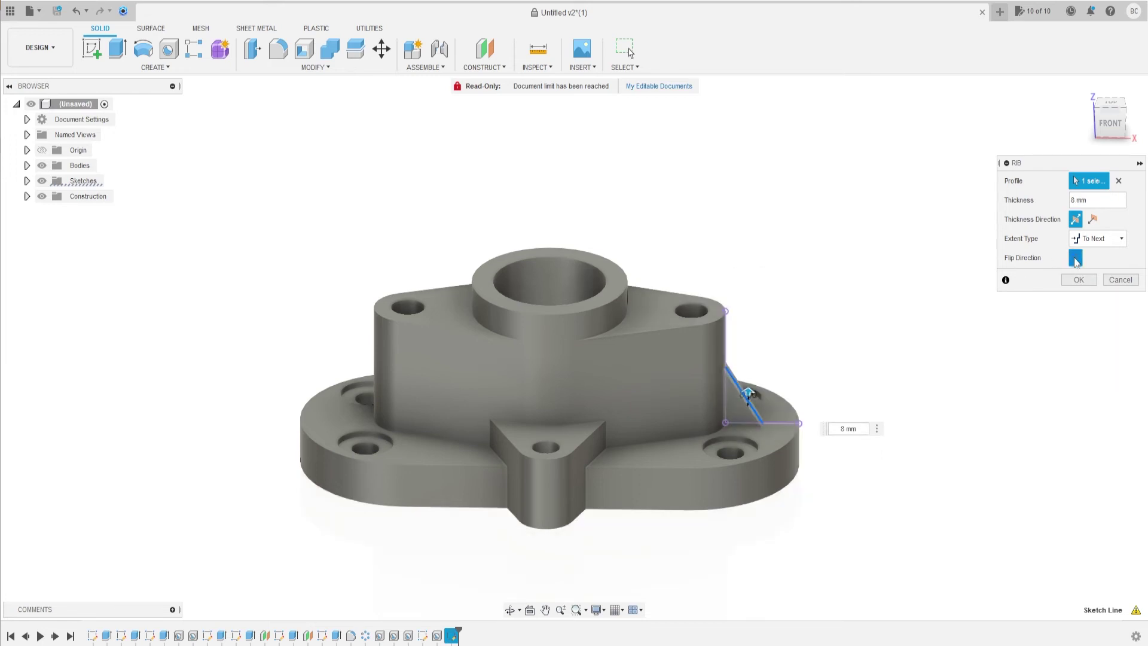
shift+middle_drag(794, 375, 756, 380)
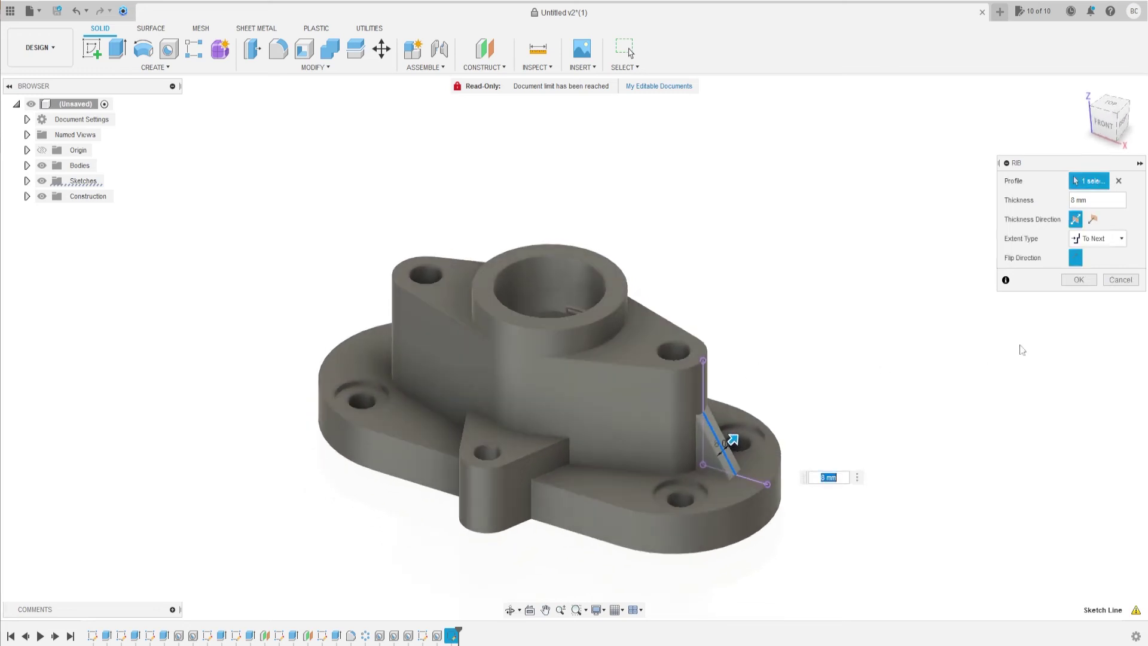
click(1079, 280)
mouse_move(873, 355)
shift+middle_down()
mouse_move(728, 350)
mouse_move(697, 403)
mouse_move(725, 405)
mouse_move(741, 341)
mouse_move(775, 334)
shift+middle_up()
drag(774, 334, 769, 341)
key(Escape)
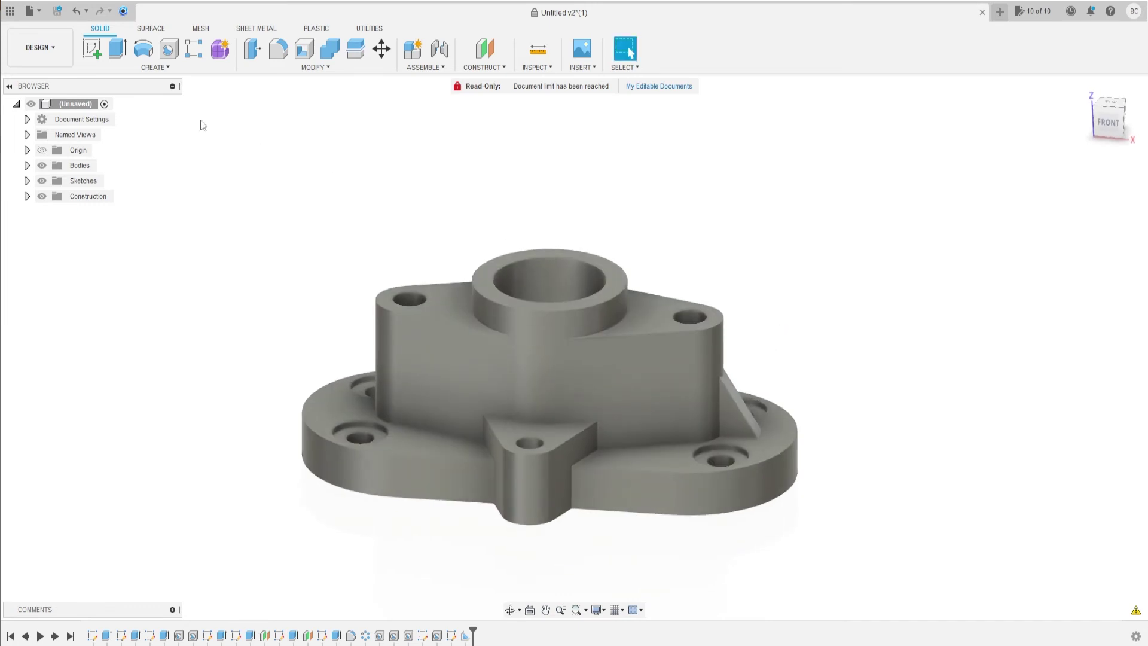
click(158, 69)
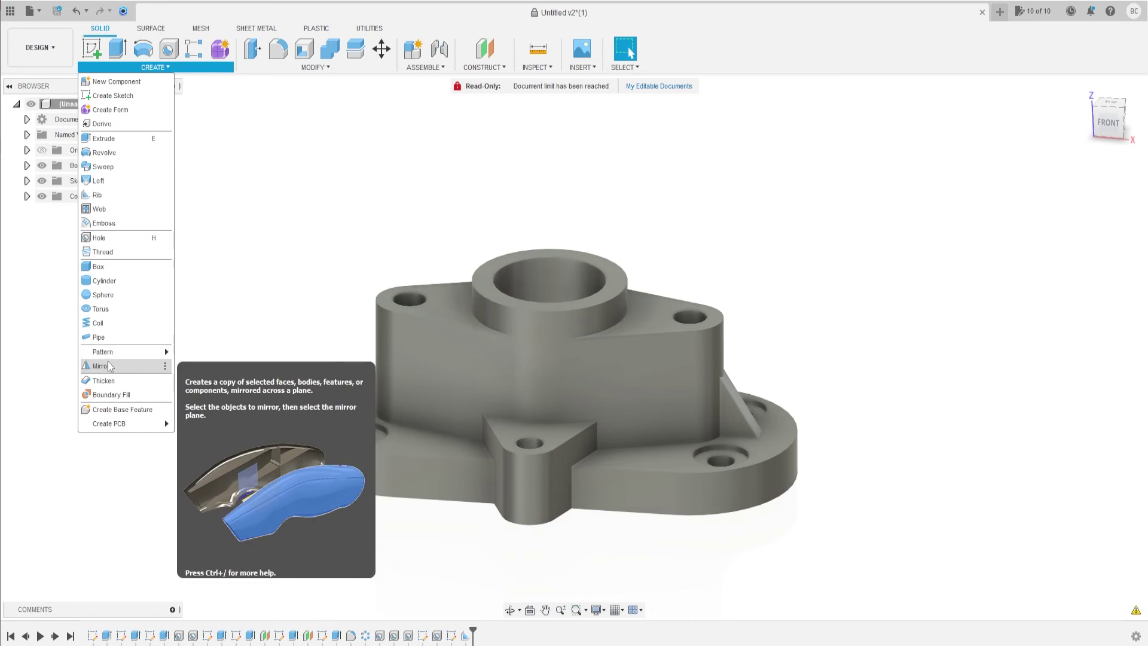
Mirror the Rib1 feature across the central origin plane
key(Escape)
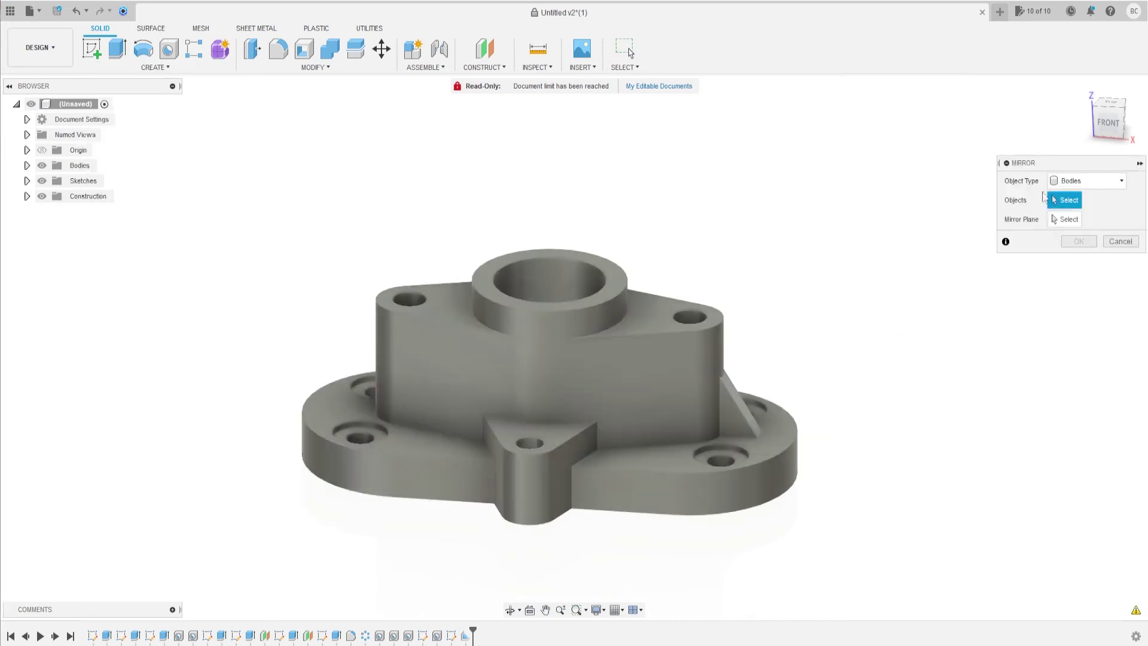
click(1074, 180)
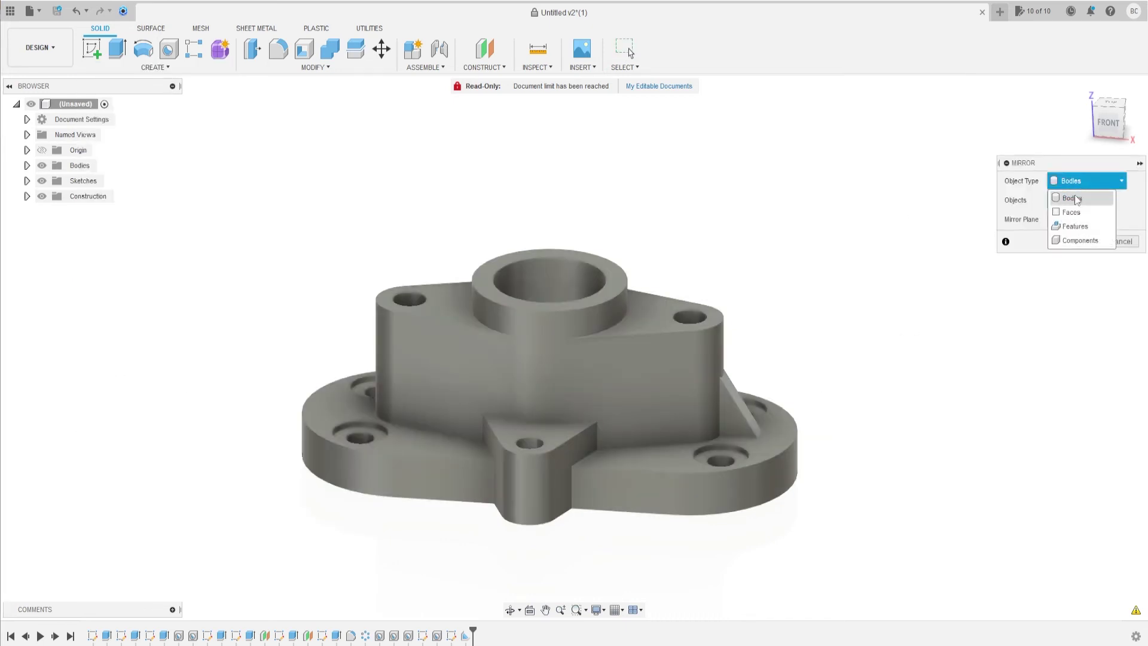
click(1076, 226)
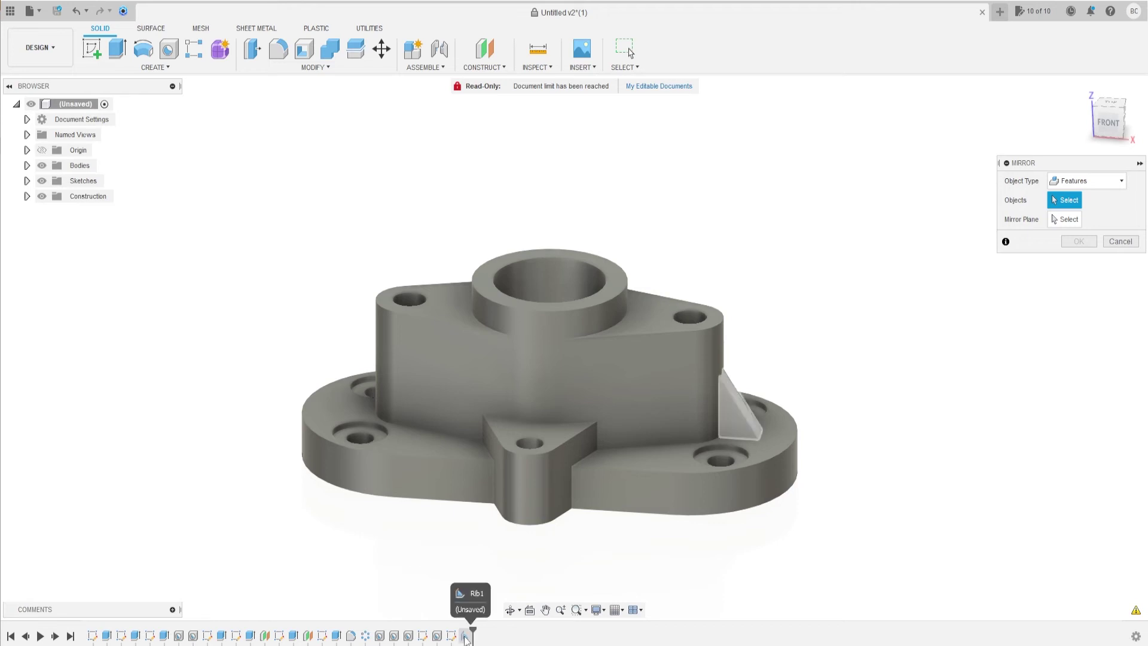
click(465, 636)
click(1071, 219)
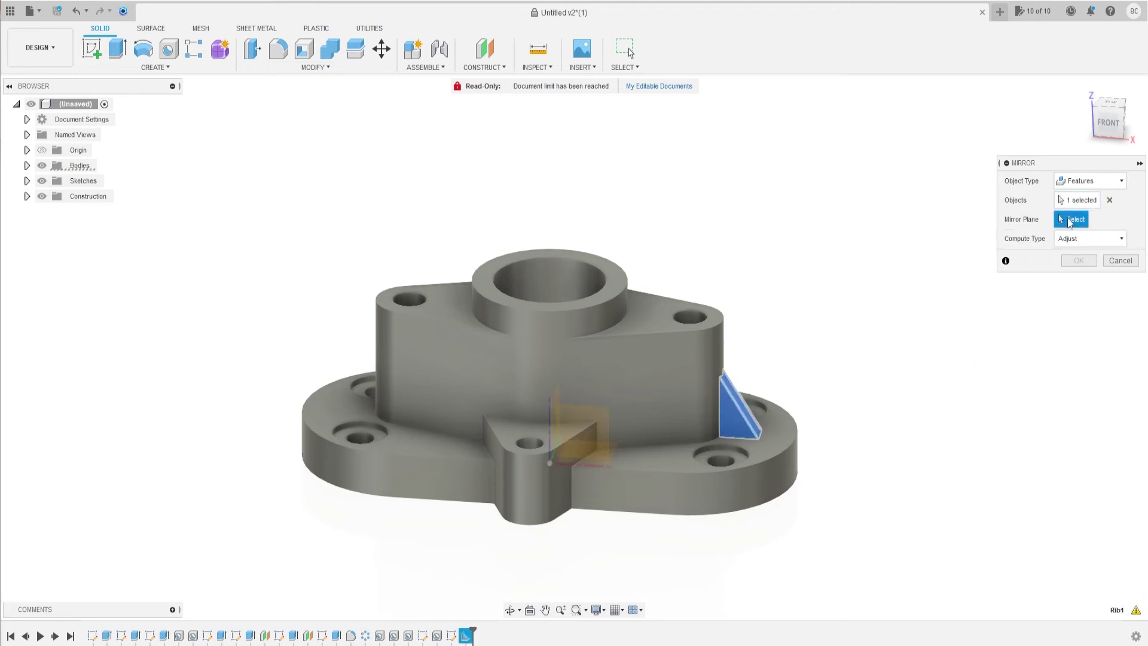
shift+middle_drag(555, 400, 478, 404)
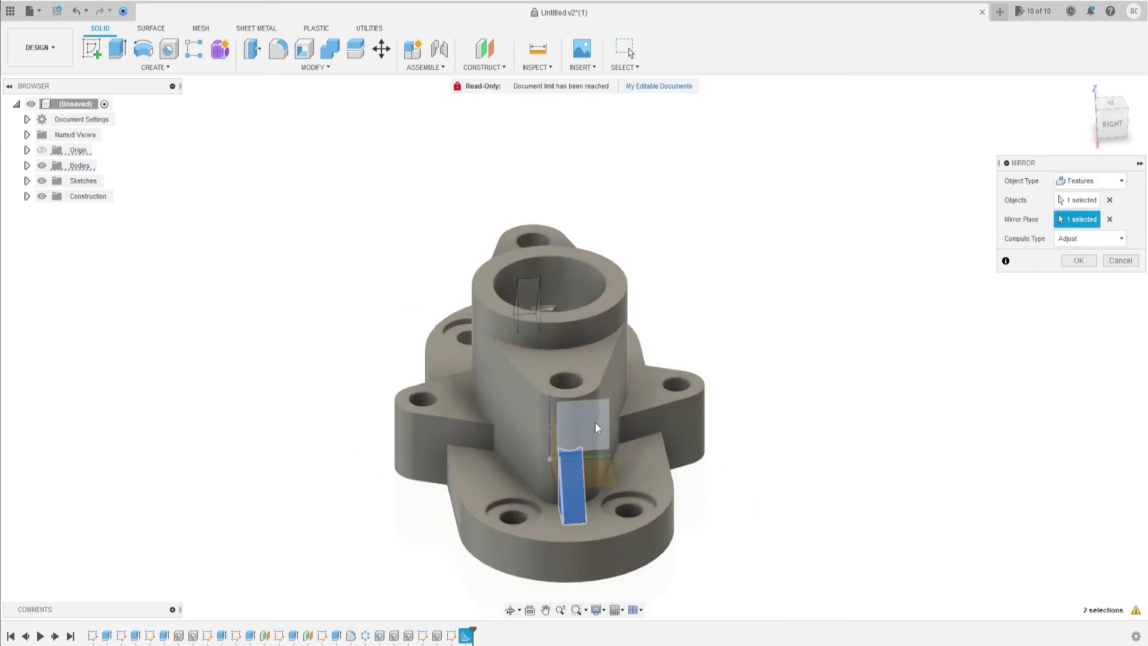
click(596, 425)
mouse_move(596, 424)
shift+middle_down()
mouse_move(610, 391)
mouse_move(701, 380)
shift+middle_up()
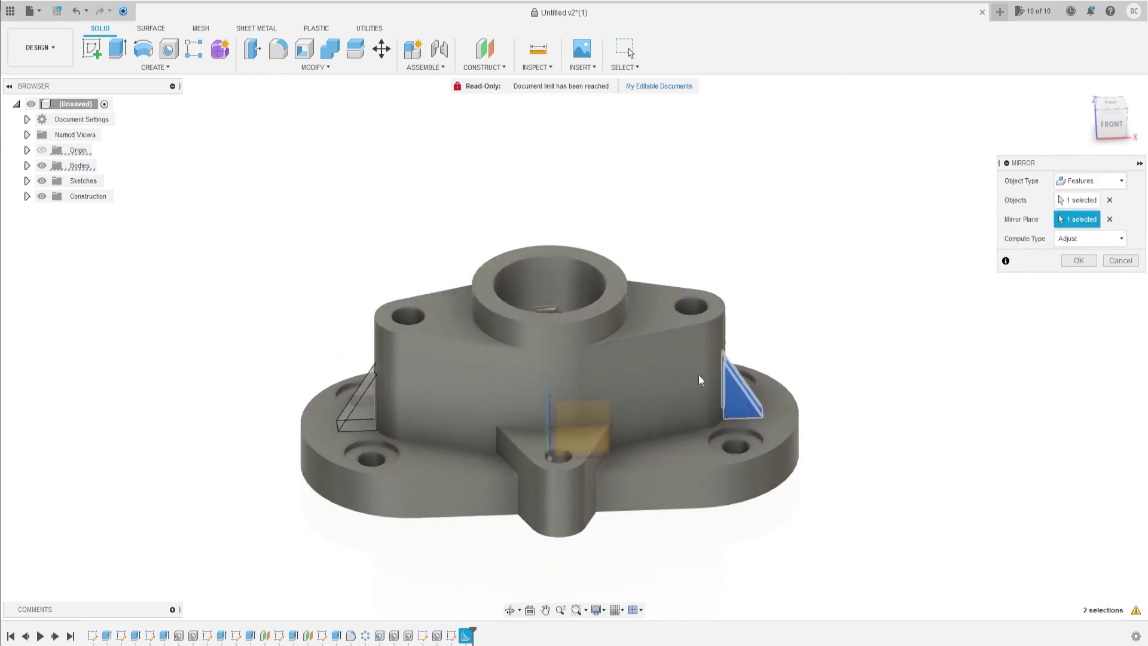
click(1072, 263)
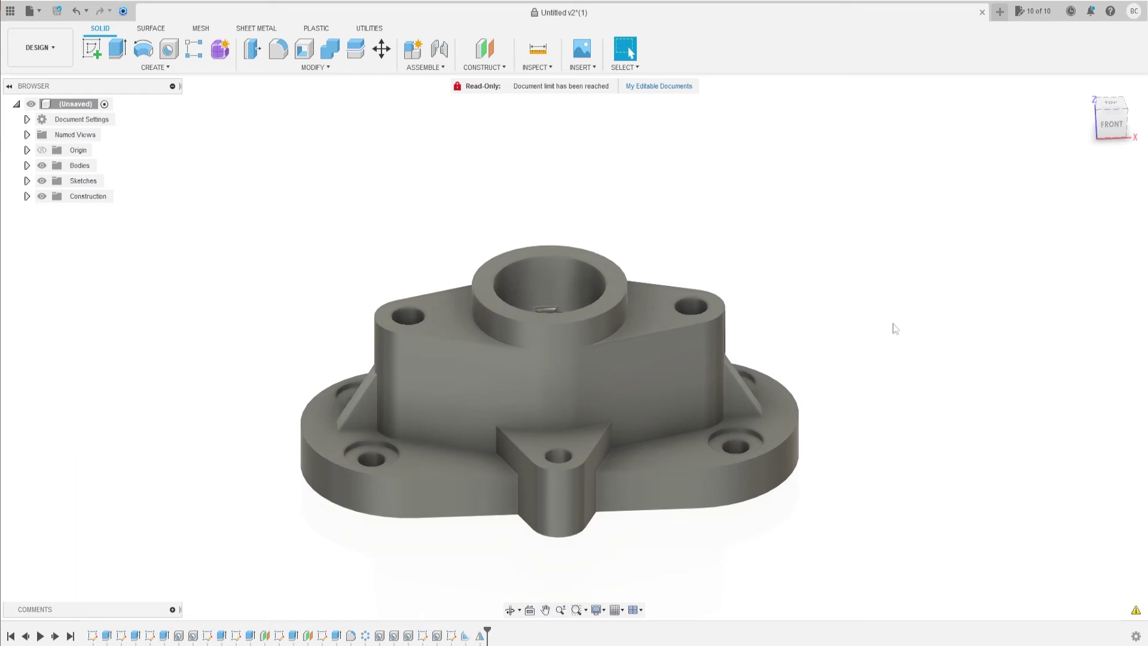
mouse_move(650, 335)
shift+middle_down()
mouse_move(566, 379)
mouse_move(529, 371)
shift+middle_up()
Start a new sketch on the underside face of the base
scroll(585, 380, down, 2)
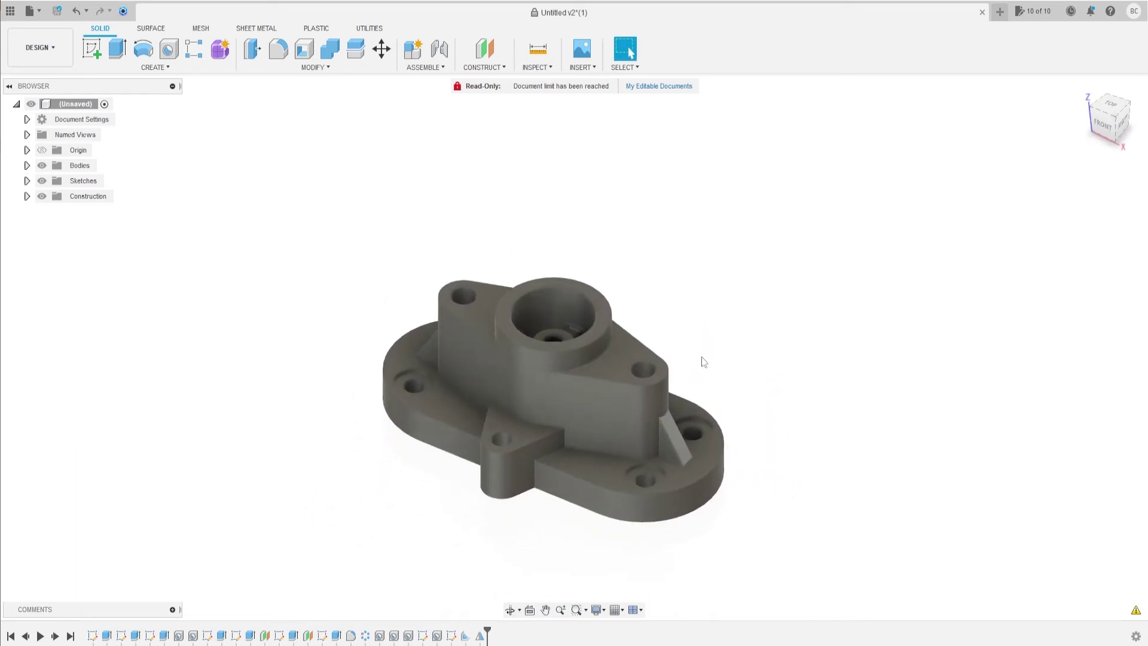
shift+middle_drag(495, 381, 455, 359)
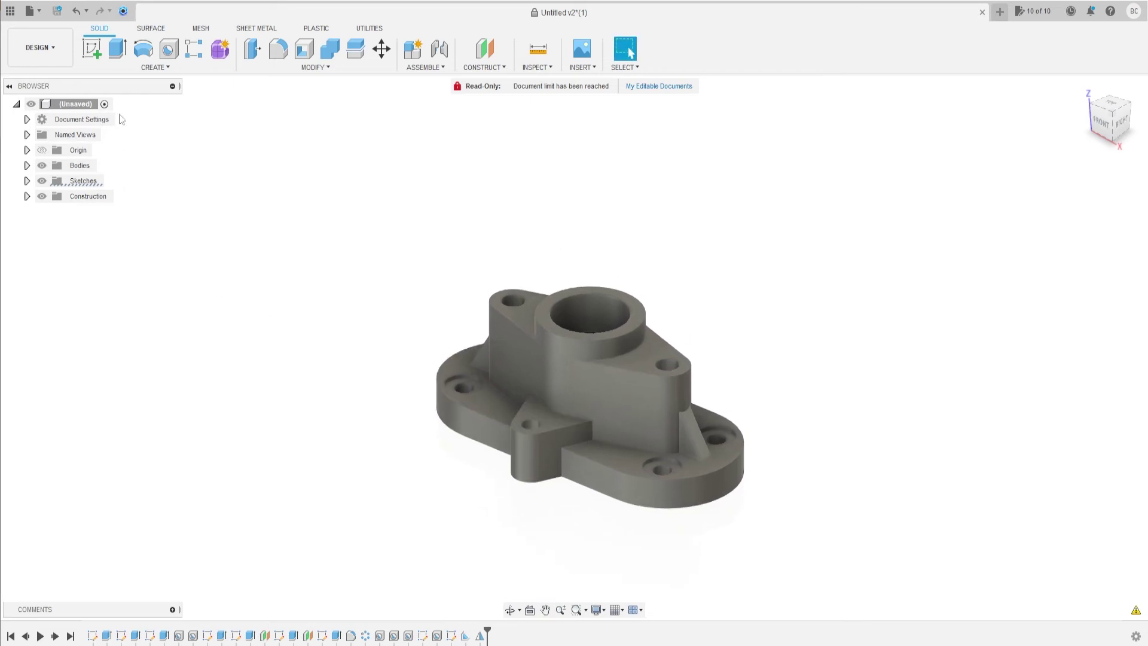
click(82, 52)
click(464, 354)
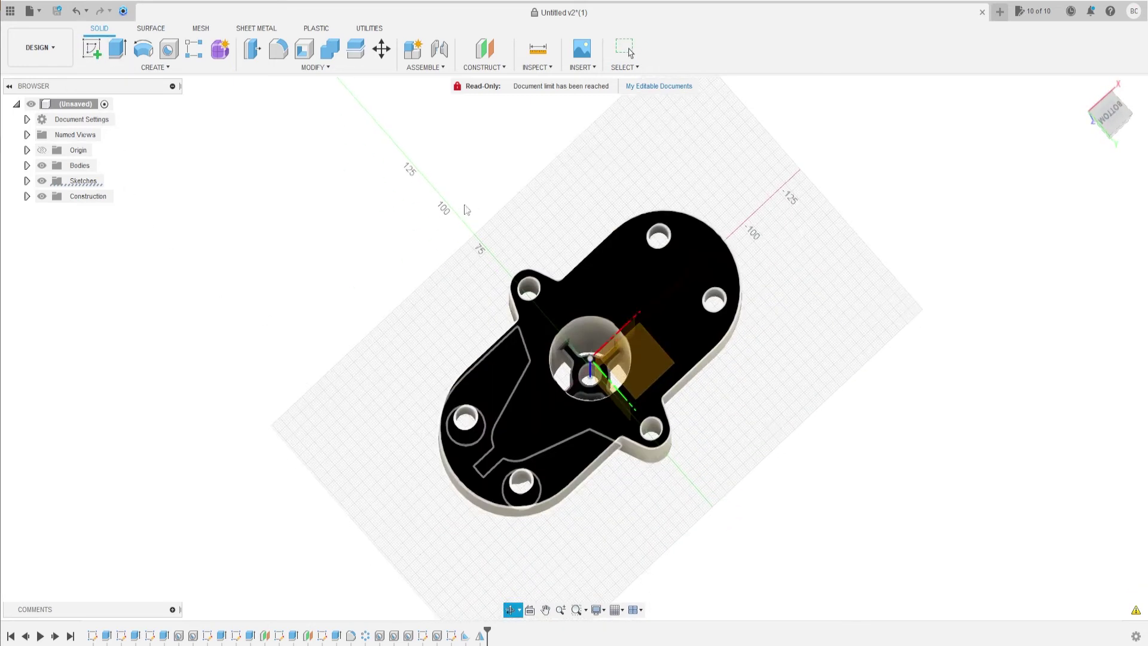
click(616, 296)
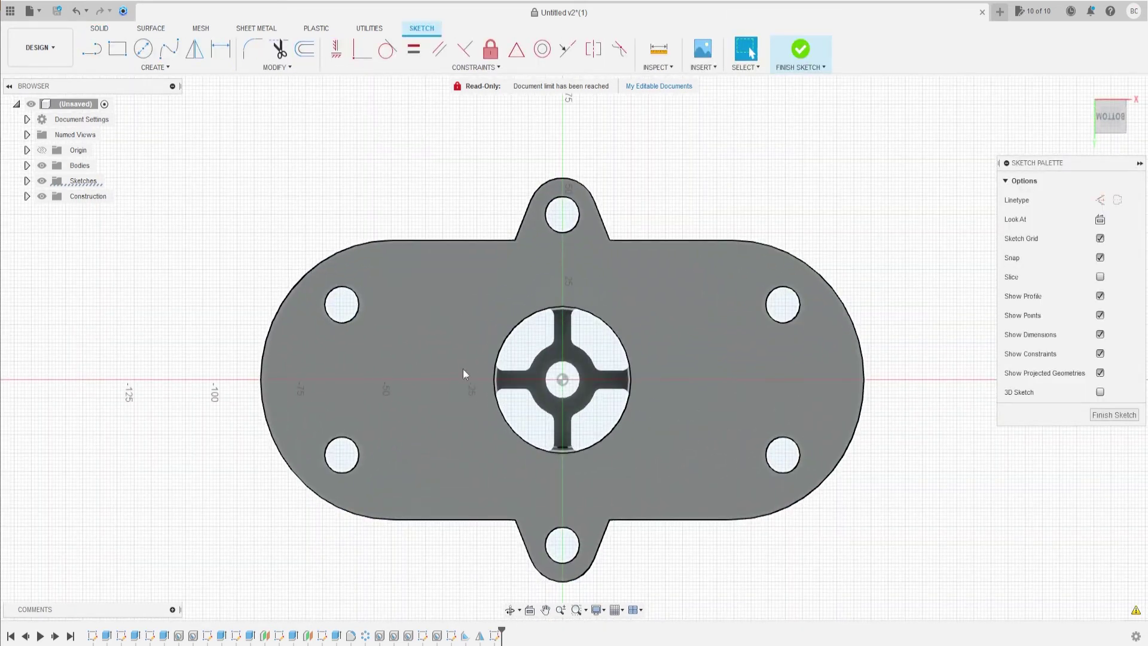
Draw a centre rectangle at the origin, 110 mm wide by 55 mm high
click(117, 49)
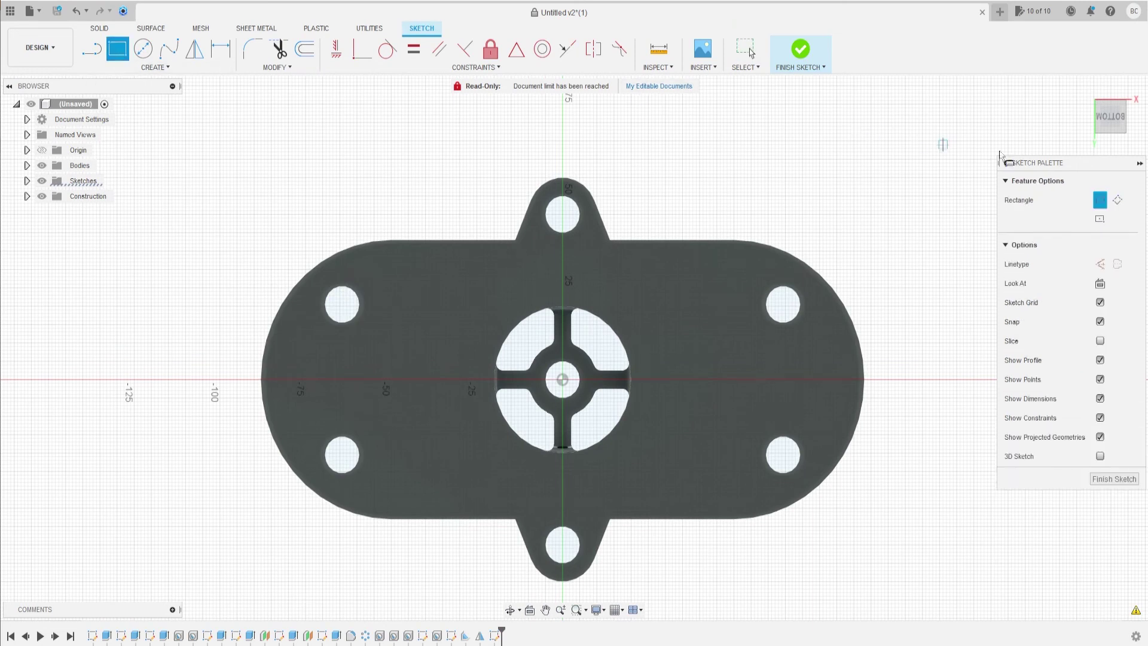
click(1100, 219)
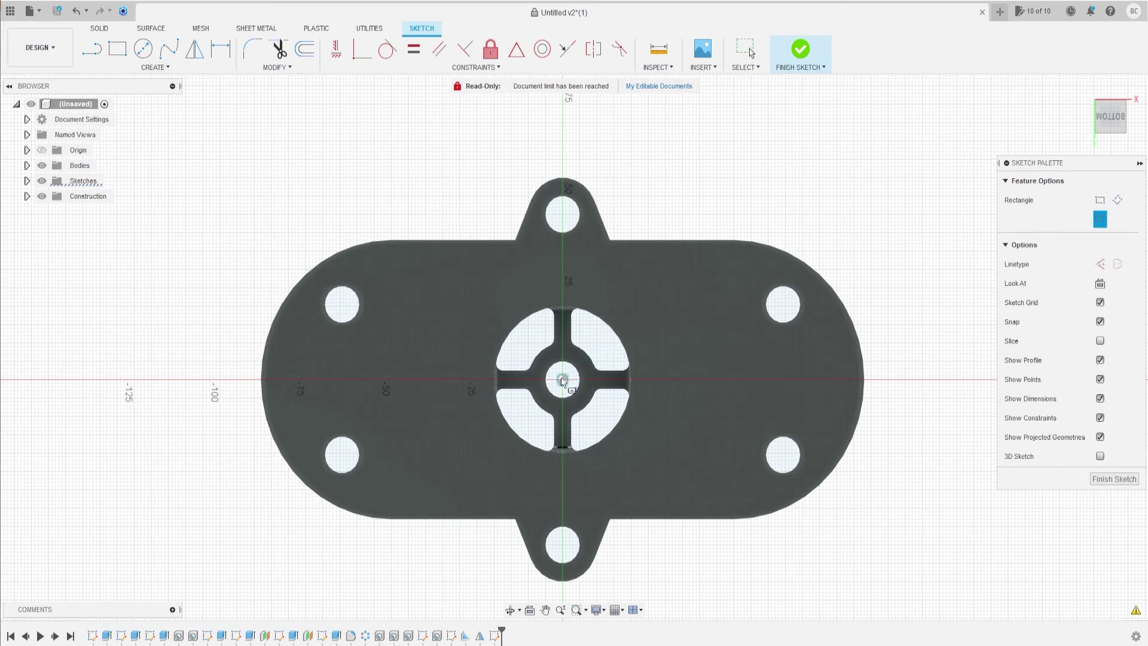
click(562, 379)
text(110)
key(Tab)
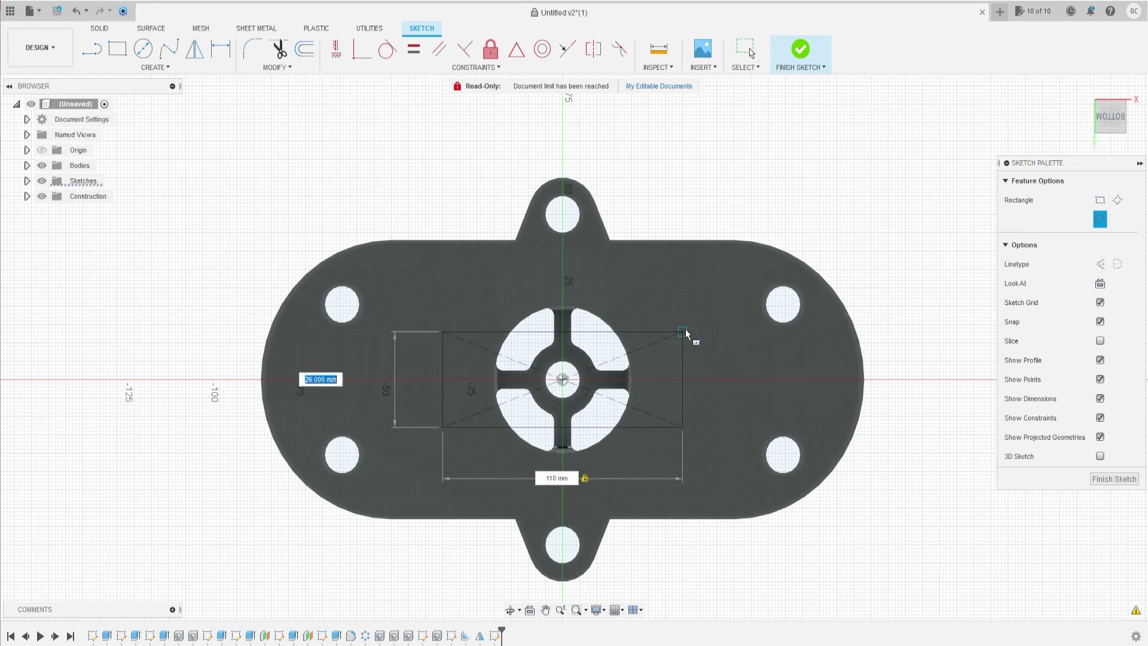
text(55)
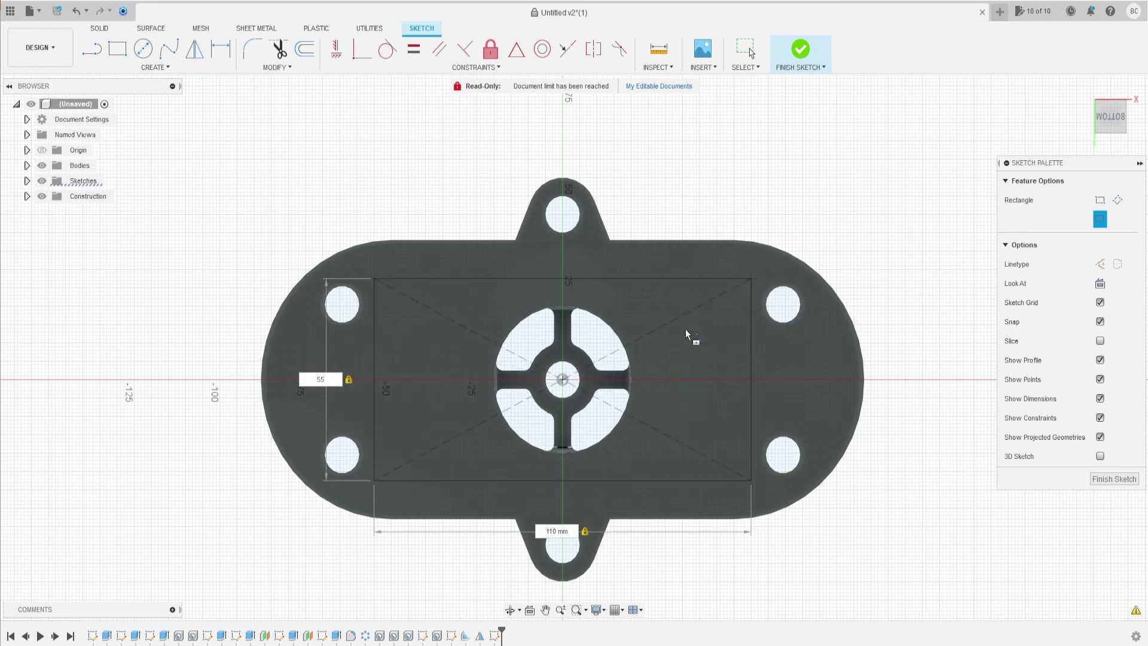
key(Return)
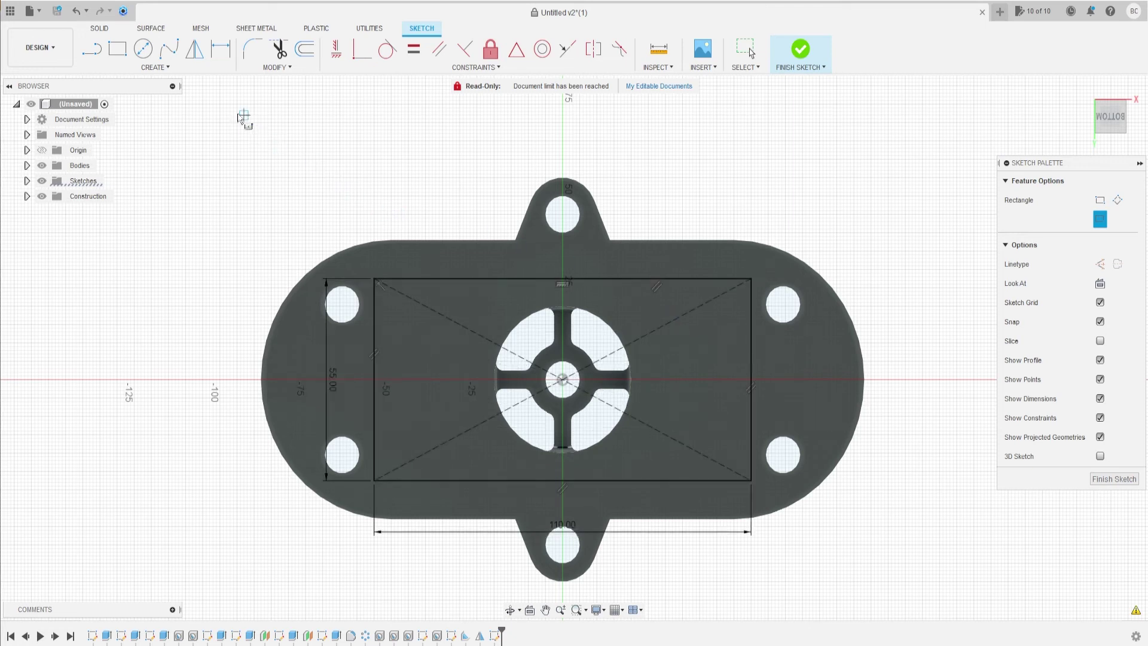
Fillet all four rectangle corners at 2 mm, then orbit to a tilted 3D view
click(252, 49)
click(398, 279)
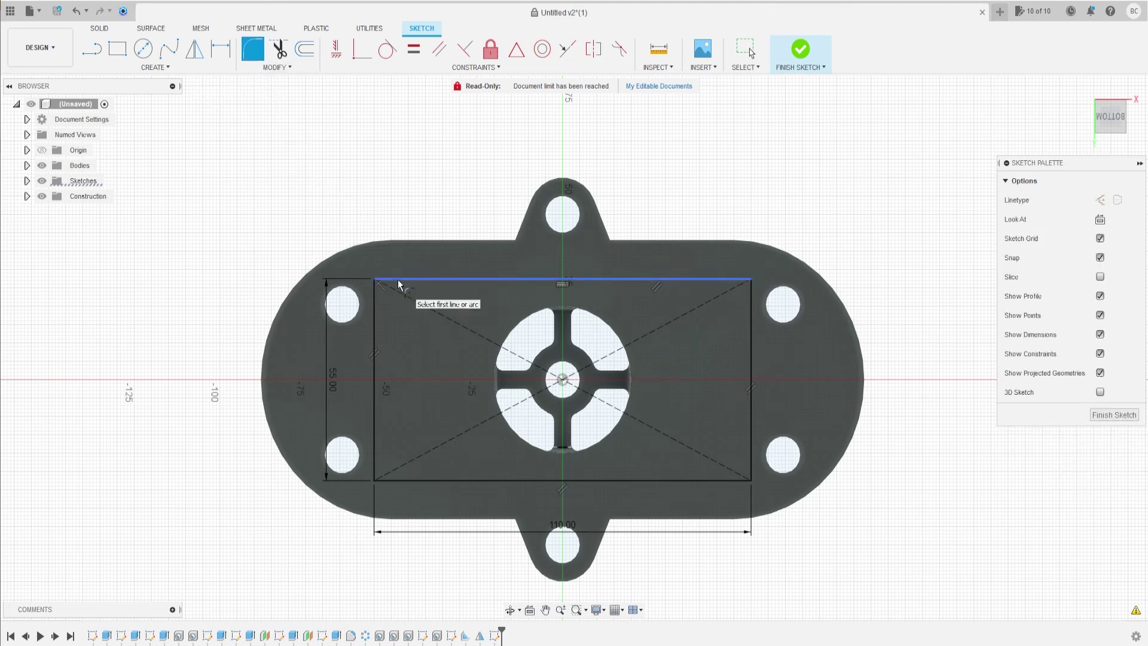
click(375, 299)
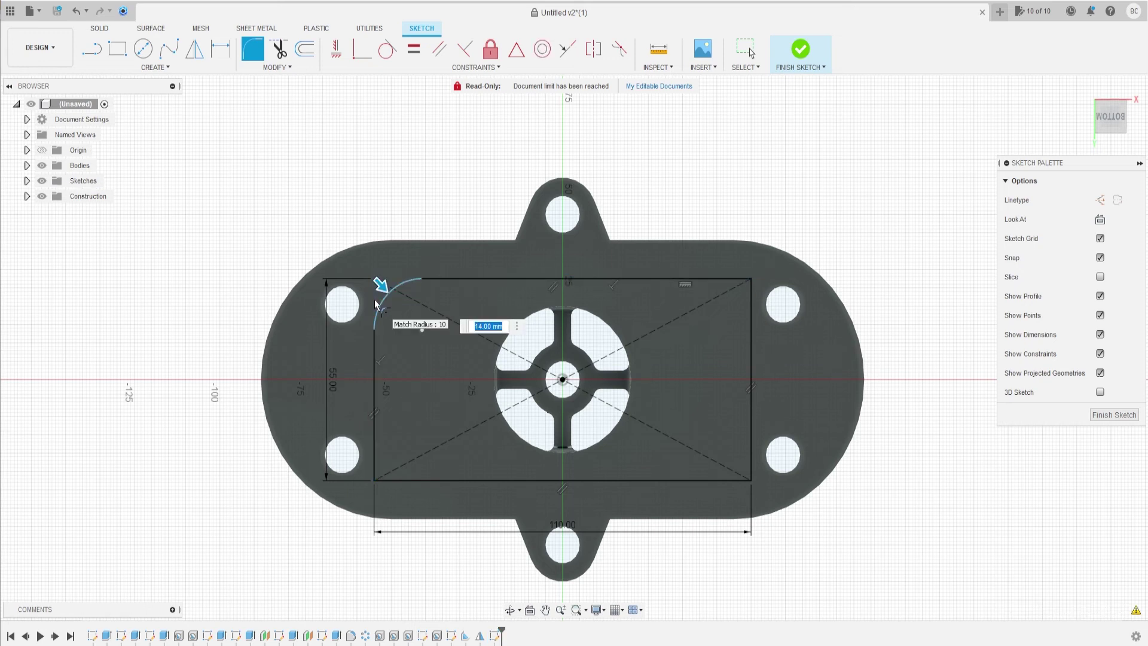
text(2)
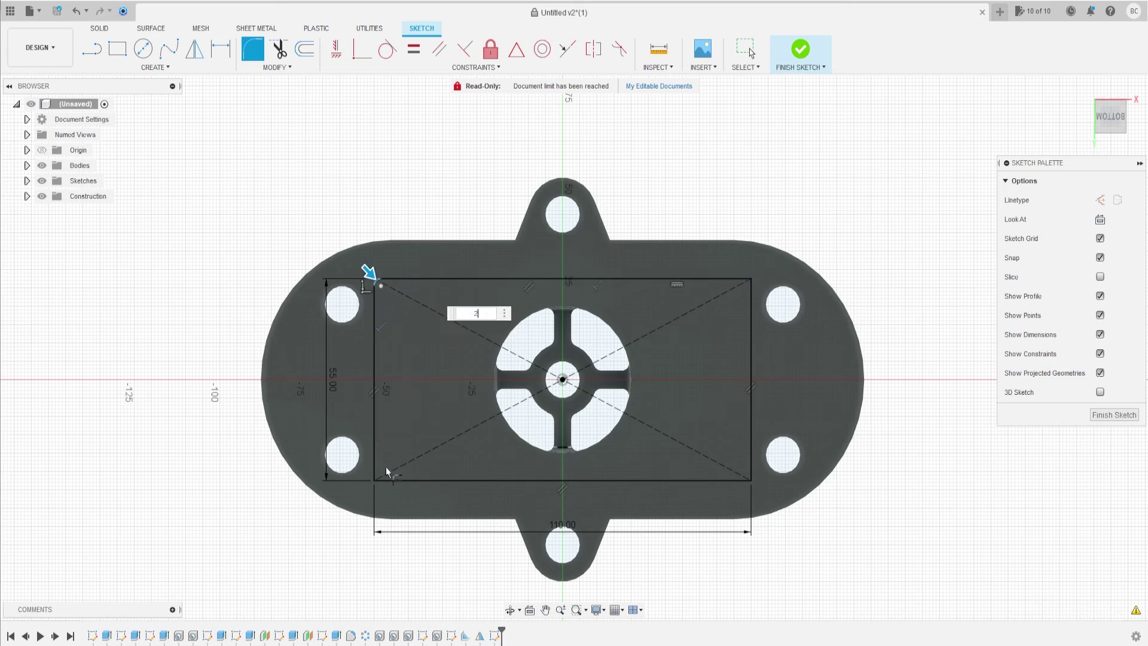
click(403, 480)
click(375, 461)
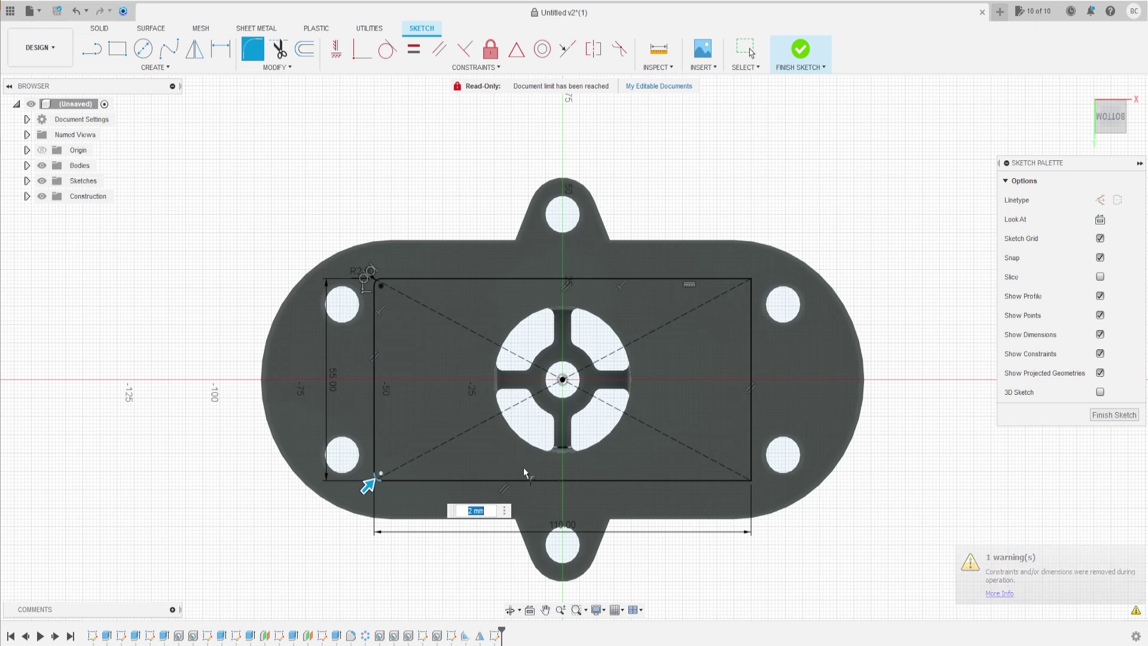
click(751, 455)
click(724, 480)
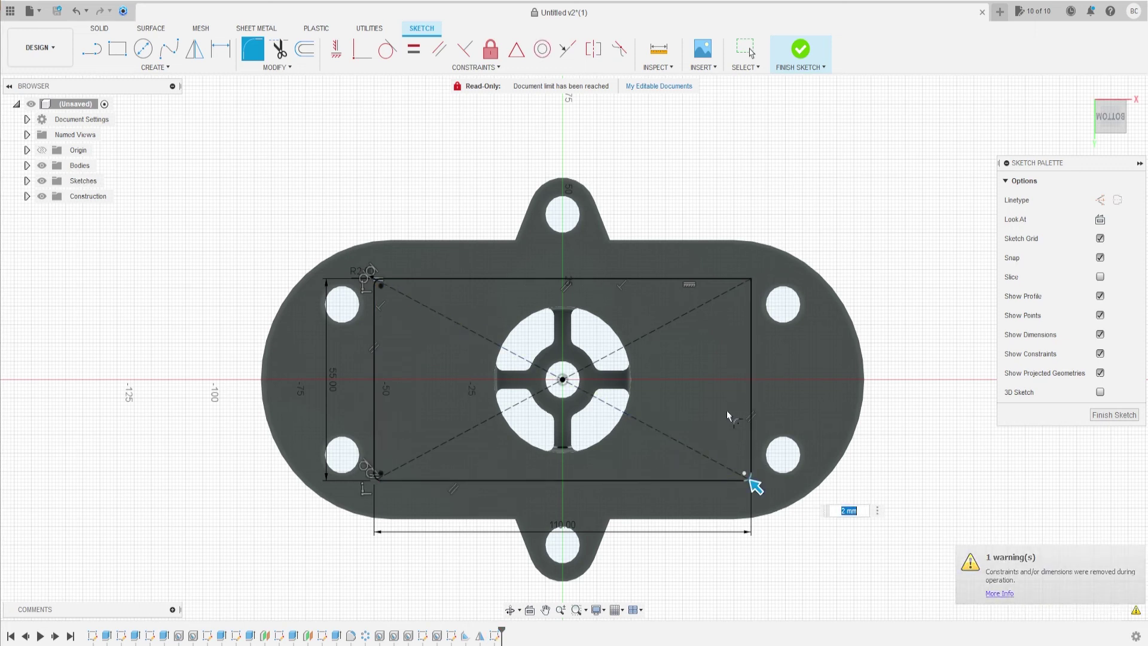
click(739, 279)
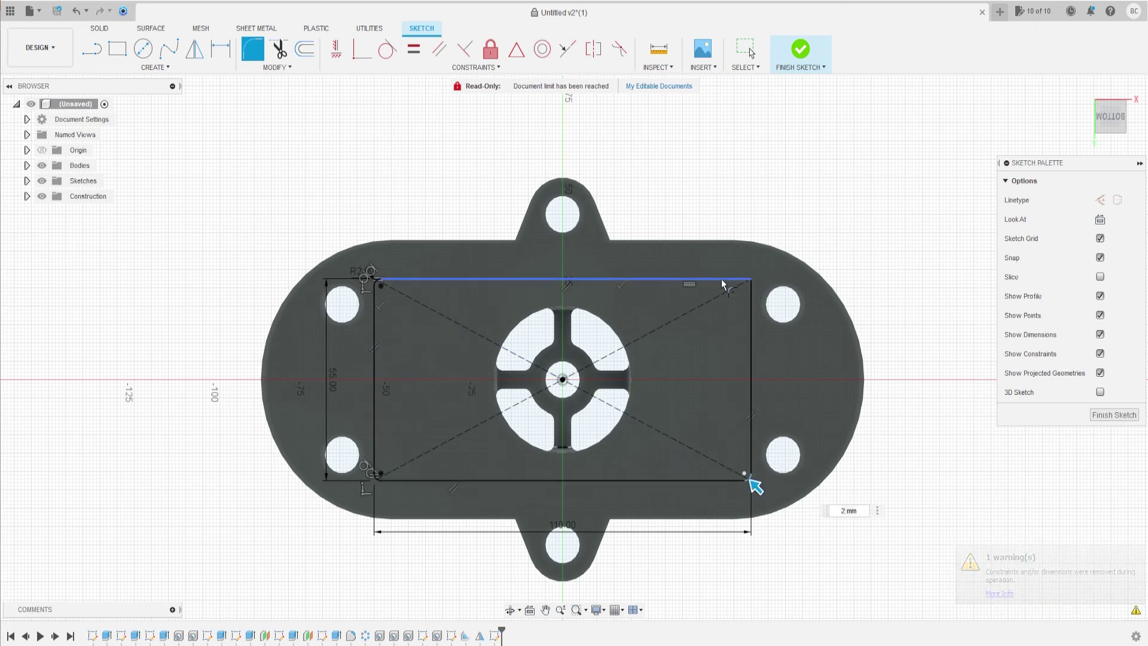
click(752, 326)
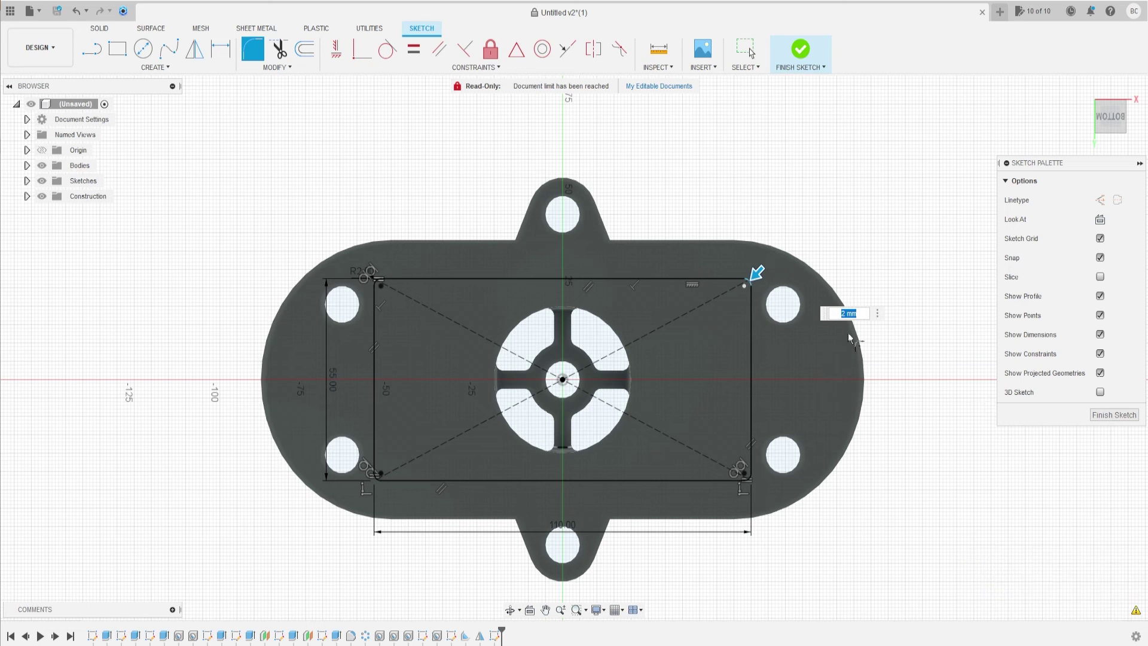
key(Return)
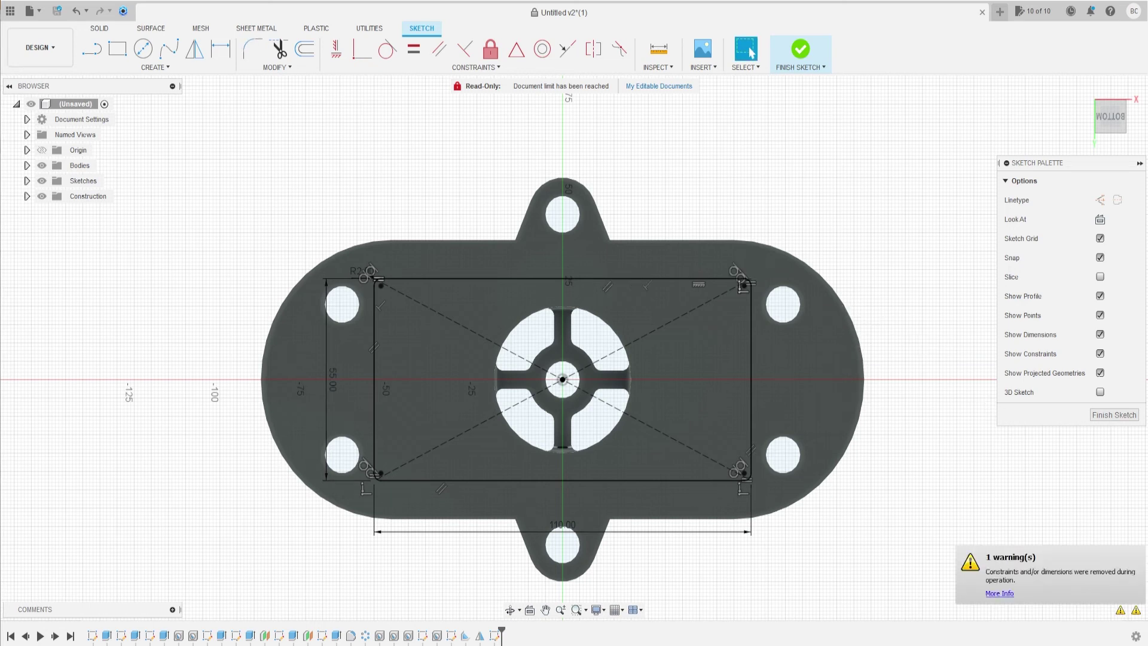
shift+middle_drag(829, 176, 379, 173)
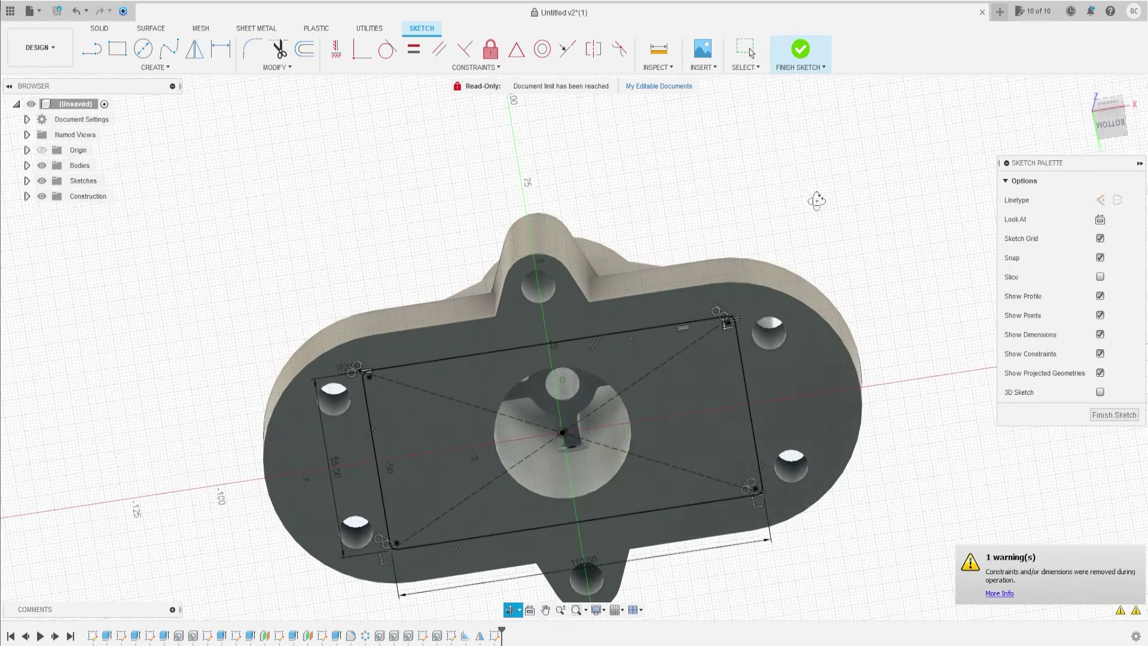
Cut the rounded 110 × 55 mm rectangle 3 mm deep into the underside as a recess
click(99, 29)
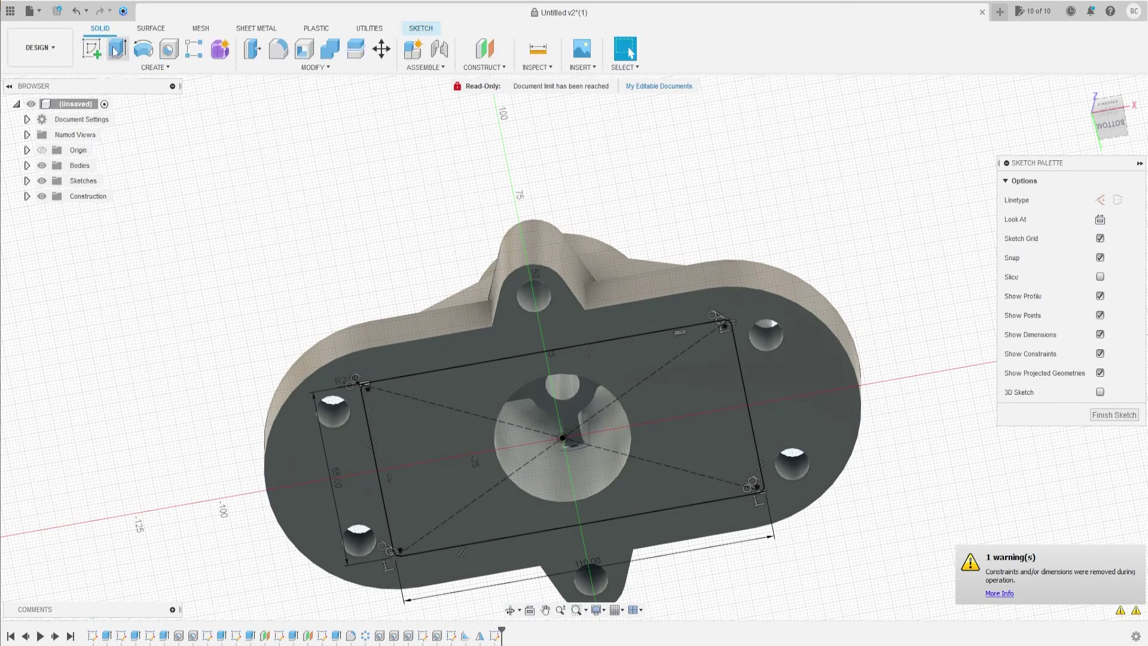
click(117, 47)
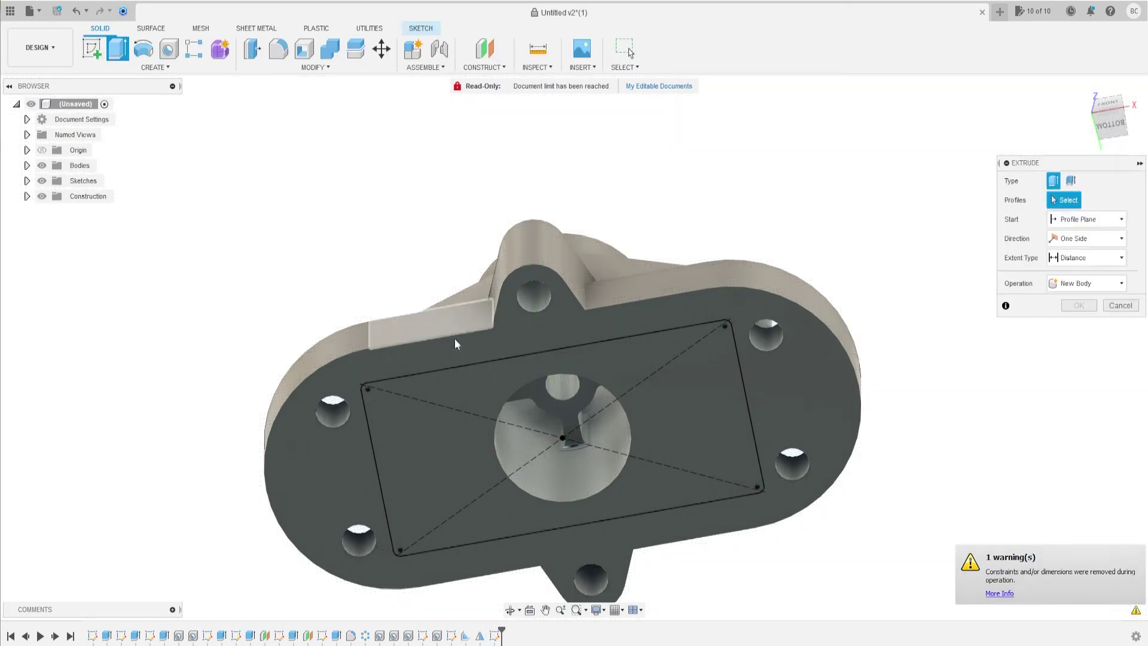
click(470, 384)
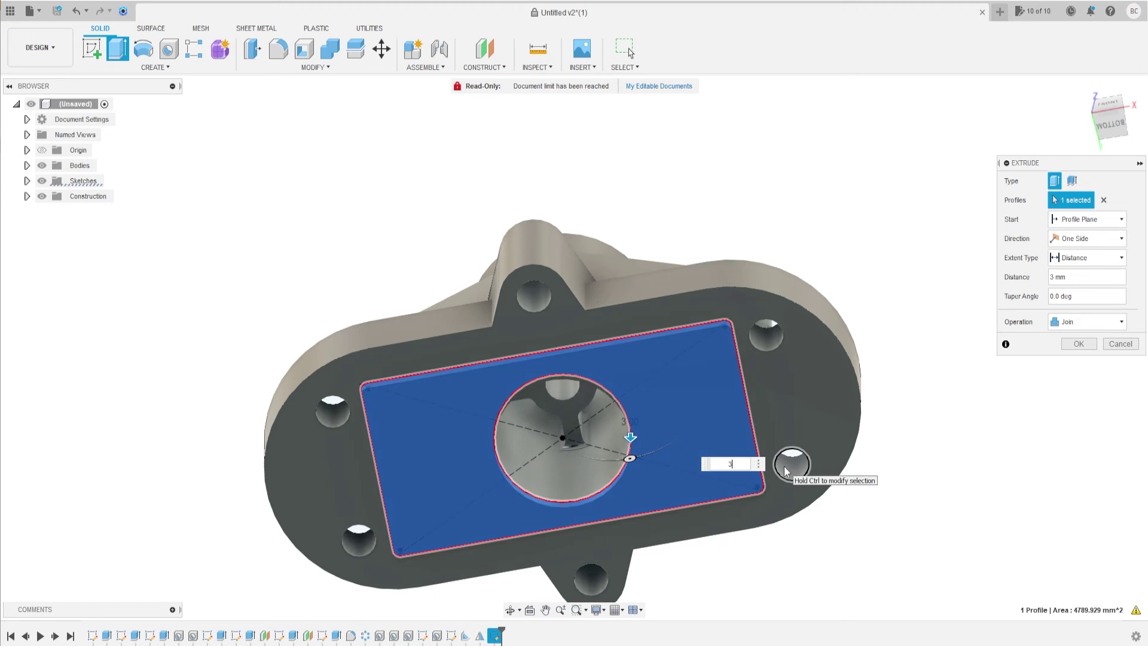
text(-3)
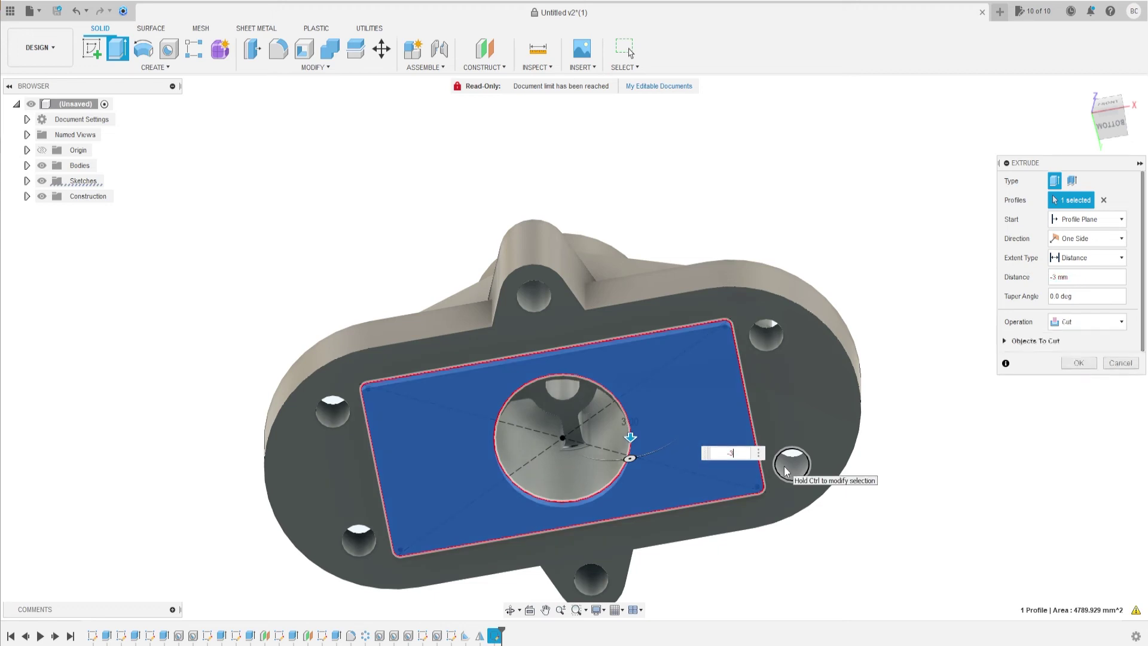
click(1085, 362)
click(1078, 363)
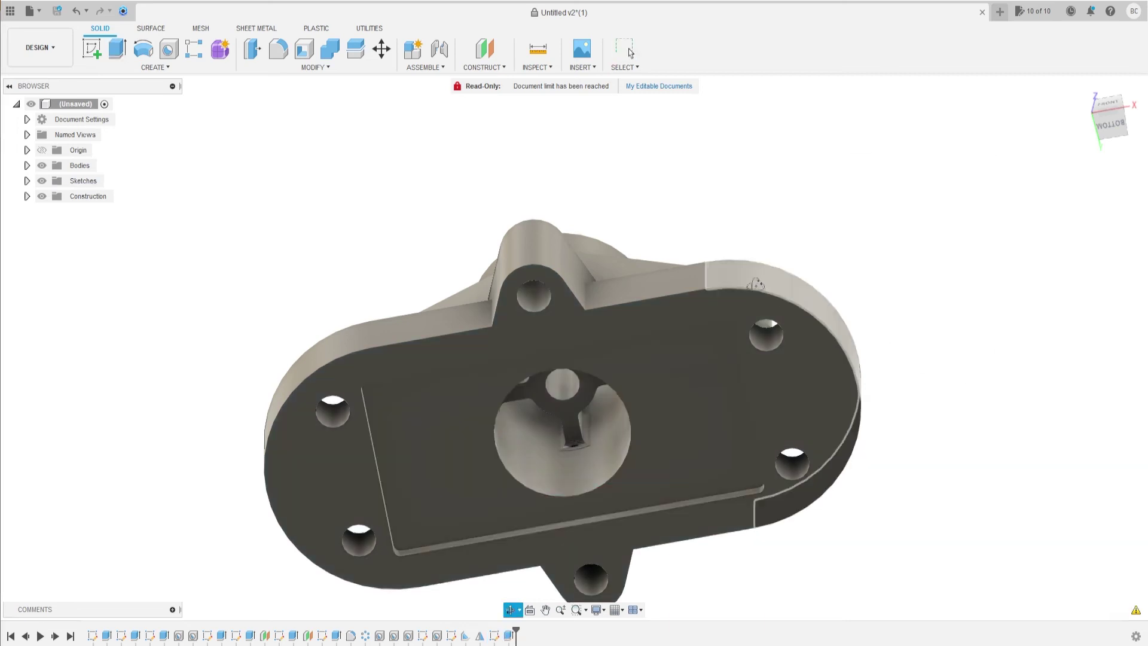
Bevel the central bore's top rim with a 3 mm, 45° Distance and Angle chamfer
shift+middle_drag(961, 380, 731, 339)
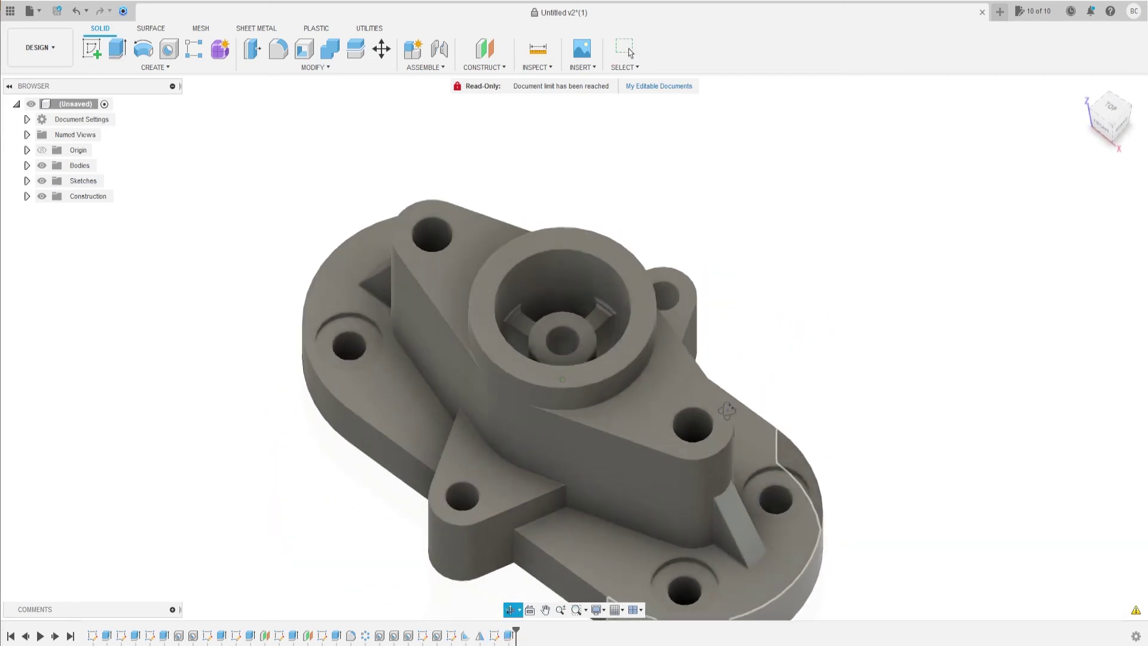
shift+middle_drag(730, 339, 708, 415)
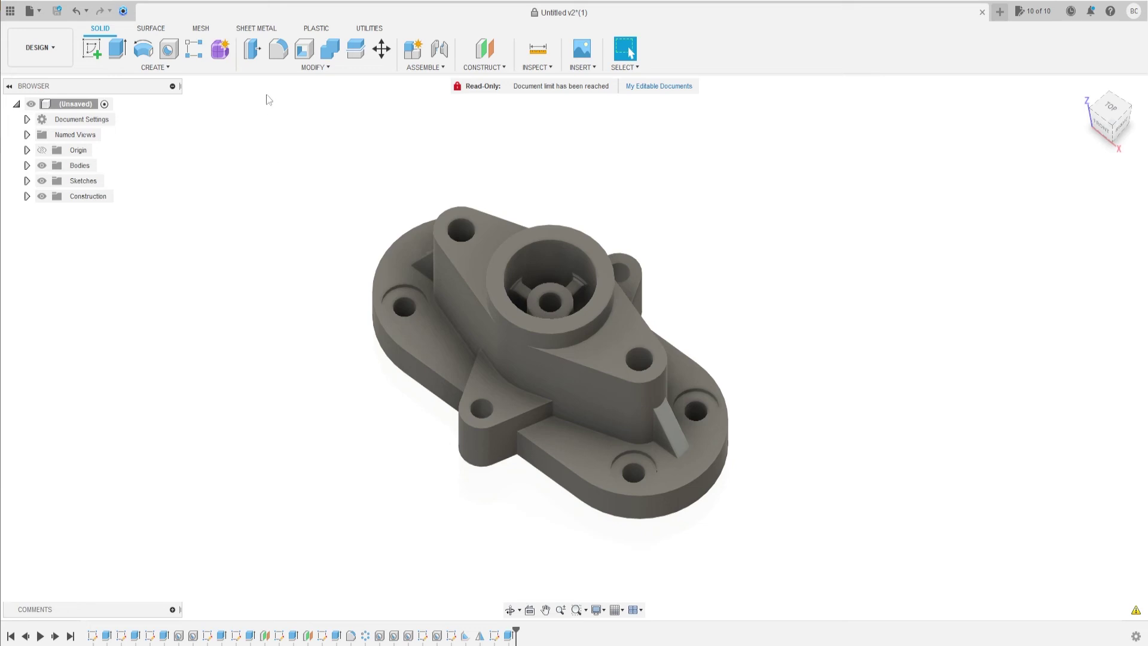
click(279, 70)
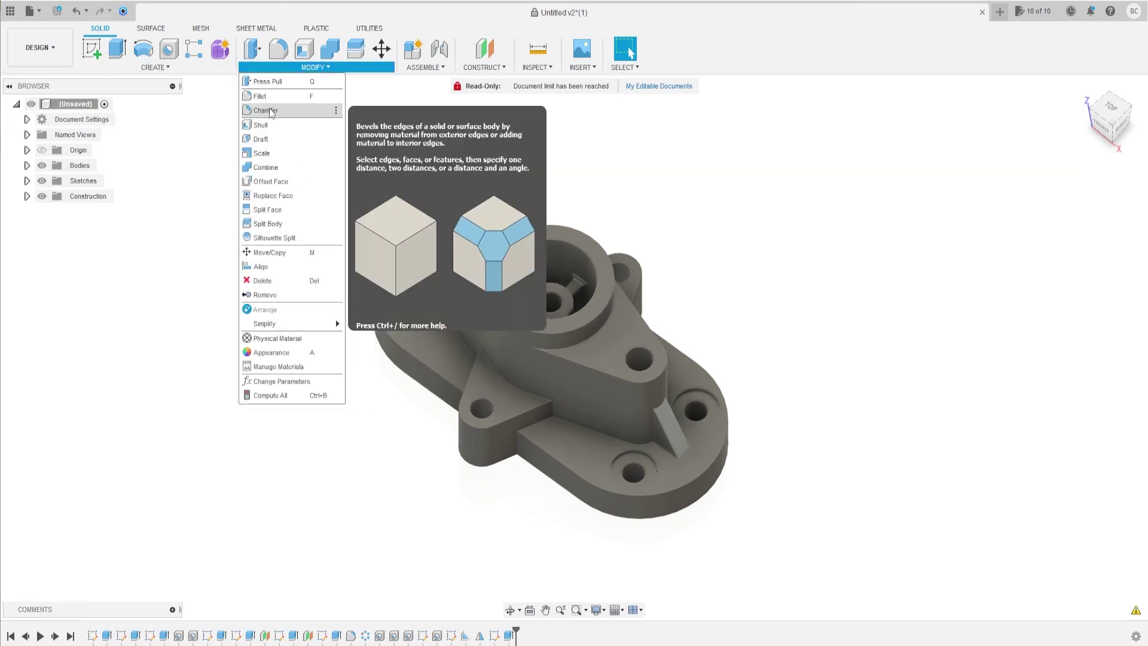
click(267, 112)
click(537, 241)
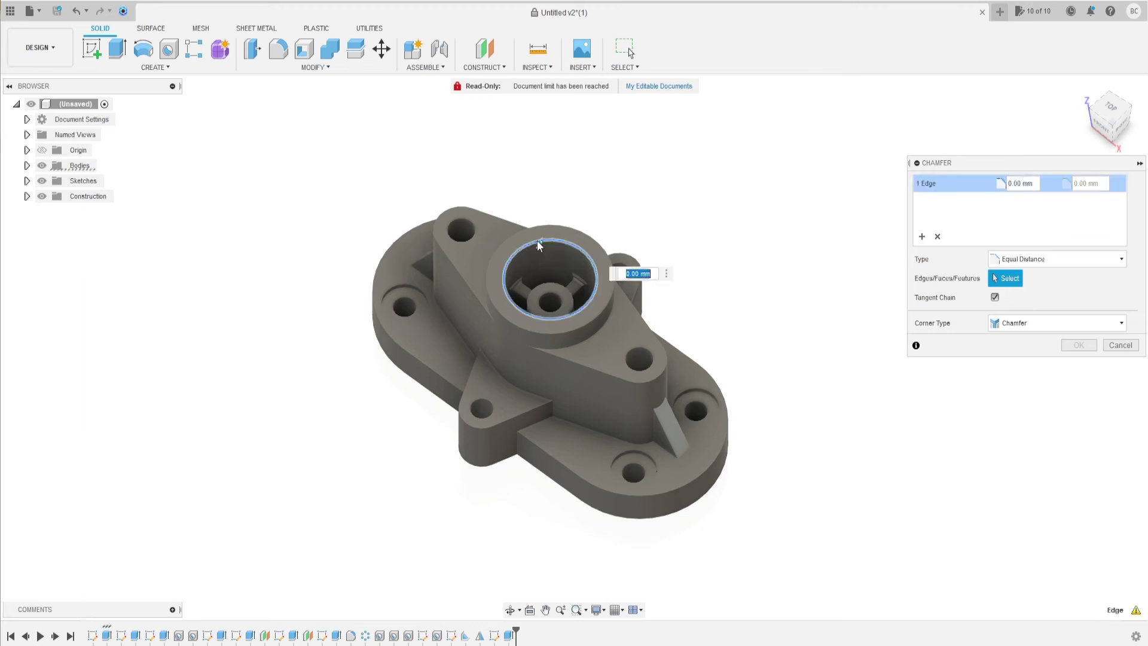
click(1064, 262)
click(1048, 305)
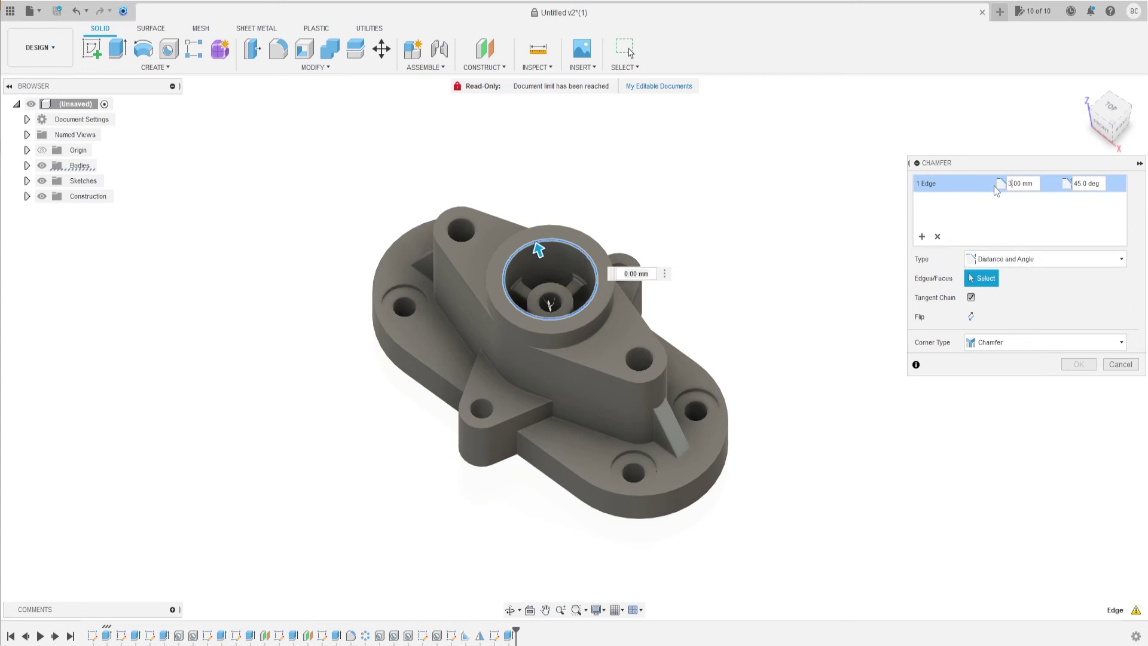
key(Return)
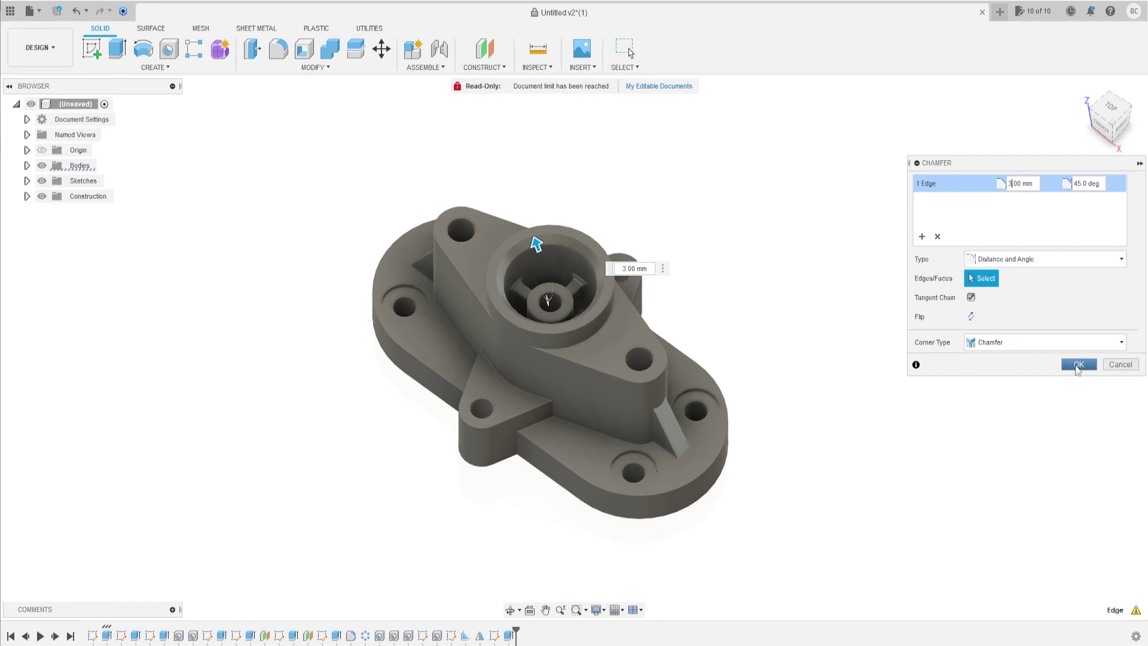
click(1077, 367)
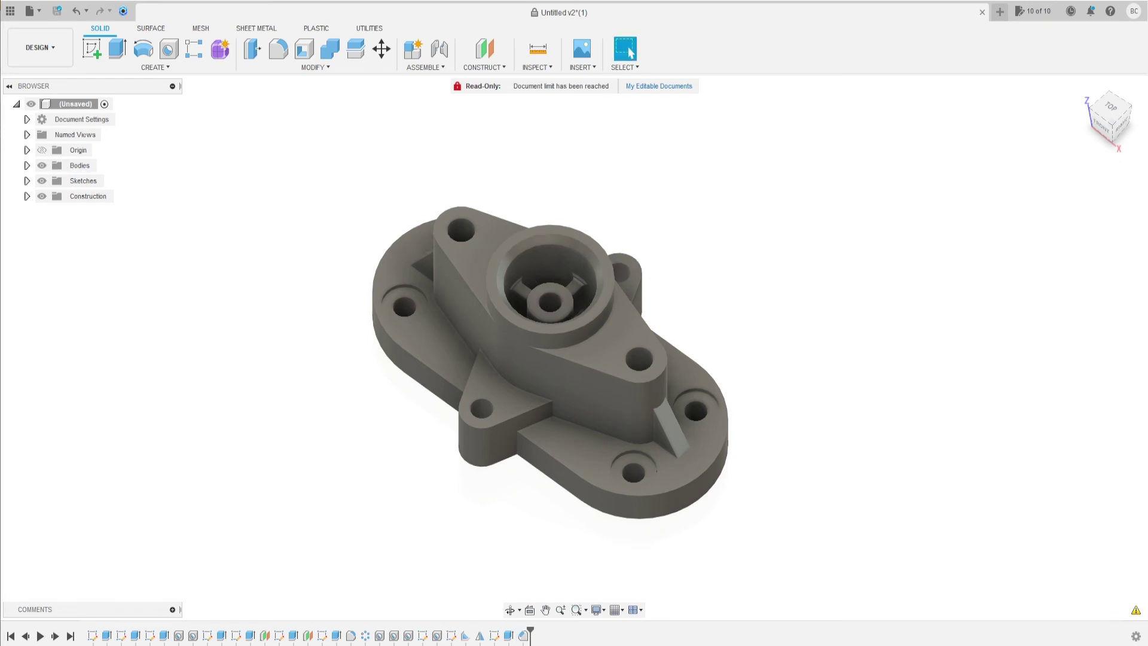
Select the triangular bosses' base edge chains as the first 2 mm fillet set
scroll(522, 364, up, 3)
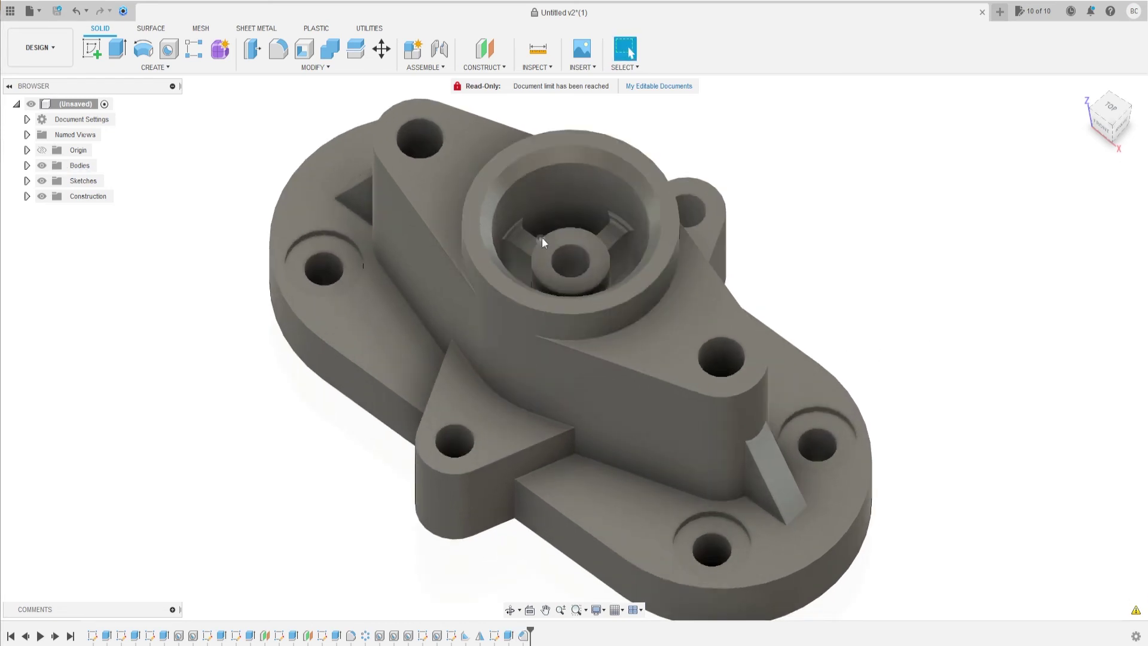
scroll(532, 400, down, 1)
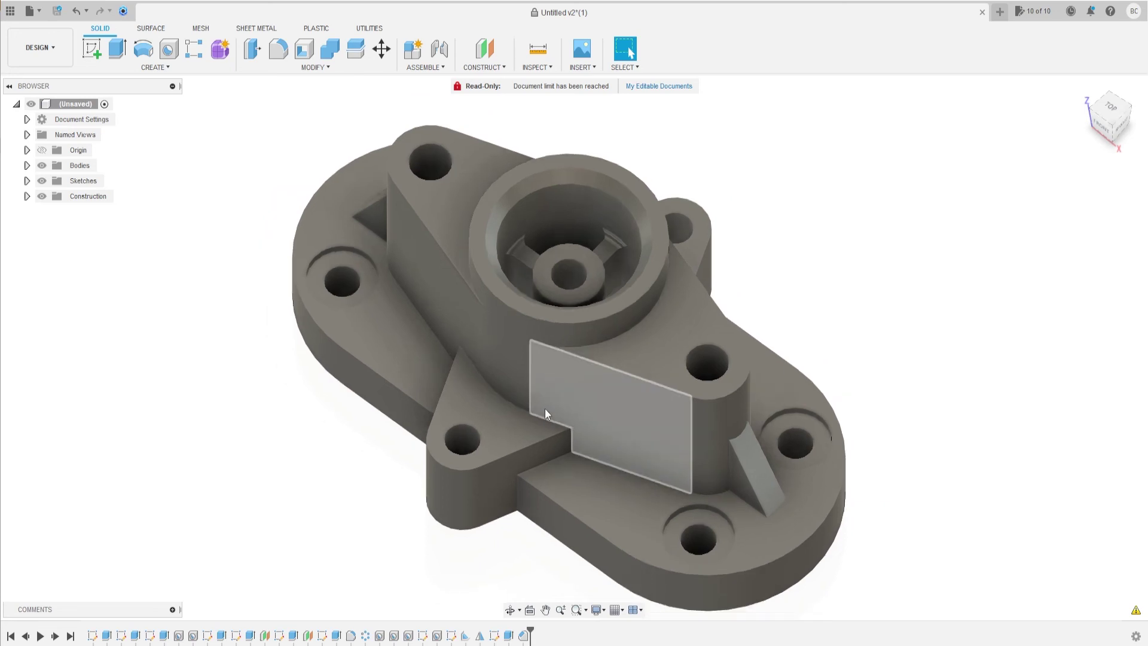
click(279, 51)
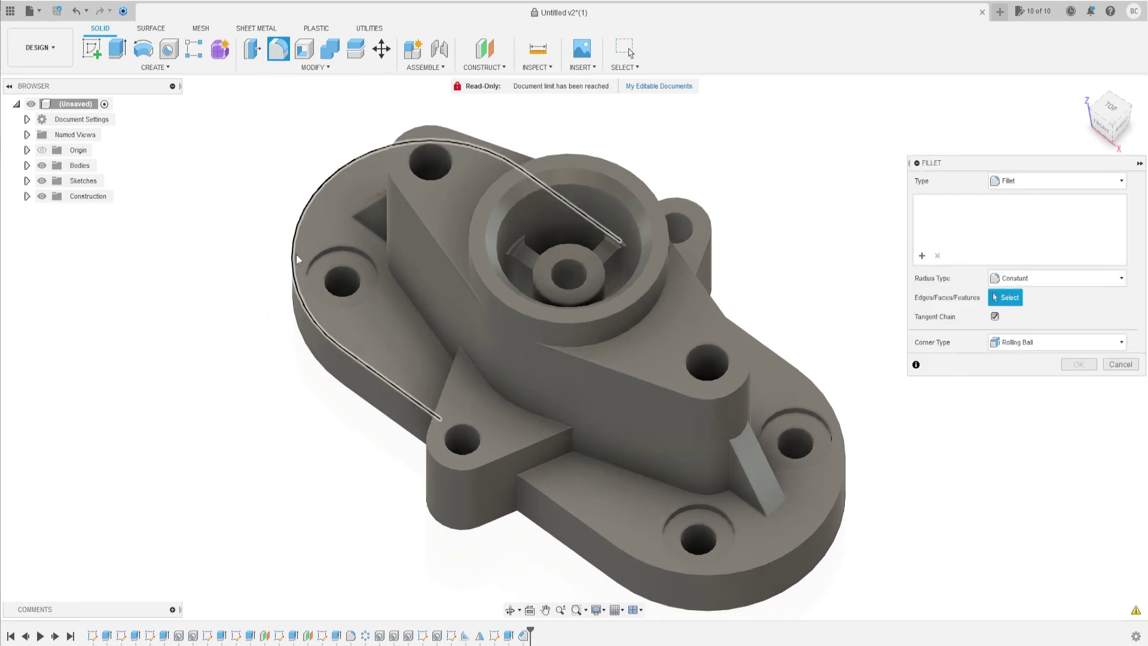
click(452, 378)
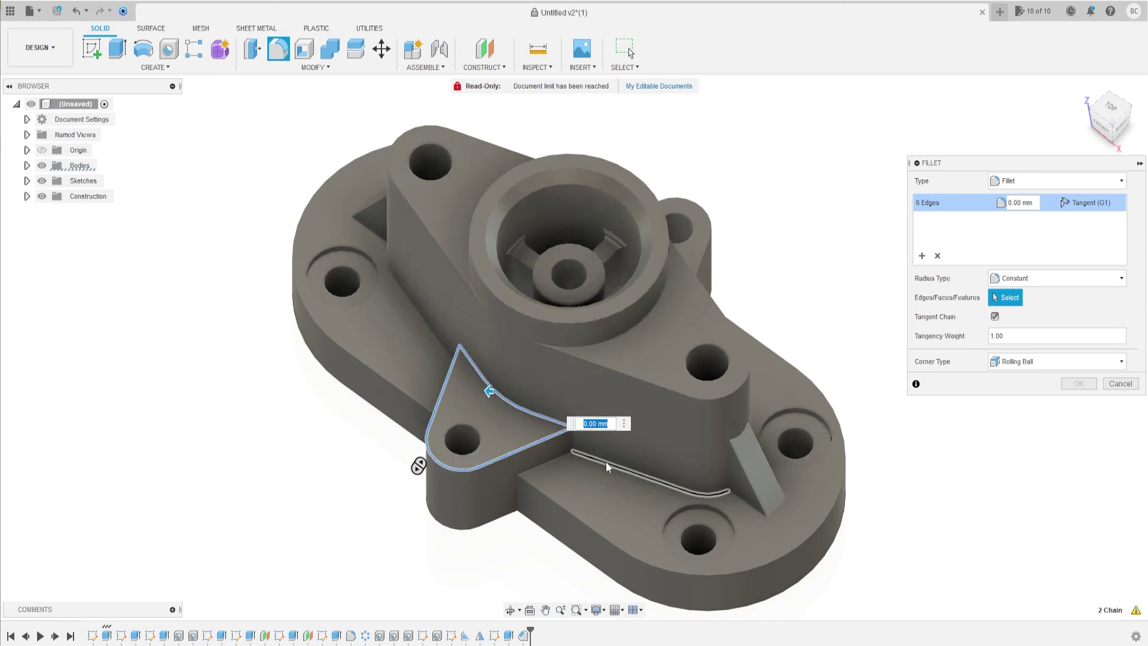
click(605, 462)
click(763, 430)
mouse_move(763, 431)
shift+middle_down()
mouse_move(488, 197)
mouse_move(495, 436)
shift+middle_up()
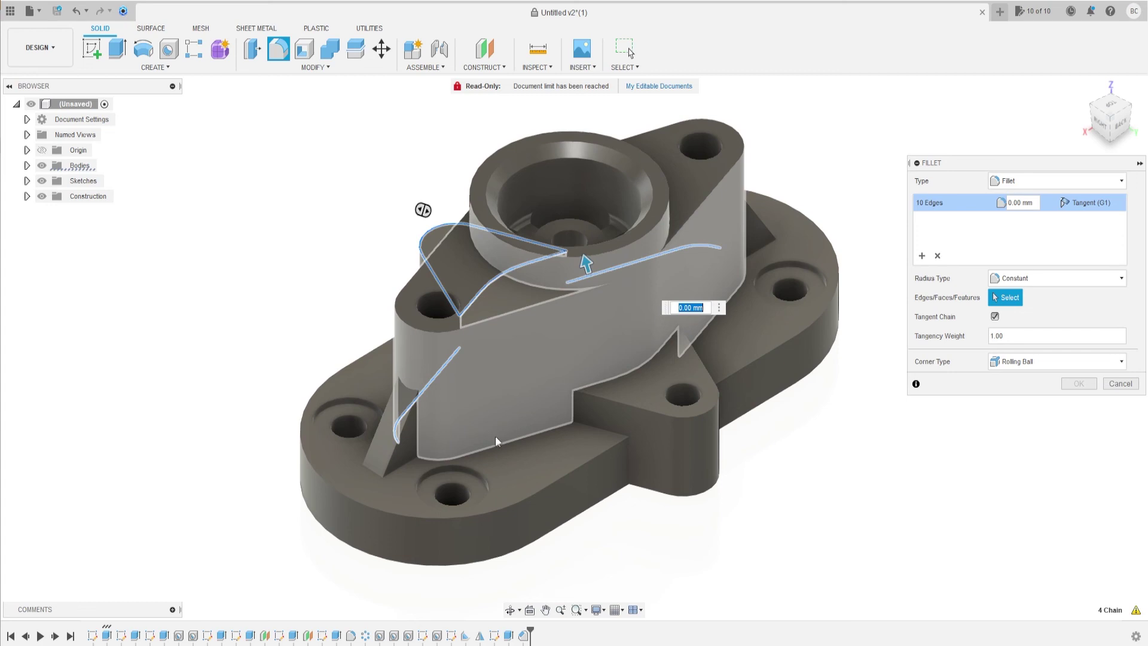
click(500, 442)
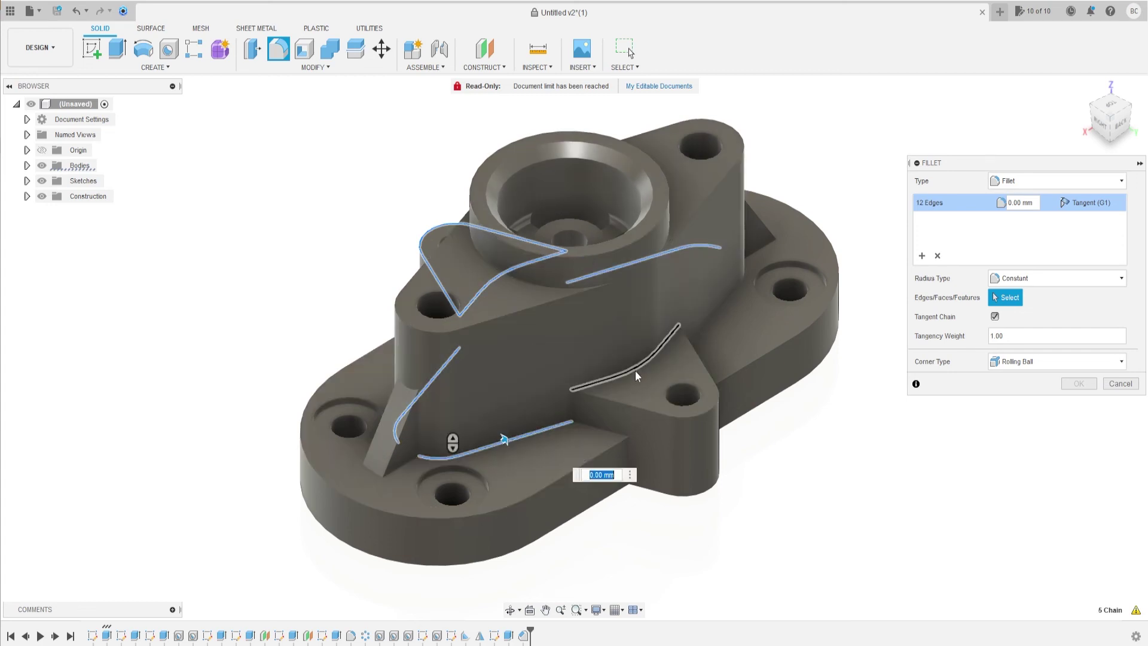
click(635, 371)
click(634, 407)
mouse_move(745, 356)
shift+middle_down()
mouse_move(810, 436)
mouse_move(704, 361)
shift+middle_up()
click(703, 447)
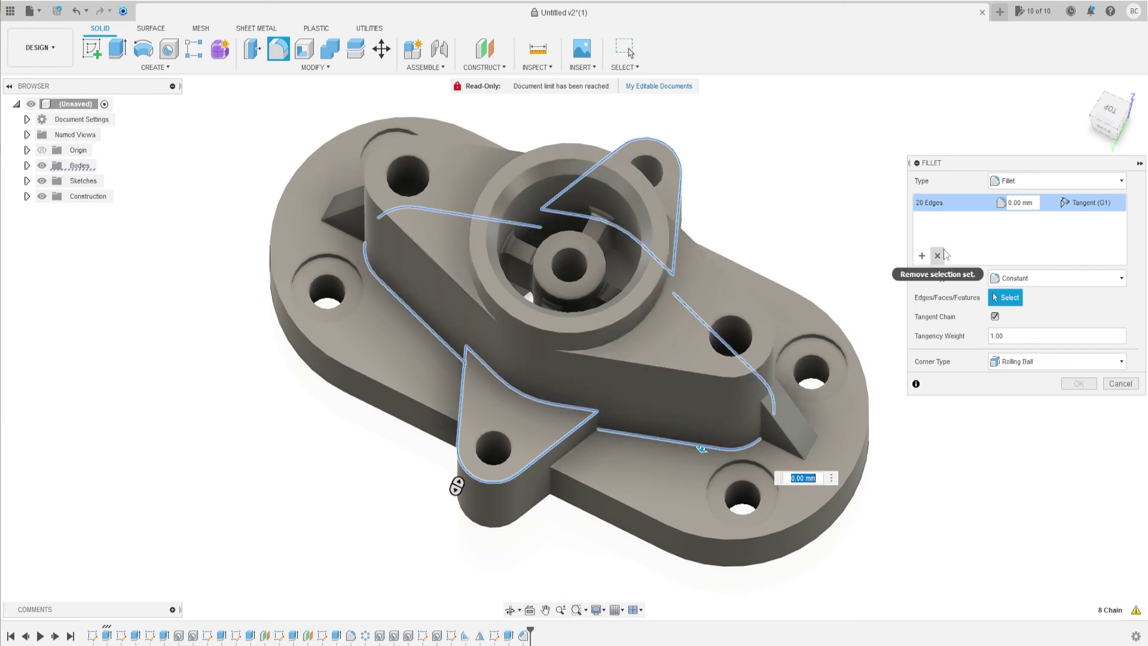
text(3)
text(2)
key(Return)
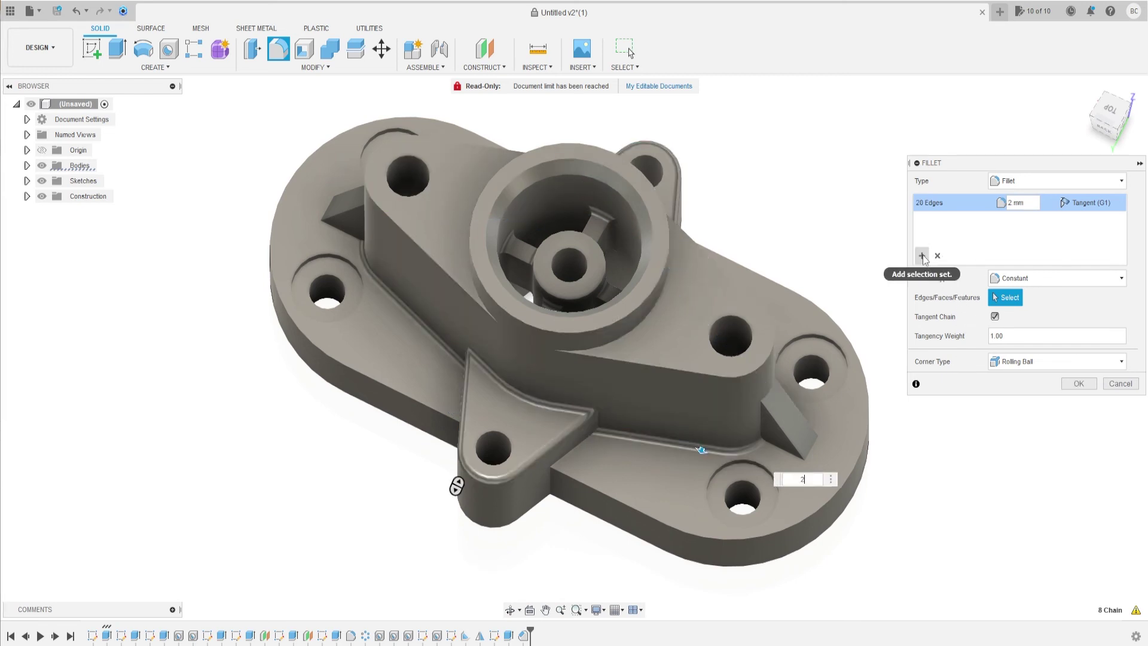
Add the outer base edges as a second fillet edge set
click(922, 256)
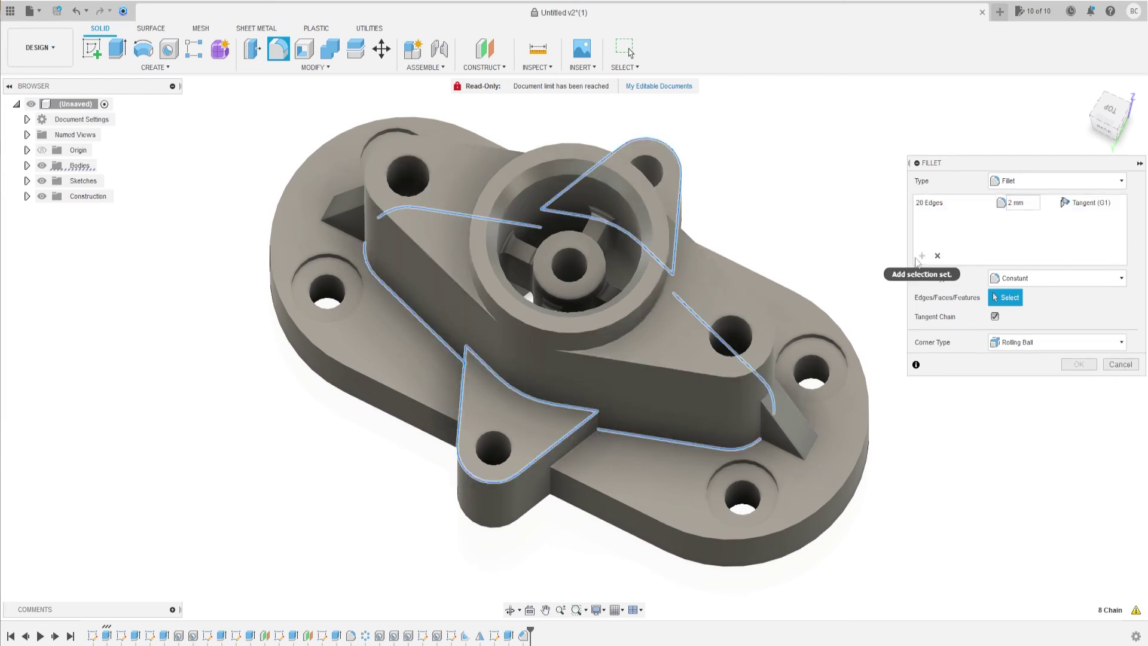
click(616, 501)
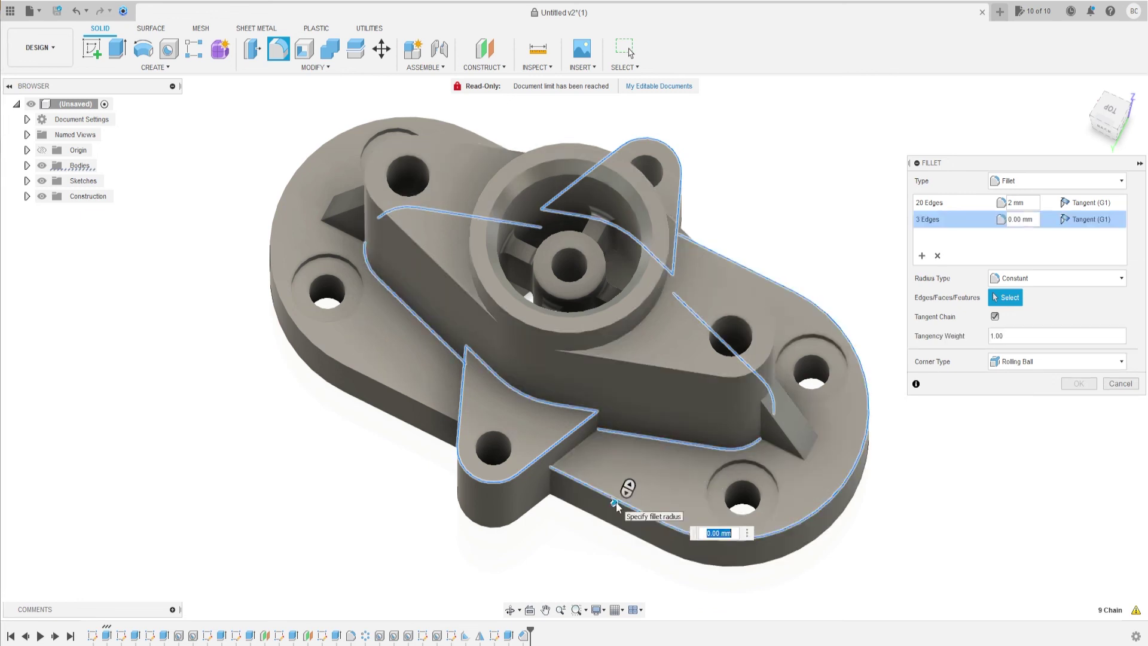
click(417, 401)
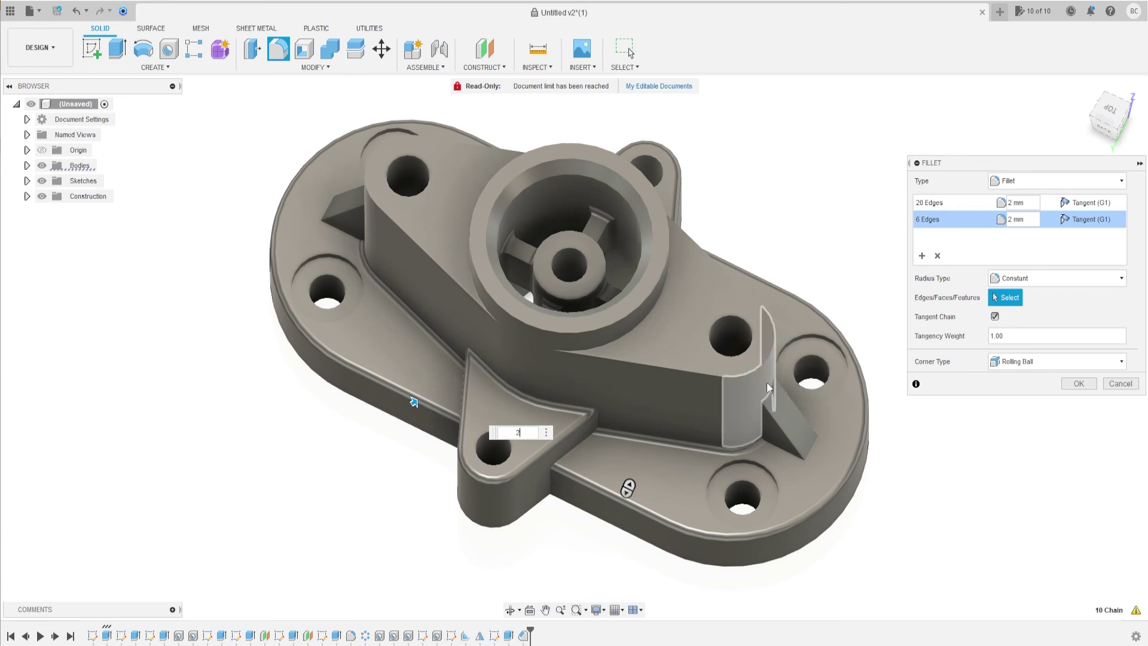
shift+middle_drag(766, 382, 689, 346)
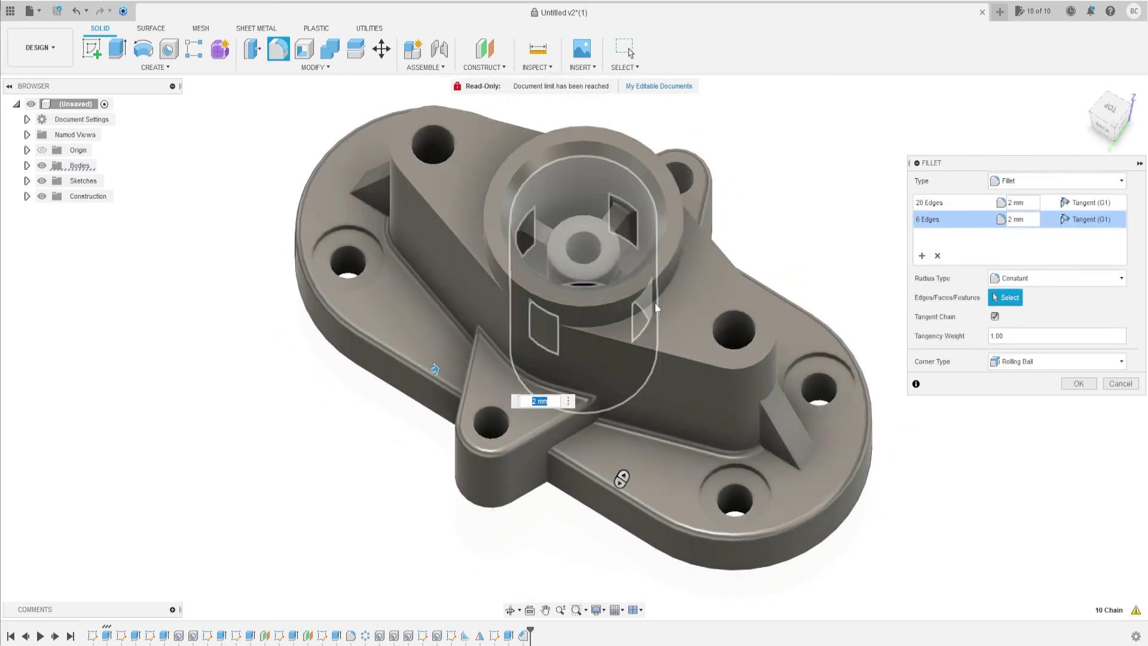
Add the raised boss's arc edges as a third set and apply 2 mm fillets to all 36 edges
click(937, 257)
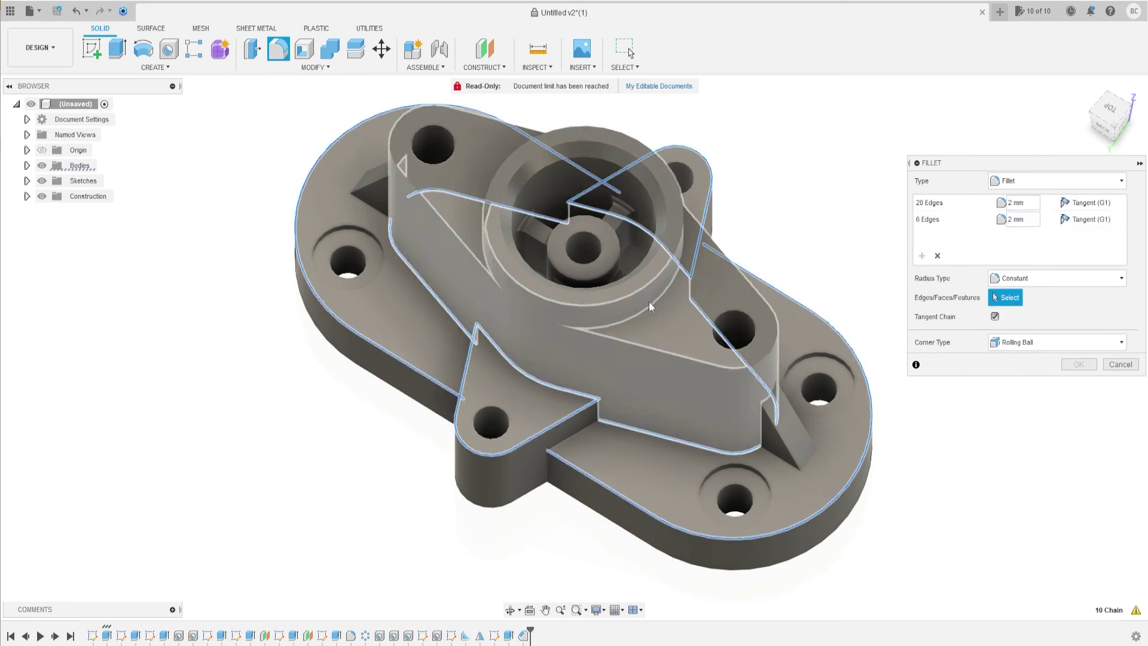
click(651, 303)
shift+middle_drag(537, 296, 446, 353)
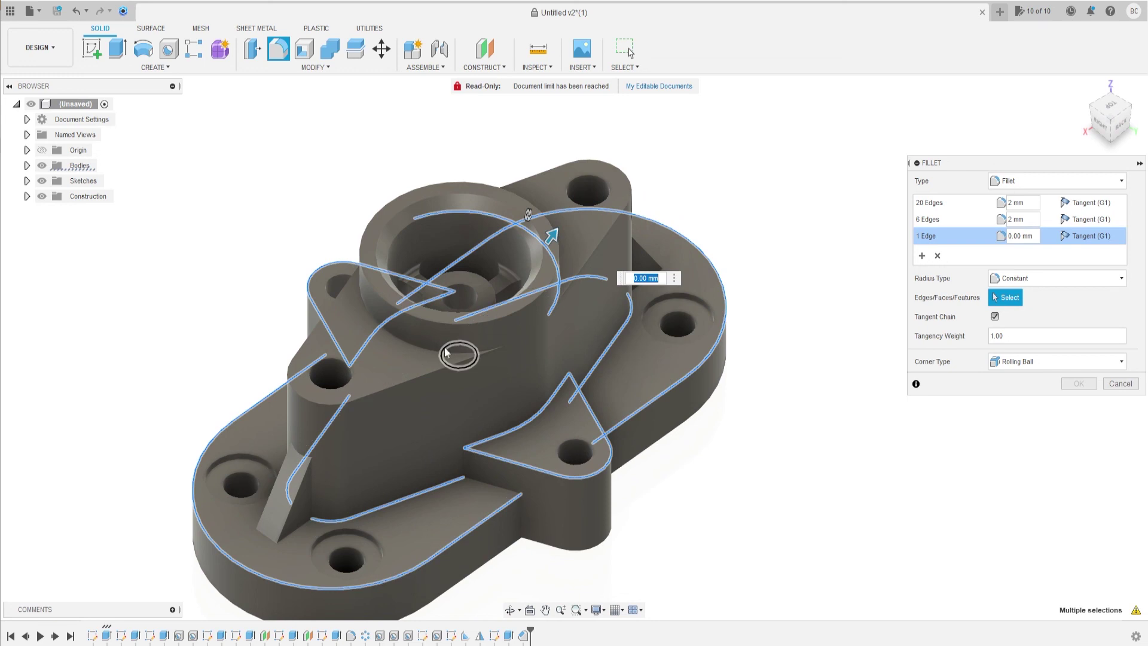
click(436, 350)
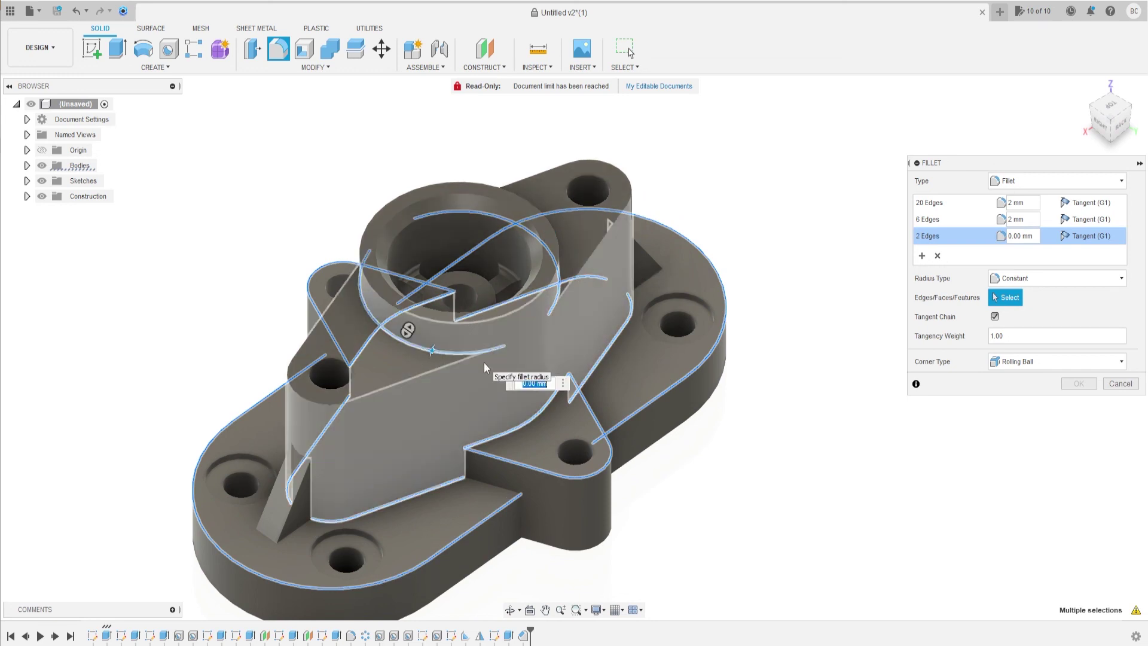
text(2)
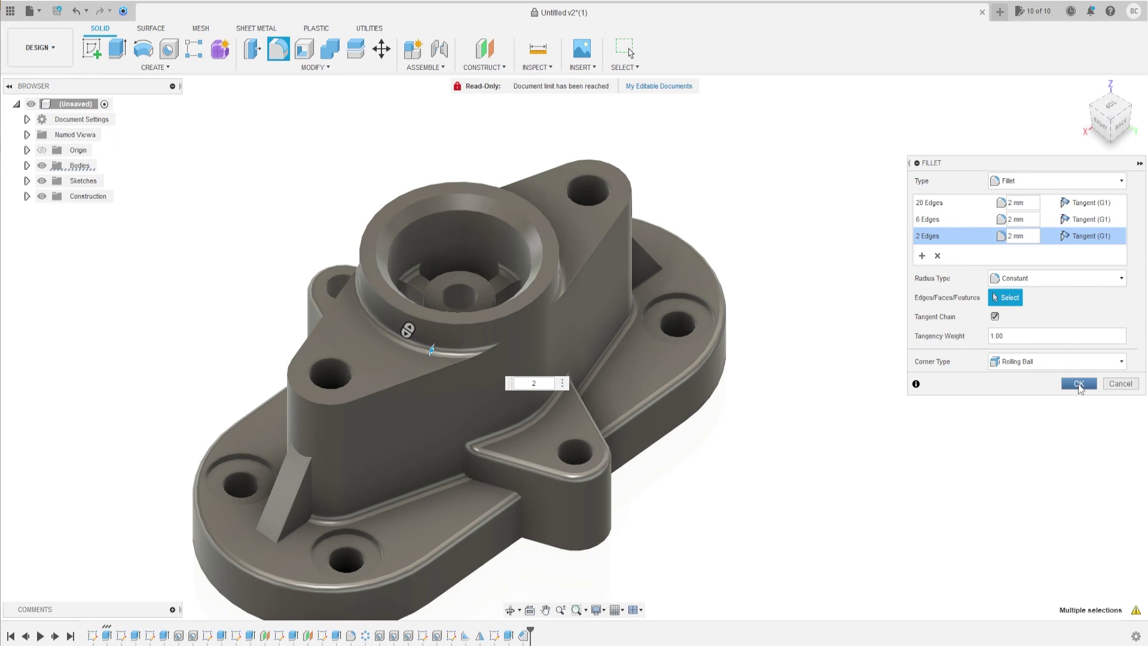
click(1078, 383)
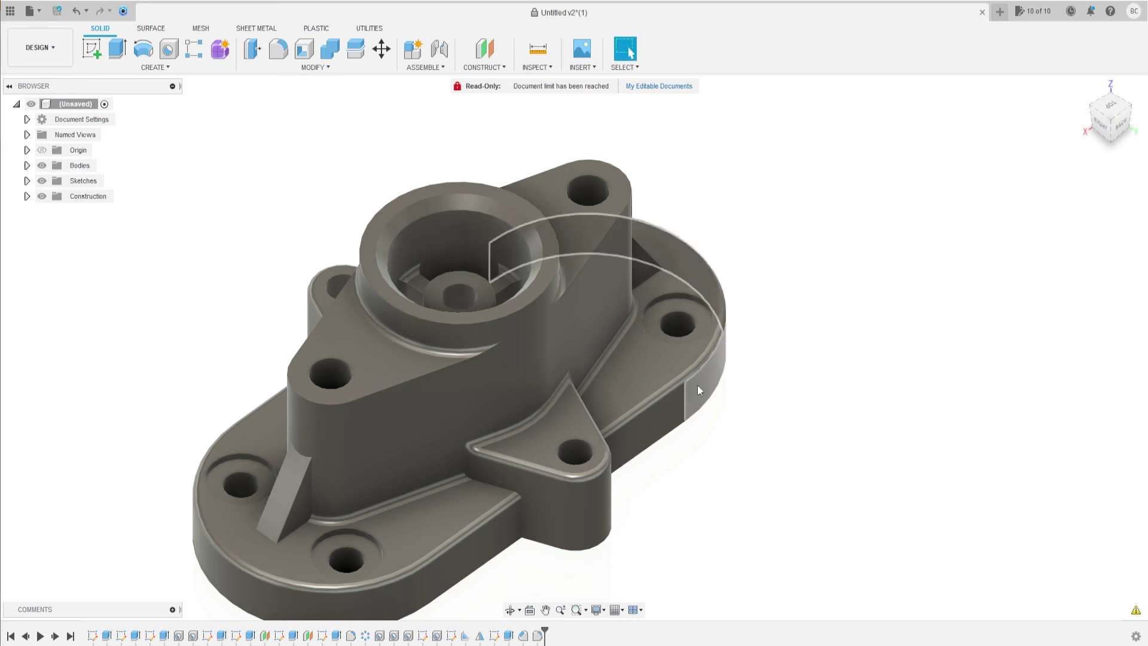
mouse_move(758, 396)
shift+middle_down()
mouse_move(653, 381)
mouse_move(494, 405)
mouse_move(686, 397)
mouse_move(495, 410)
mouse_move(667, 441)
shift+middle_up()
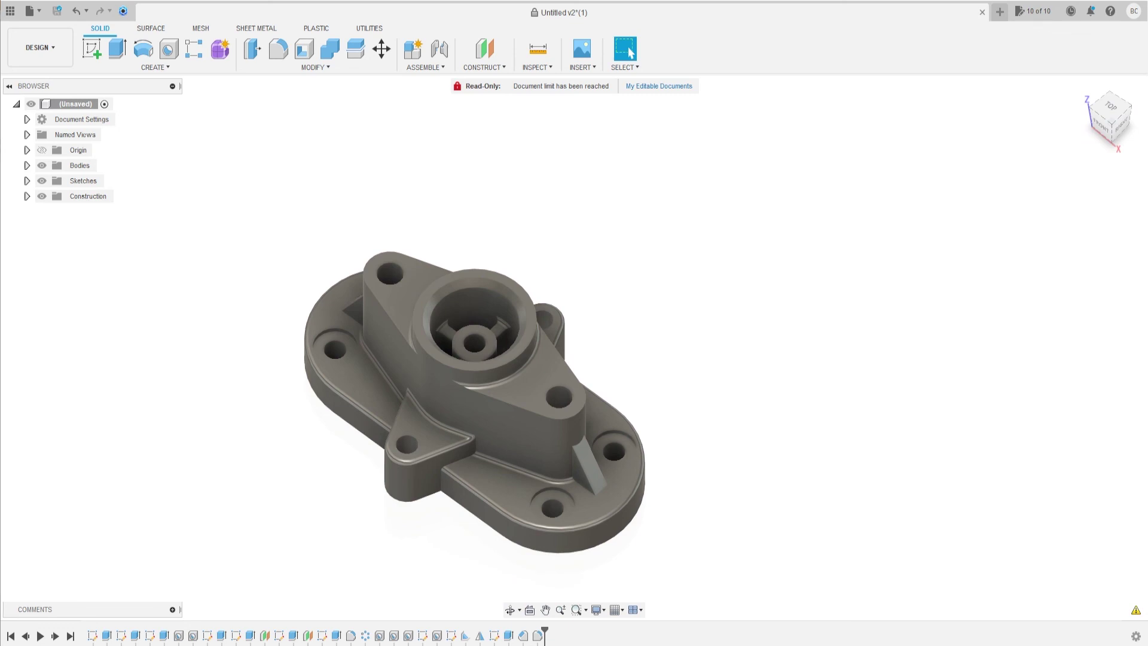
click(278, 47)
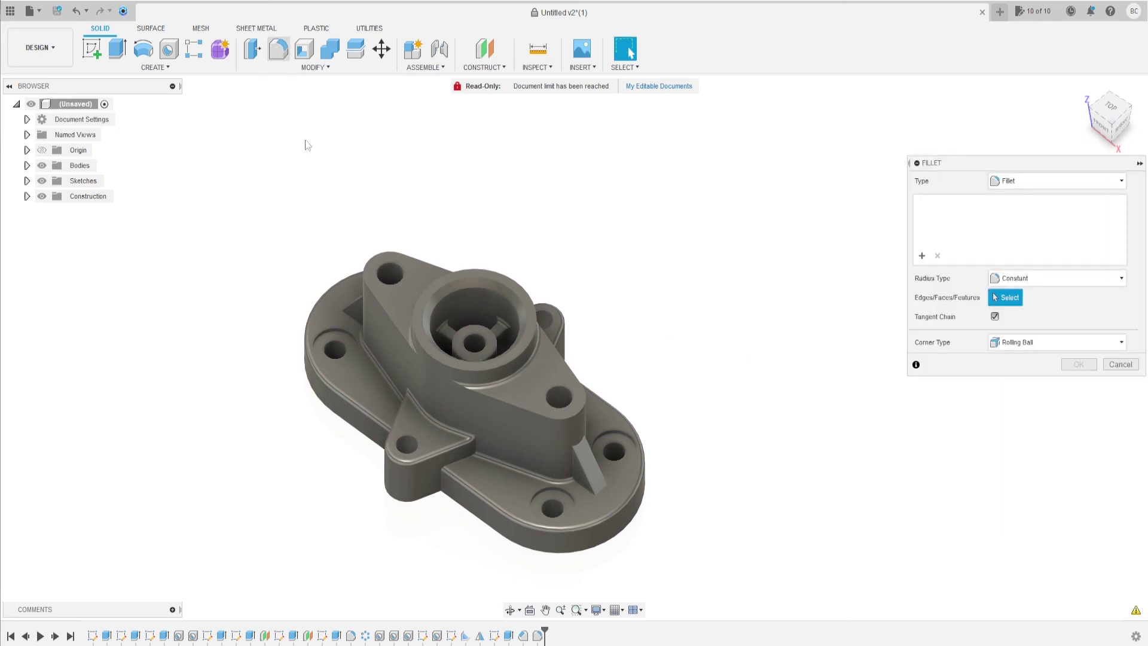
Fillet the 26 edges of the boss top chains and surrounding rib loops at 2 mm
click(497, 400)
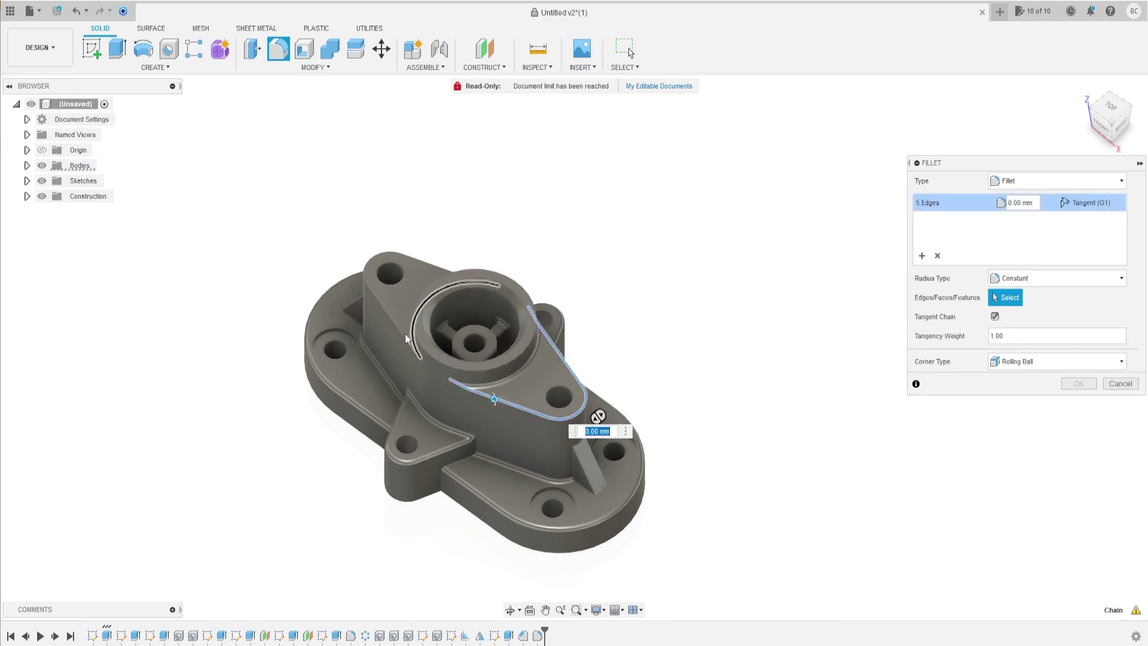
click(397, 334)
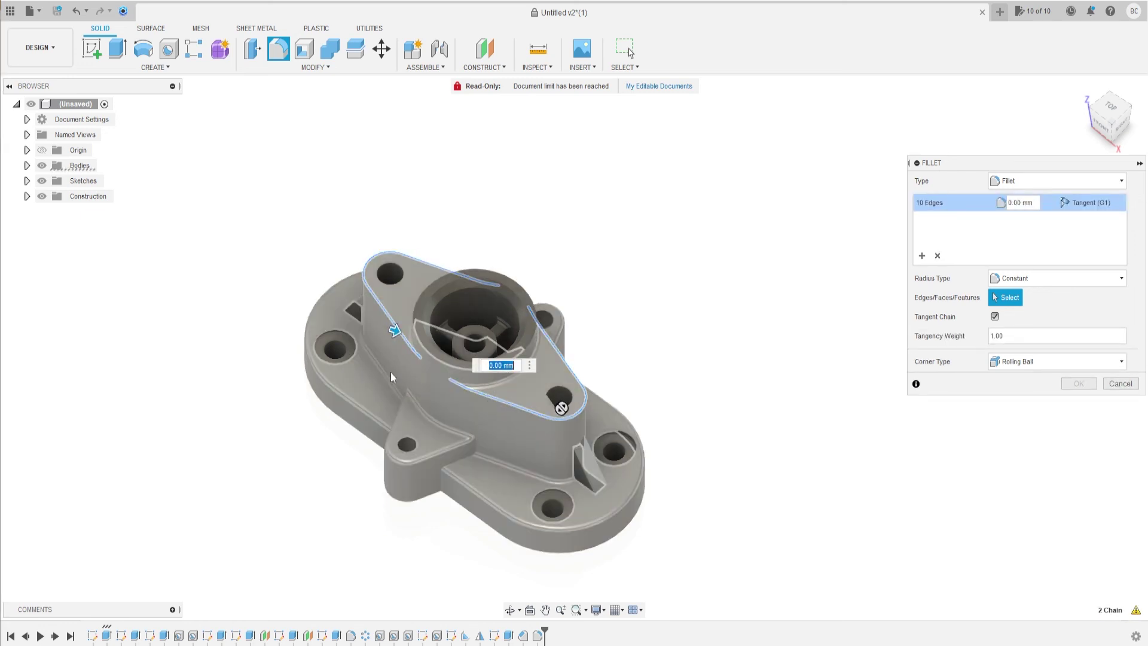
click(571, 462)
shift+middle_drag(610, 464, 384, 470)
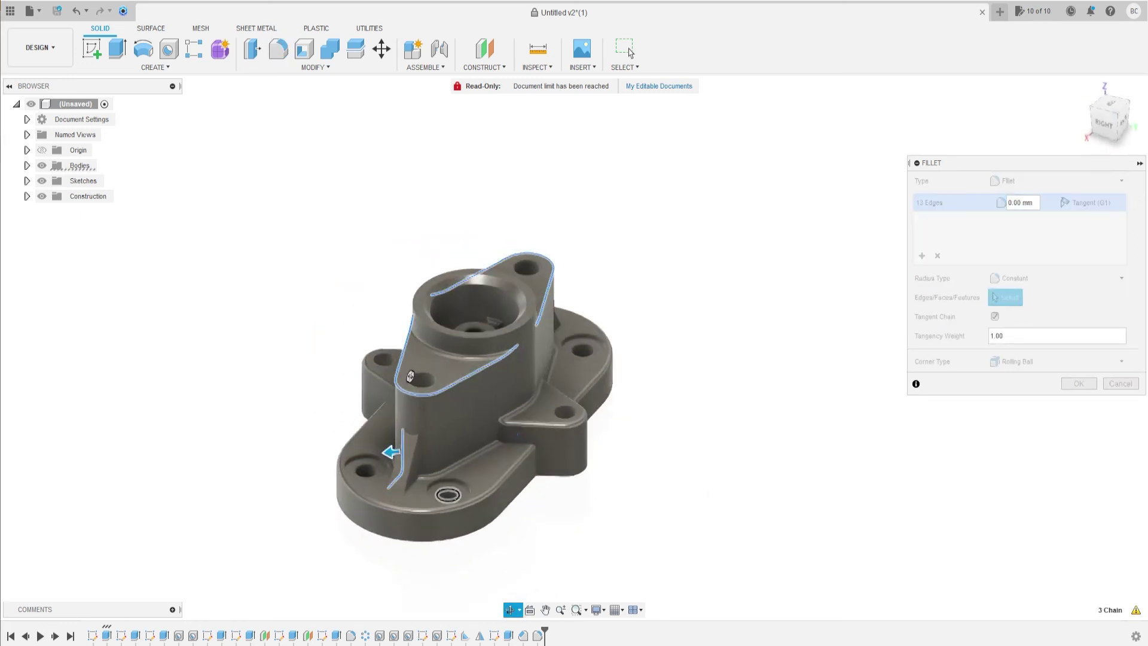
click(371, 458)
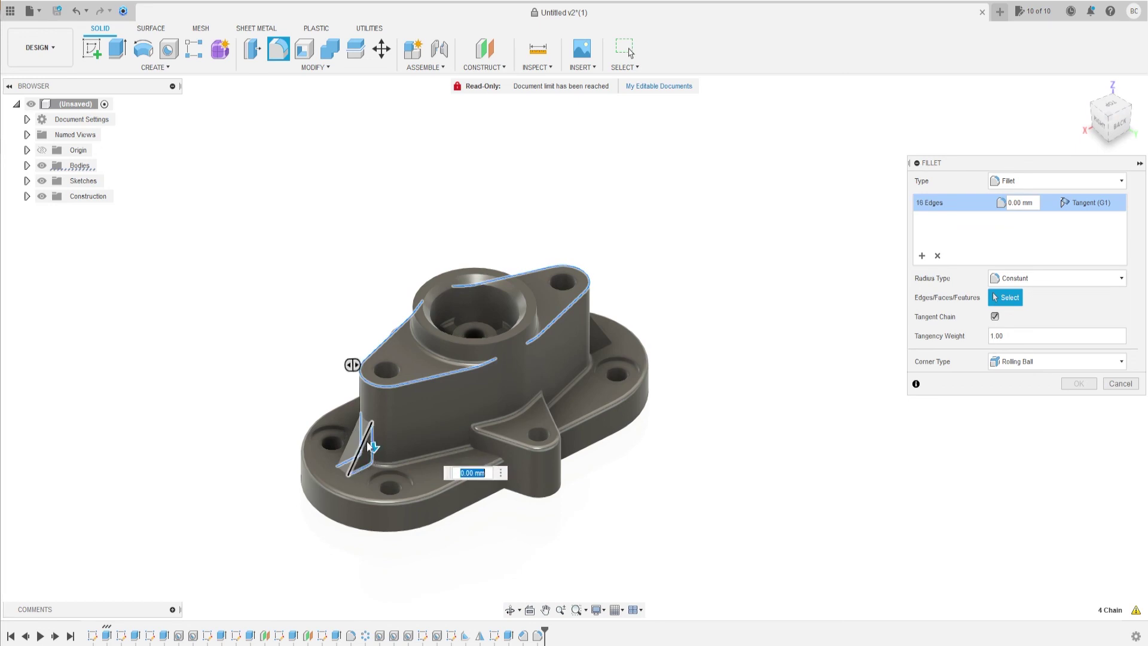
click(349, 446)
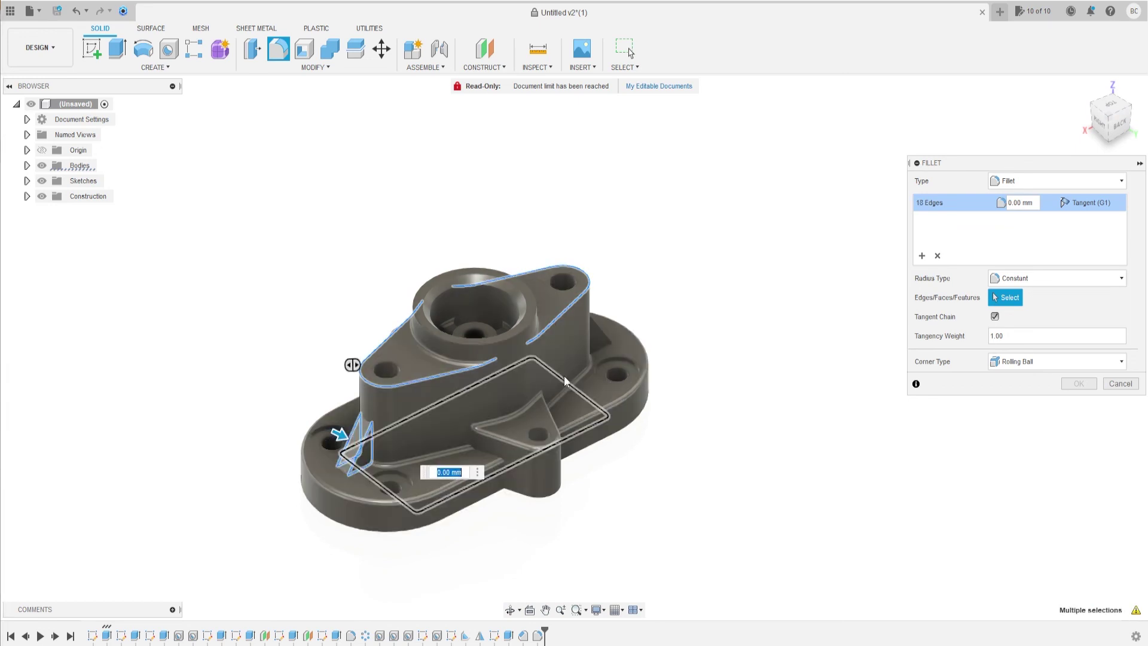
shift+middle_drag(564, 375, 489, 389)
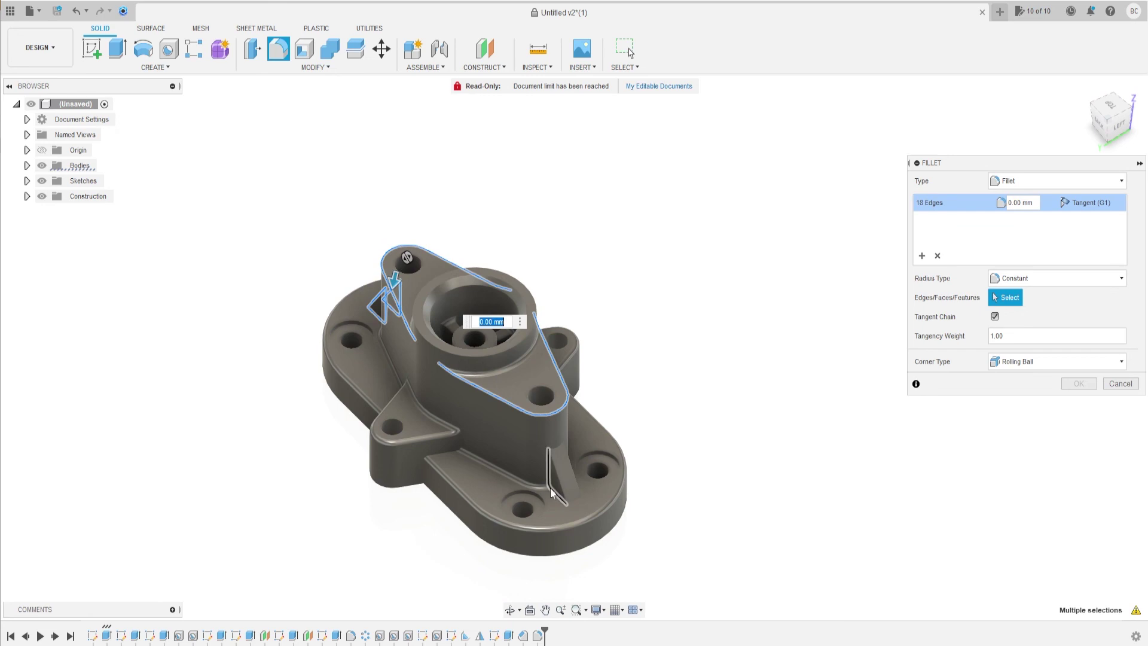
click(553, 480)
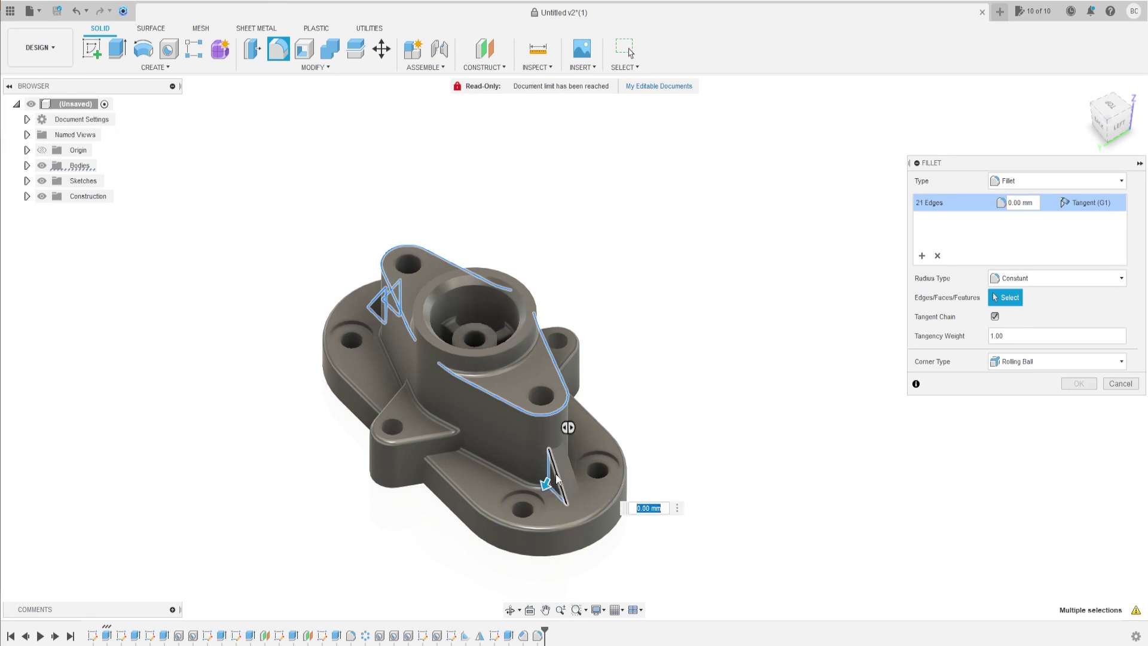
shift+middle_drag(556, 479, 386, 479)
click(451, 489)
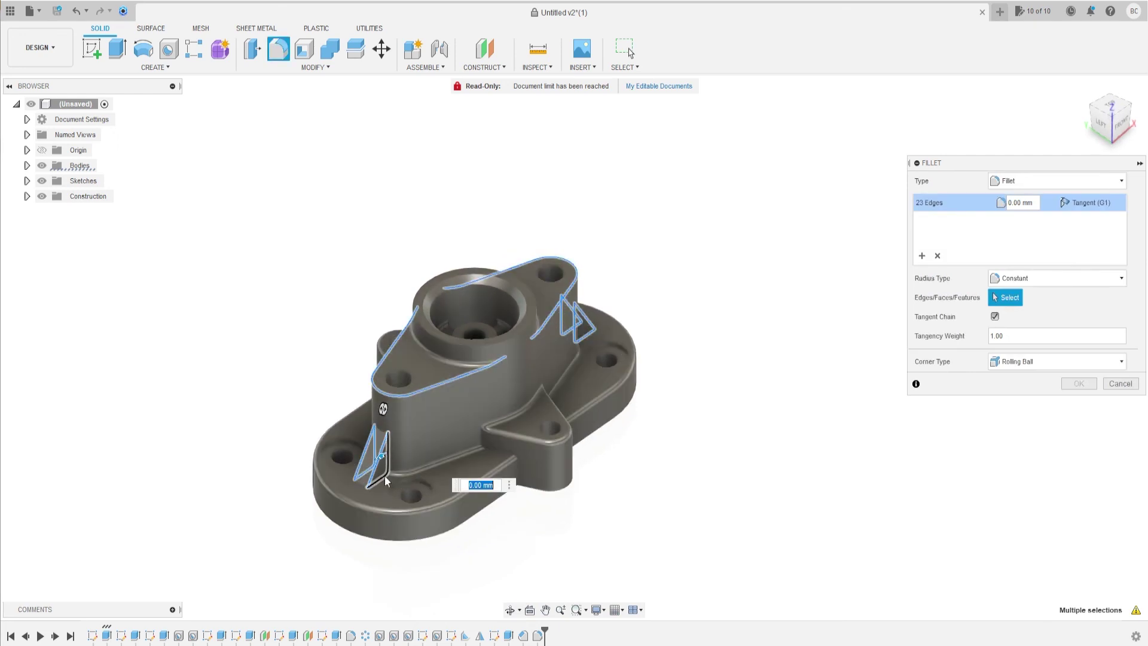
click(385, 476)
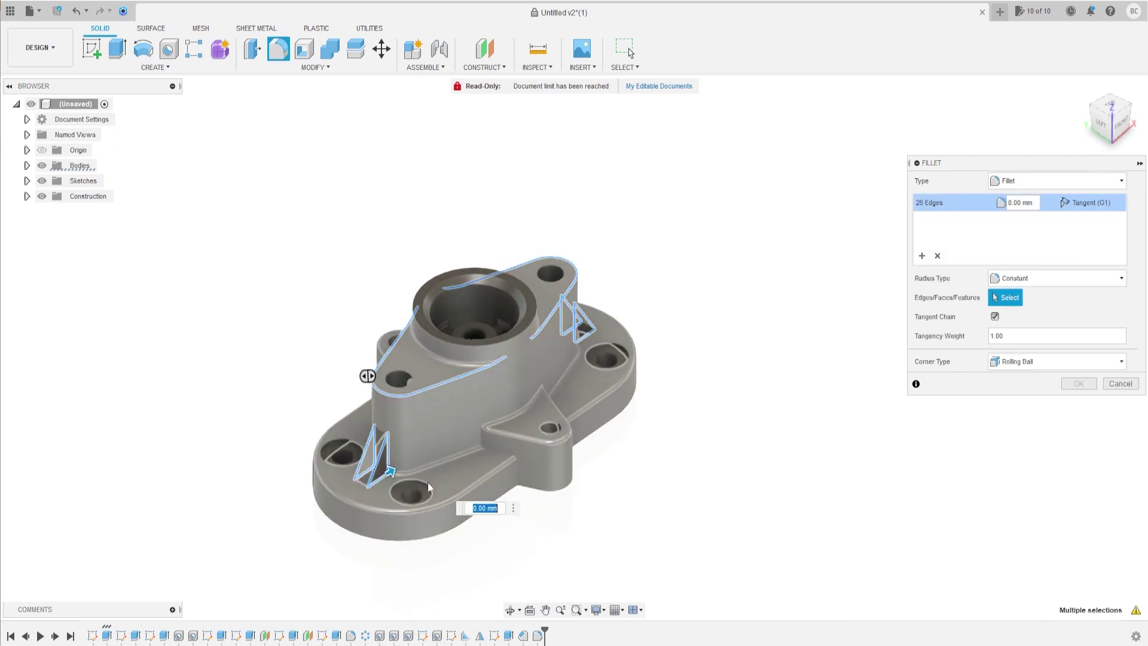
text(2)
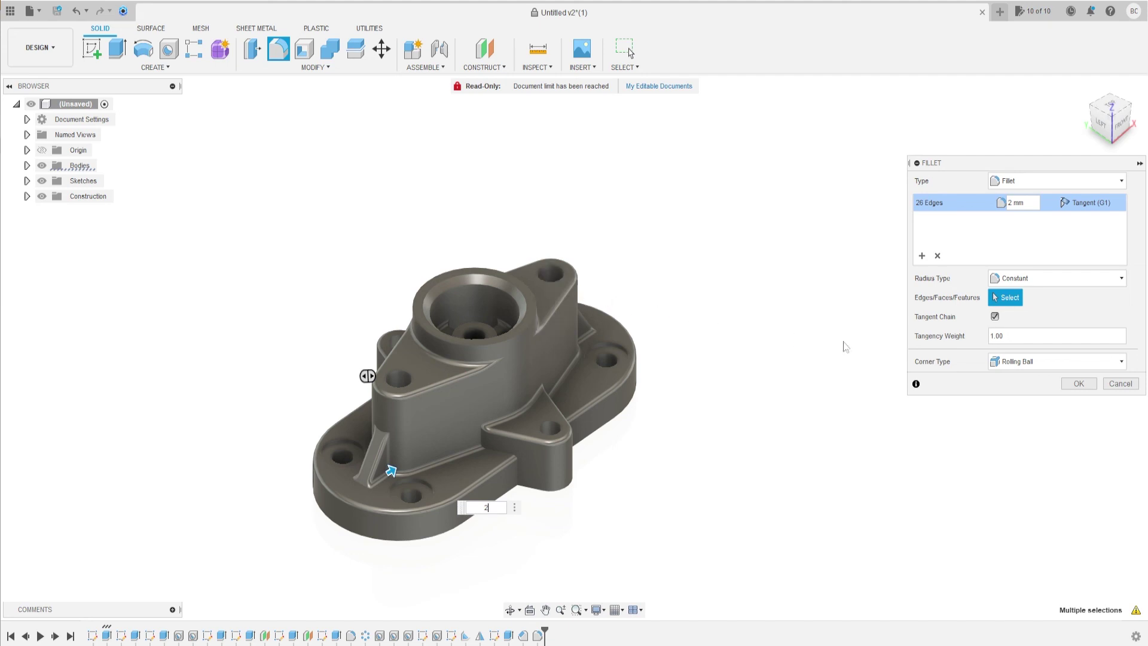
click(1080, 385)
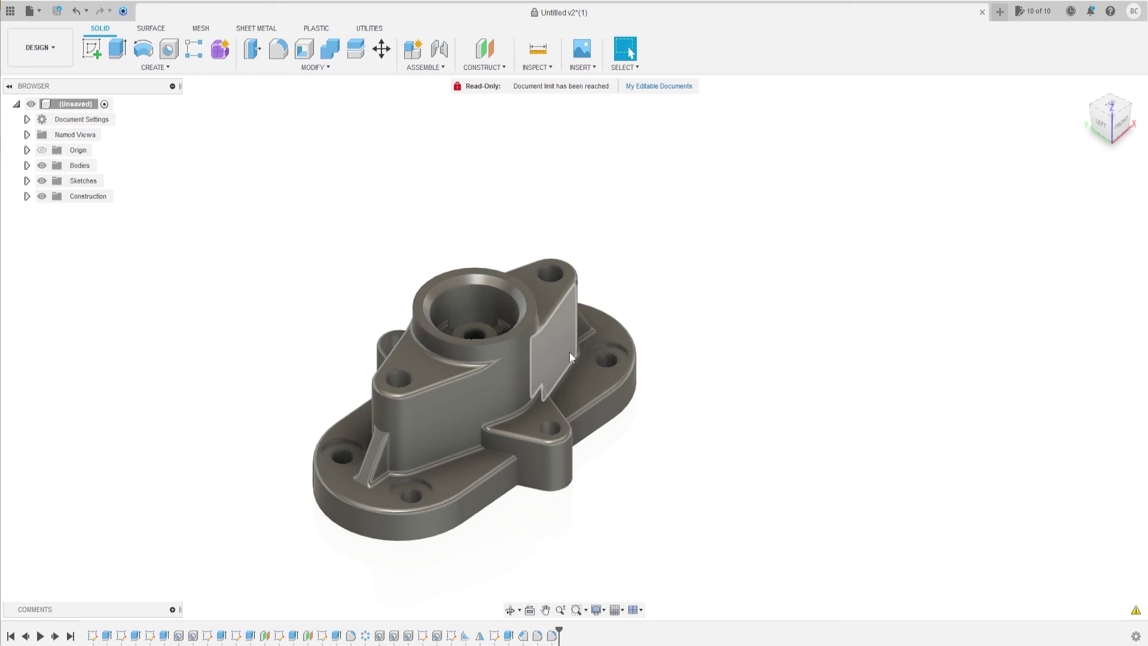
Round the underside rectangular recess edges with a 2 mm fillet
mouse_move(615, 435)
shift+middle_down()
mouse_move(615, 198)
mouse_move(384, 249)
shift+middle_up()
key(f)
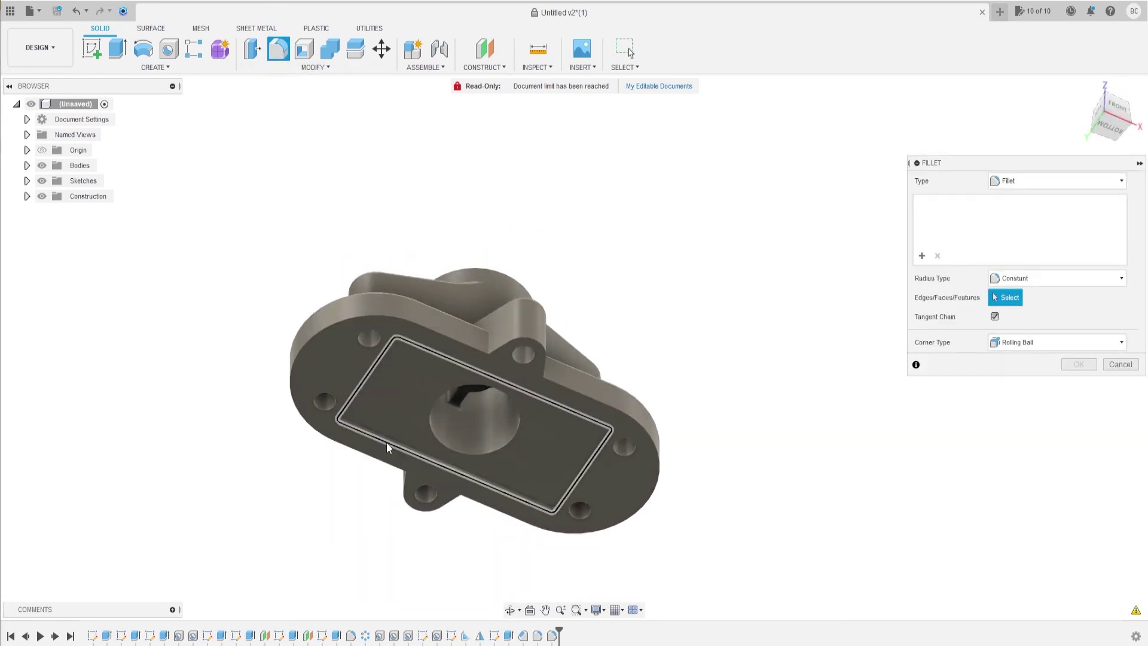
click(391, 438)
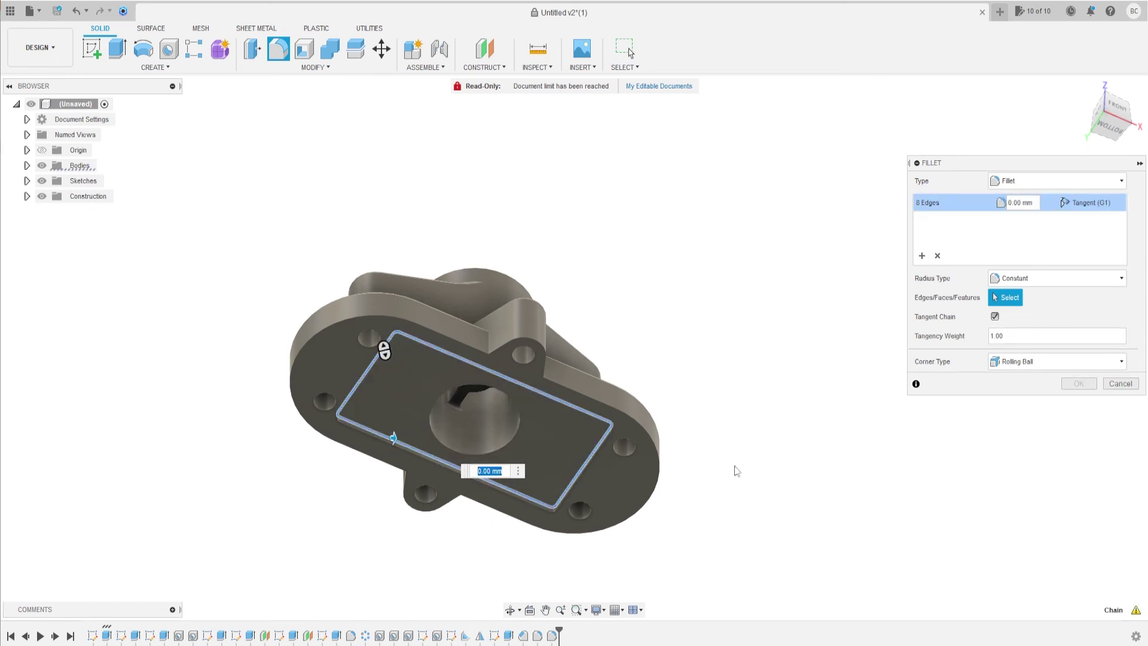
text(2)
key(Return)
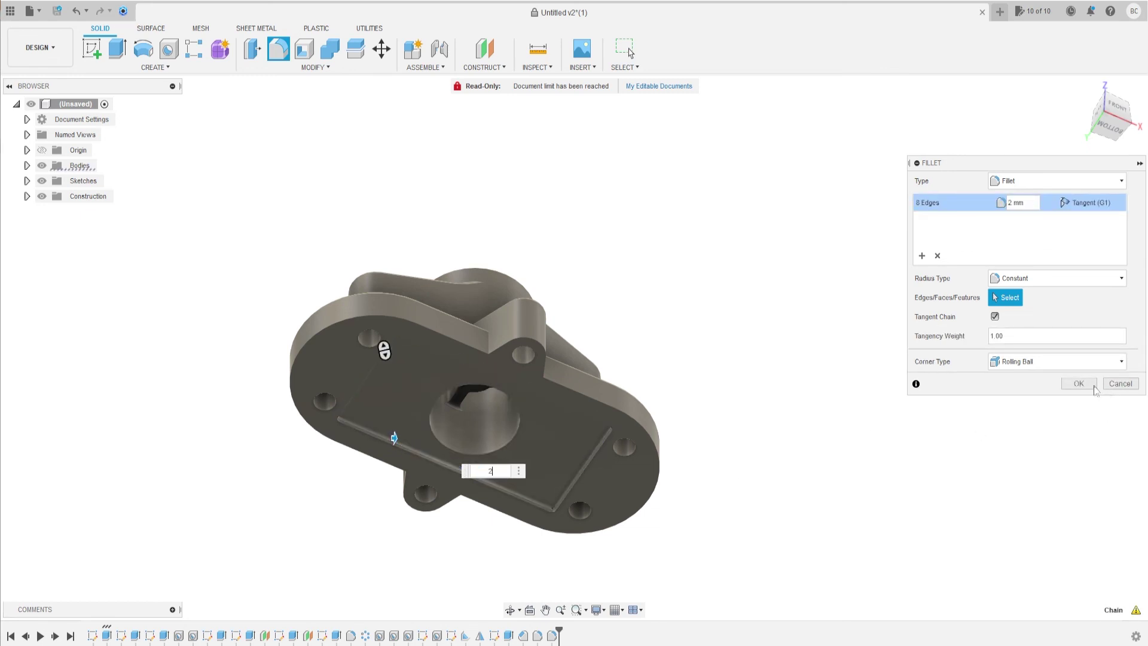
click(1080, 384)
Orbit the model back to the top side and begin another fillet
scroll(478, 464, up, 3)
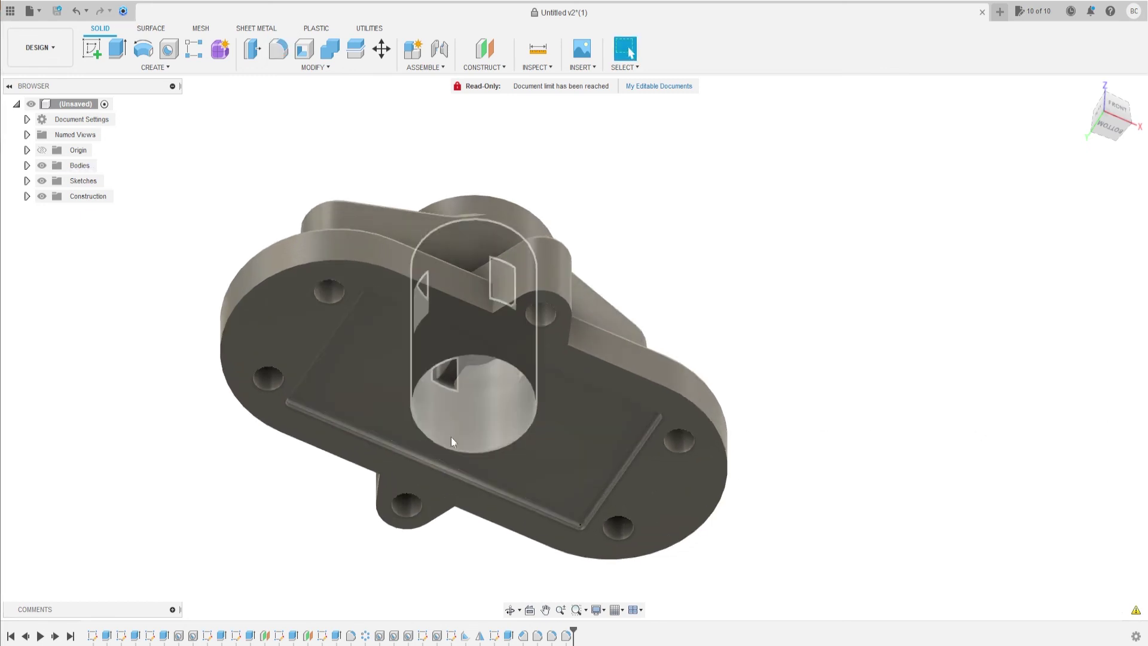
shift+middle_drag(583, 238, 687, 333)
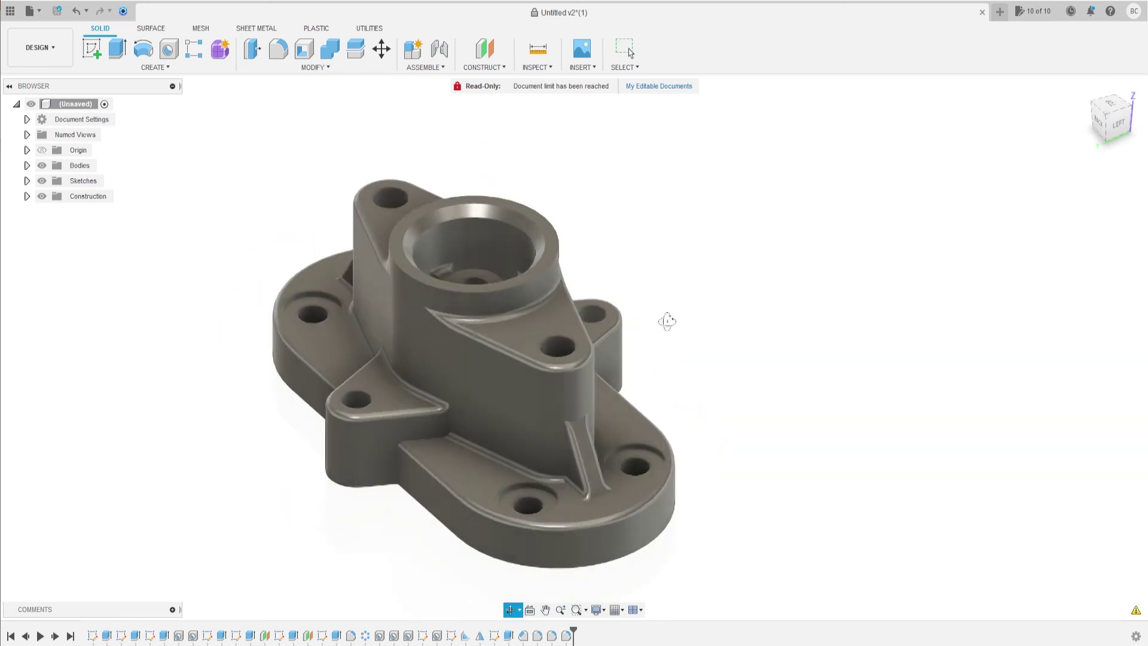
scroll(847, 296, down, 2)
scroll(868, 358, down, 2)
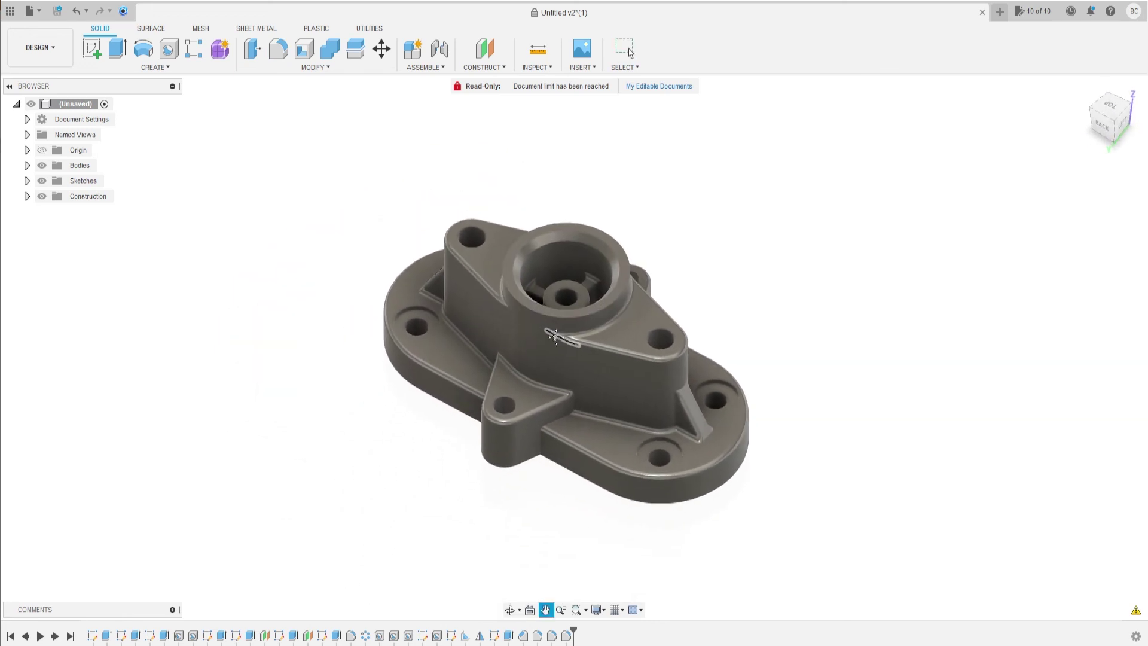
mouse_move(769, 304)
shift+middle_down()
mouse_move(466, 287)
mouse_move(621, 293)
shift+middle_up()
click(627, 50)
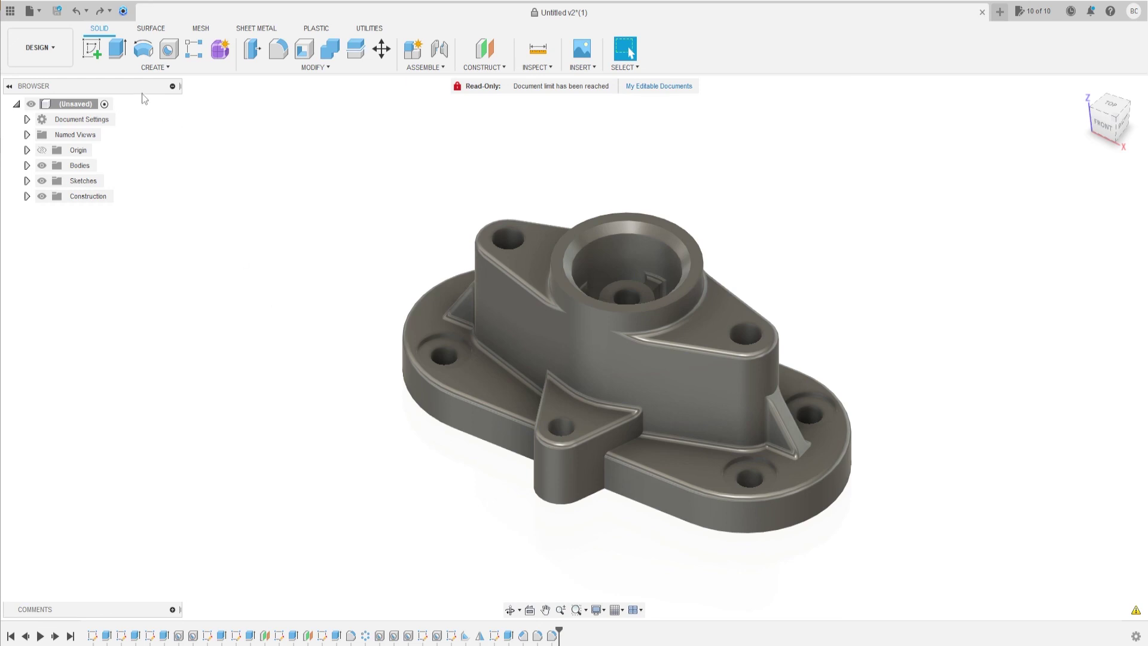
click(278, 51)
Fillet the four triangular tab edge chains (24 edges) at 1 mm instead of 2 mm
scroll(586, 408, up, 4)
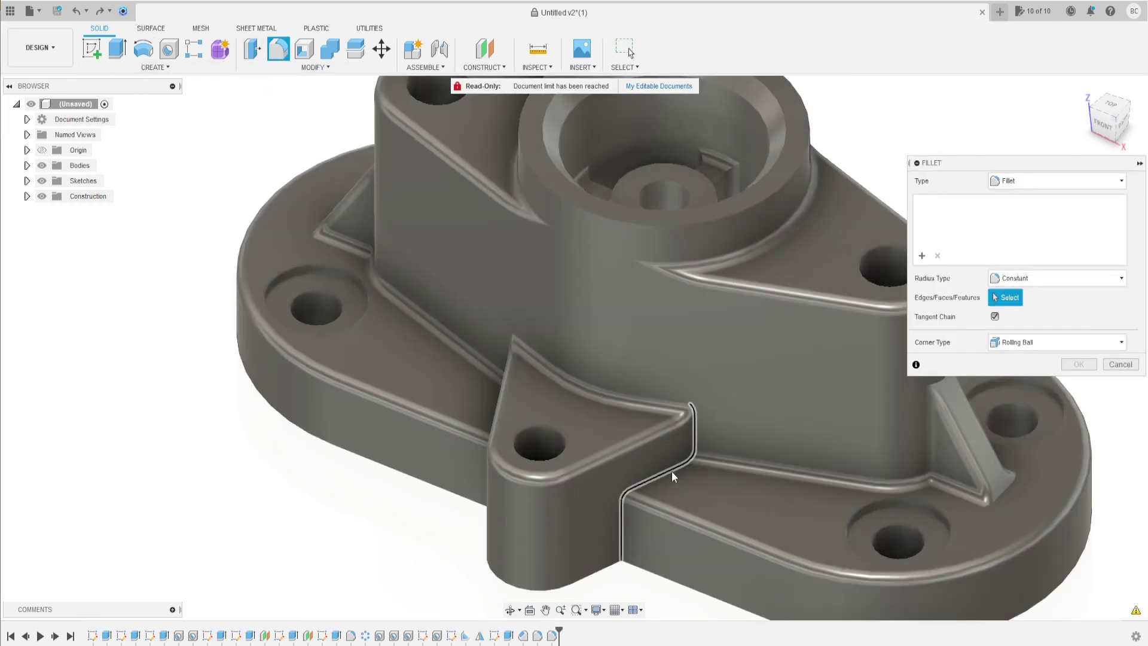
click(672, 471)
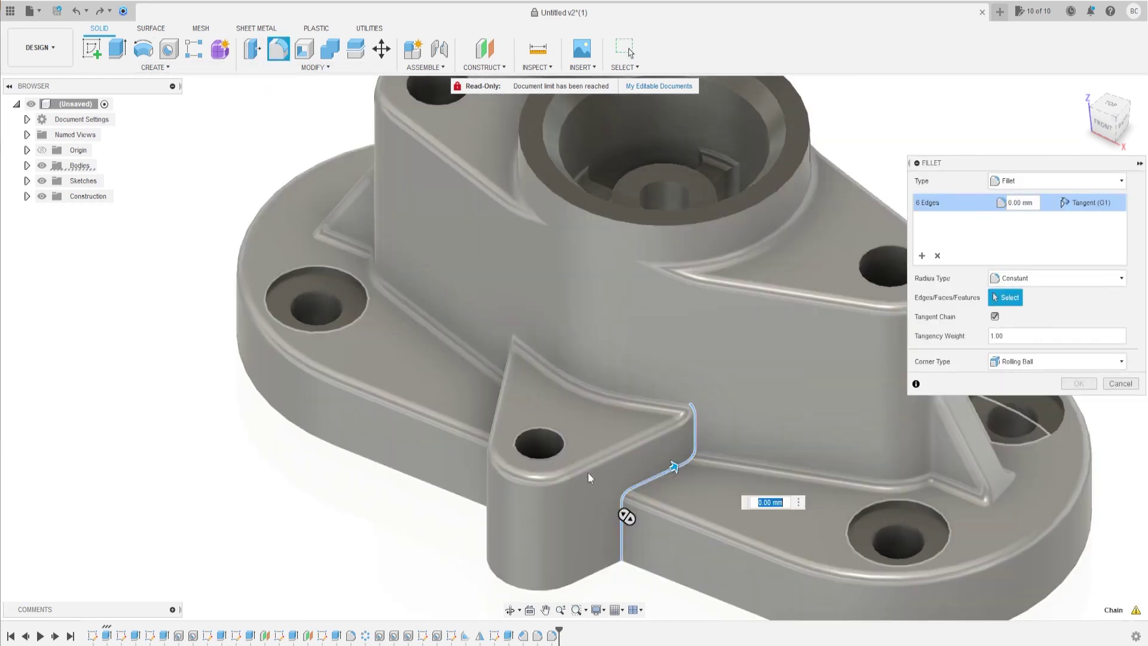
shift+middle_drag(558, 469, 438, 535)
click(397, 518)
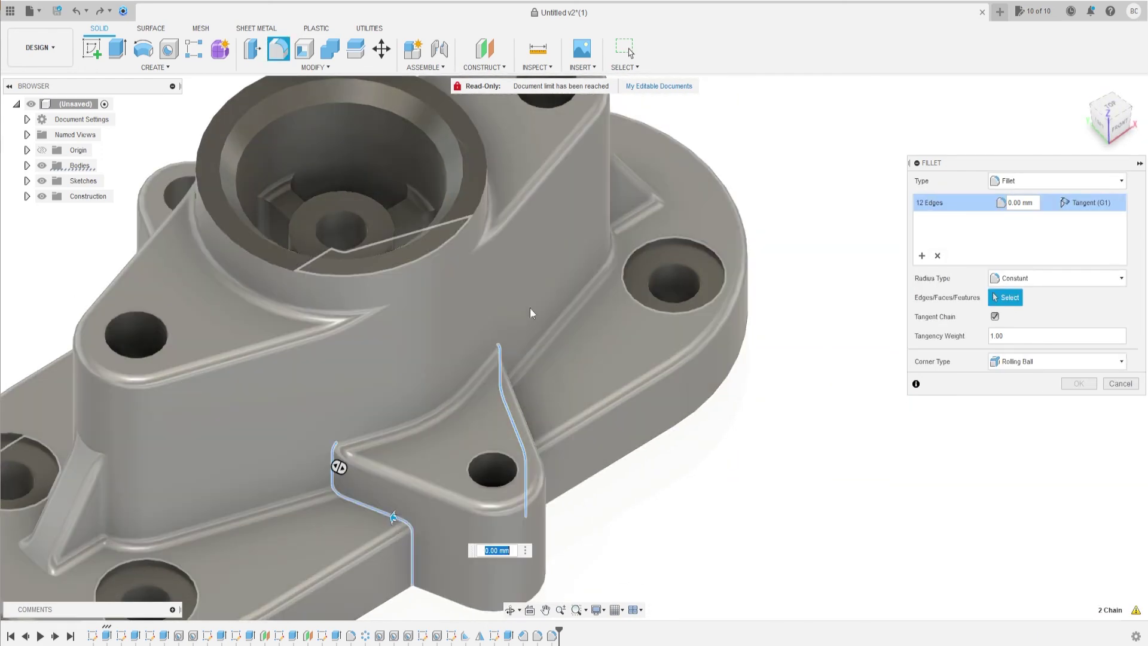
mouse_move(530, 308)
shift+middle_down()
mouse_move(534, 259)
mouse_move(672, 309)
shift+middle_up()
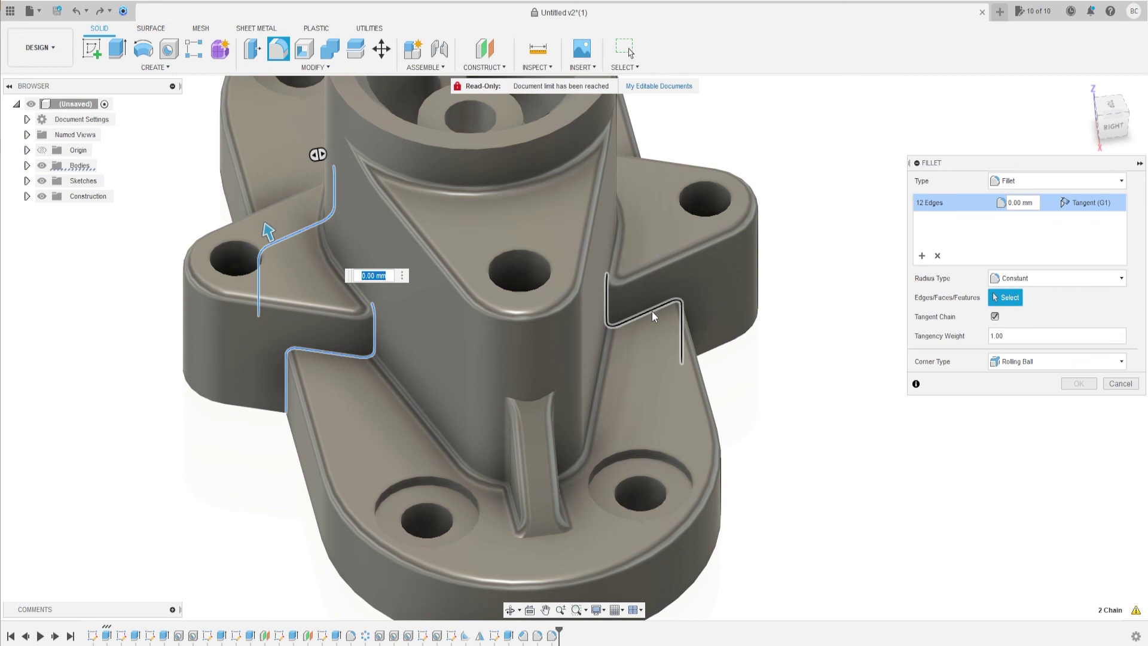
click(652, 311)
shift+middle_drag(708, 291, 598, 264)
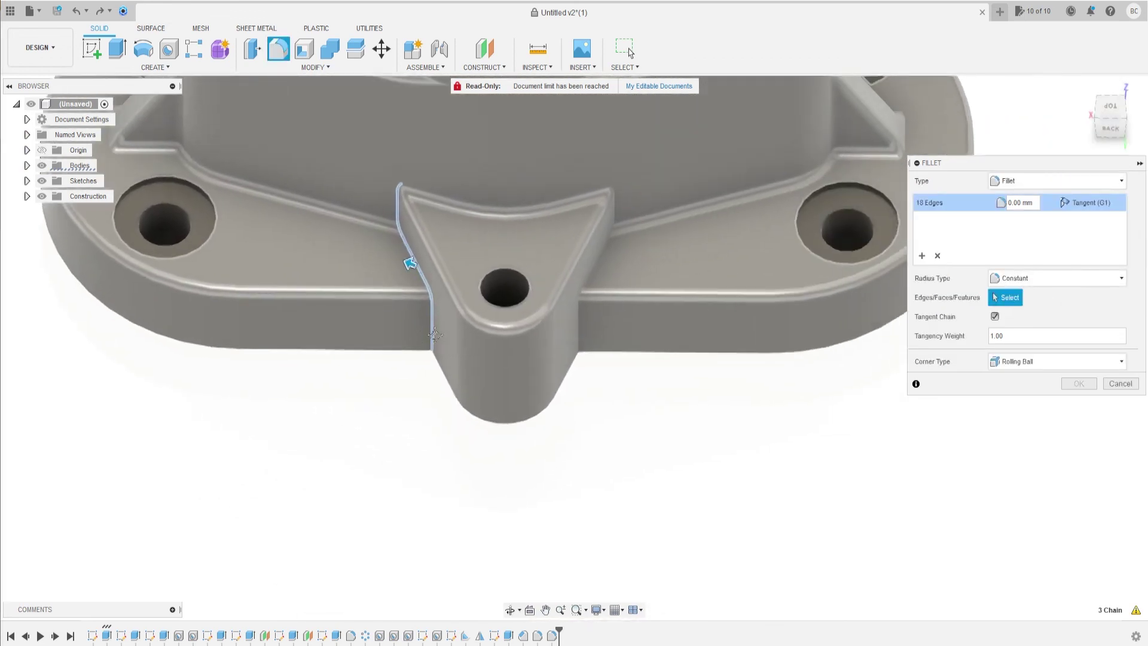
click(598, 263)
text(2)
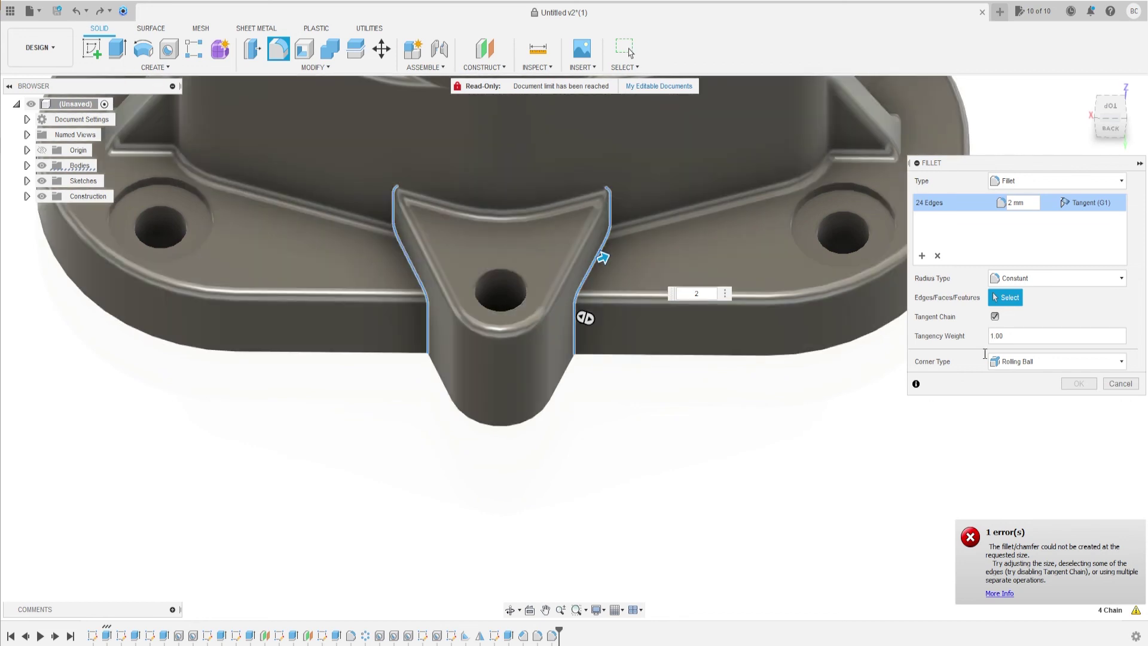
text(1)
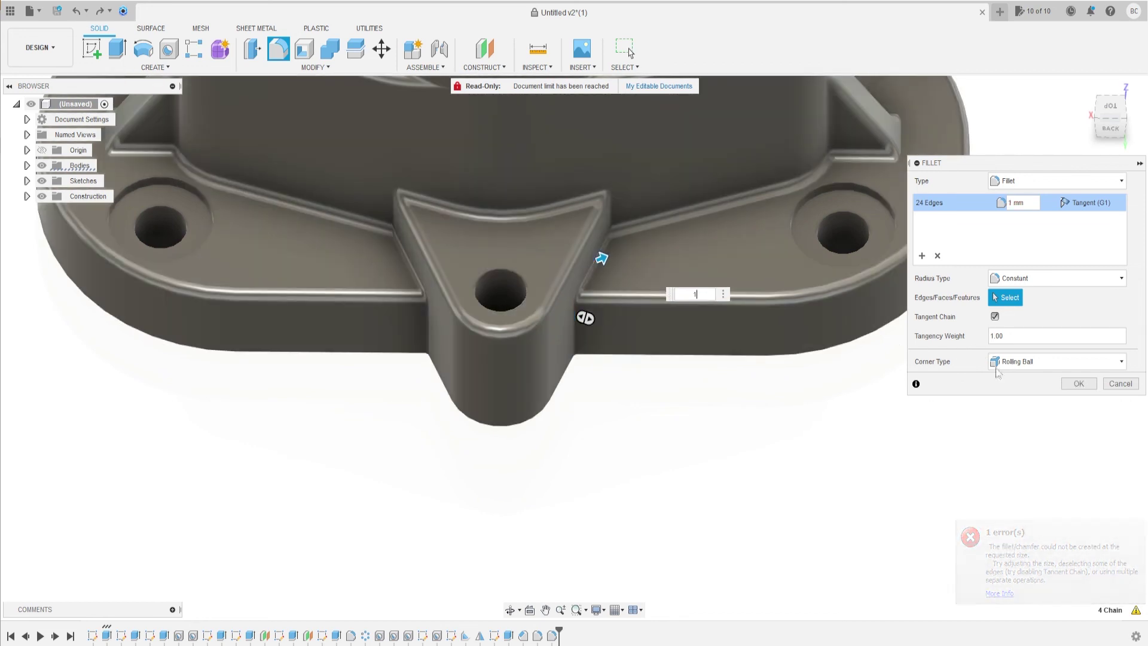
click(1086, 384)
scroll(740, 400, down, 3)
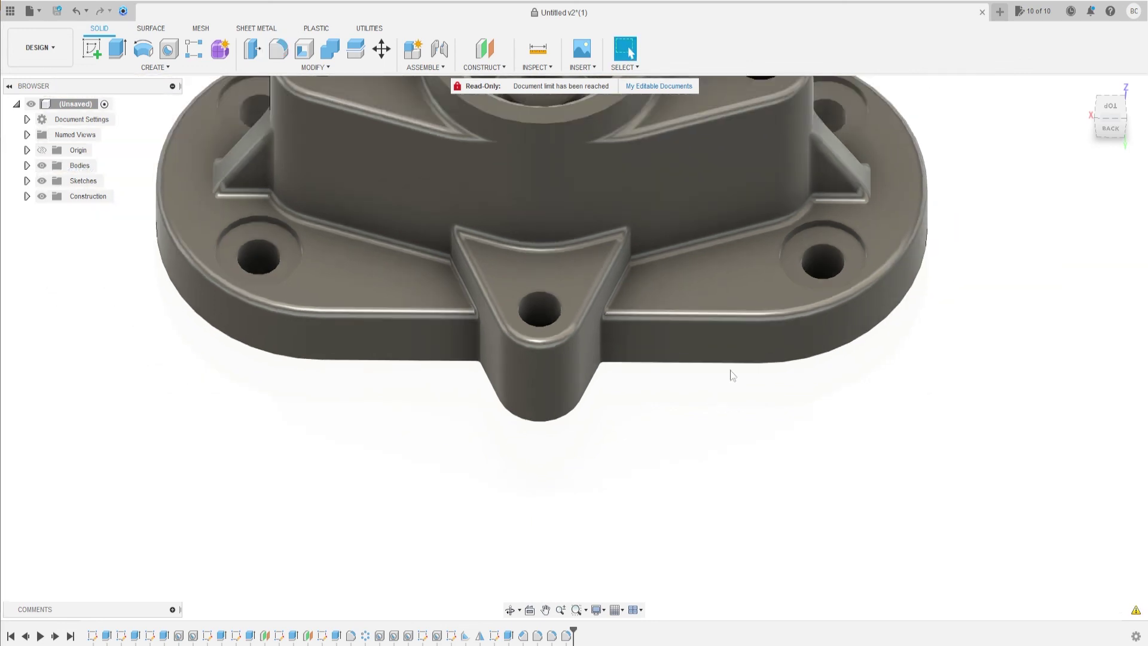
mouse_move(730, 372)
shift+middle_down()
mouse_move(712, 312)
mouse_move(607, 284)
mouse_move(811, 239)
shift+middle_up()
scroll(713, 311, down, 3)
mouse_move(733, 238)
shift+middle_down()
mouse_move(515, 315)
mouse_move(389, 318)
shift+middle_up()
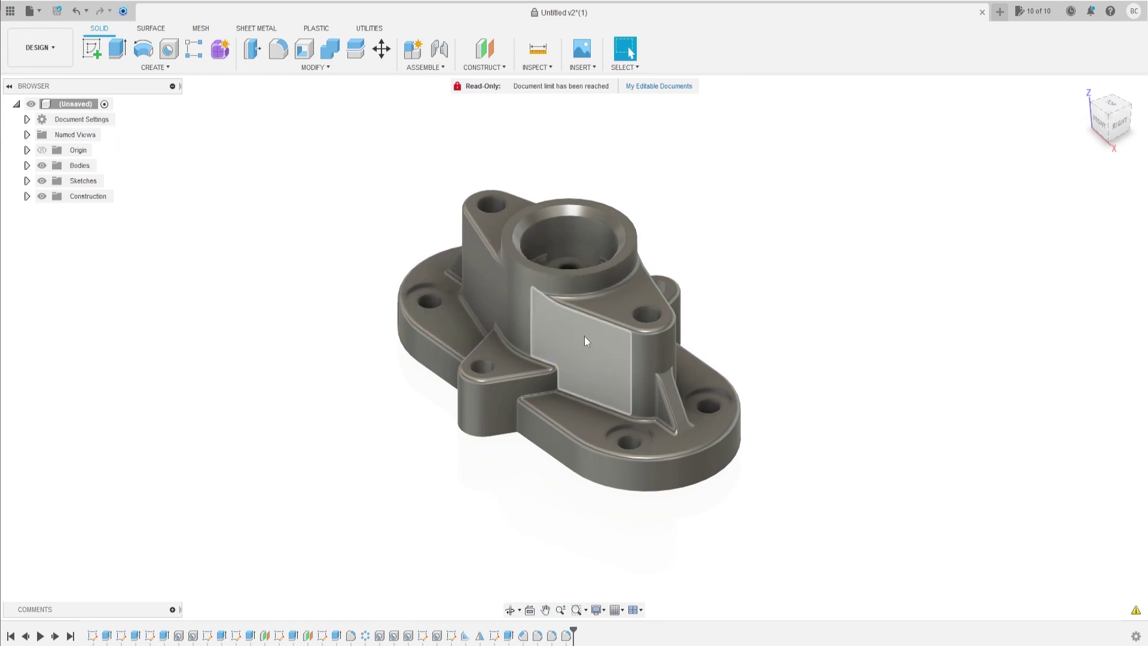